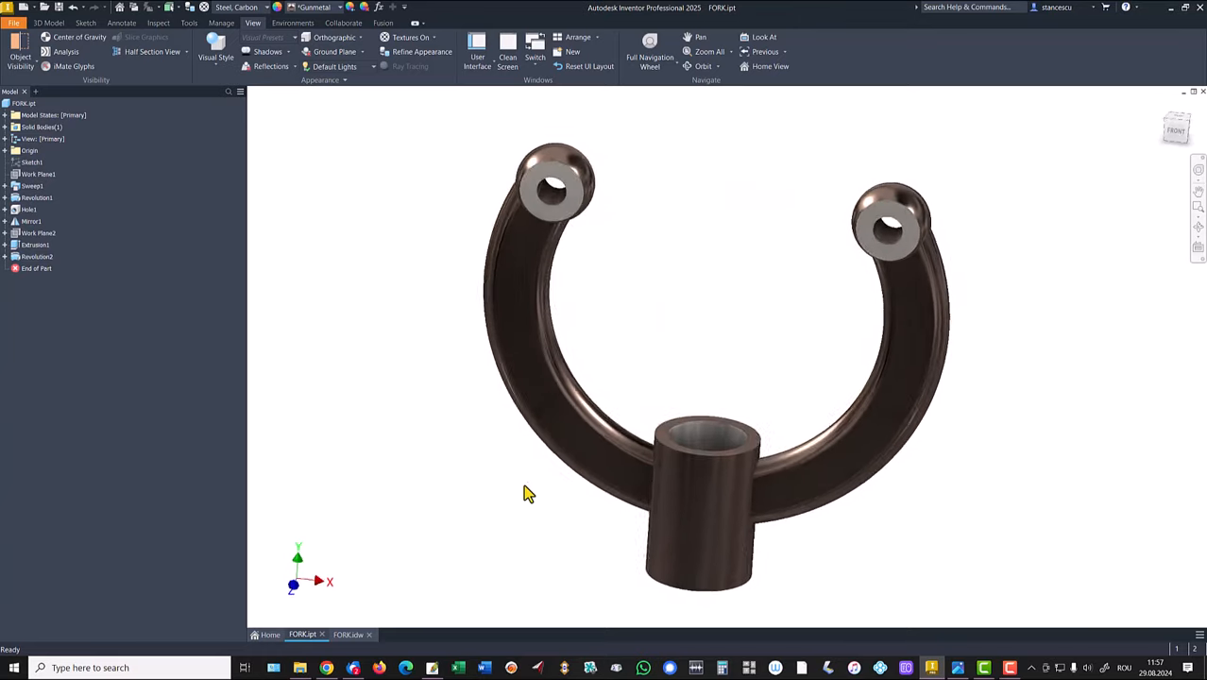
# Create a new part from the metric Standard (mm).ipt template and start a 2D sketch on the front XY plane
pyautogui.press('F6')
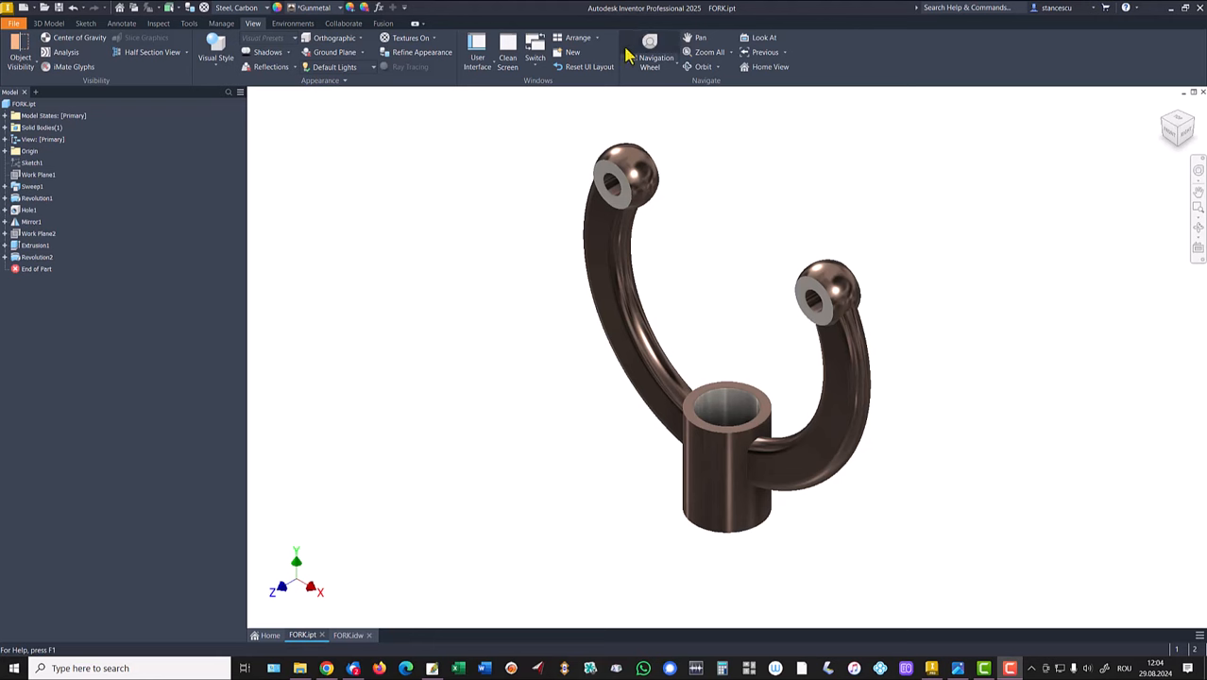
pyautogui.click(22, 8)
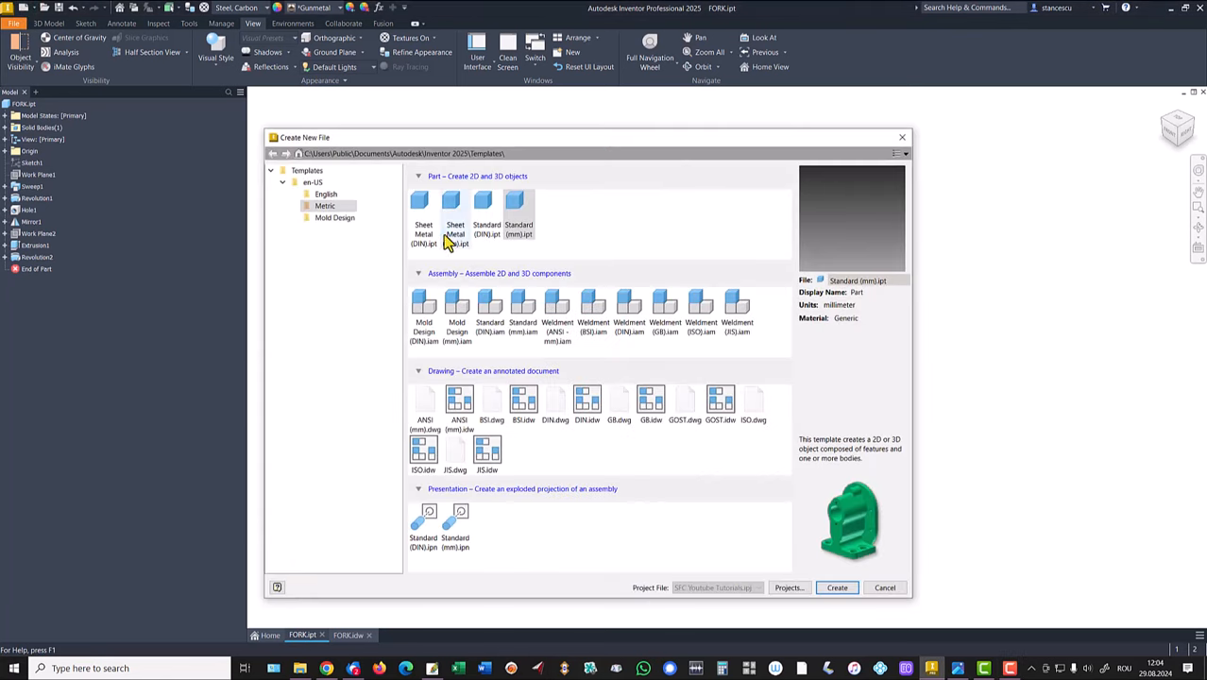
pyautogui.doubleClick(518, 216)
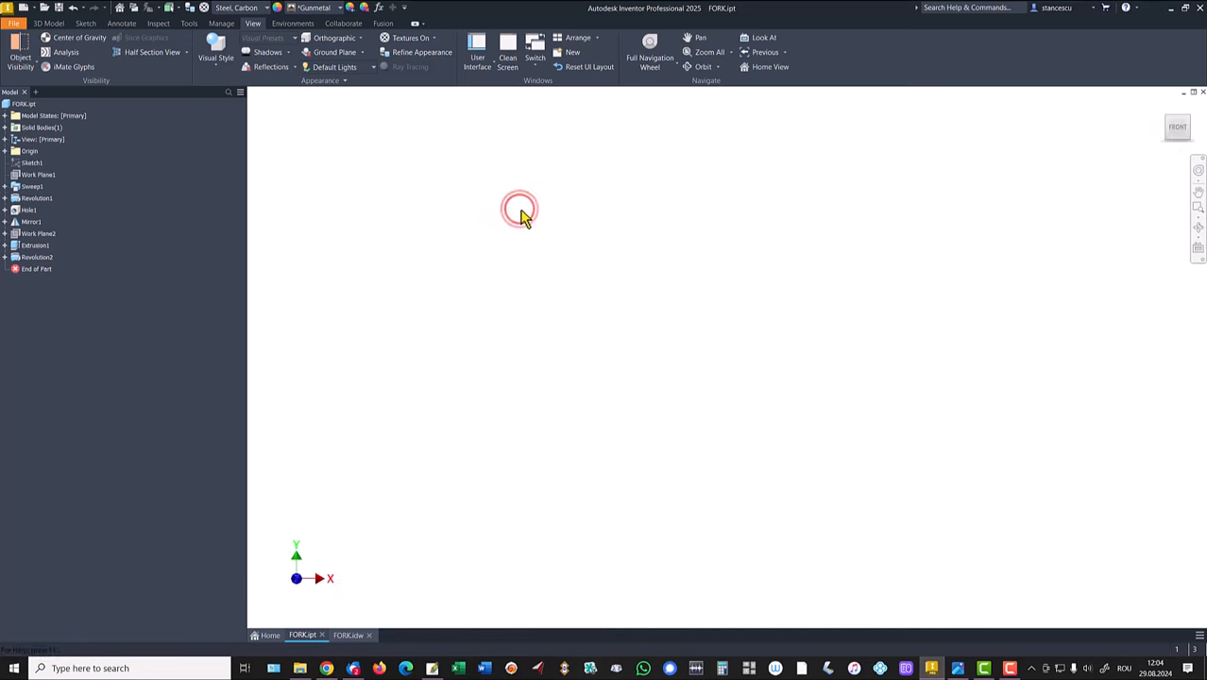
pyautogui.click(24, 49)
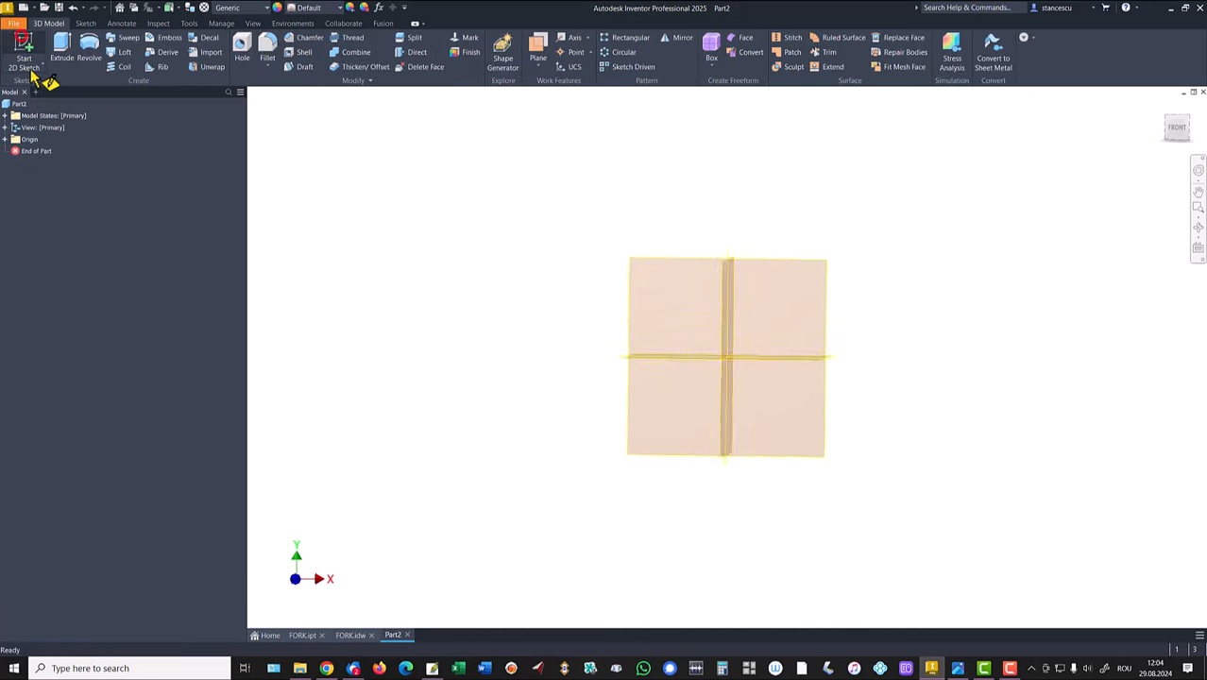
pyautogui.click(640, 204)
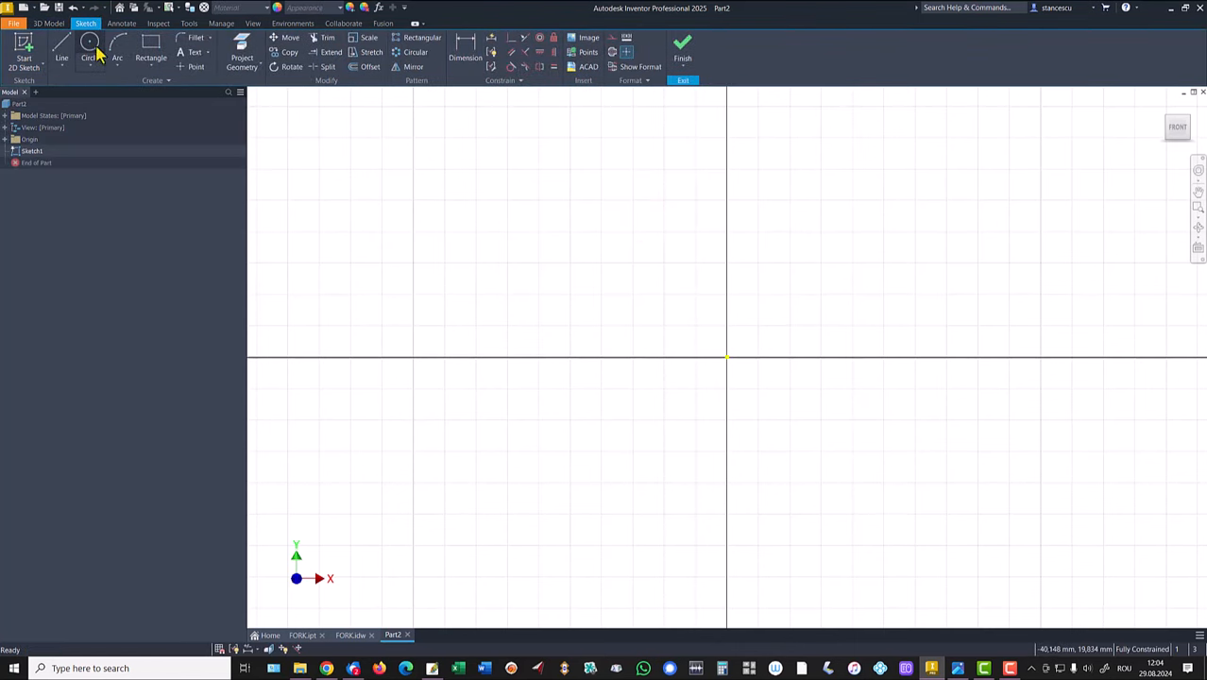
# Draw a circle with a 122 mm diameter centred on the sketch origin
pyautogui.click(91, 47)
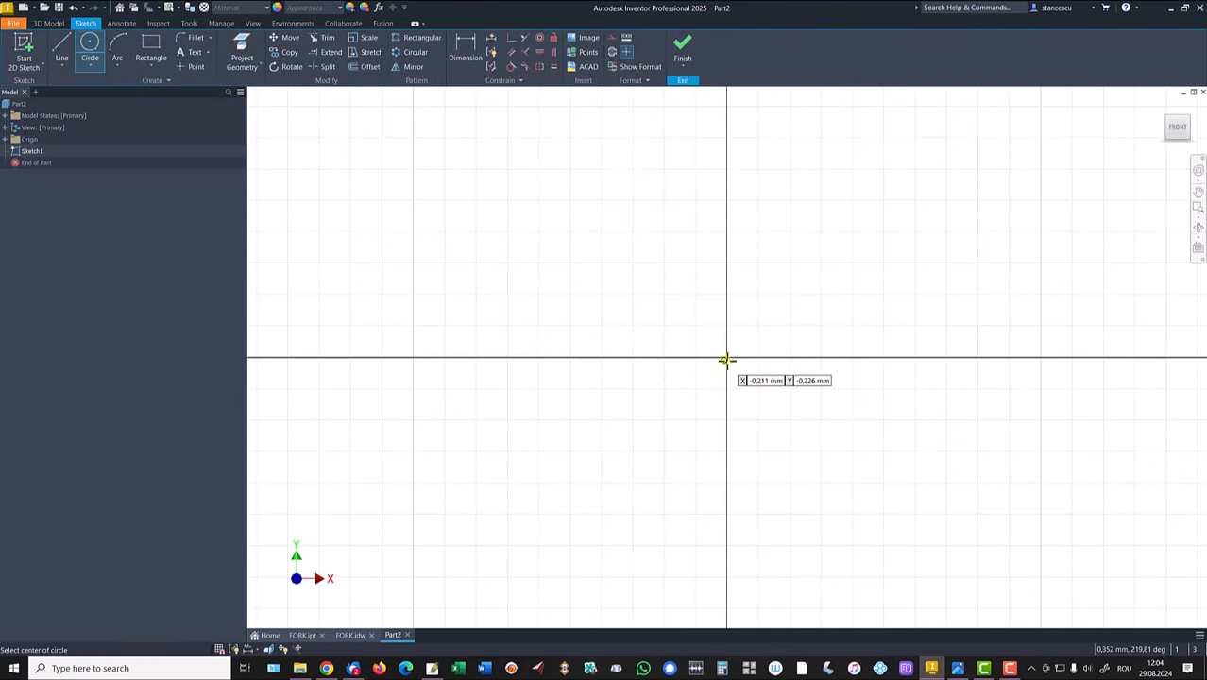
pyautogui.click(726, 357)
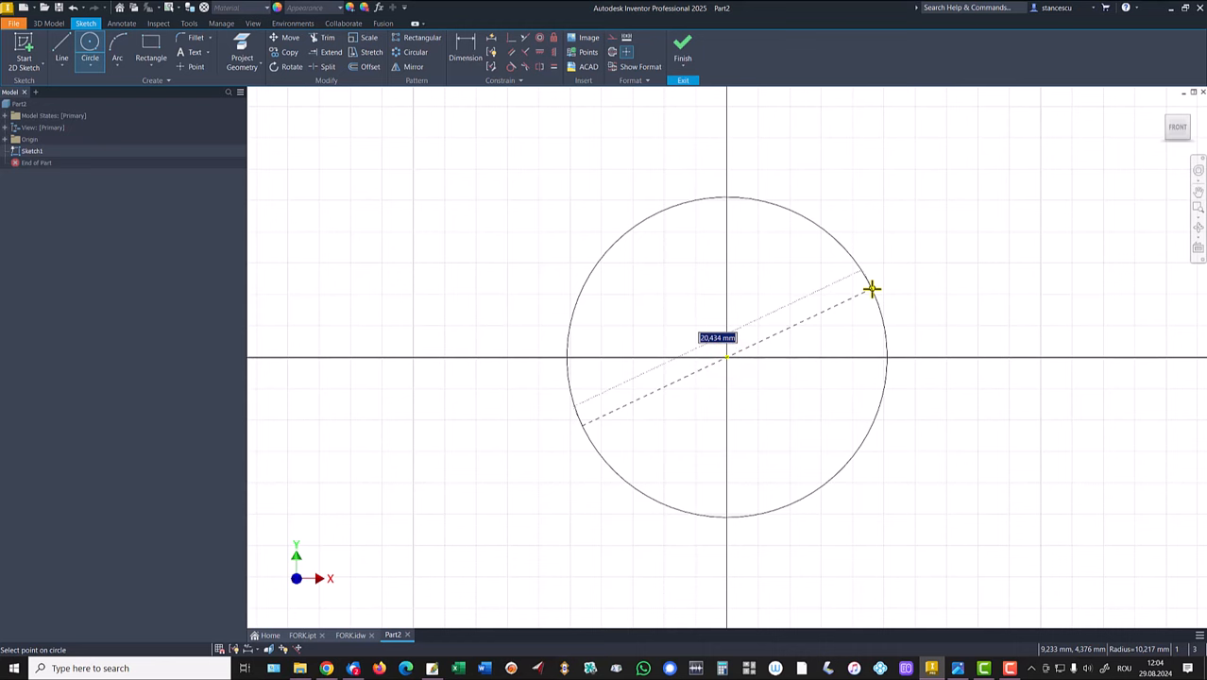
pyautogui.write('122')
pyautogui.press('Return')
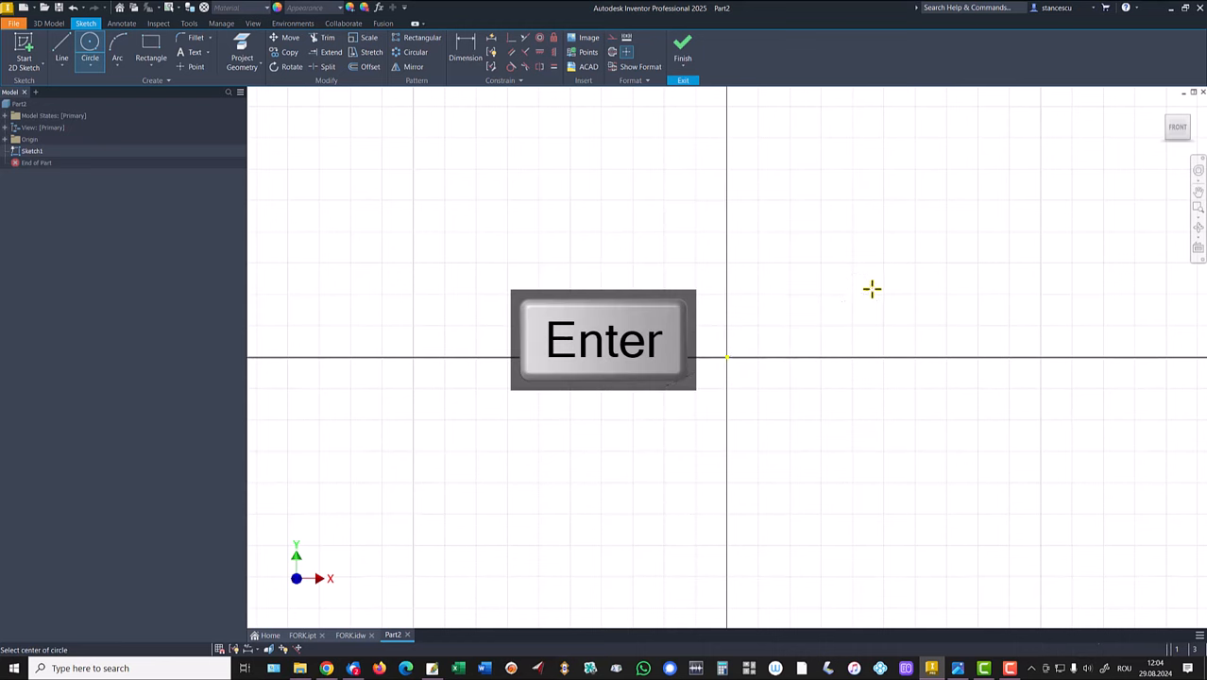
pyautogui.press('Home')
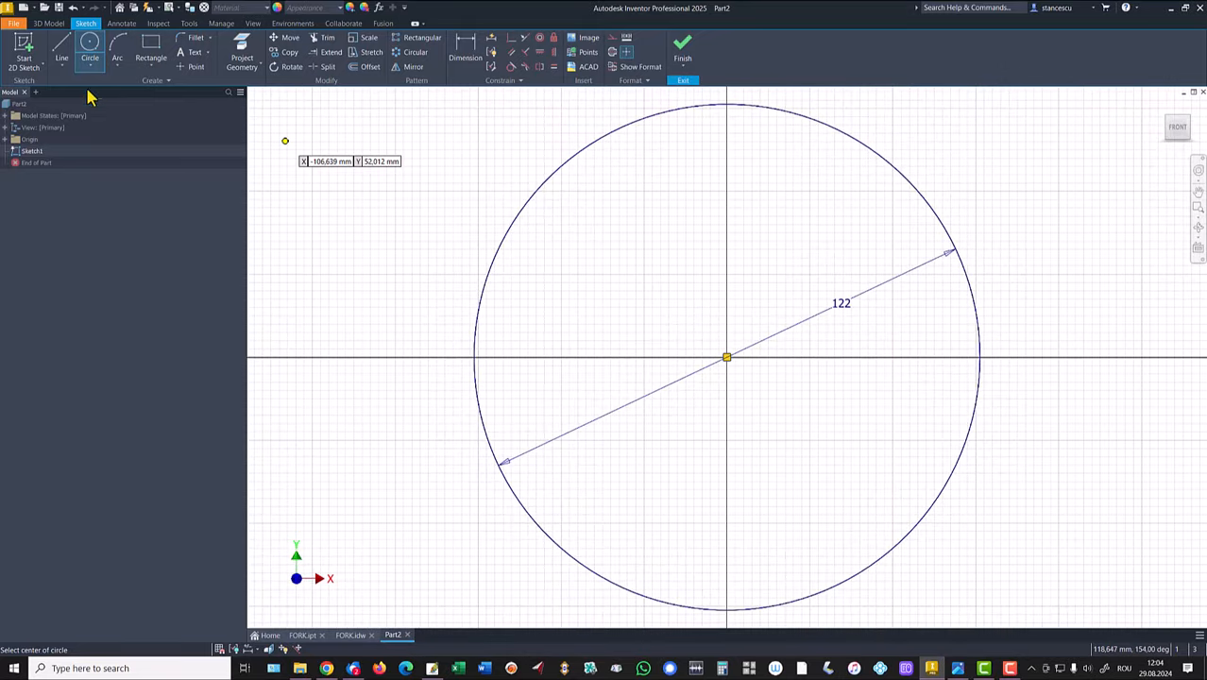
# Draw a horizontal line about 82 mm long across the upper part of the circle, ending on the circle at both sides
pyautogui.press('l')
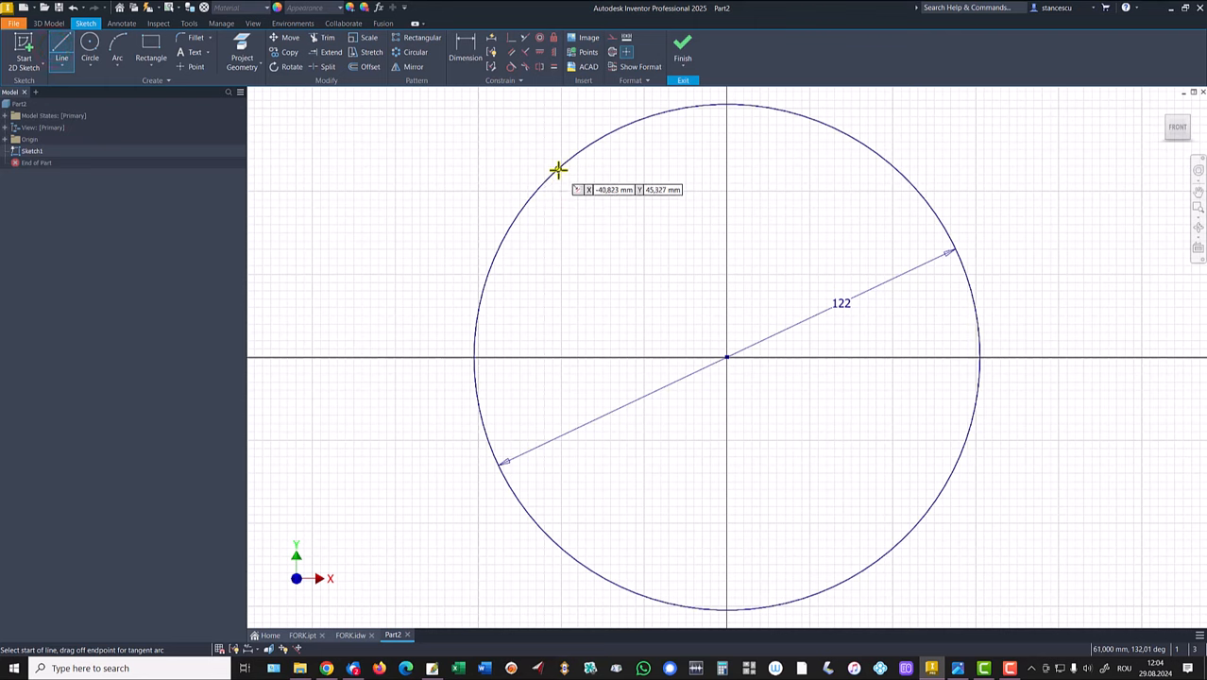
pyautogui.click(557, 168)
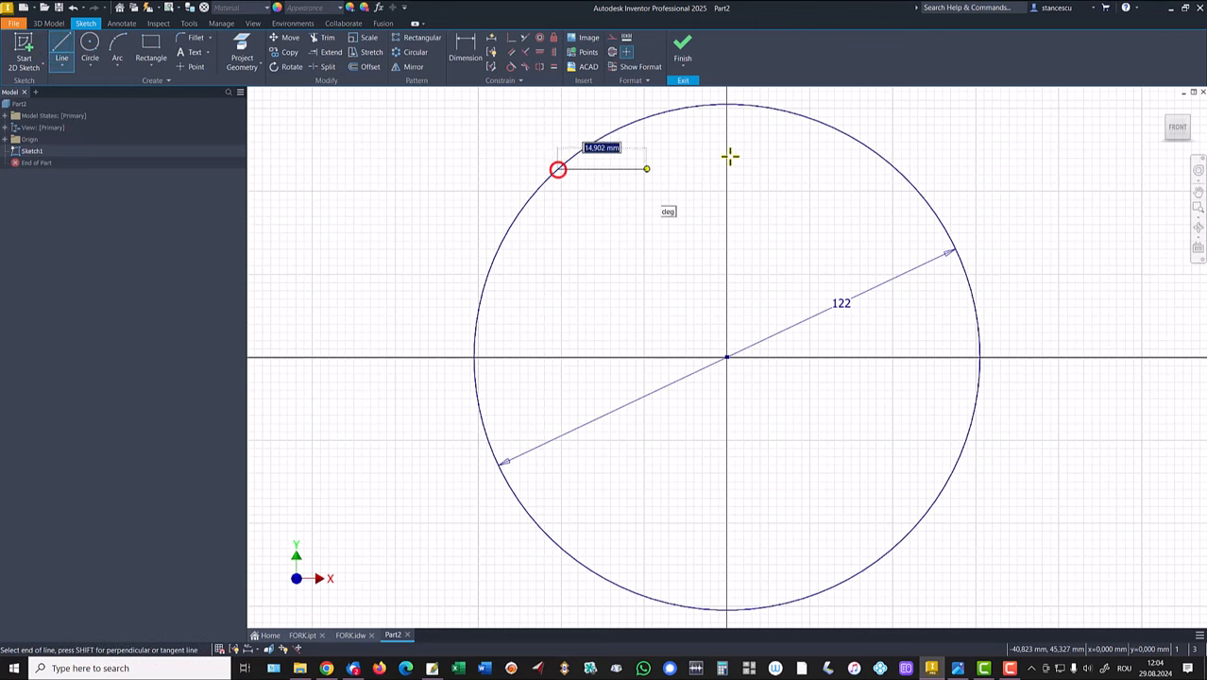
pyautogui.click(895, 169)
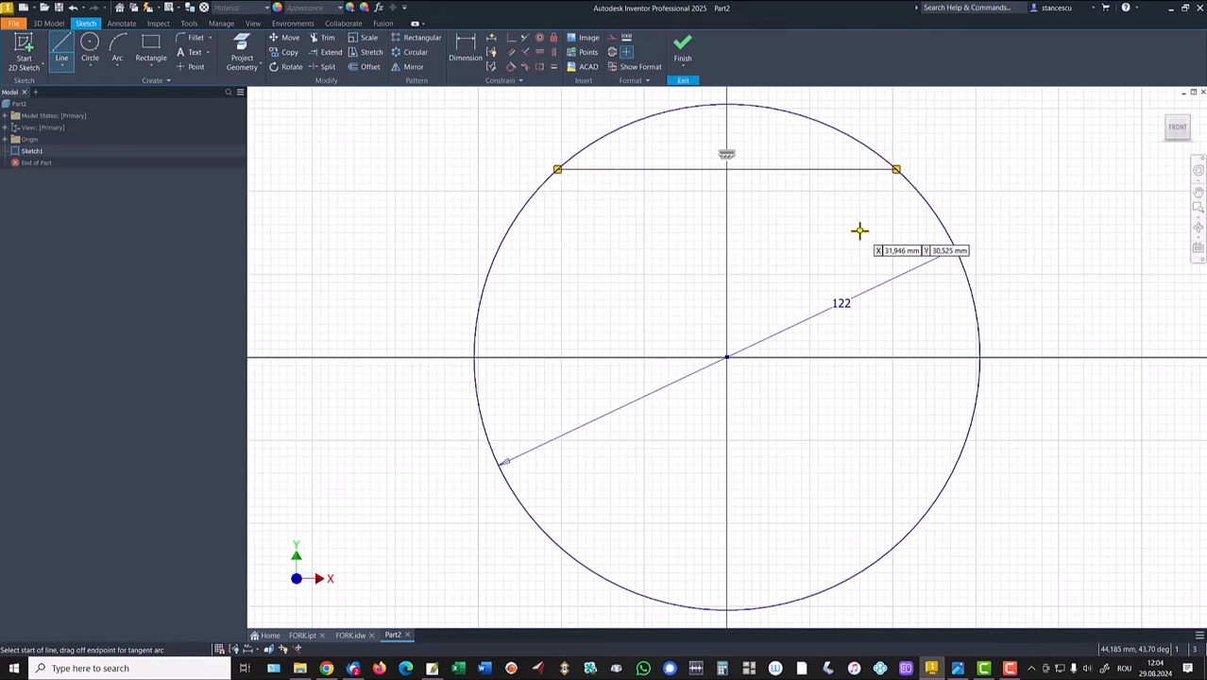
pyautogui.press('Escape')
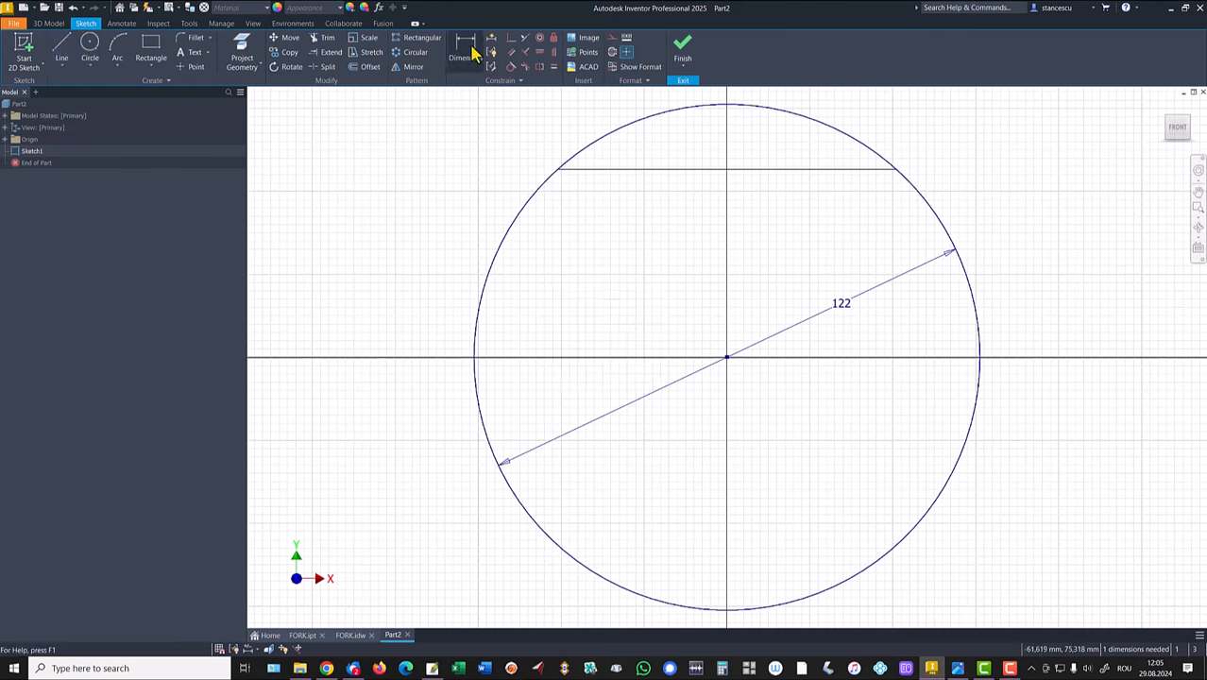
# Dimension the horizontal line's vertical distance from the circle's centre as 120-87 mm
pyautogui.click(466, 46)
pyautogui.click(618, 169)
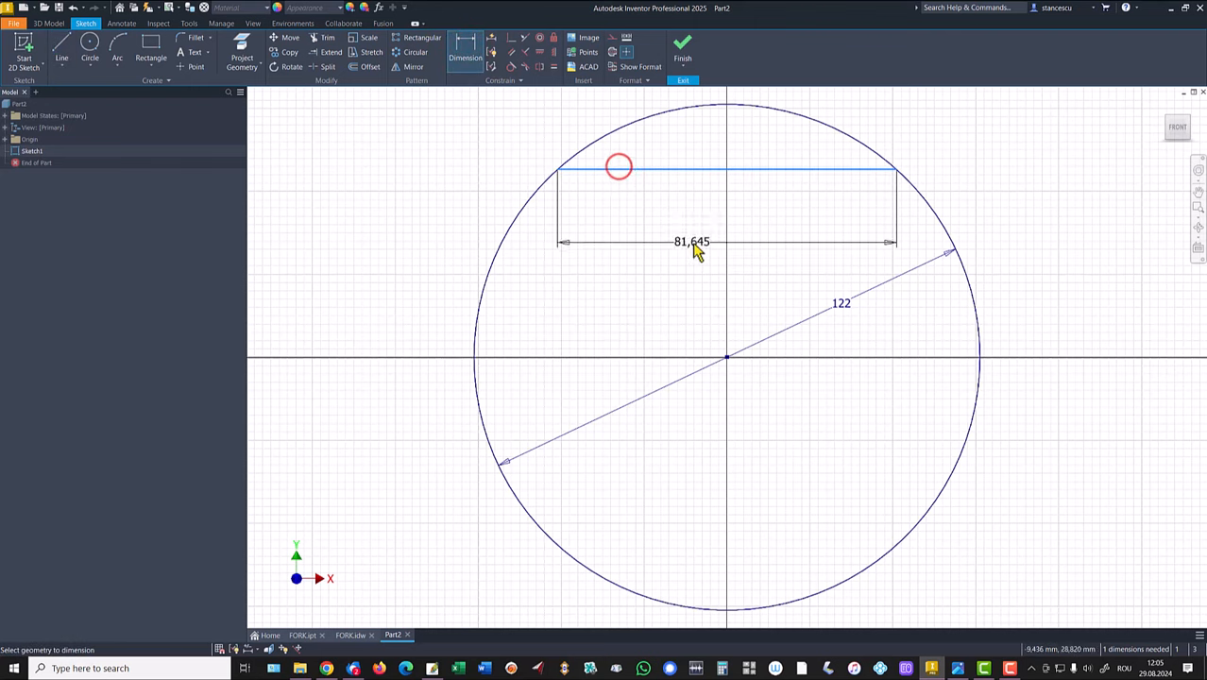
pyautogui.click(725, 357)
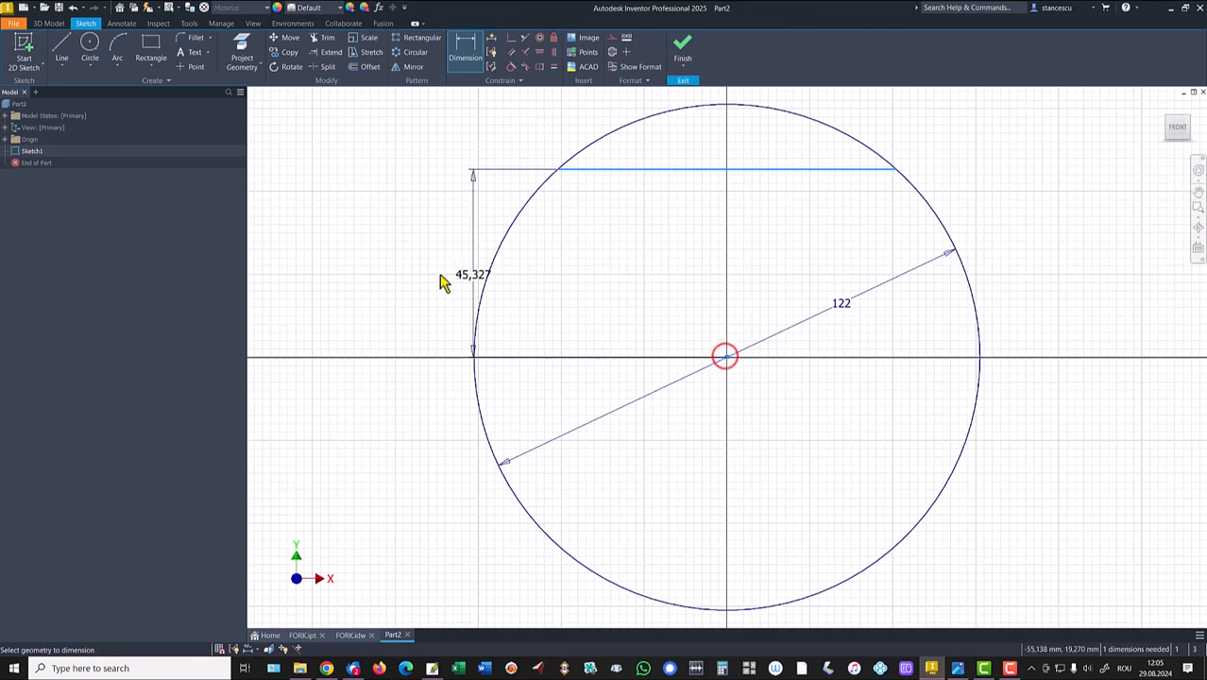
pyautogui.click(390, 276)
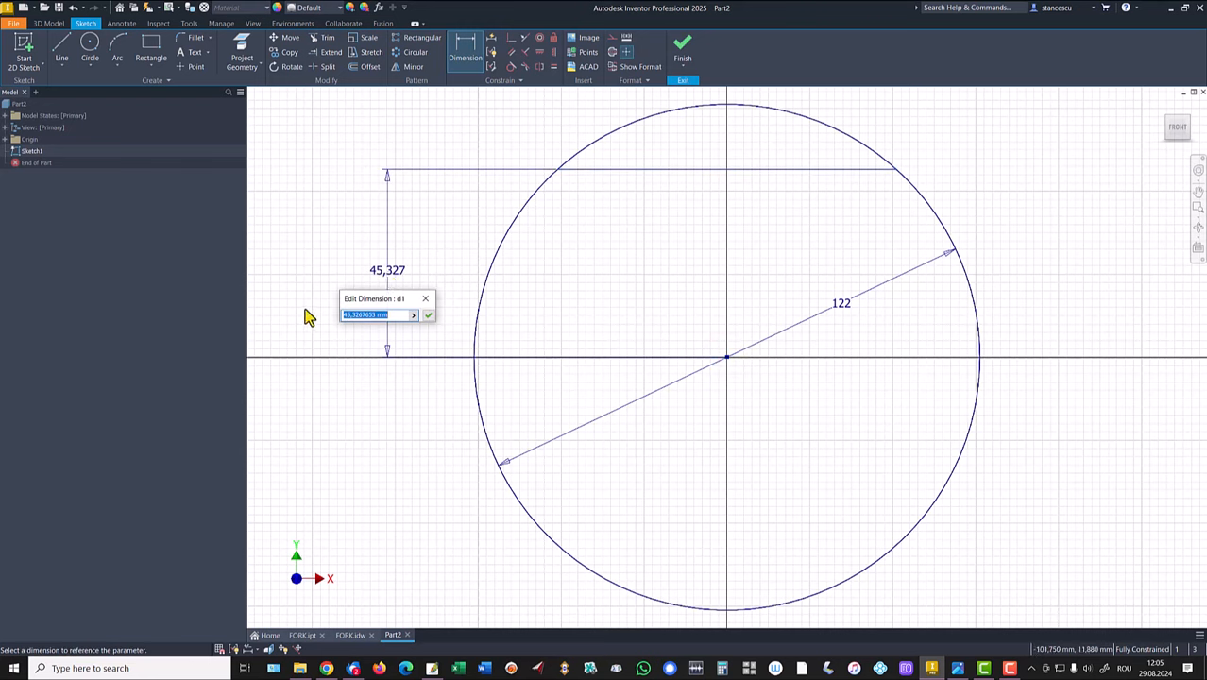
pyautogui.write('120-87')
pyautogui.press('Return')
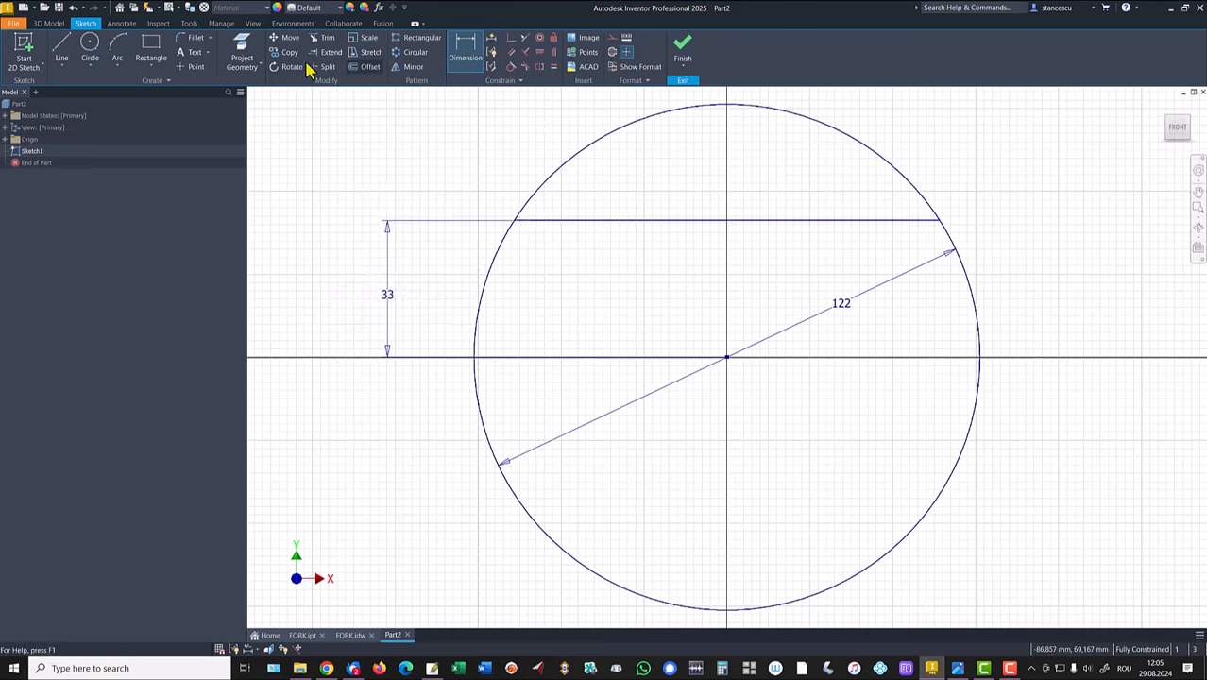
# Trim away the arc of the circle above the horizontal line
pyautogui.click(323, 38)
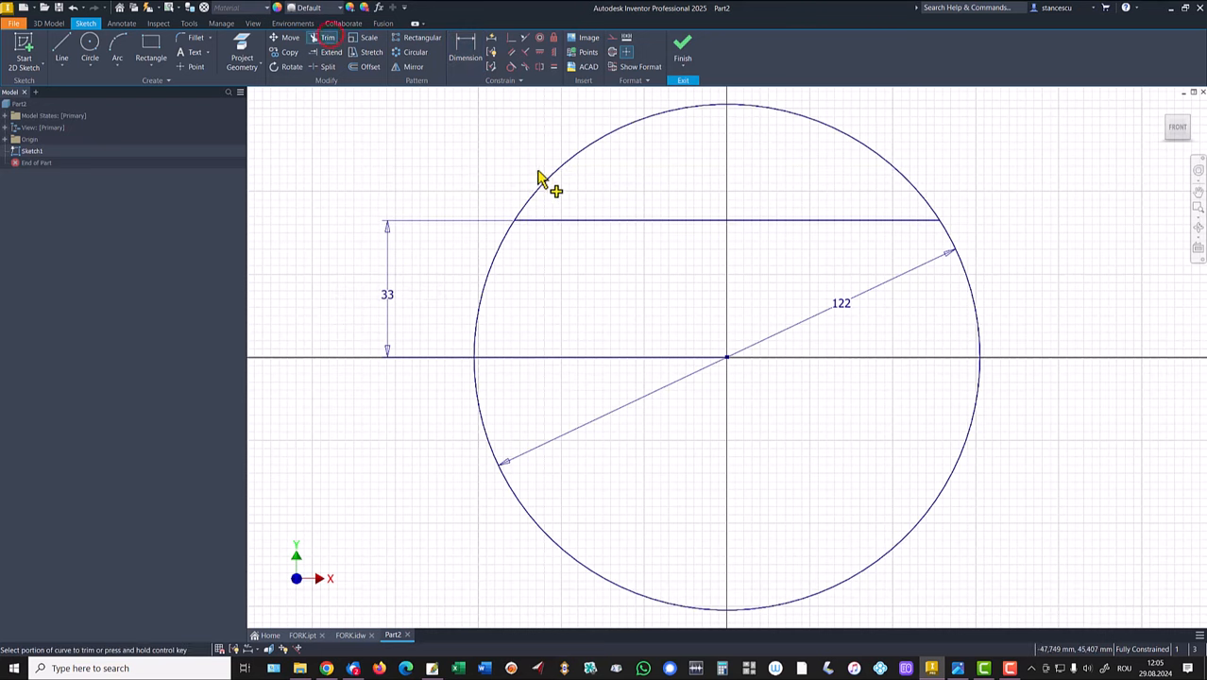
pyautogui.click(552, 178)
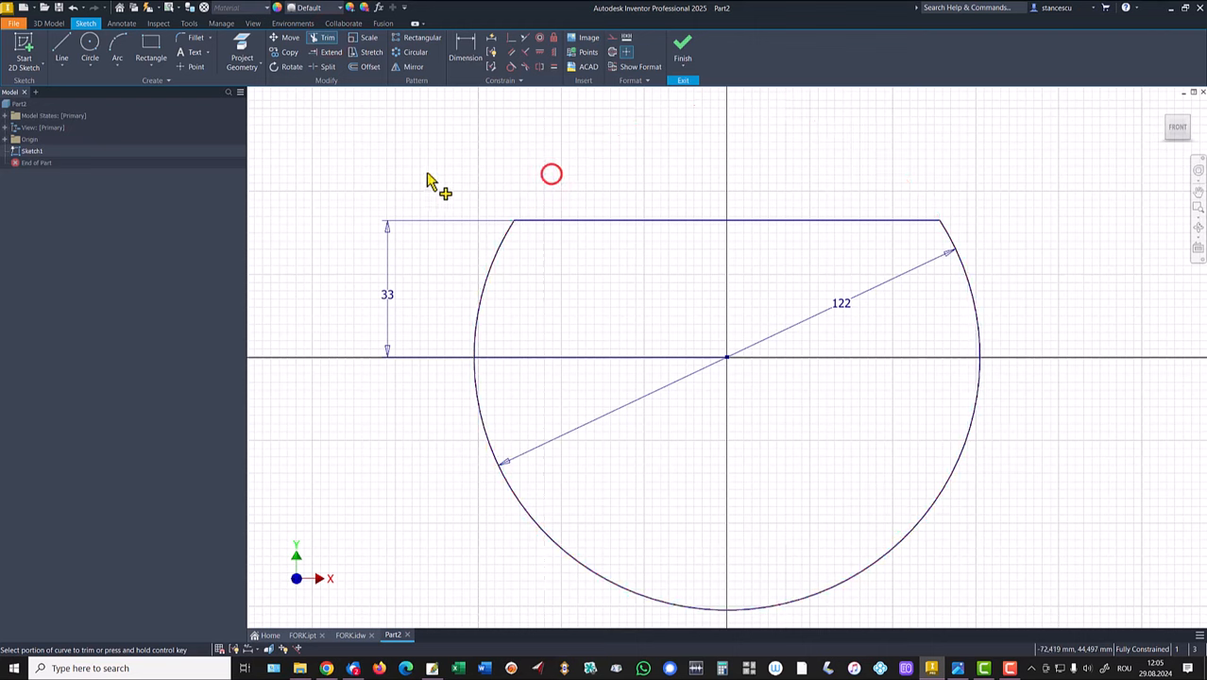
pyautogui.press('Escape')
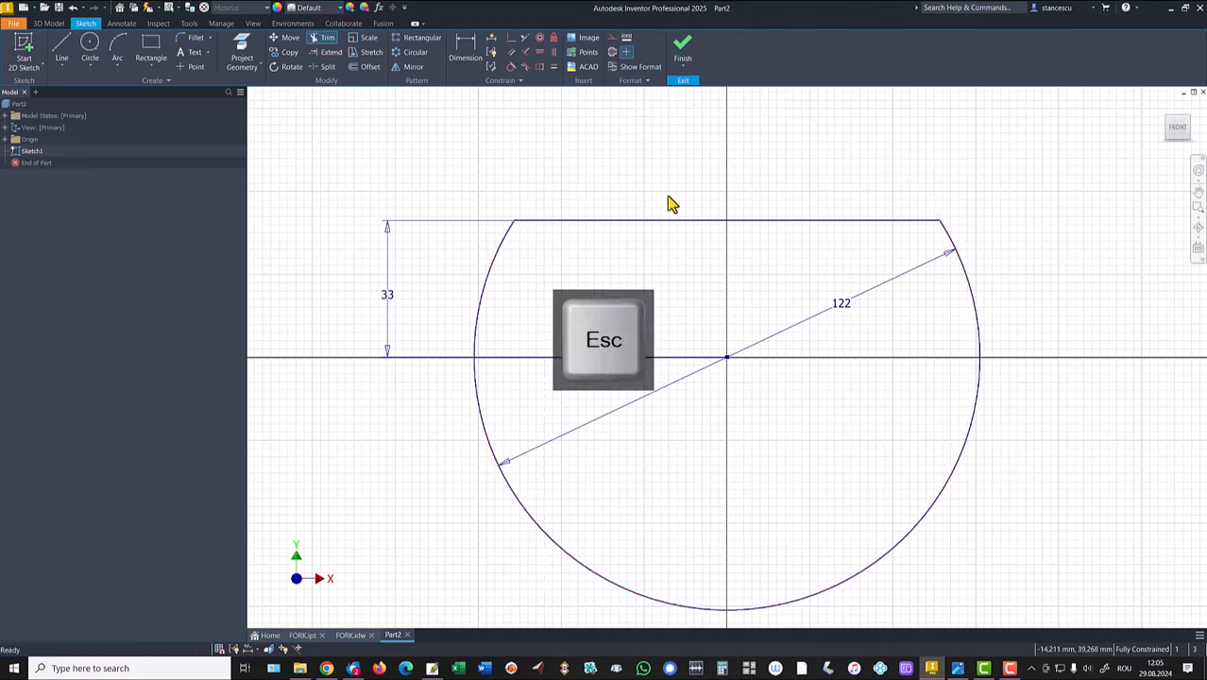
# Change the horizontal line to construction geometry and finish the sketch
pyautogui.click(624, 220)
pyautogui.rightClick(613, 182)
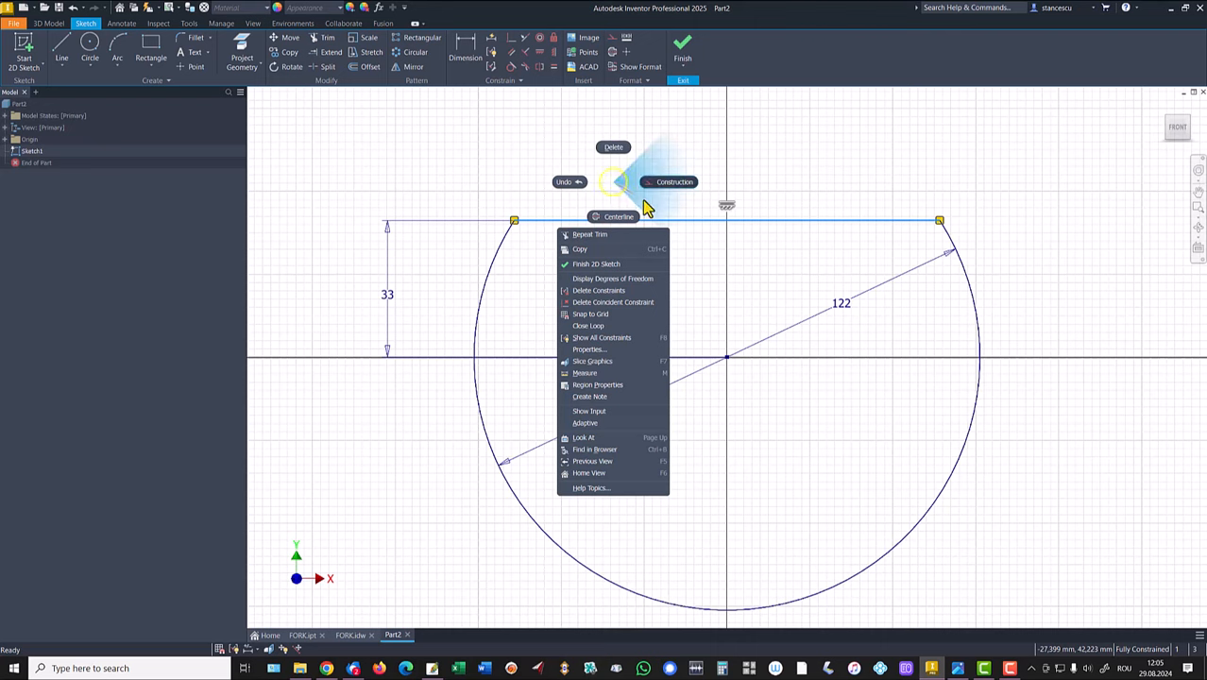
pyautogui.click(669, 189)
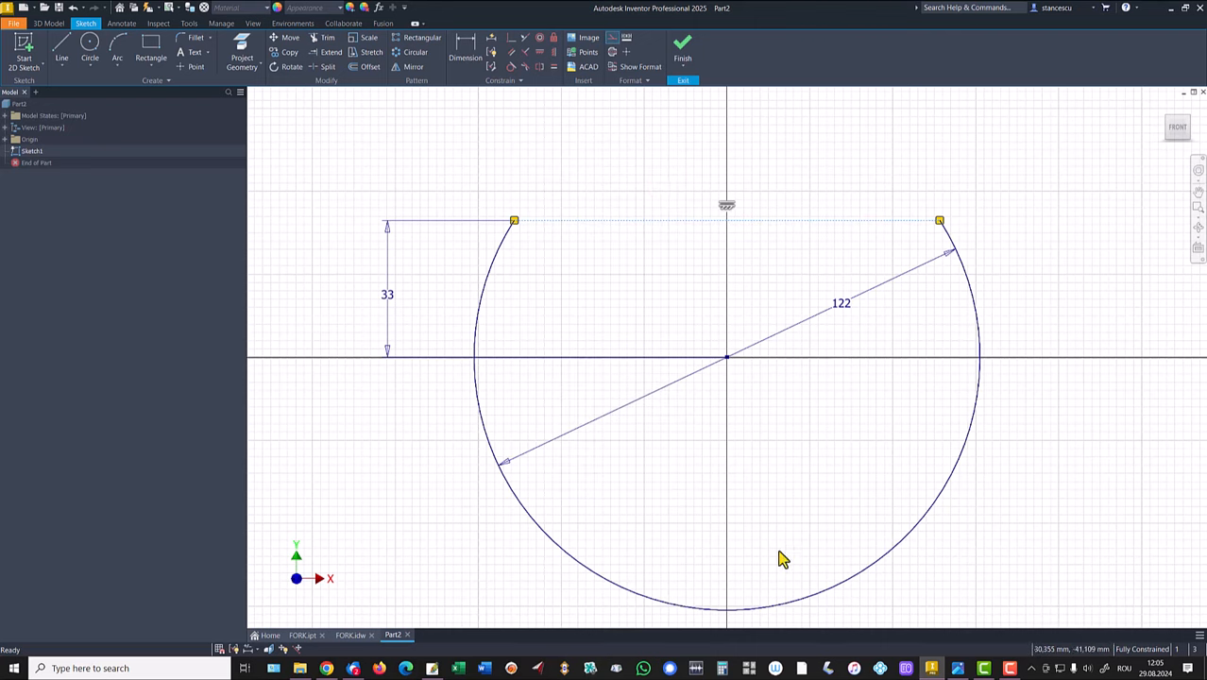
pyautogui.click(327, 255)
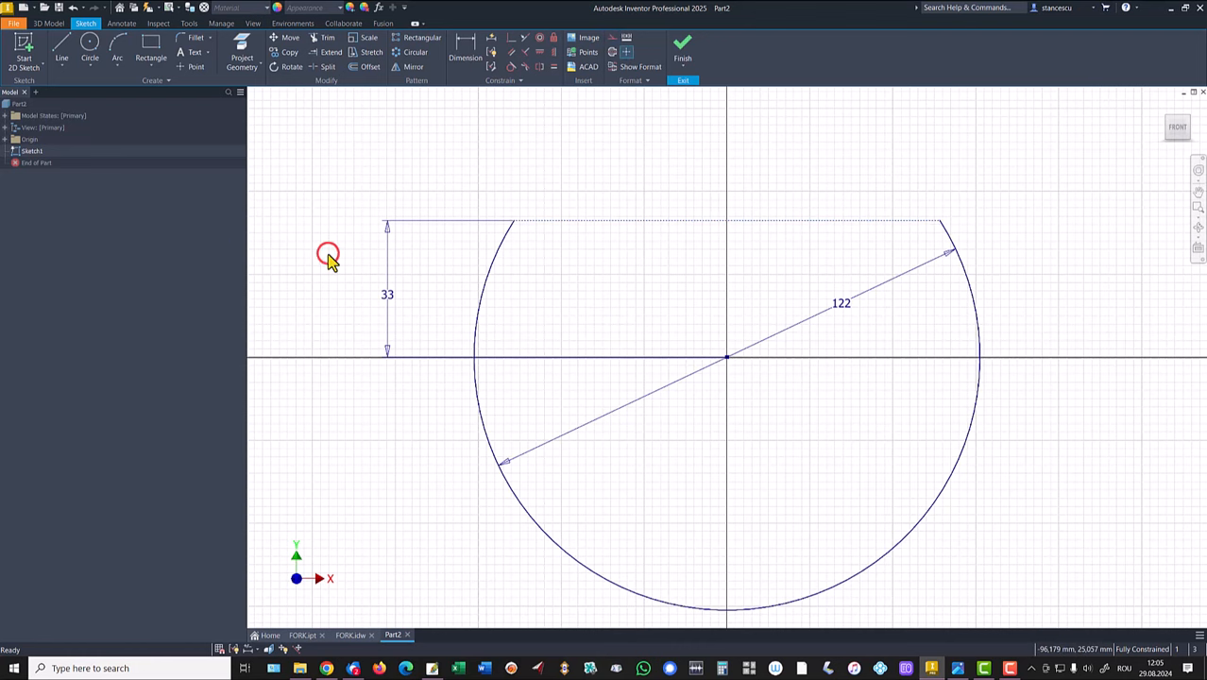
pyautogui.press('Home')
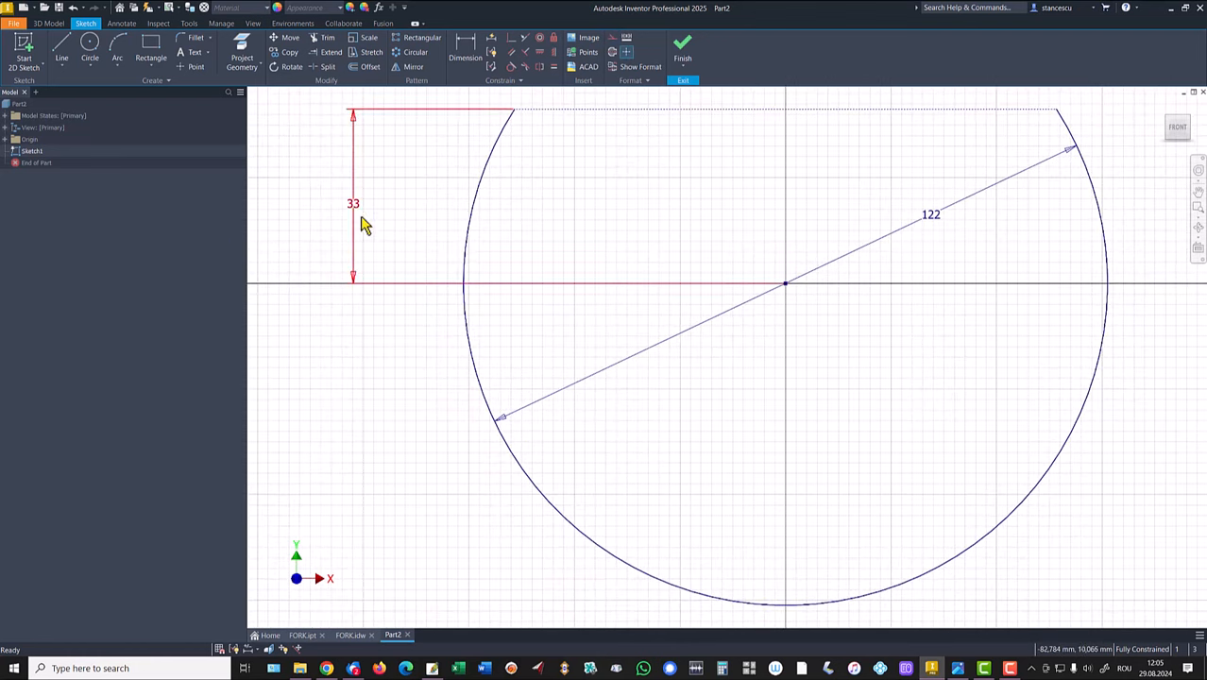
pyautogui.click(682, 49)
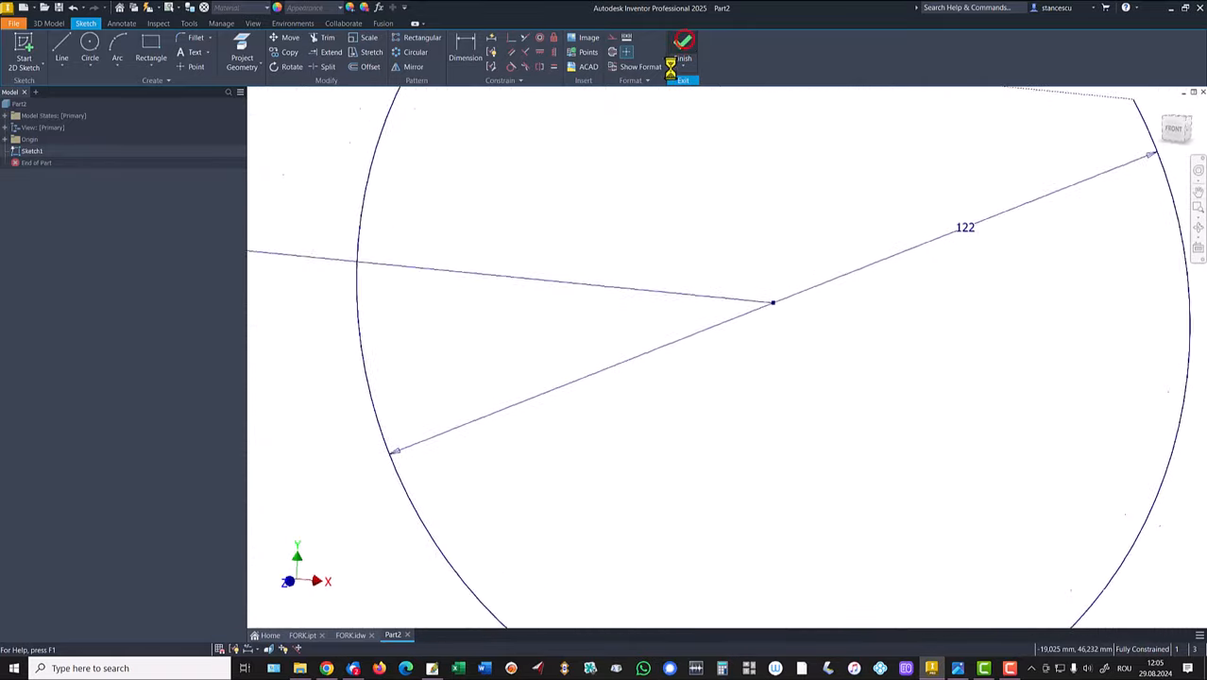
pyautogui.press('F6')
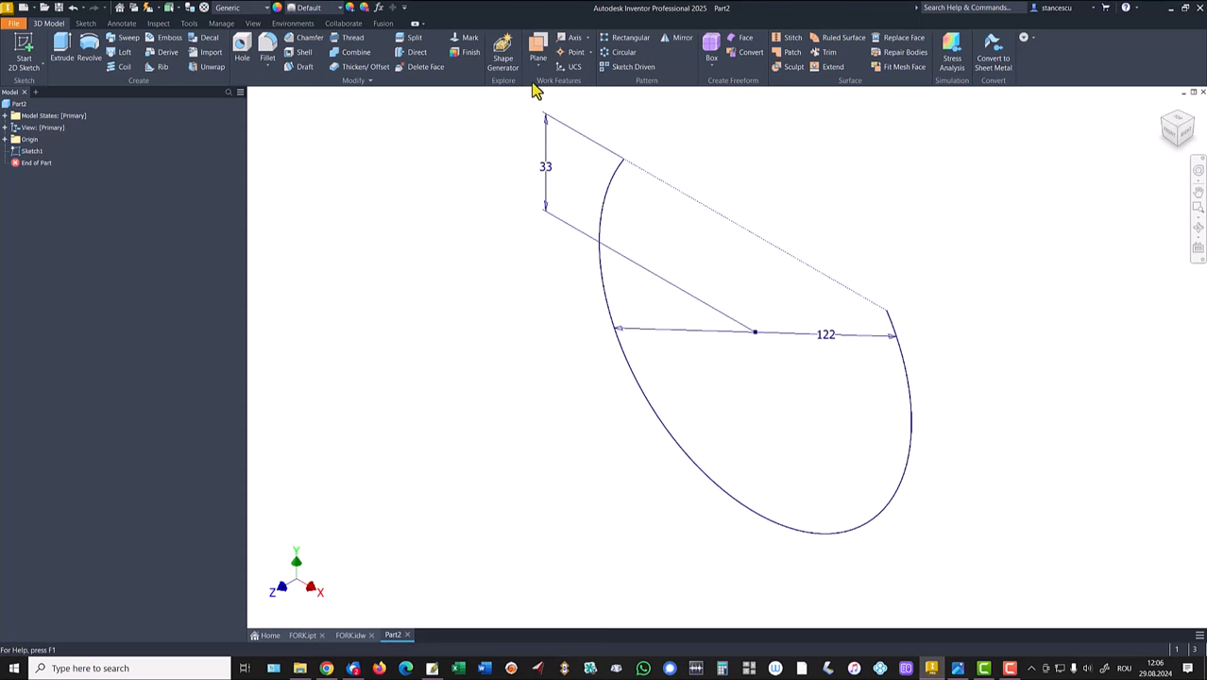
# Create a work plane perpendicular to the arc at its upper left endpoint
pyautogui.click(537, 52)
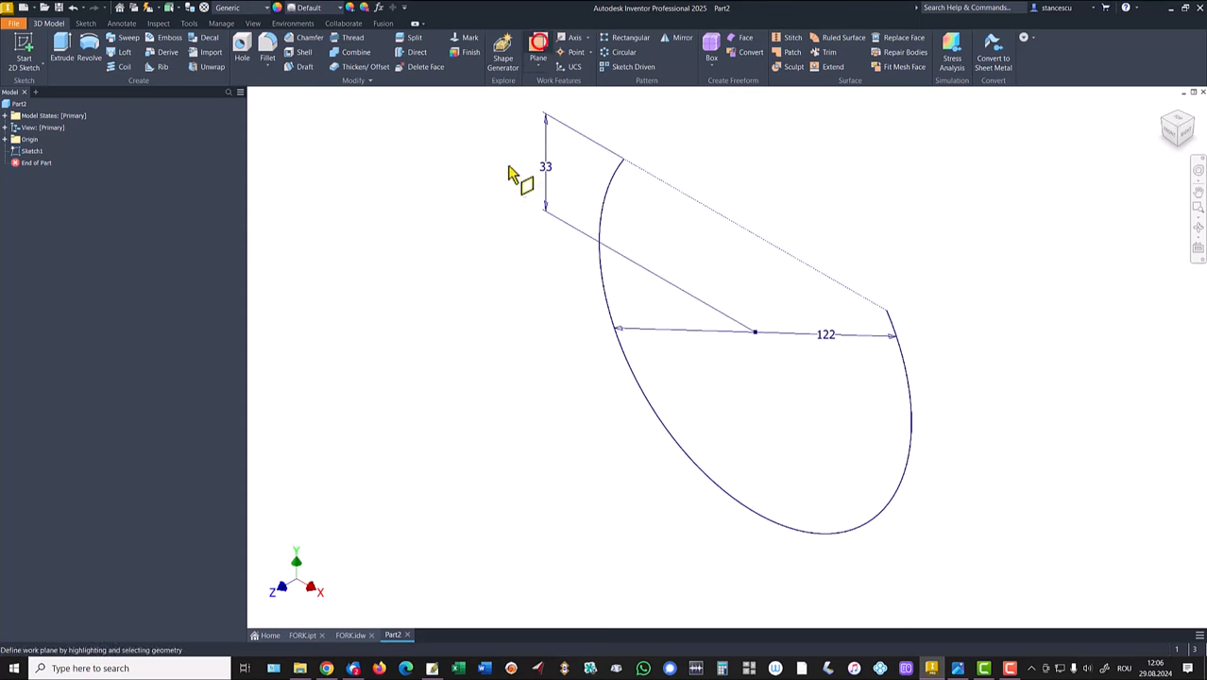
pyautogui.click(605, 207)
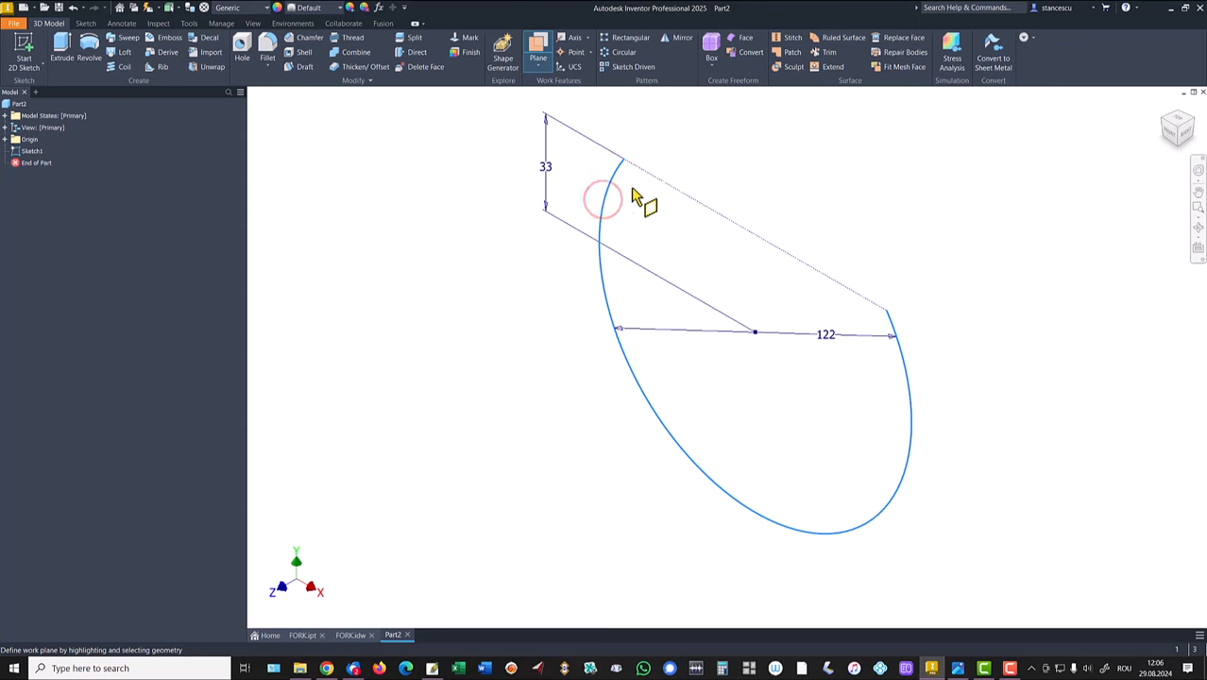
pyautogui.click(624, 164)
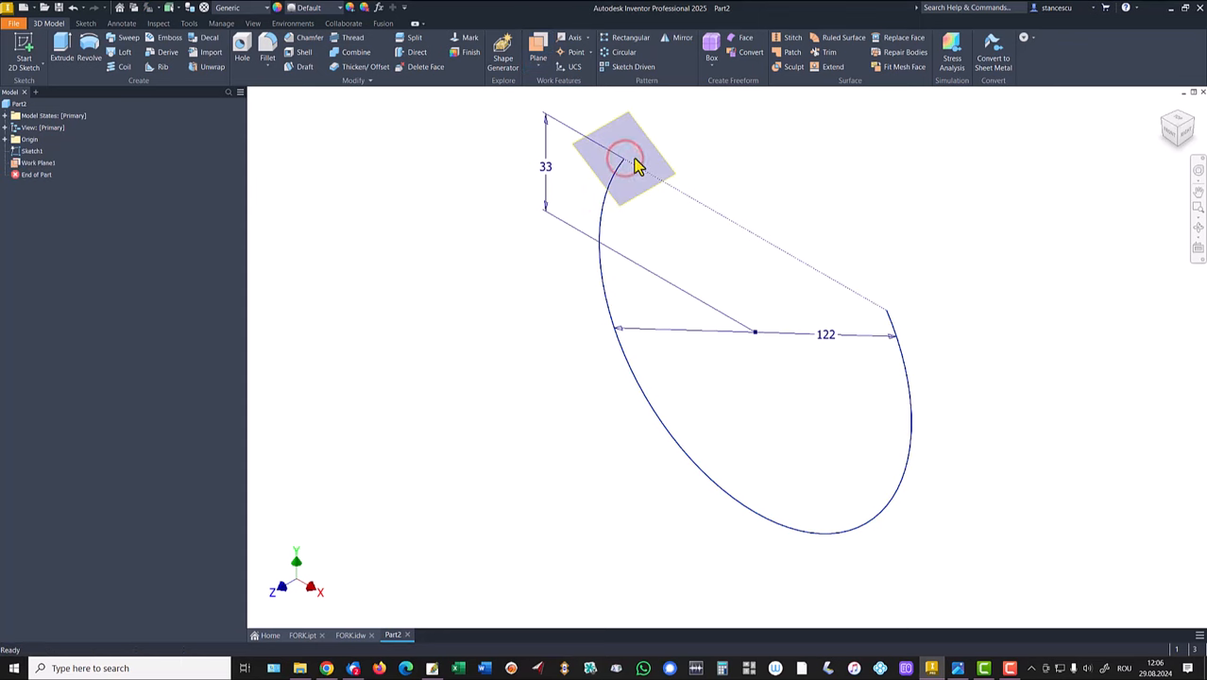
# Start a sketch on the work plane at the arc's end and check the arm's section A-A in the FORK.idw drawing
pyautogui.click(659, 156)
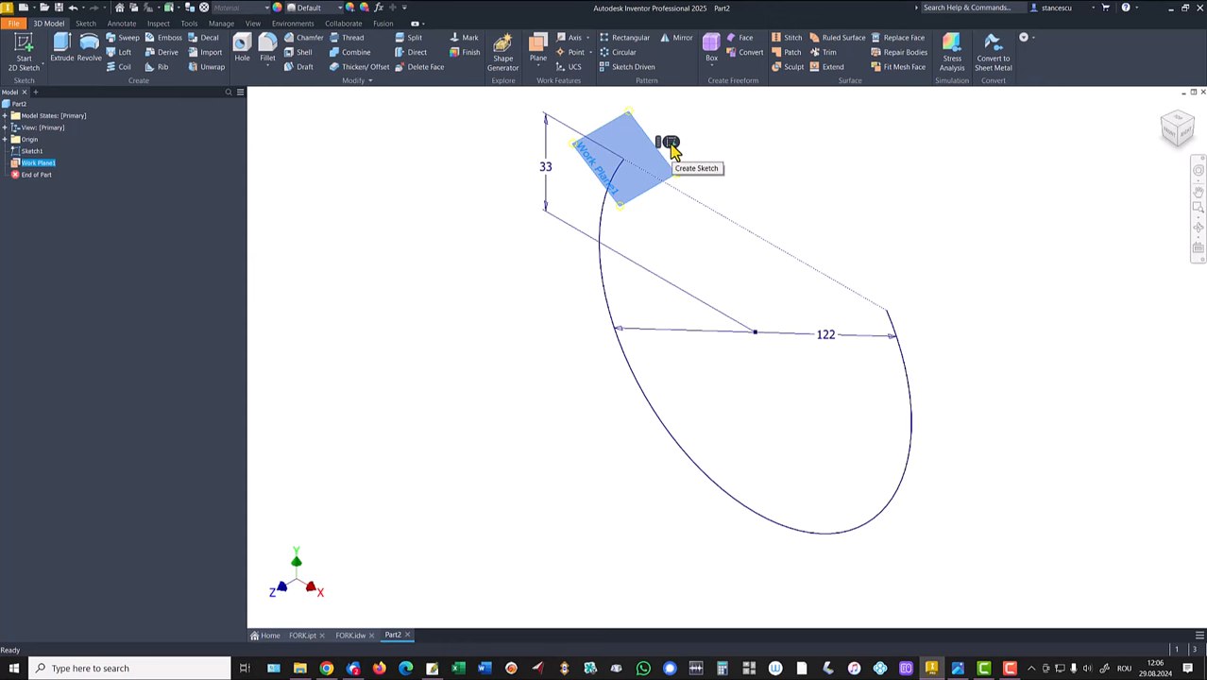
pyautogui.click(670, 143)
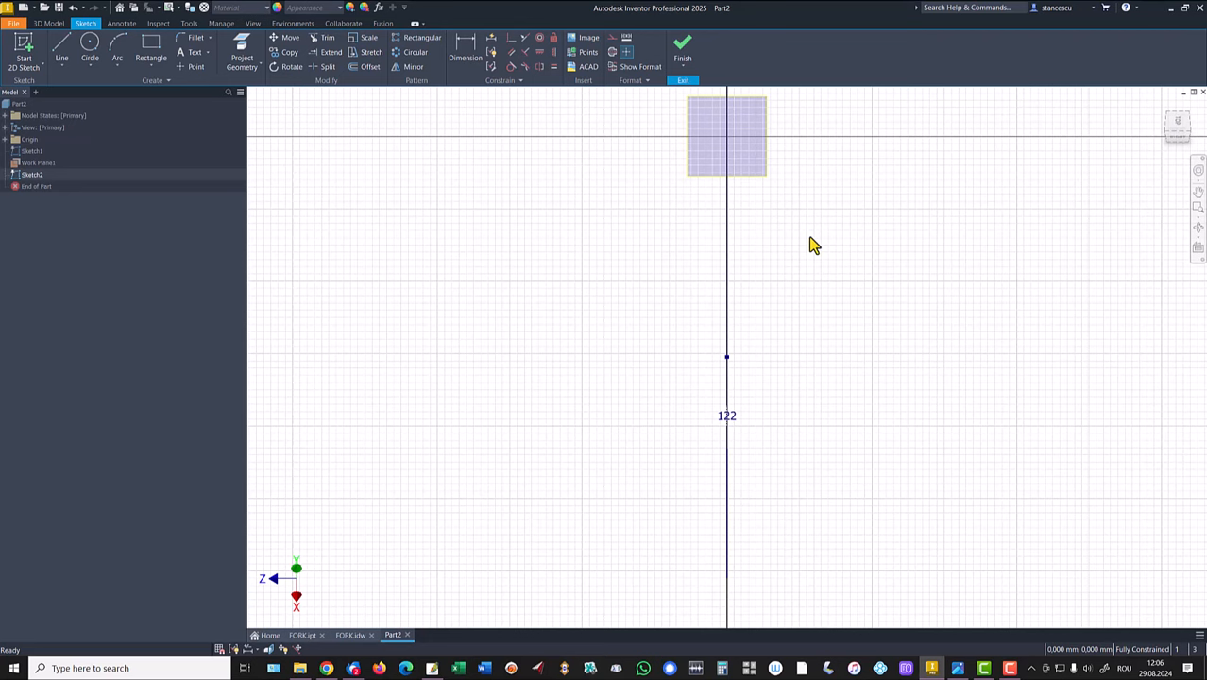
pyautogui.press('F5')
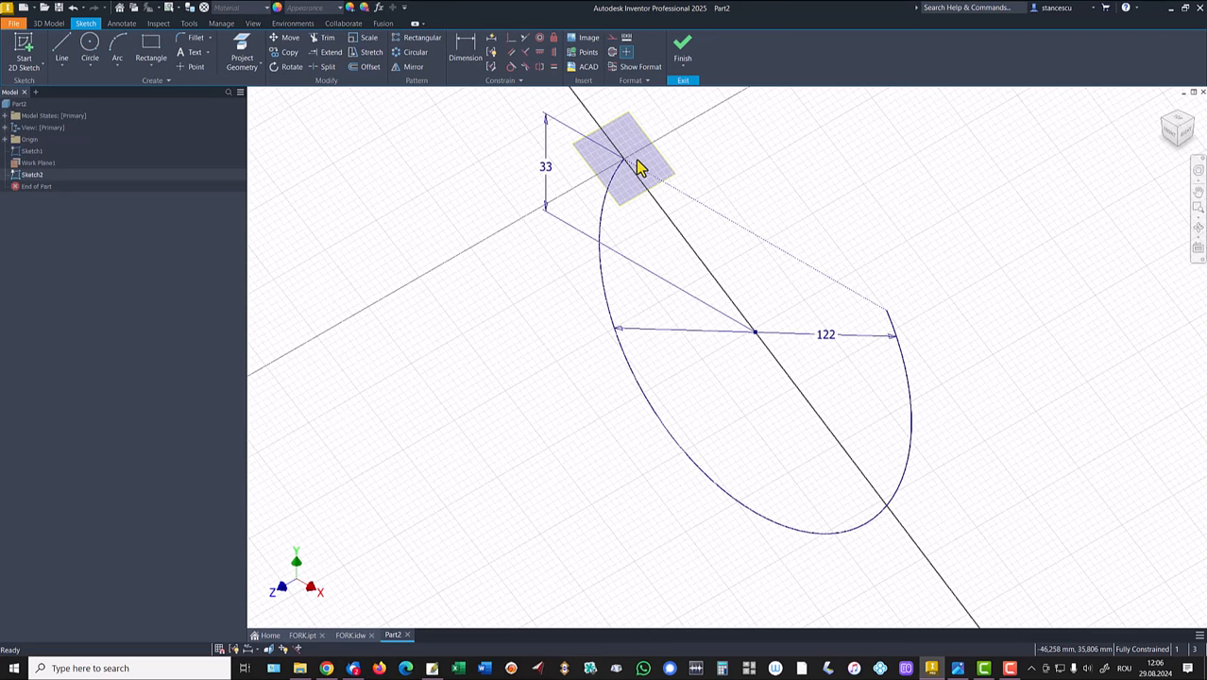
pyautogui.scroll(4, 638, 167)
pyautogui.moveTo(638, 168); pyautogui.dragTo(644, 318, button='middle')
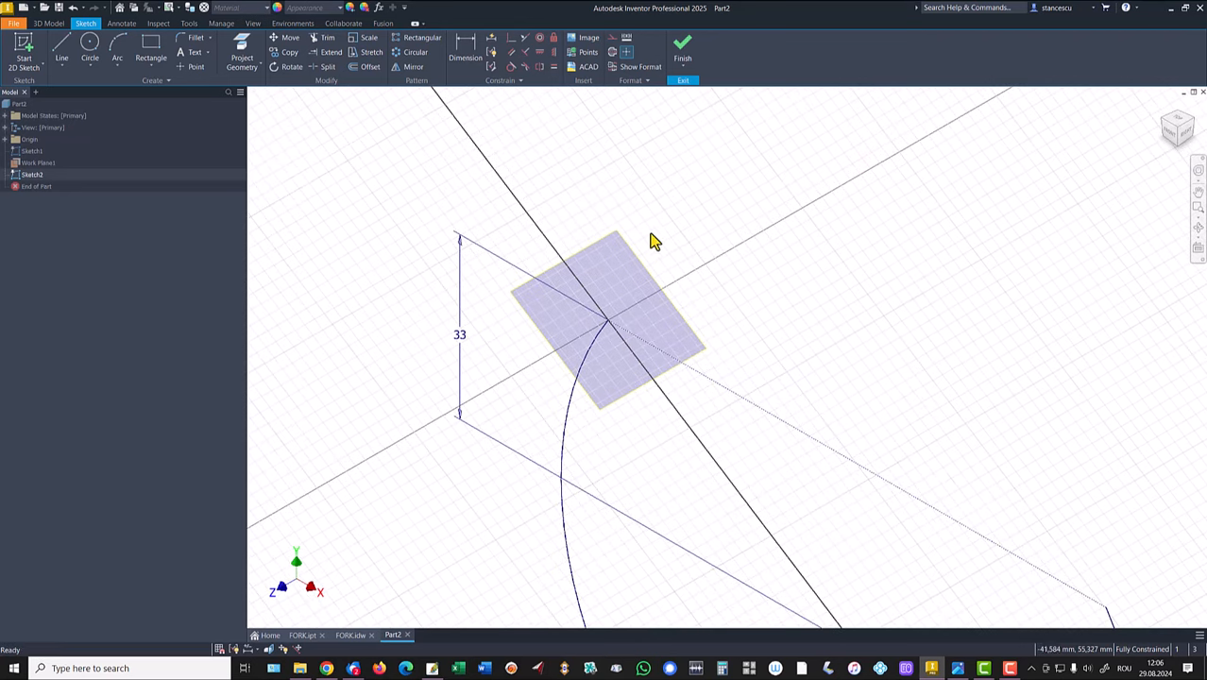
pyautogui.click(351, 635)
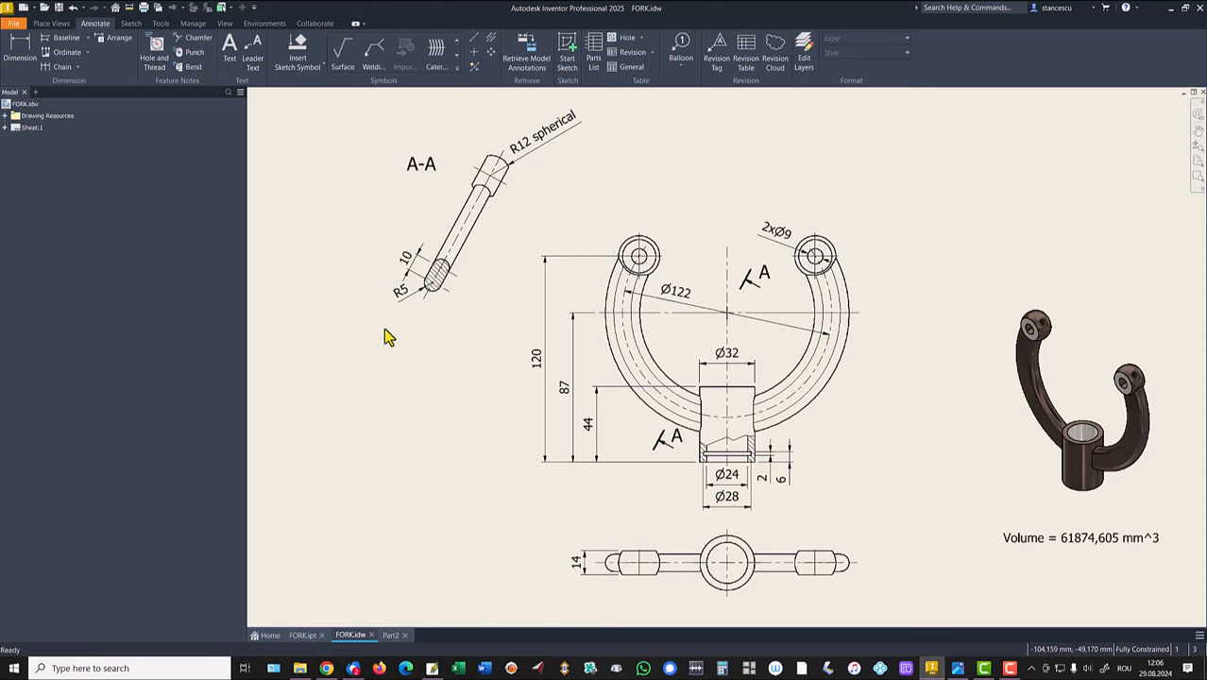
pyautogui.click(394, 635)
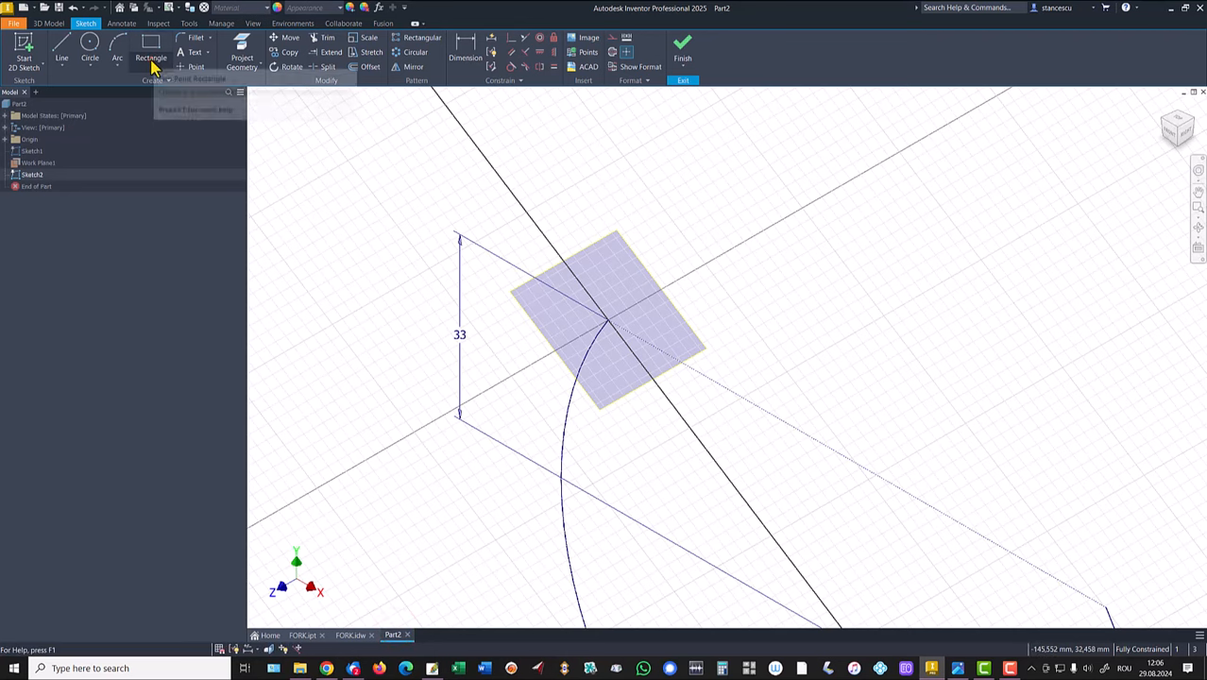
# Draw a center-to-center slot beside the arc's end with a 10 mm center distance and a width of 5*2 mm
pyautogui.click(151, 63)
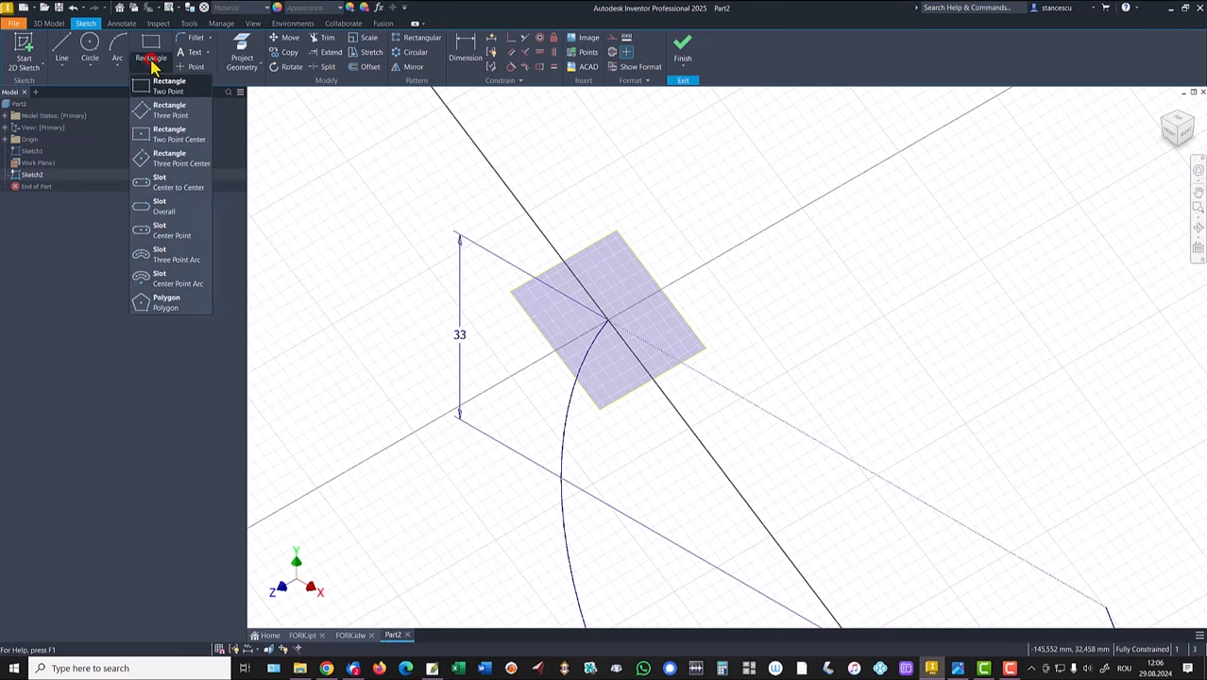
pyautogui.click(156, 183)
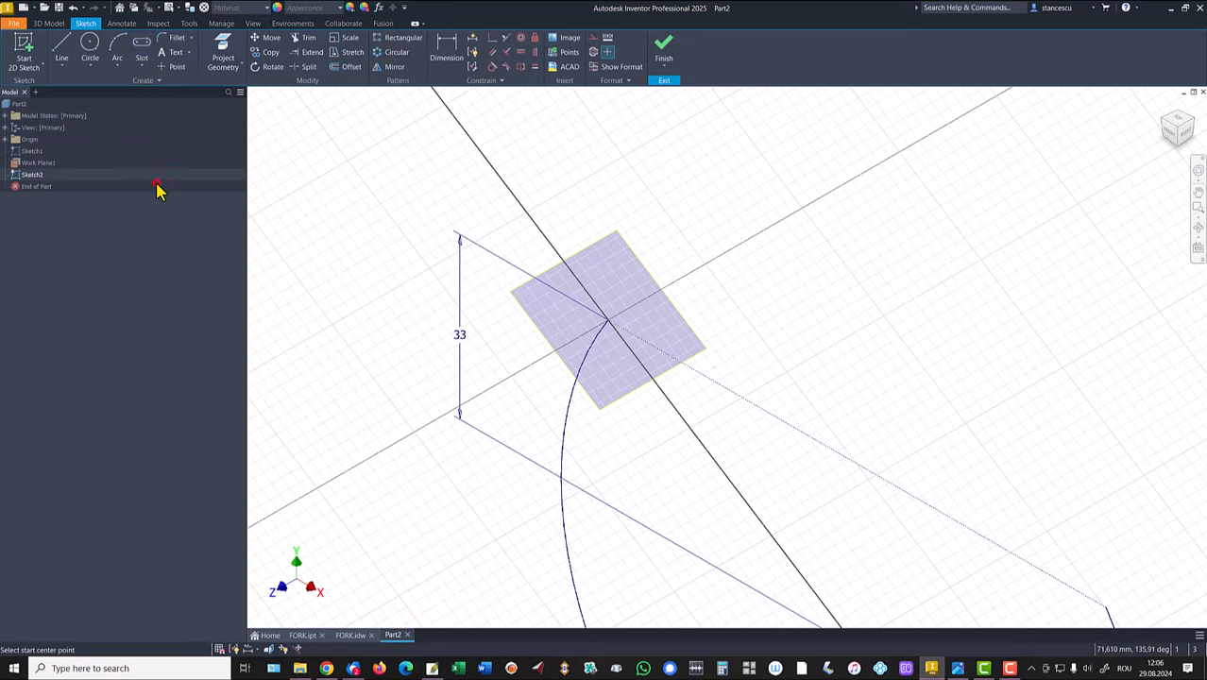
pyautogui.click(669, 215)
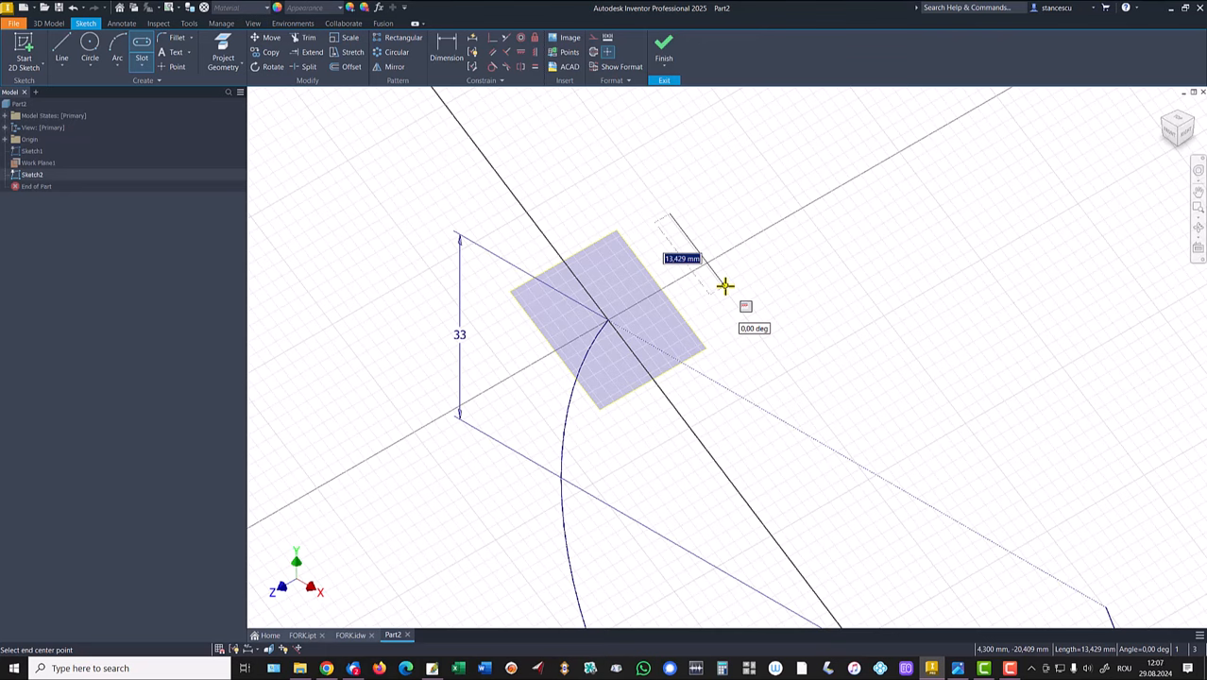
pyautogui.write('18')
pyautogui.press('Return')
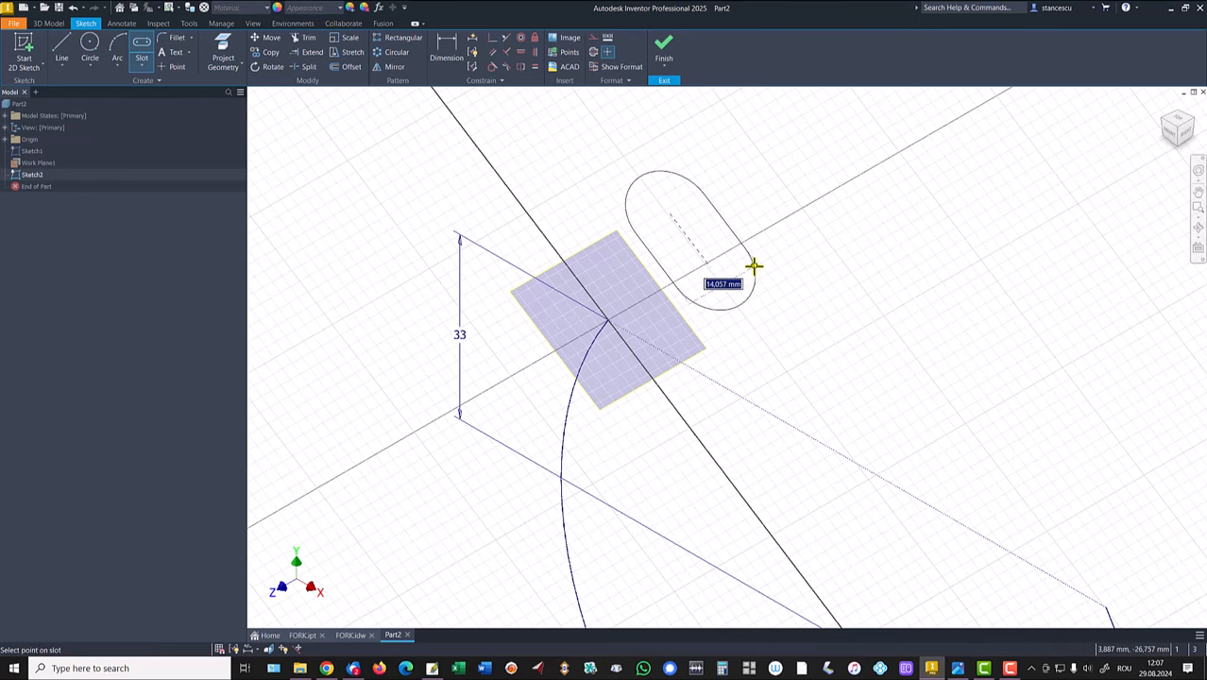
pyautogui.write('5*2')
pyautogui.press('Return')
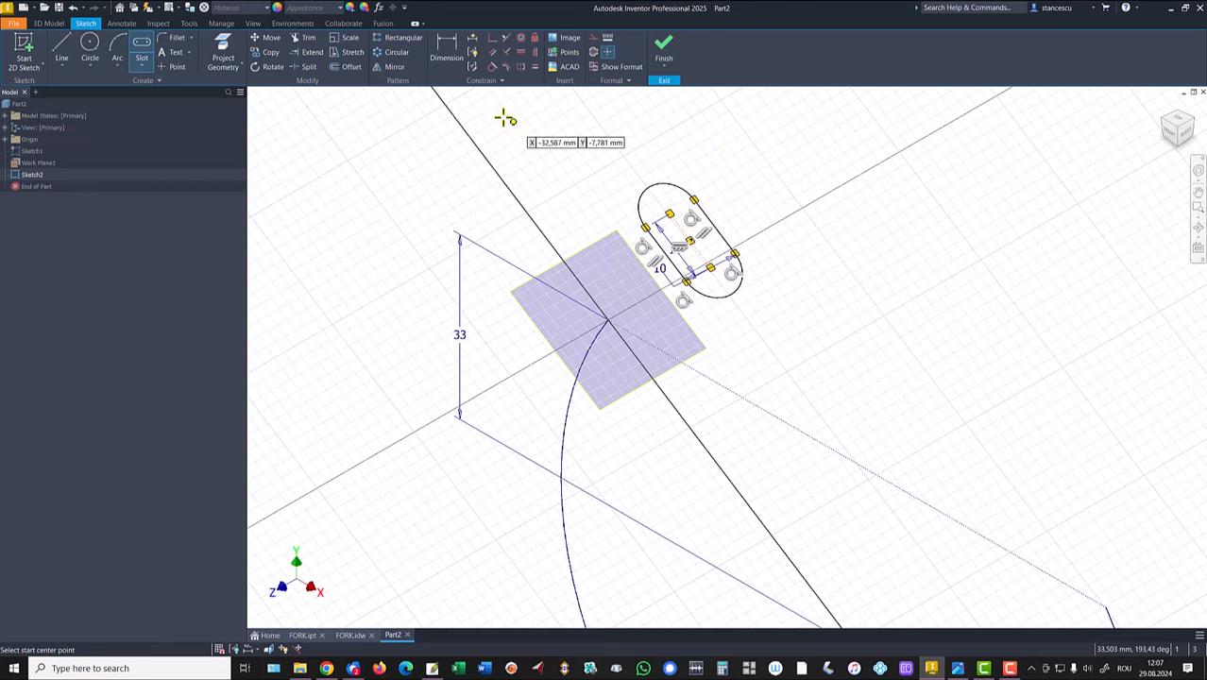
pyautogui.click(492, 40)
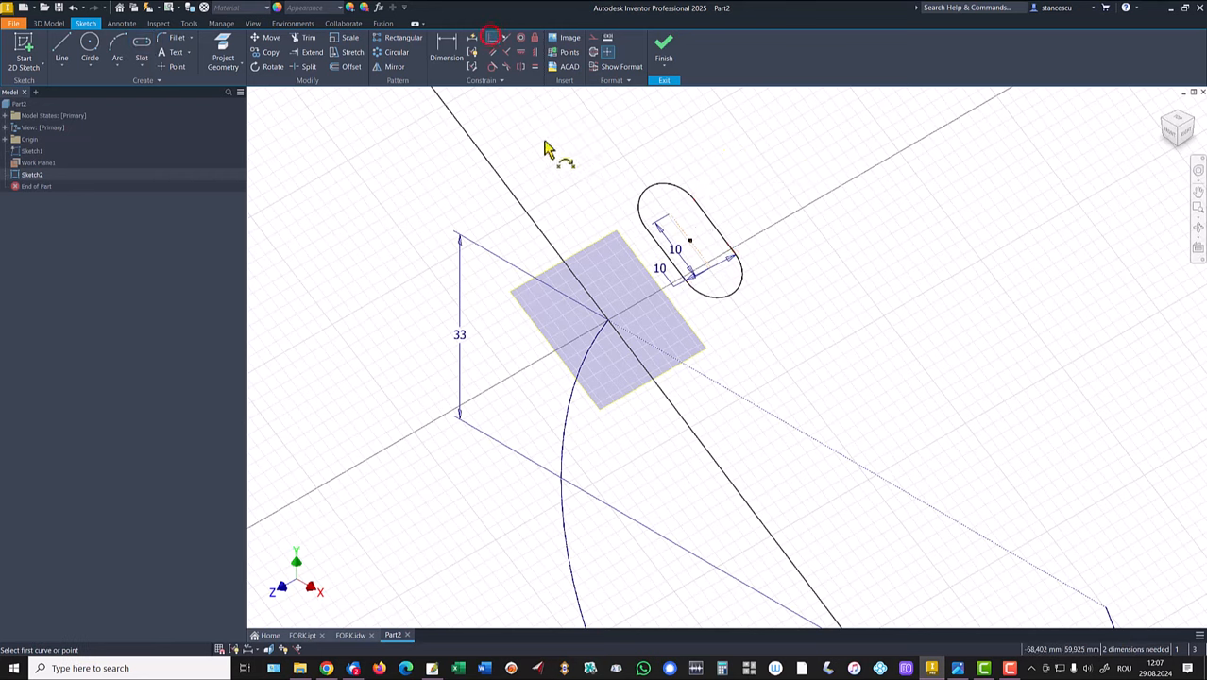
pyautogui.click(691, 244)
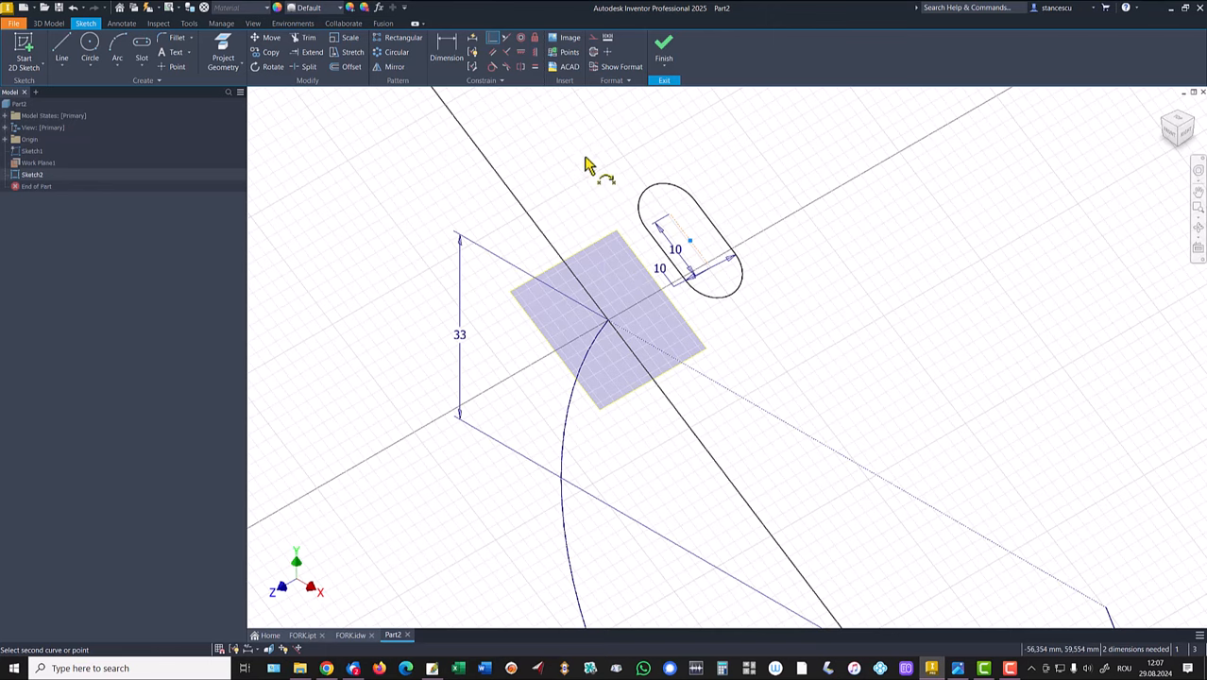
pyautogui.press('Escape')
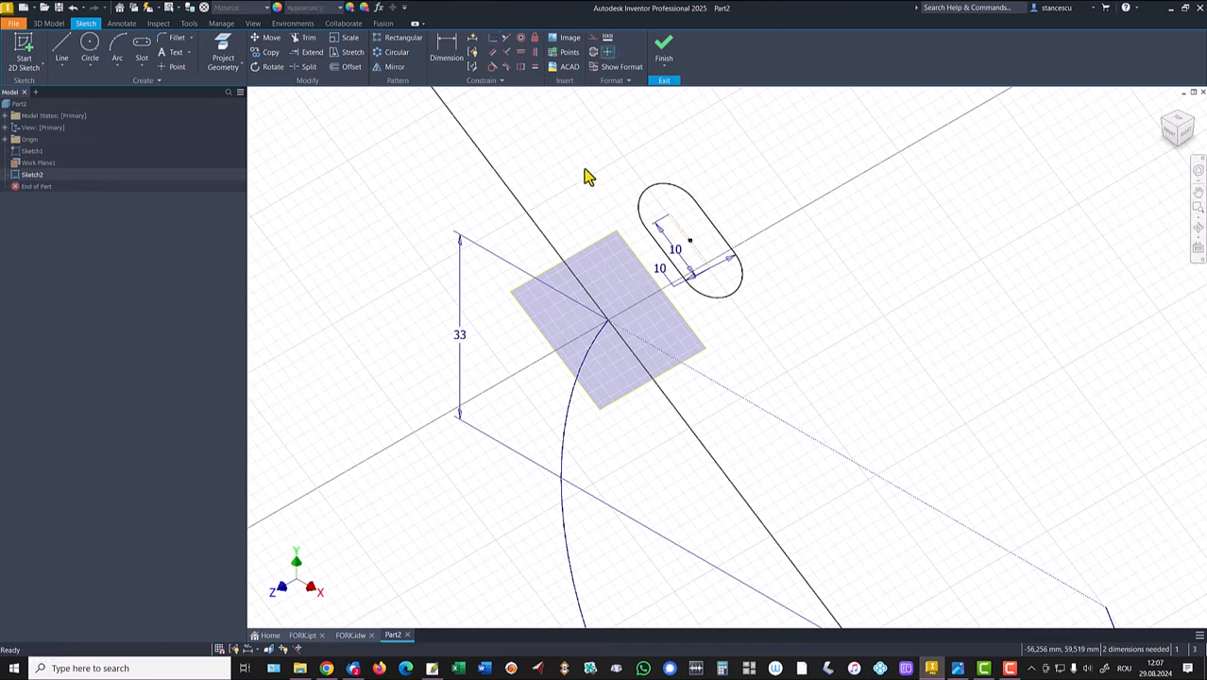
# Project the arc into the sketch and make the slot's center point coincident with the arc's projected endpoint
pyautogui.click(224, 52)
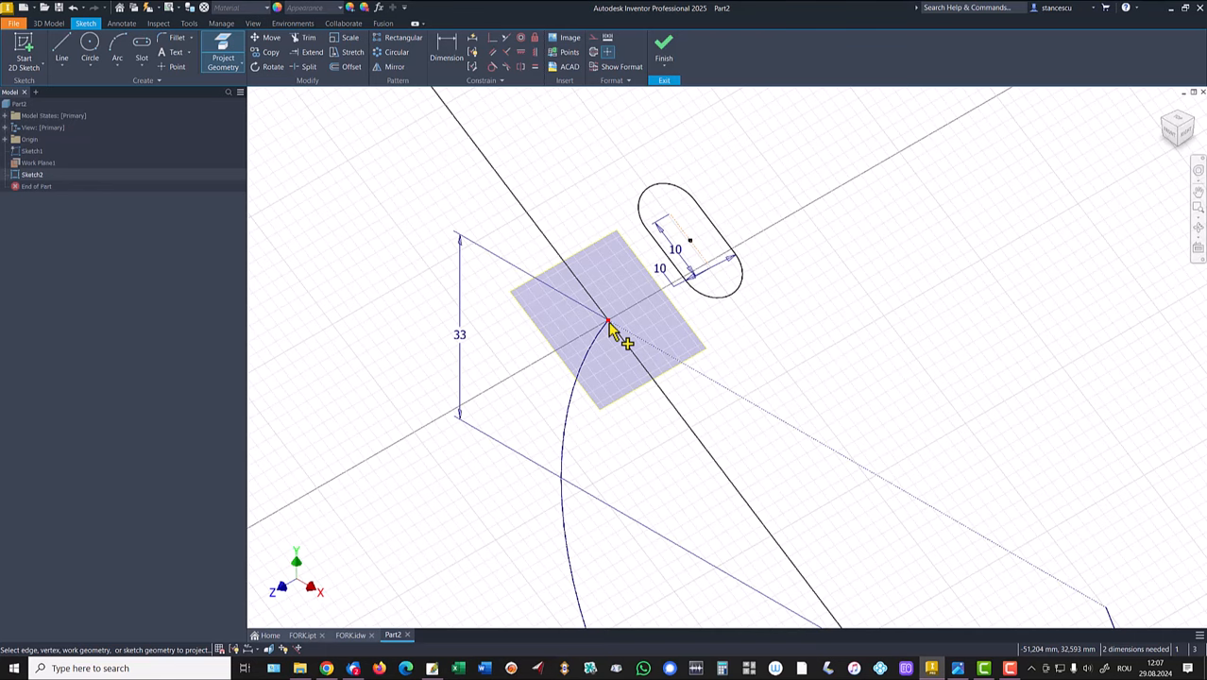
pyautogui.click(564, 427)
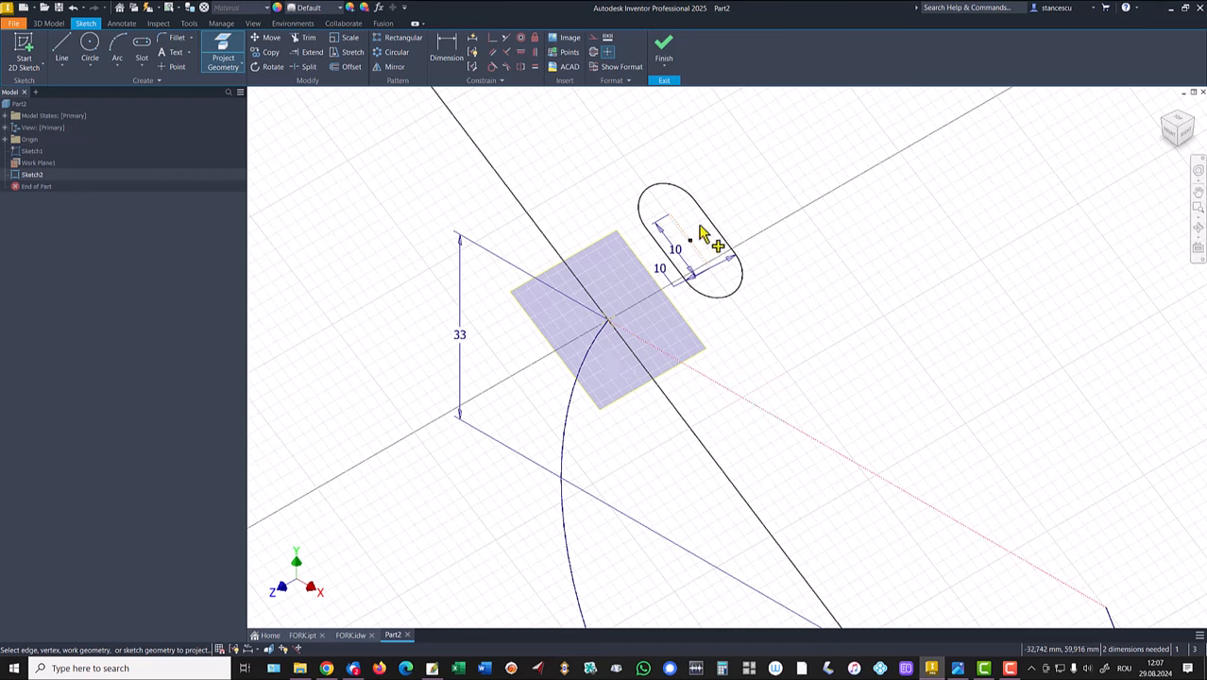
pyautogui.click(490, 38)
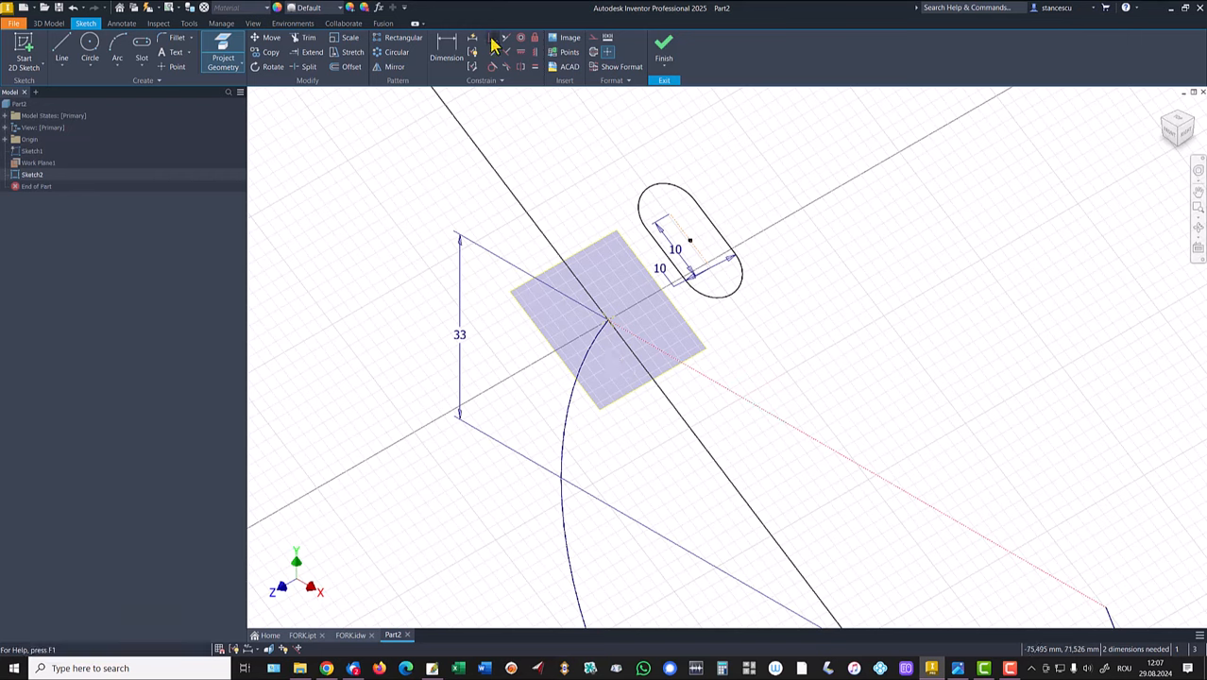
pyautogui.click(690, 243)
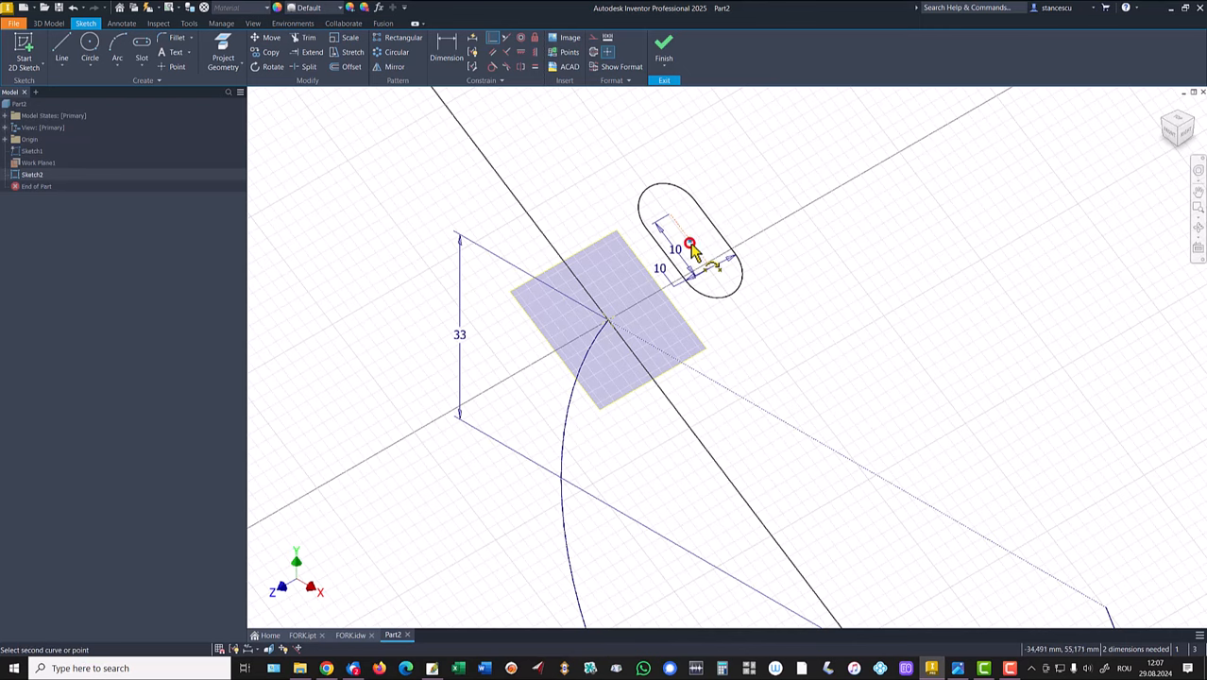
pyautogui.click(612, 323)
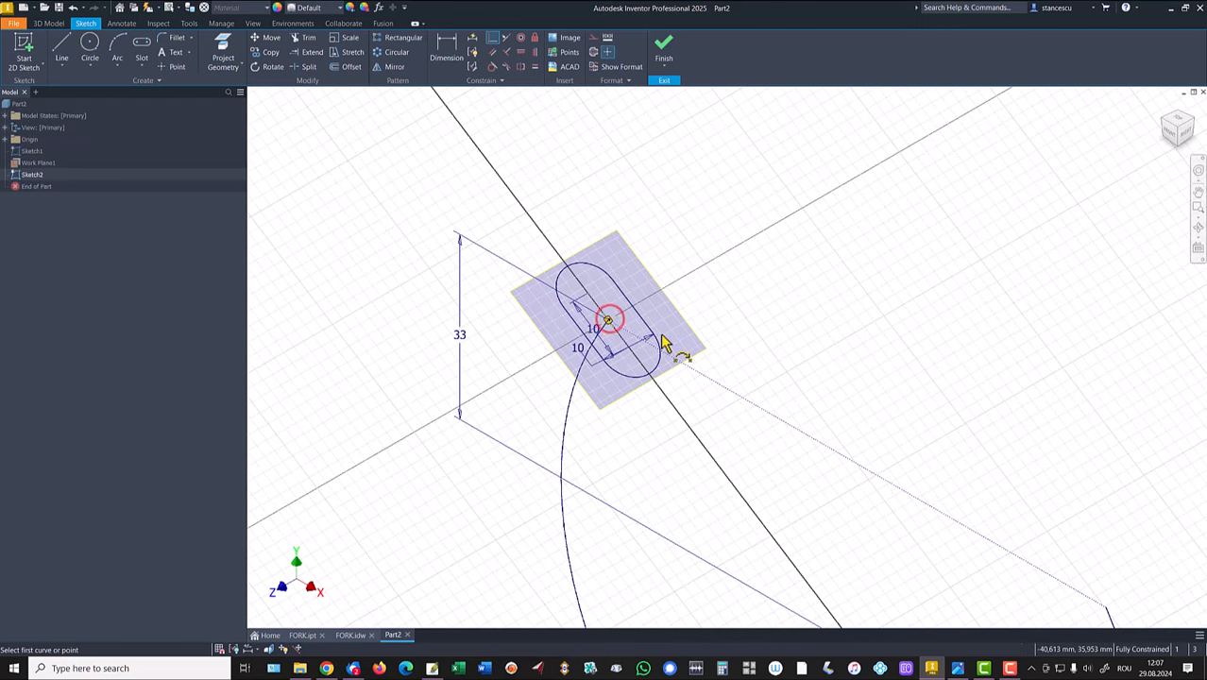
# Finish the slot sketch and hide the work plane at the arc's end
pyautogui.click(664, 52)
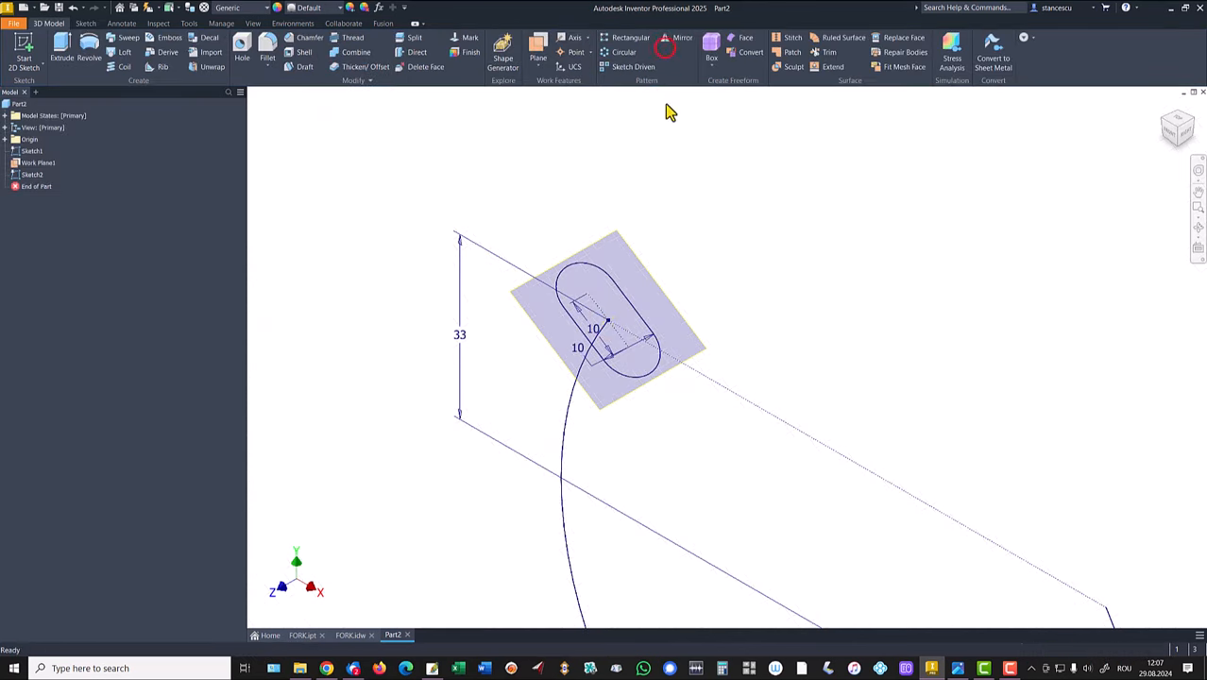
pyautogui.rightClick(658, 268)
pyautogui.click(664, 276)
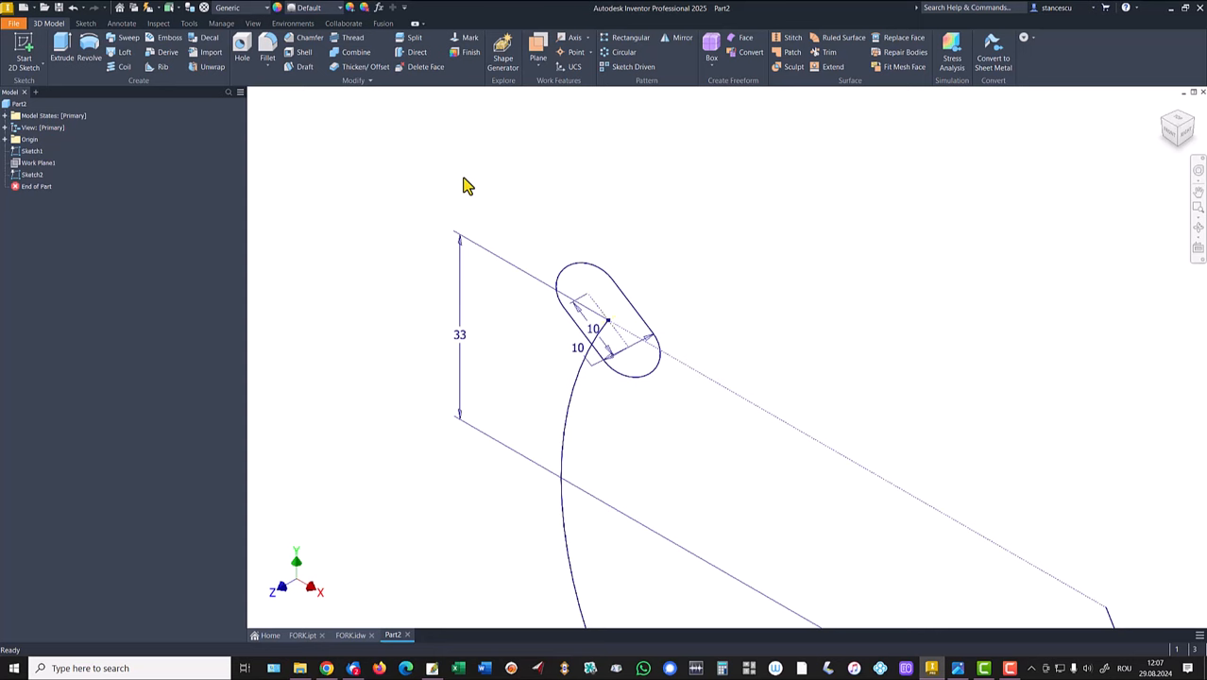
# Sweep the slot profile along the 122 mm arc to create the solid fork arm
pyautogui.press('F6')
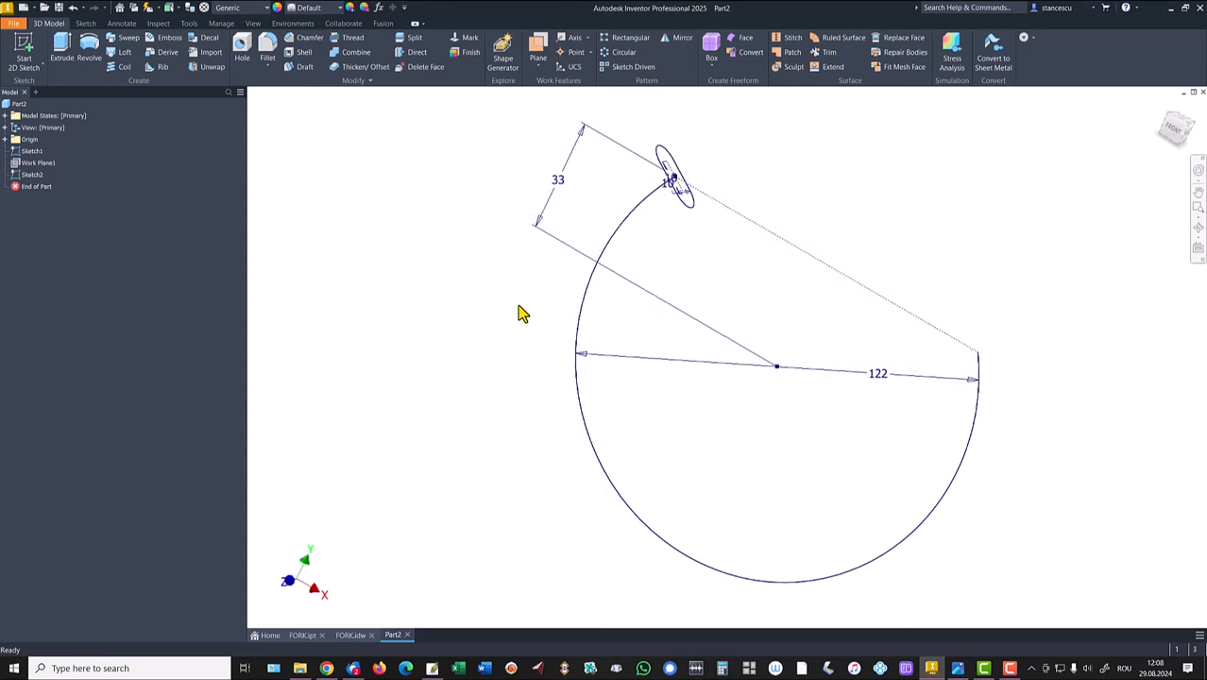
pyautogui.press('F6')
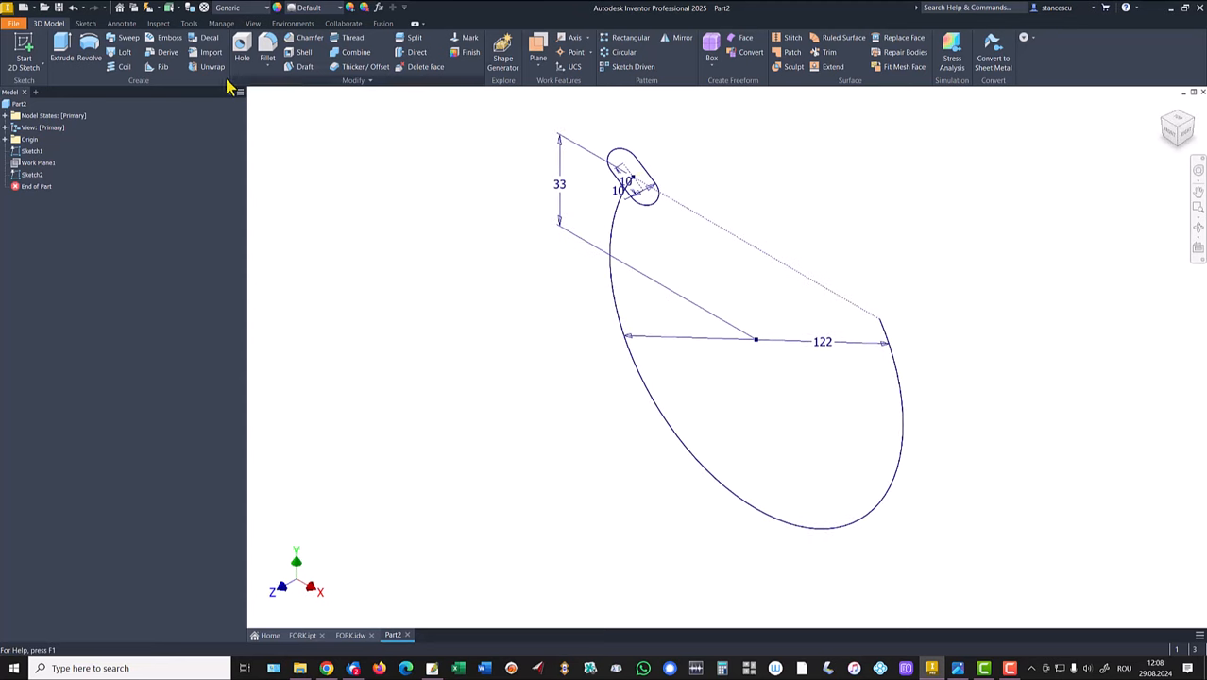
pyautogui.click(128, 40)
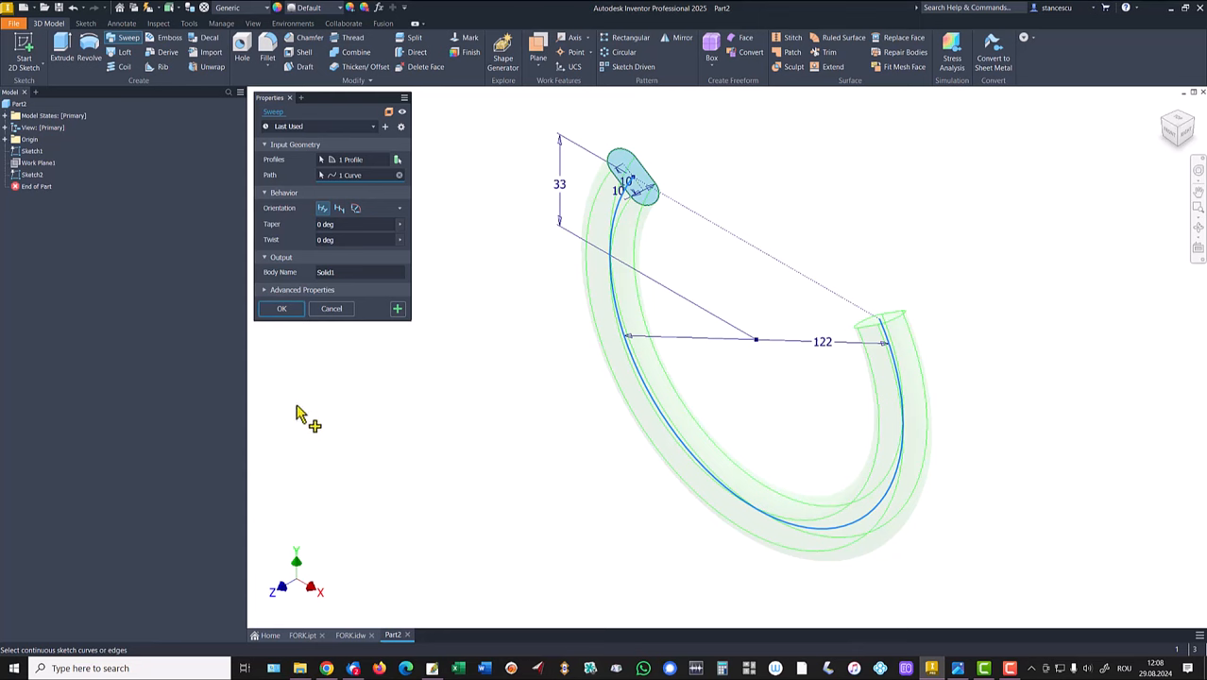
pyautogui.click(281, 309)
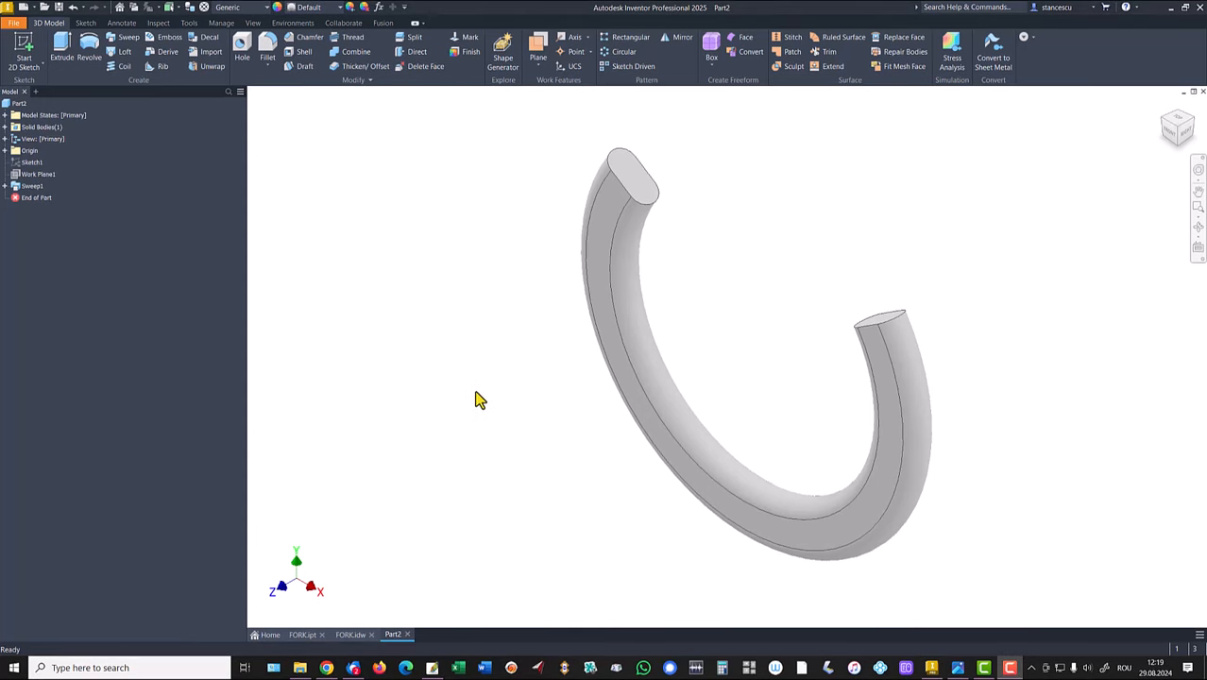
# Check the hub dimensions in FORK.idw and create a work plane in the part offset 87 mm below the XZ plane
pyautogui.click(346, 638)
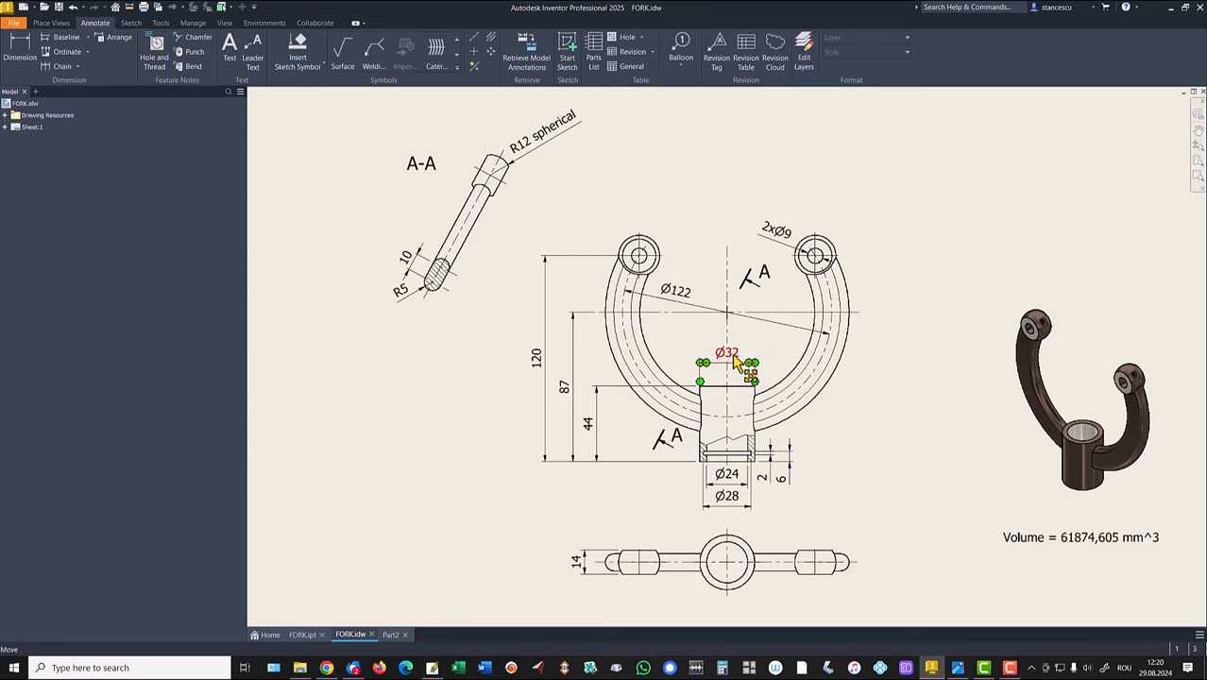
pyautogui.click(391, 636)
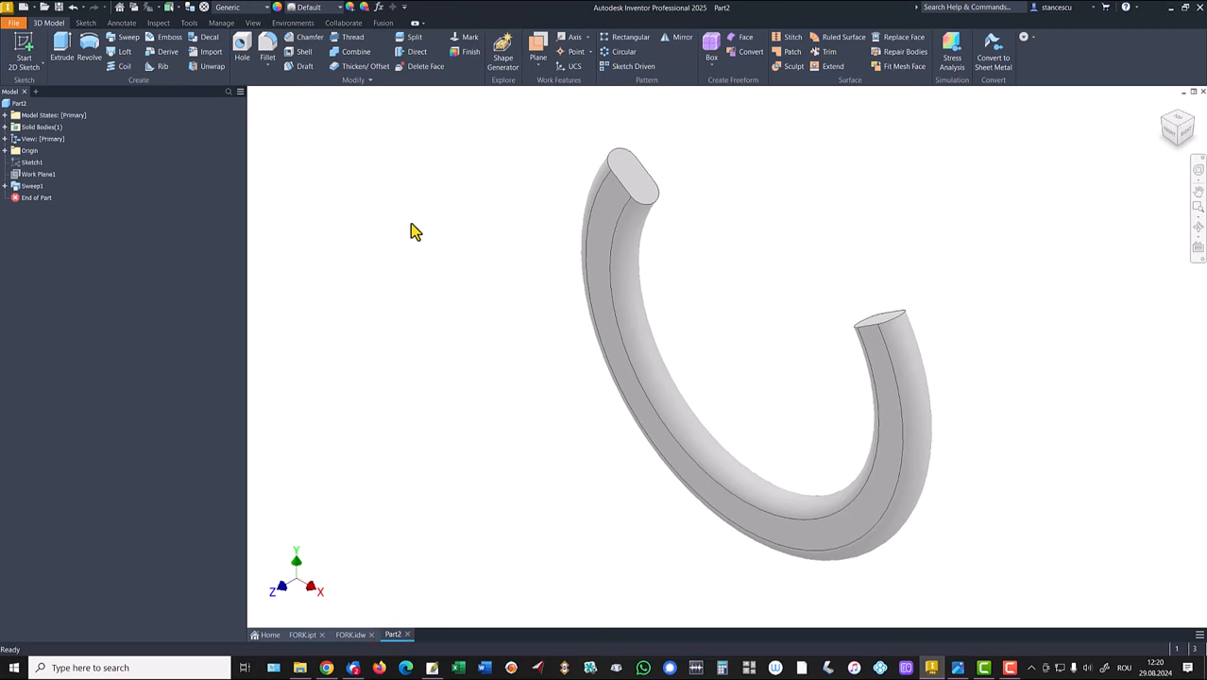
pyautogui.click(532, 64)
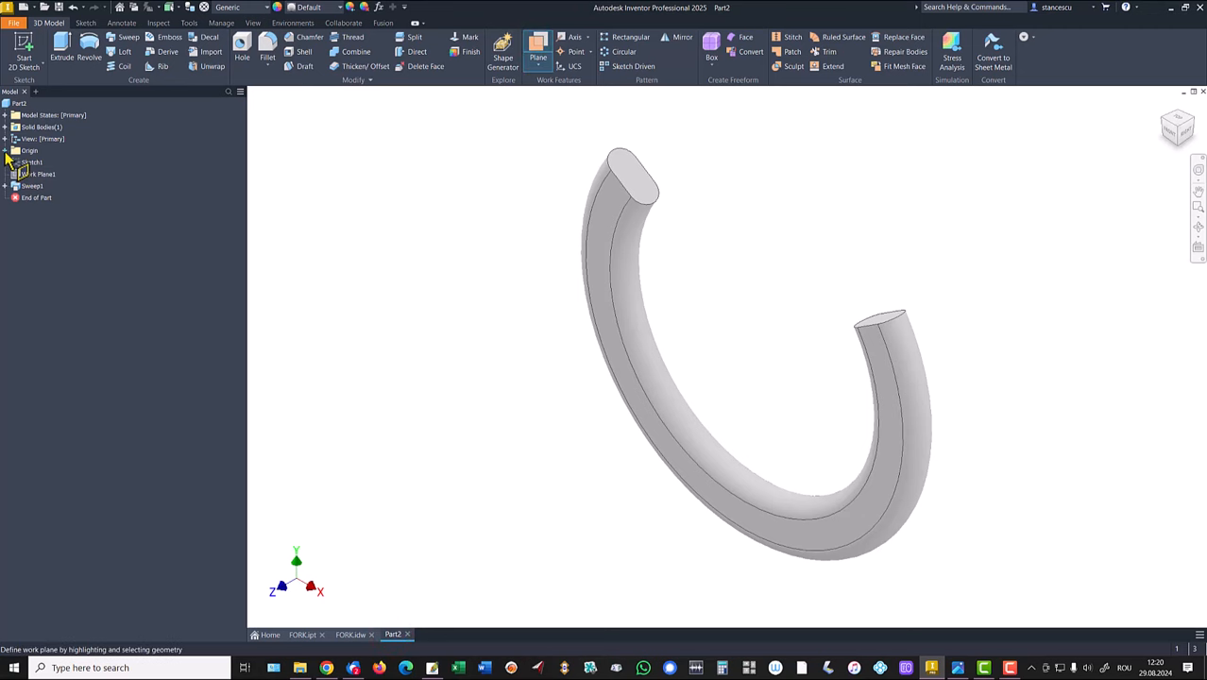
pyautogui.click(4, 151)
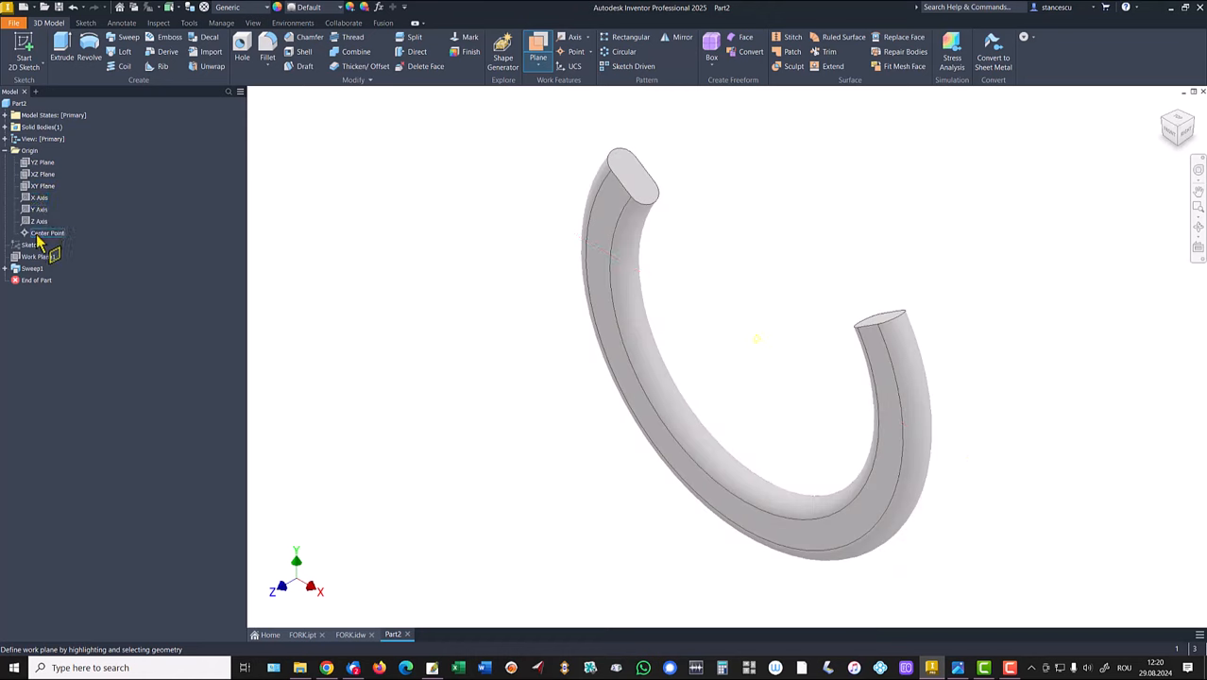
pyautogui.click(35, 176)
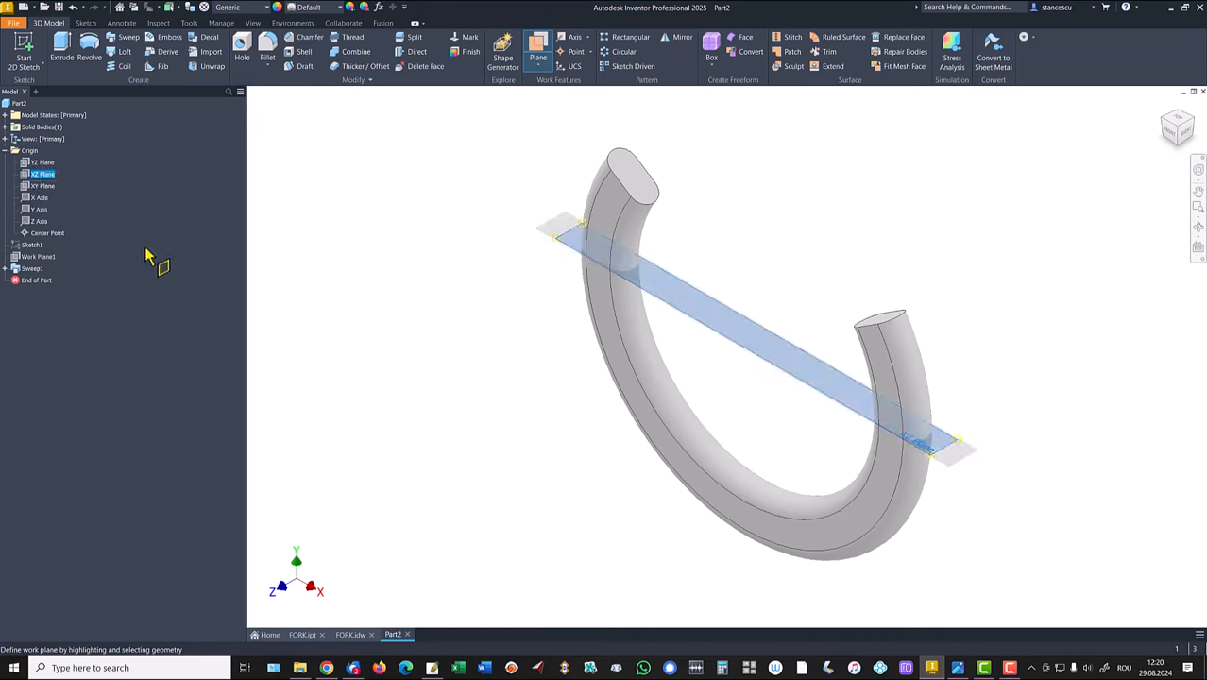
pyautogui.moveTo(563, 245); pyautogui.dragTo(541, 407)
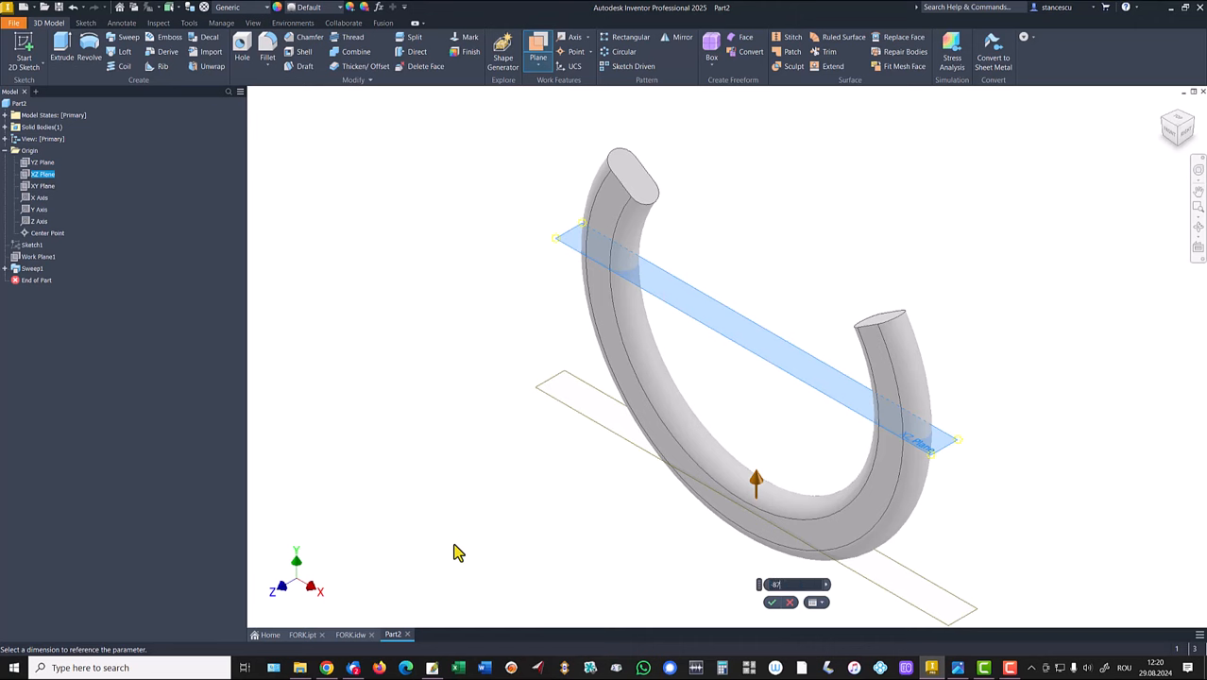
pyautogui.press('Return')
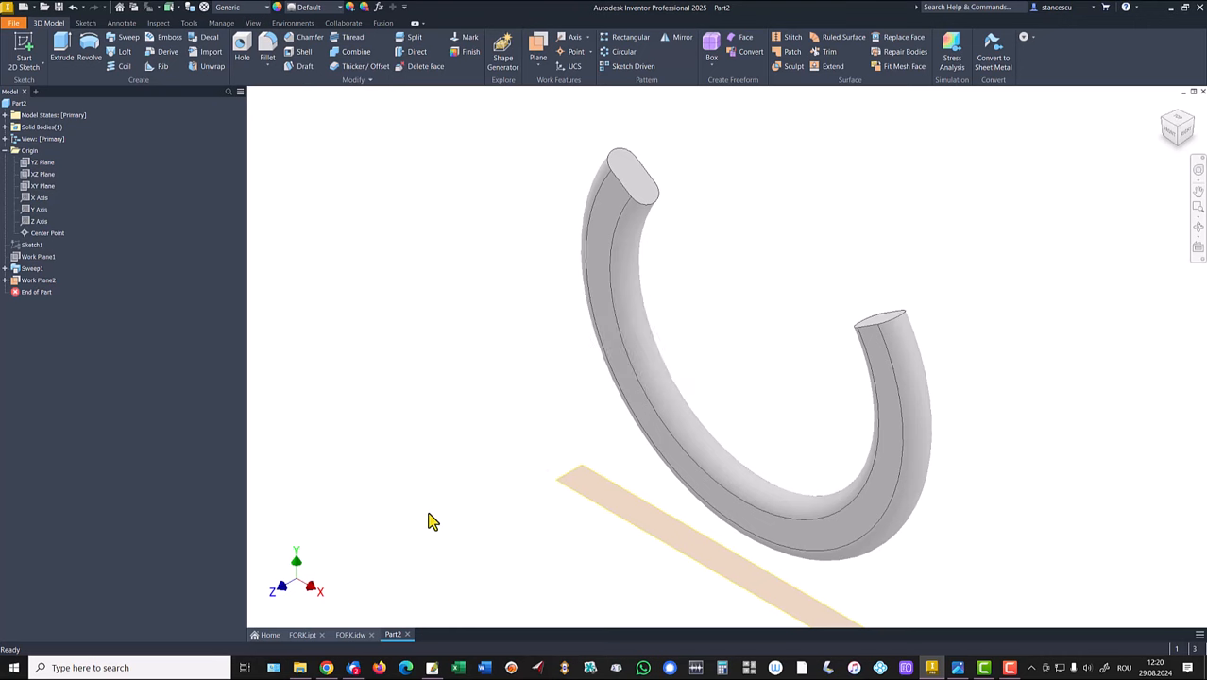
pyautogui.press('F6')
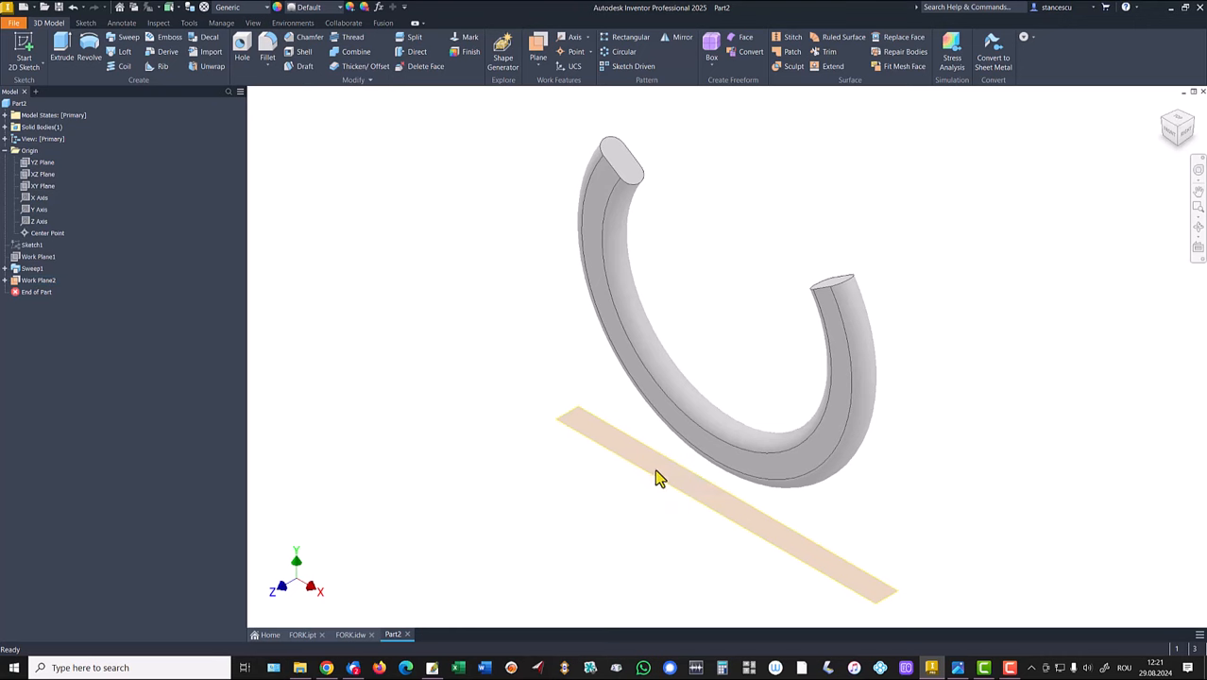
# Sketch a 32 mm diameter circle centered on the origin on the offset work plane and finish the sketch
pyautogui.click(703, 483)
pyautogui.click(702, 488)
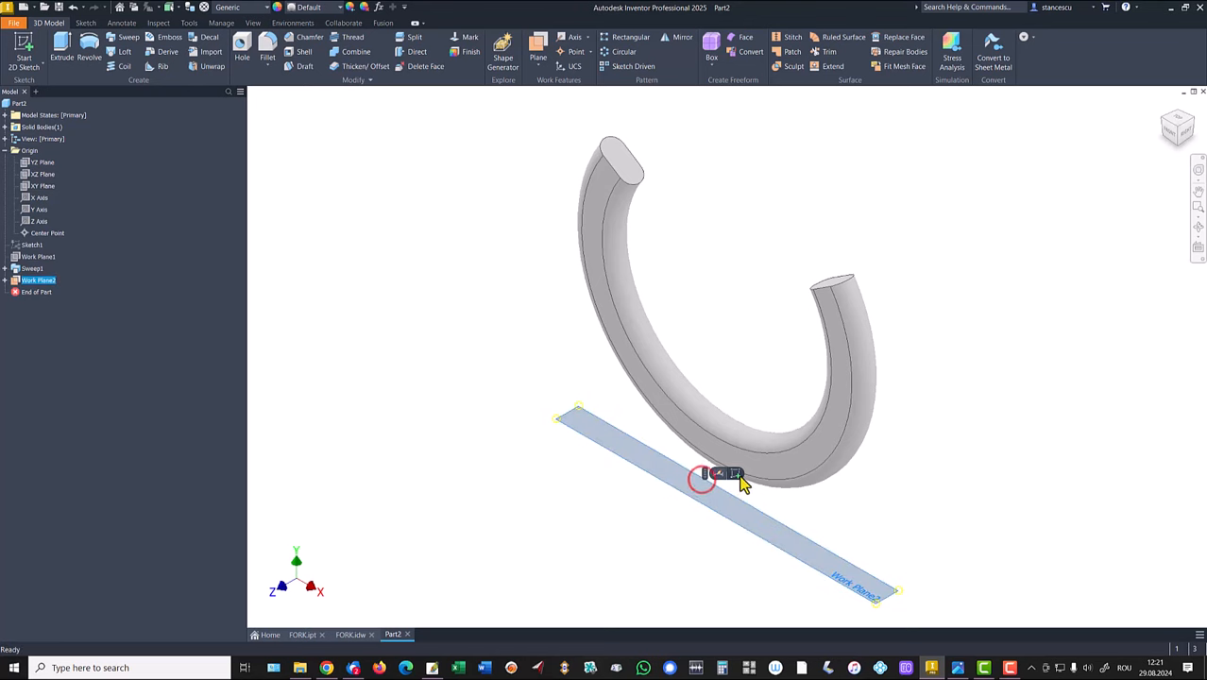
pyautogui.click(737, 474)
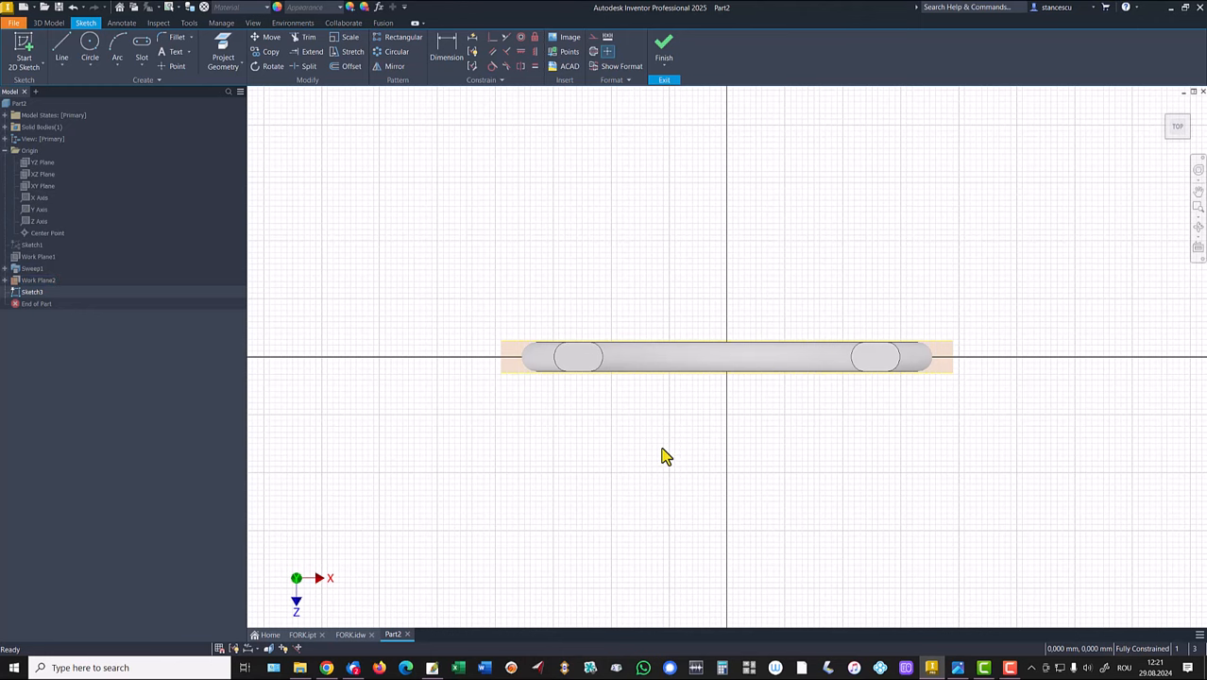
pyautogui.press('F5')
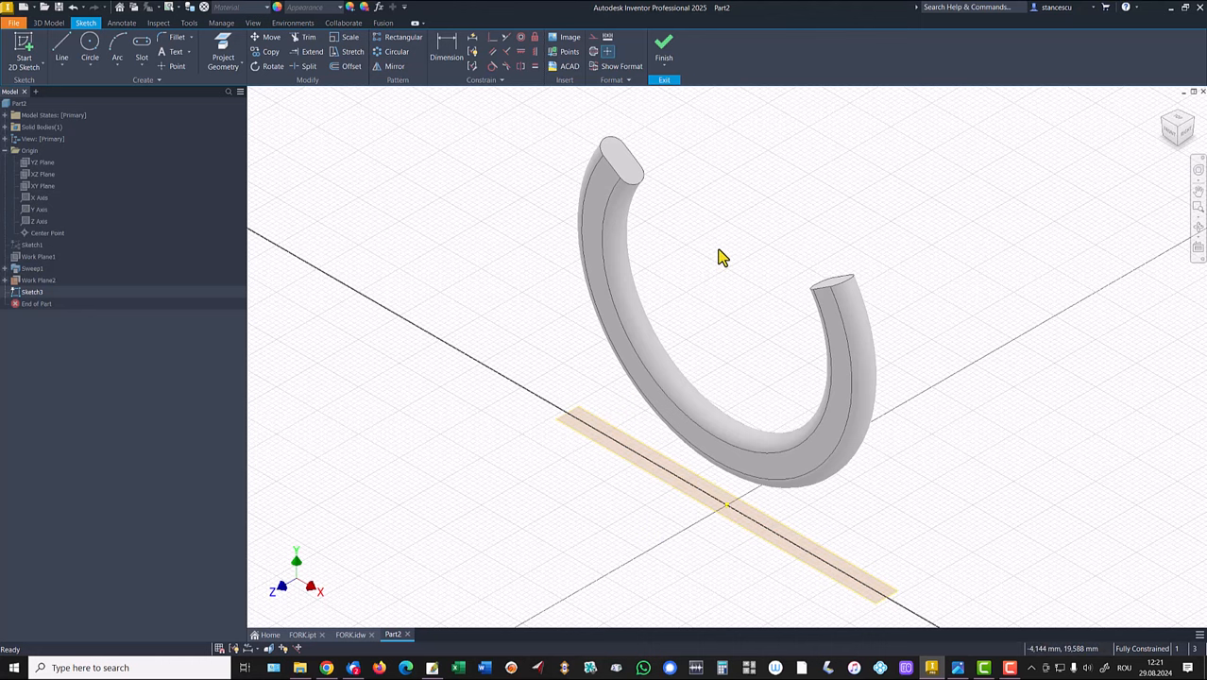
pyautogui.click(89, 42)
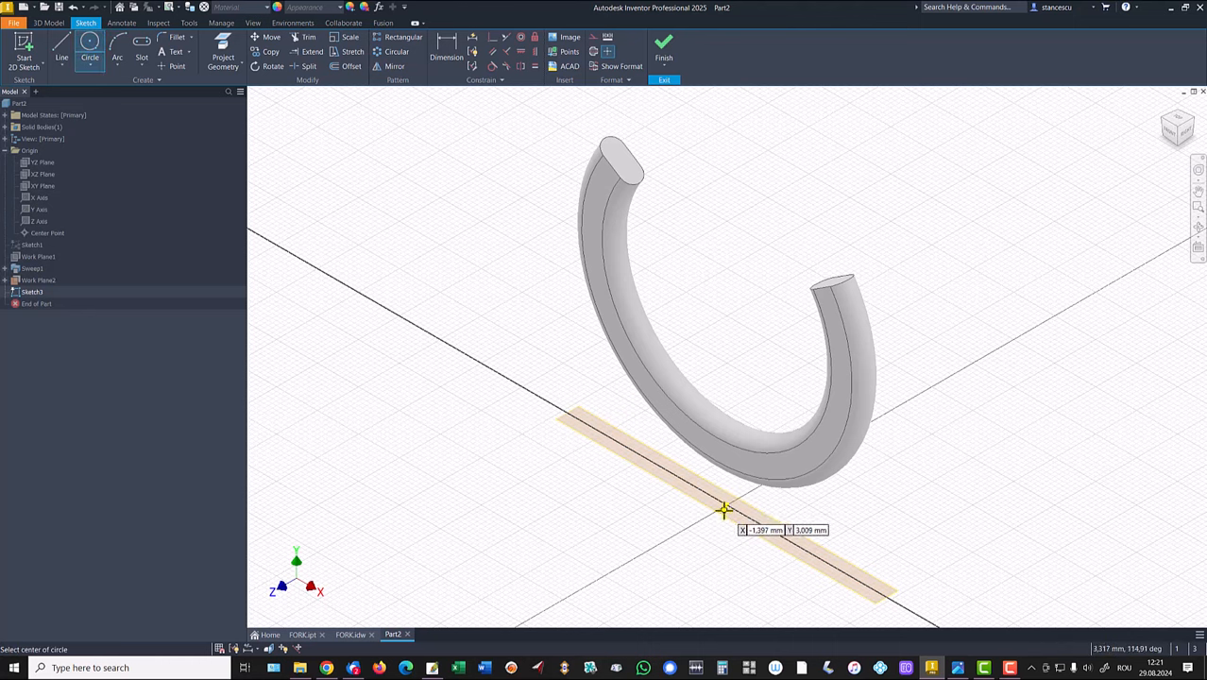
pyautogui.click(724, 507)
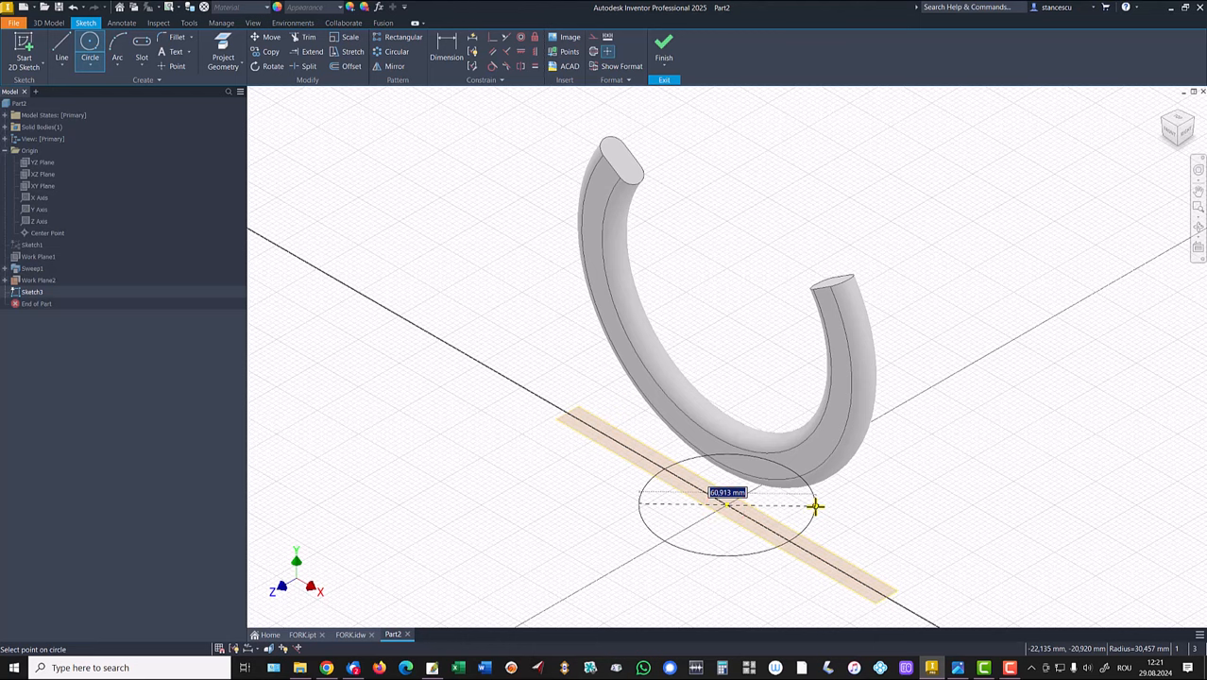
pyautogui.write('32')
pyautogui.press('Return')
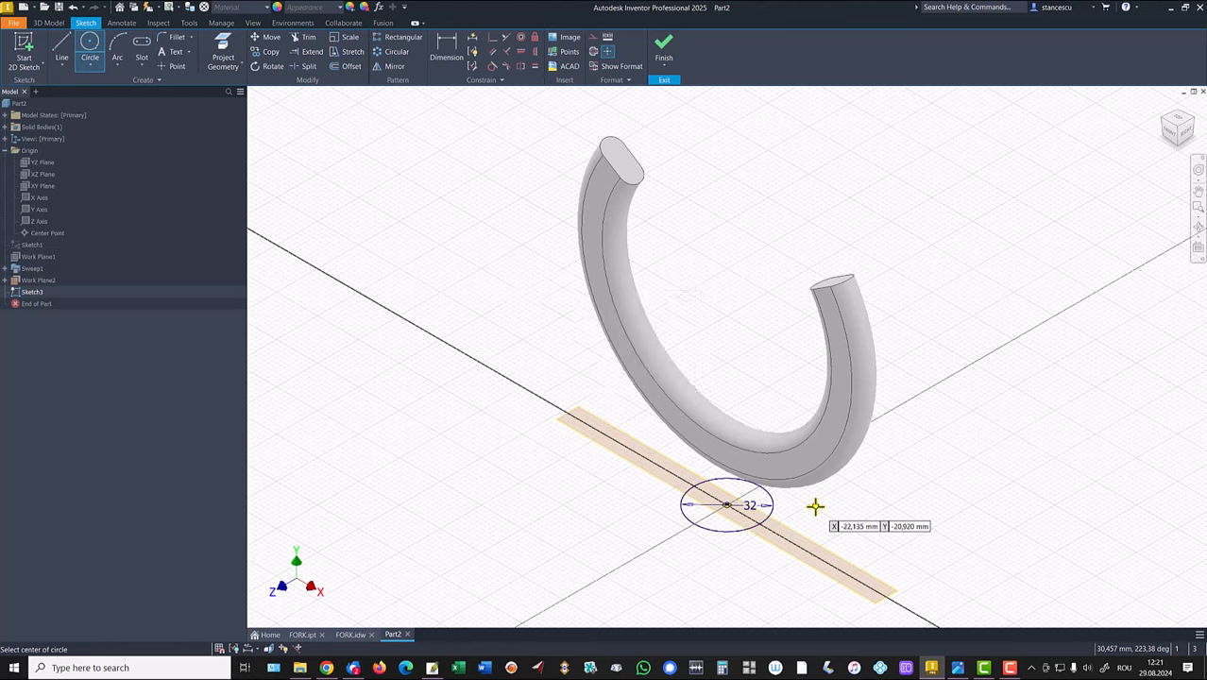
pyautogui.click(661, 50)
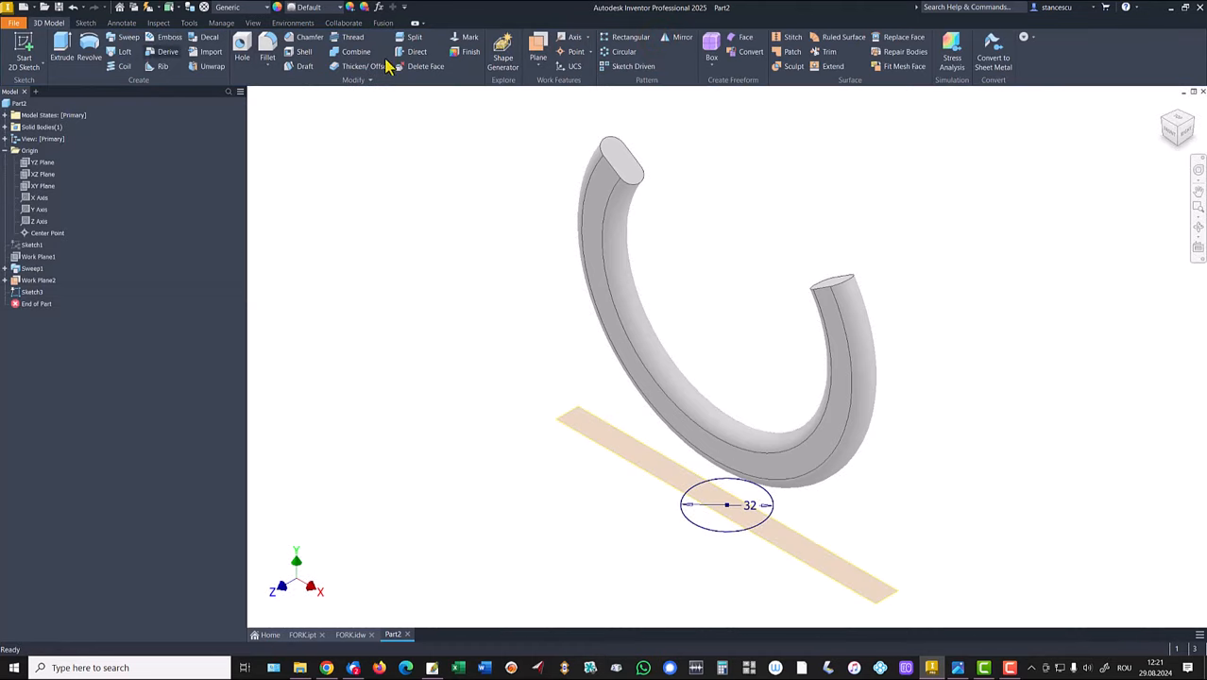
# Extrude the 32 mm circle 44 mm upward and join it to the fork arm as the hub
pyautogui.click(62, 47)
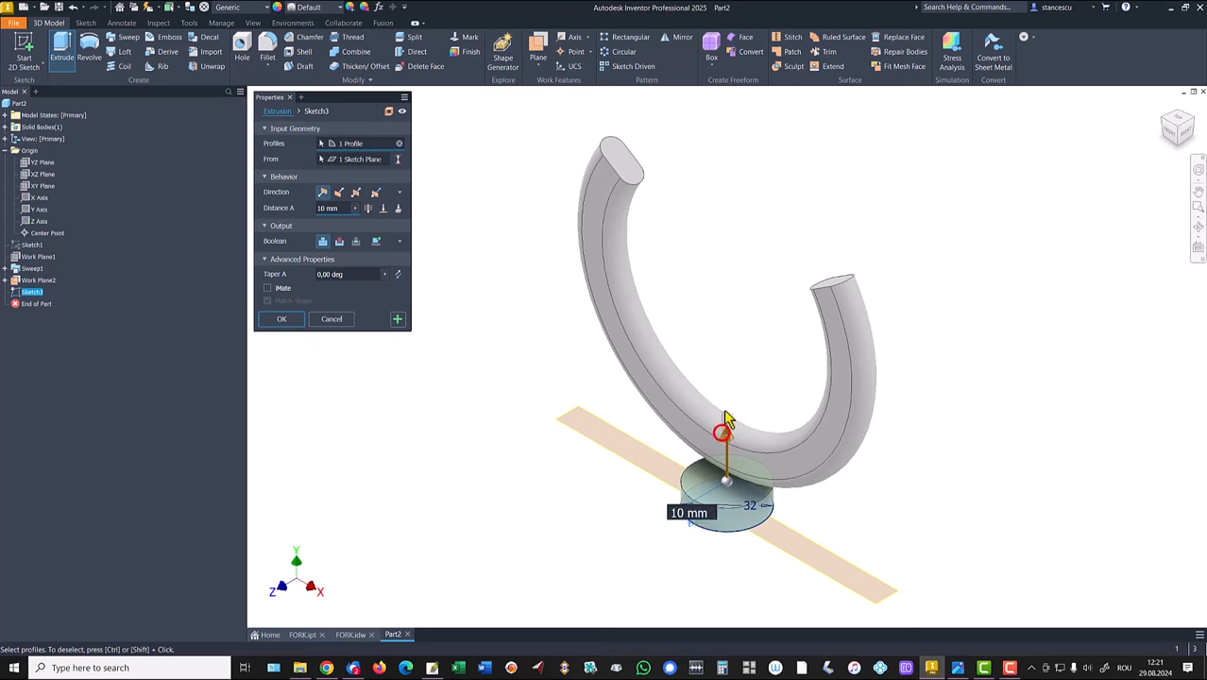
pyautogui.moveTo(727, 442); pyautogui.dragTo(745, 338)
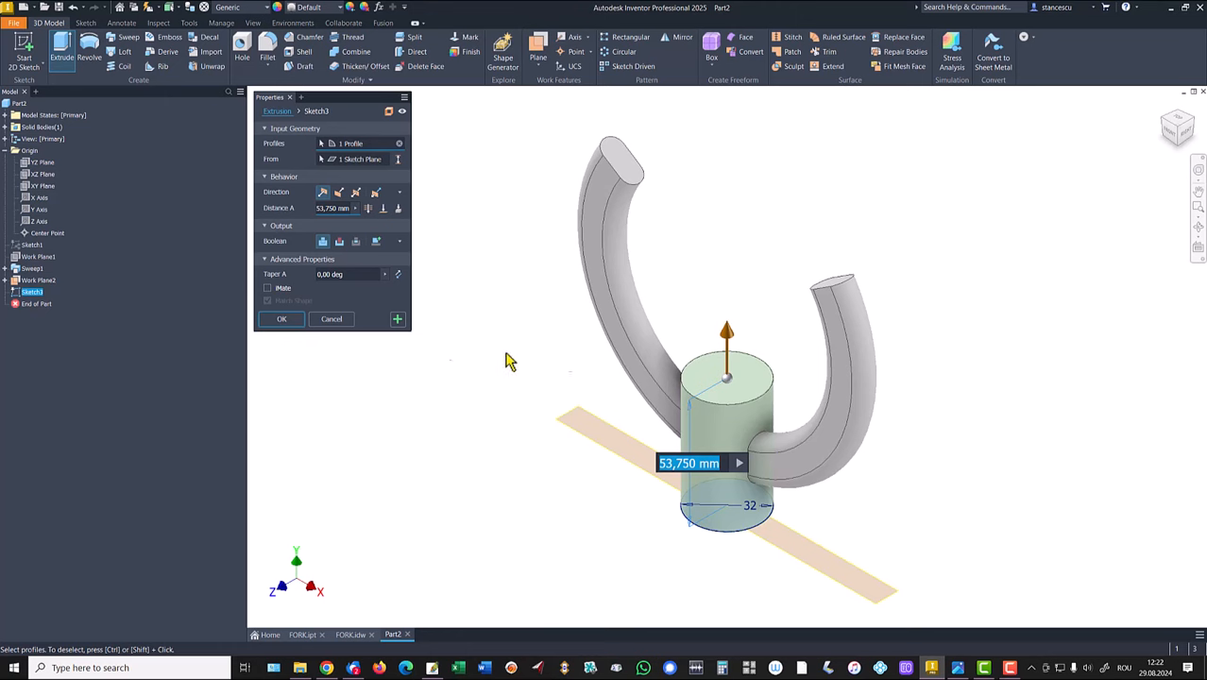
pyautogui.click(340, 242)
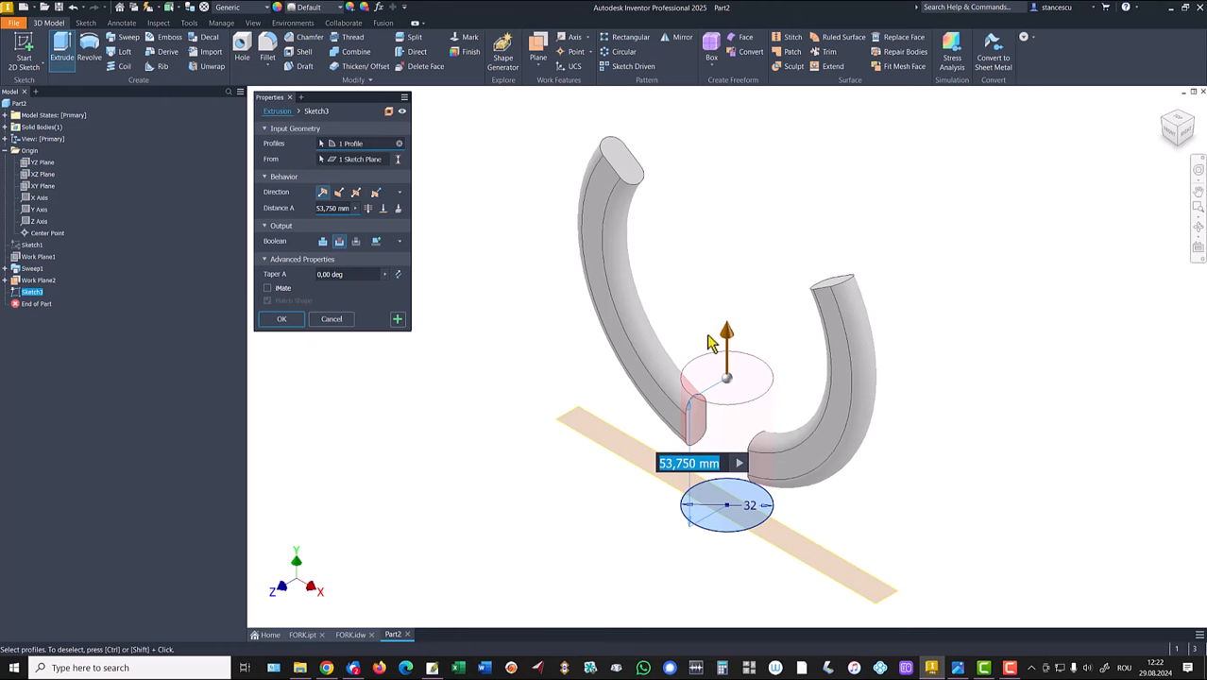
pyautogui.moveTo(733, 342); pyautogui.dragTo(725, 300)
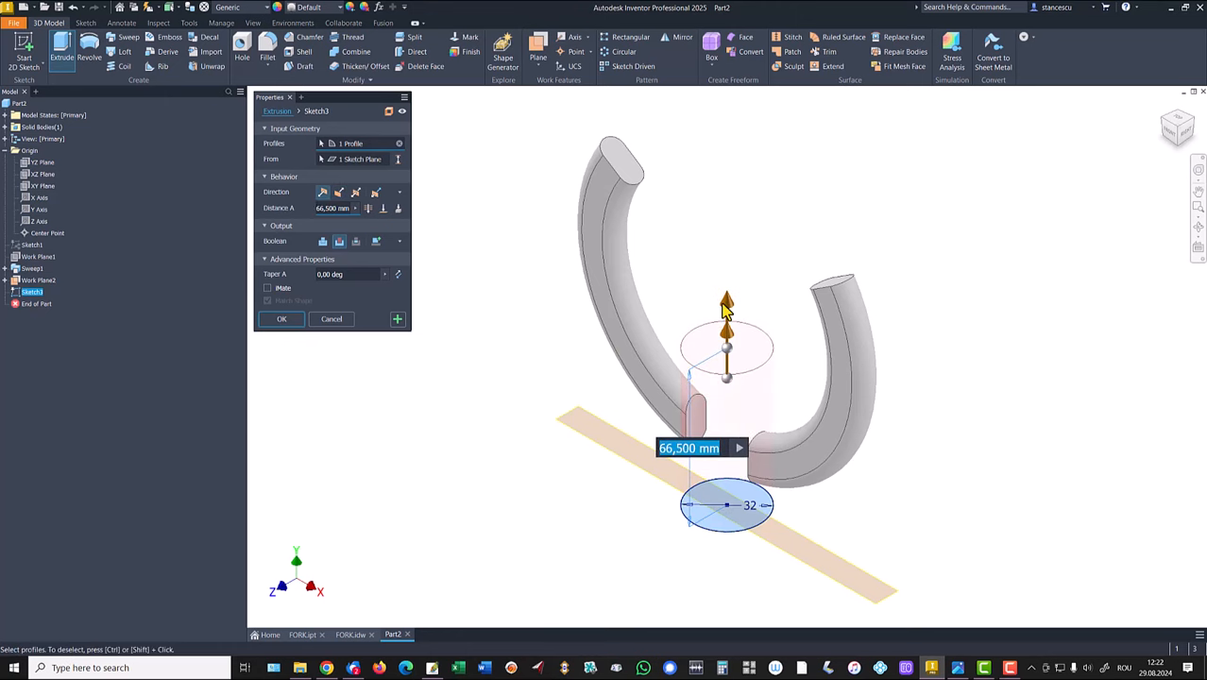
pyautogui.click(322, 242)
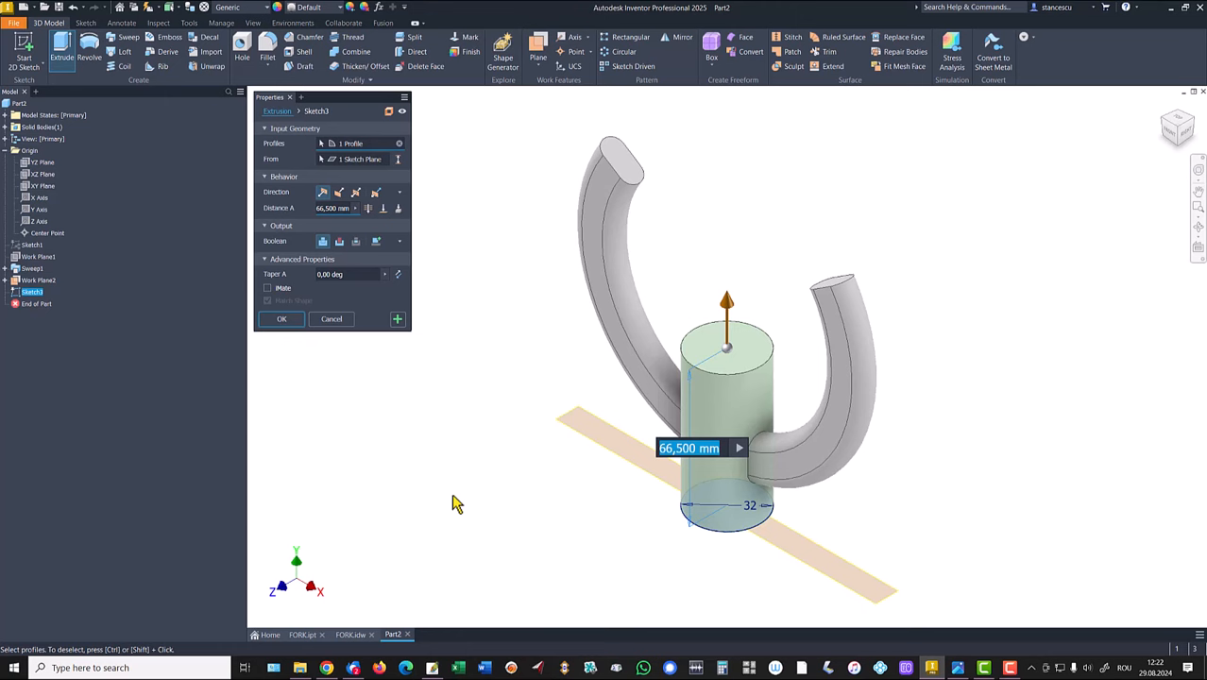
pyautogui.write('44')
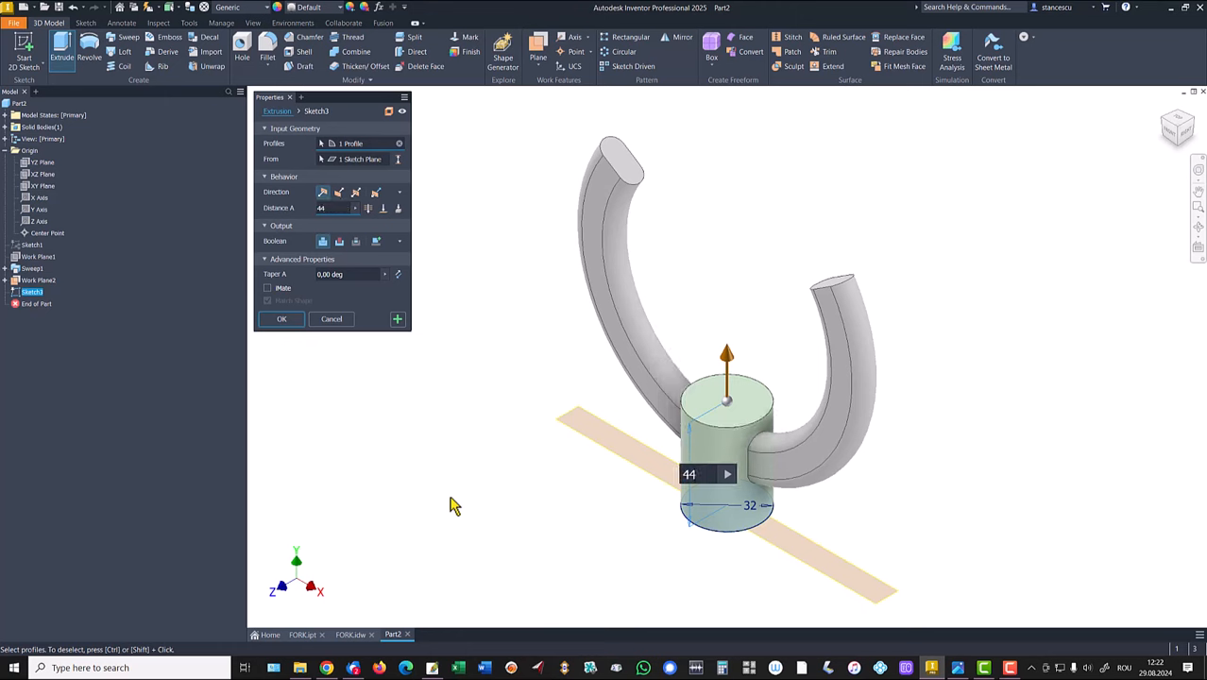
pyautogui.click(285, 319)
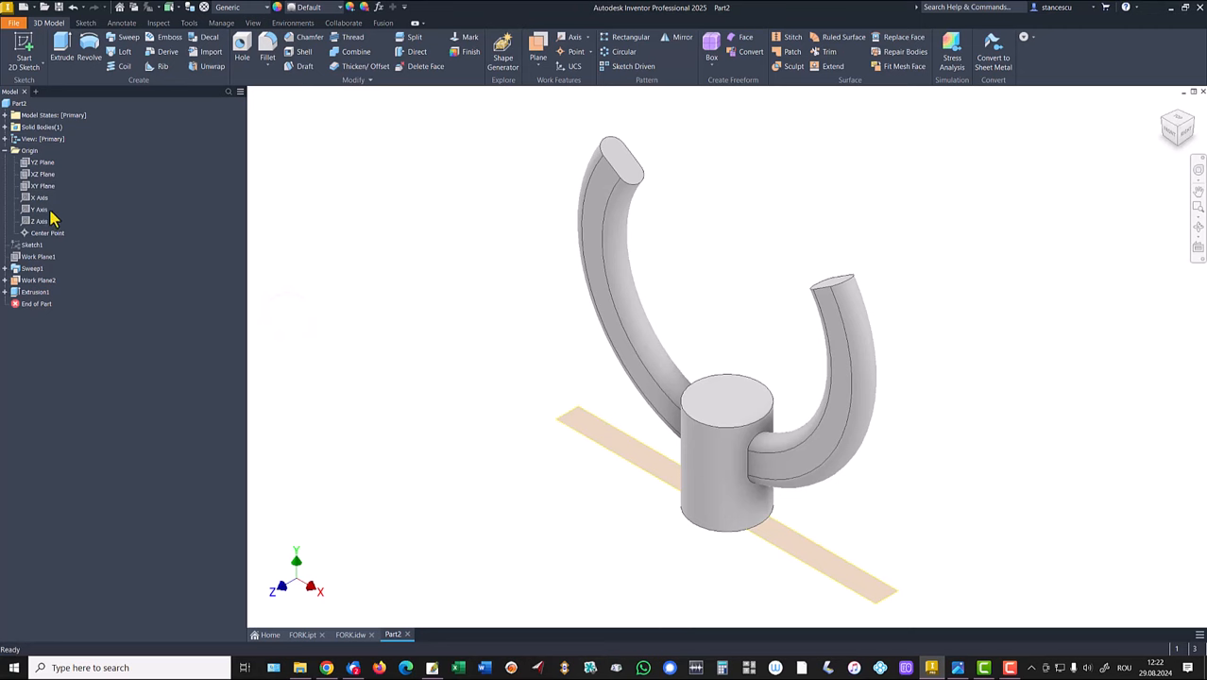
# Hide the offset work plane under the hub
pyautogui.rightClick(31, 283)
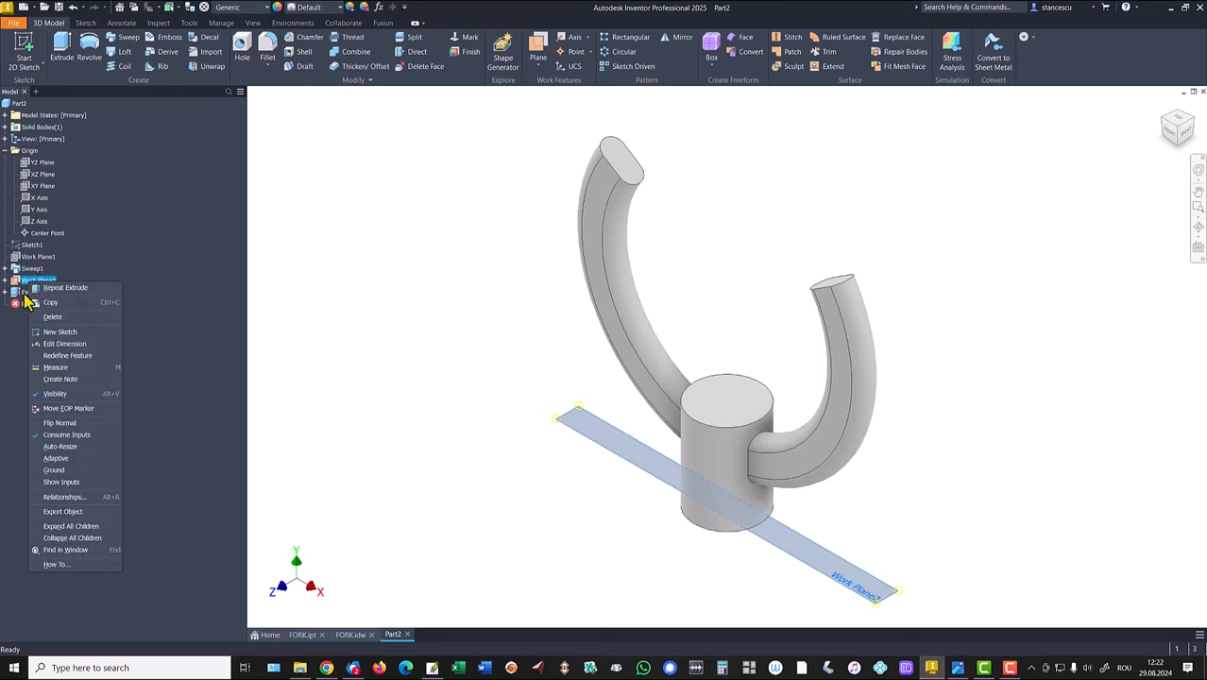
pyautogui.click(50, 394)
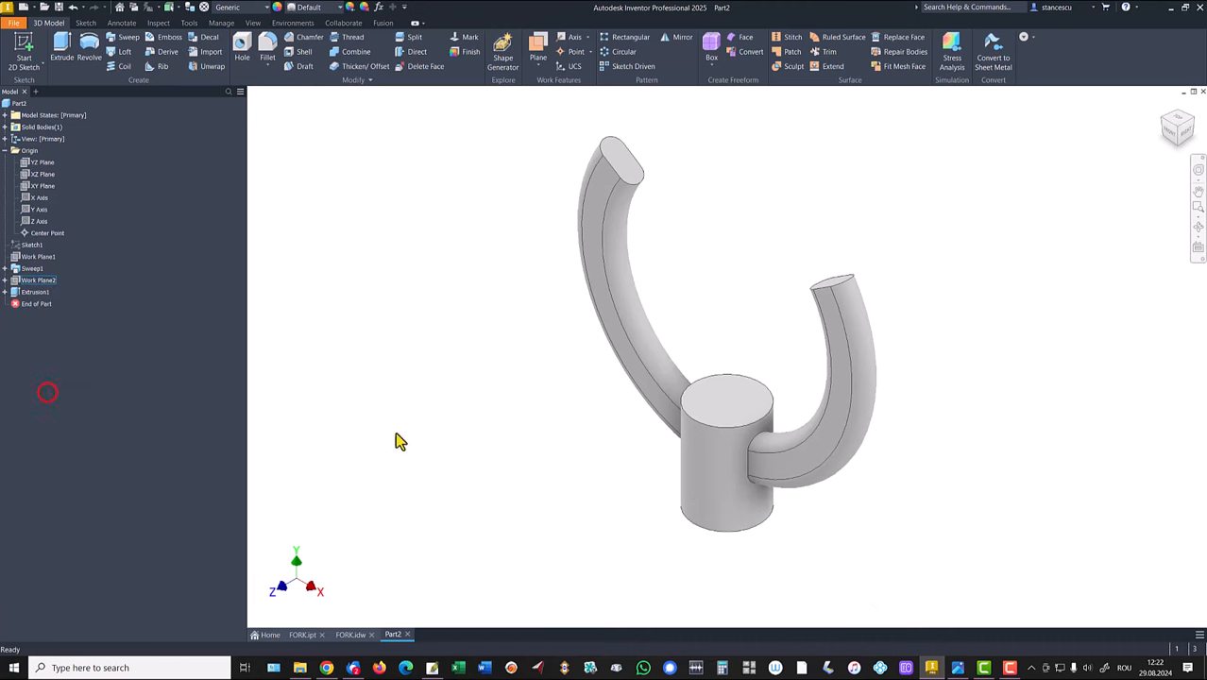
pyautogui.click(466, 313)
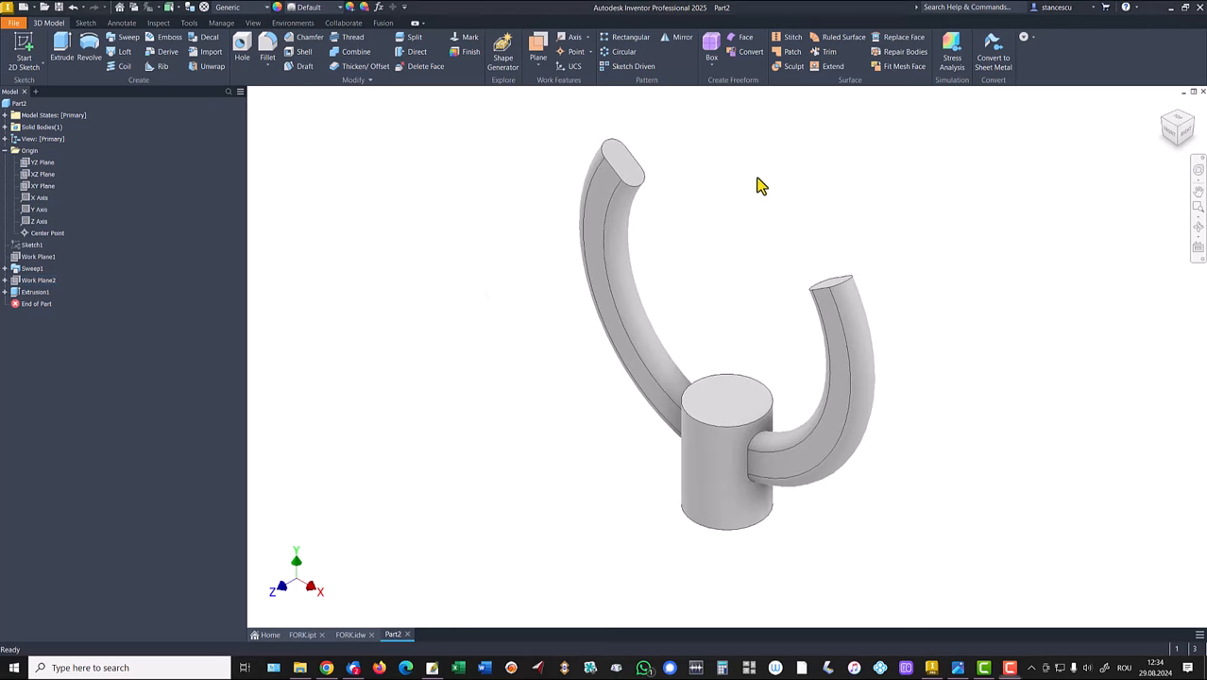
# Check the arm-end boss dimensions in FORK.idw and start a sketch on the end face of the fork arm in the part
pyautogui.click(355, 634)
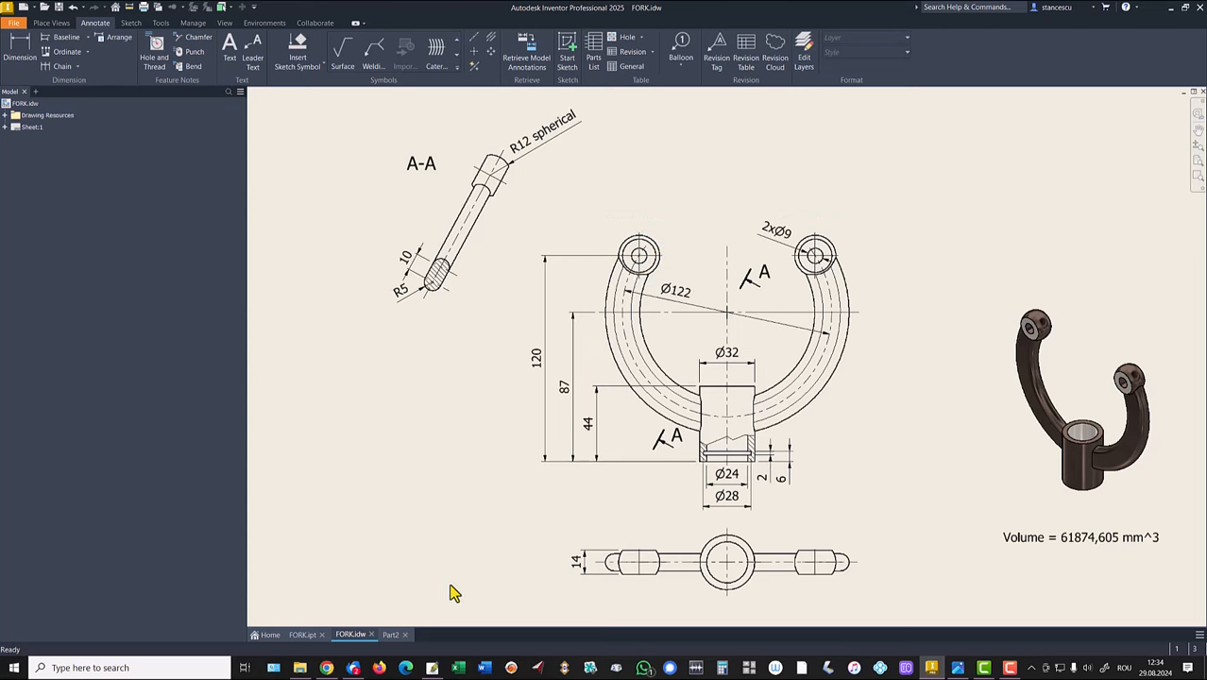
pyautogui.click(390, 635)
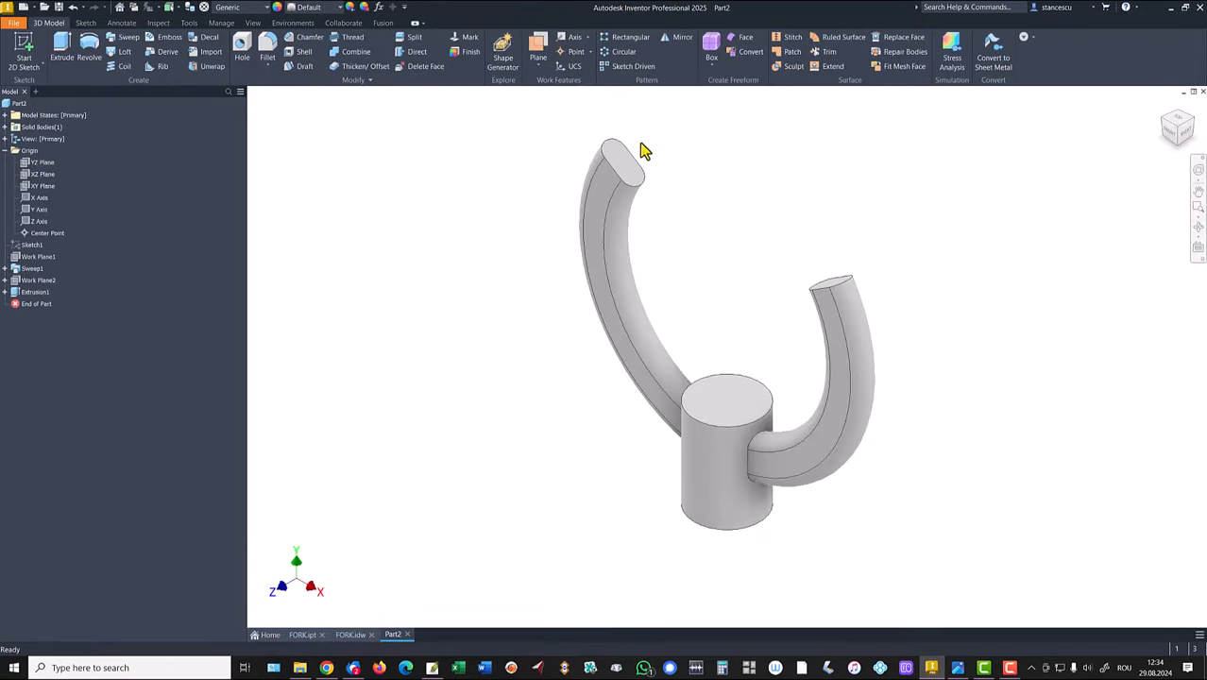
pyautogui.click(635, 174)
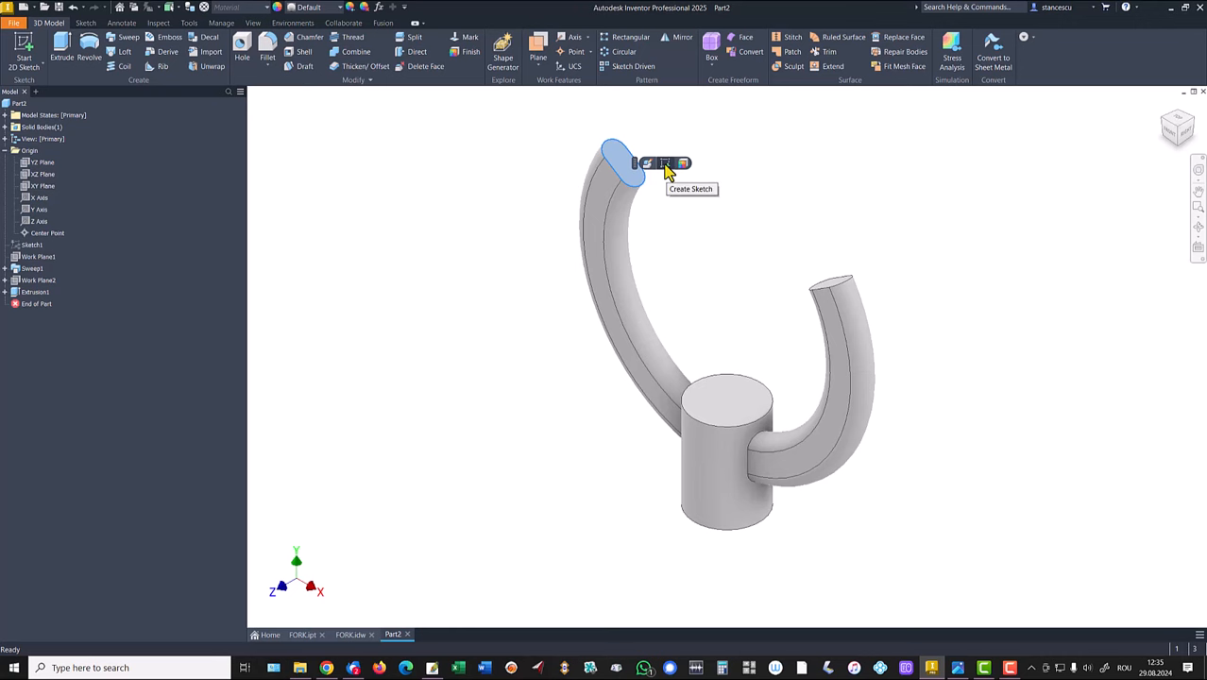
pyautogui.click(664, 165)
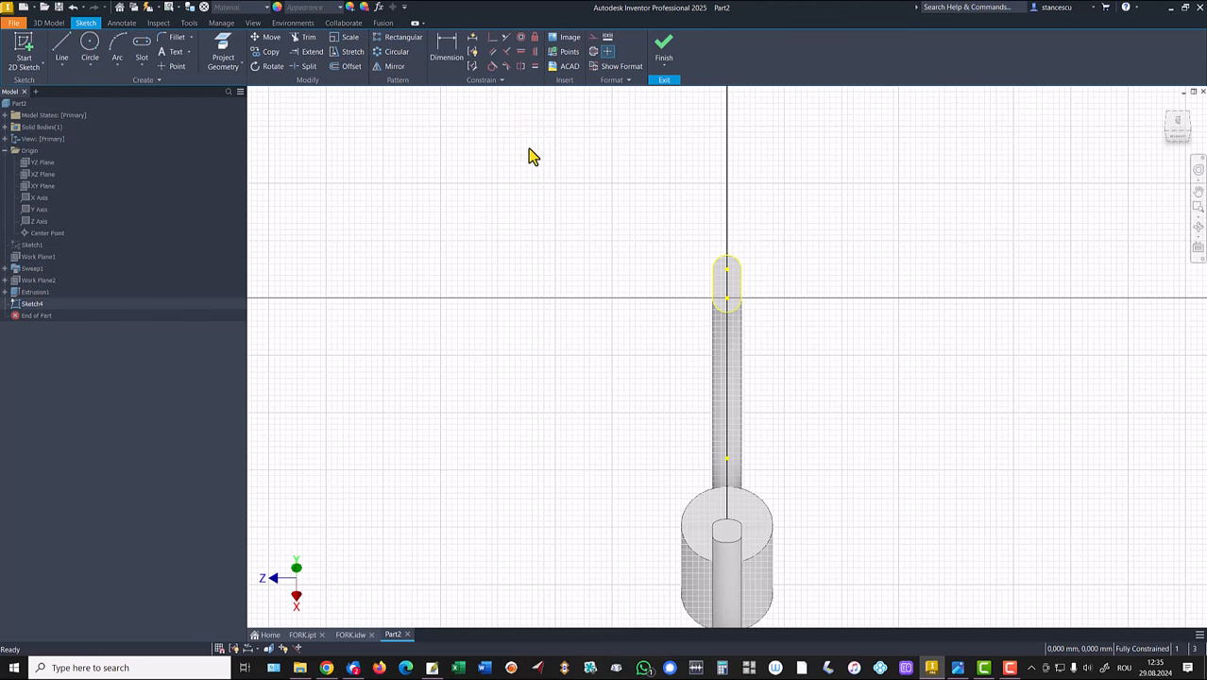
pyautogui.press('F5')
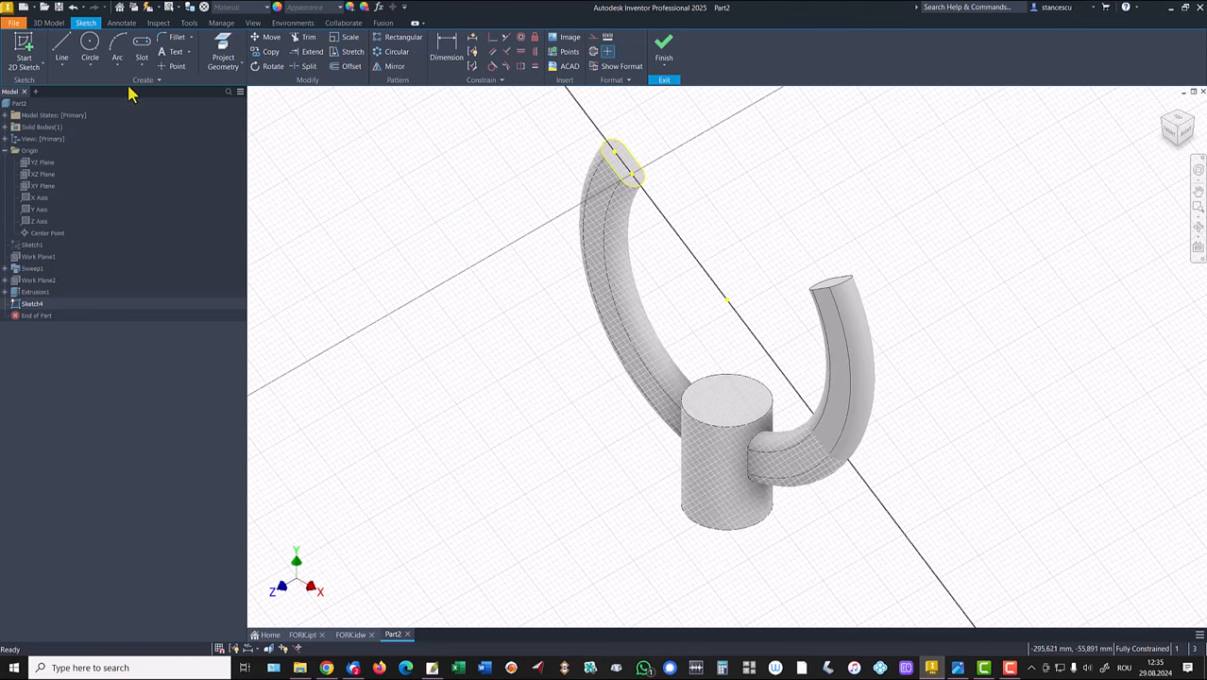
# Sketch a two-point rectangle 14 mm wide and about 18 mm long beside the arm's end face
pyautogui.click(90, 47)
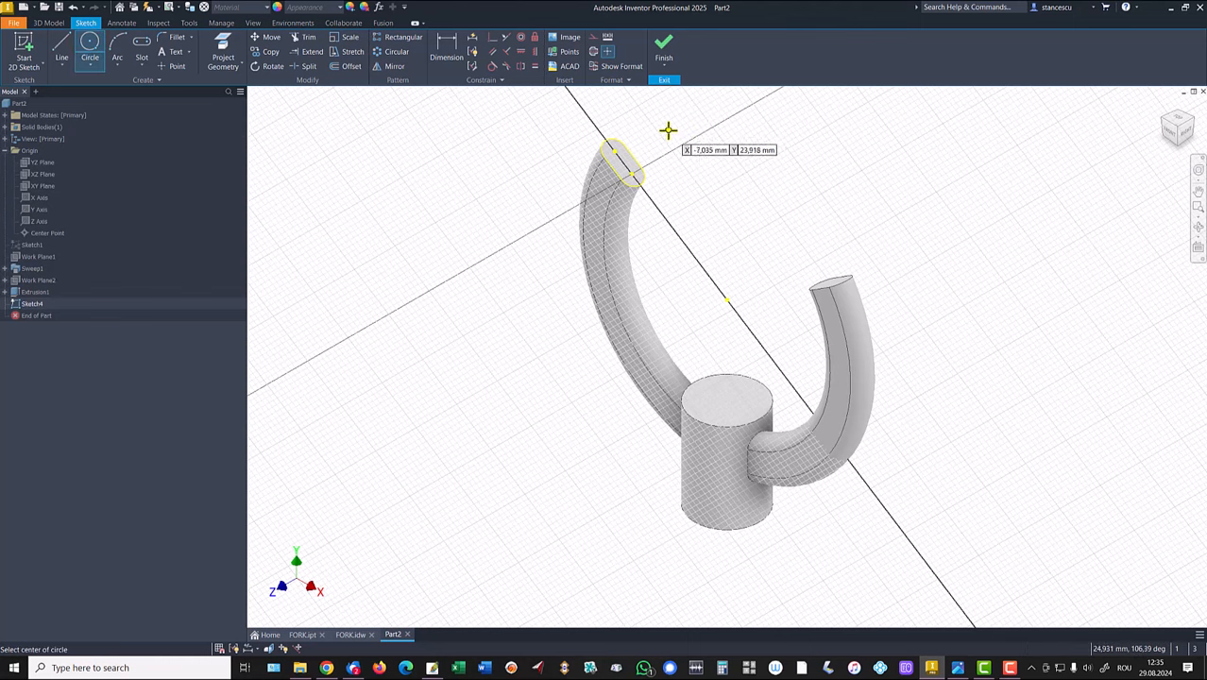
pyautogui.click(141, 61)
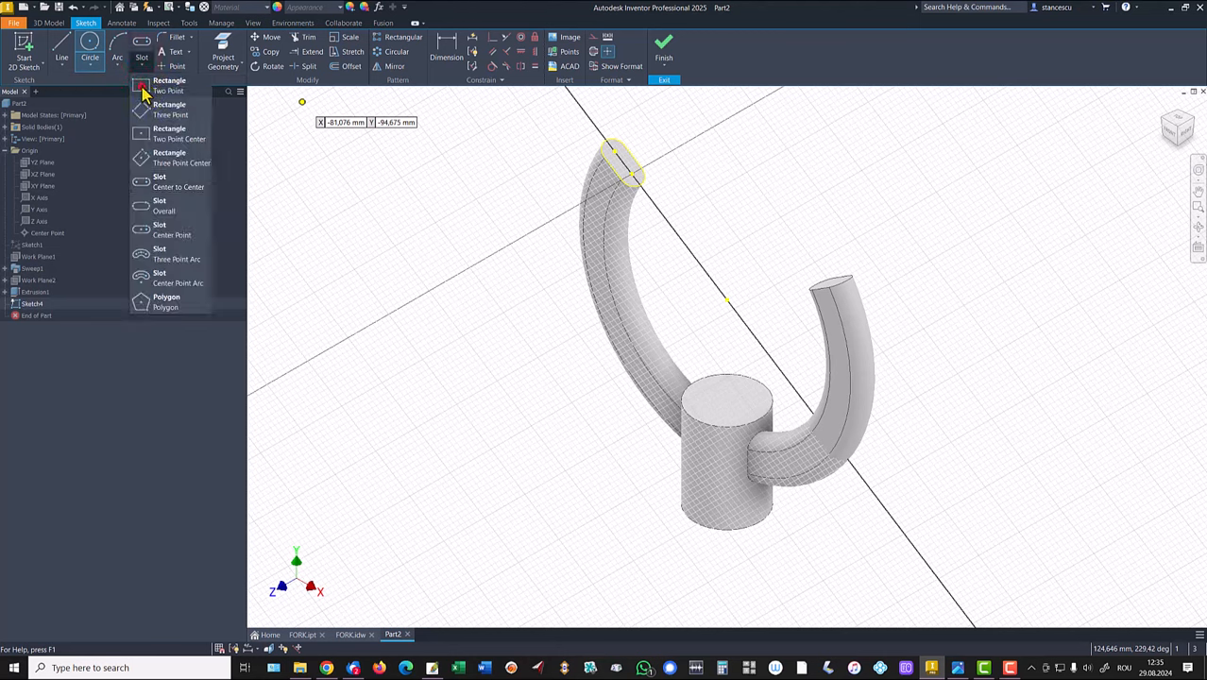
pyautogui.click(156, 87)
pyautogui.click(685, 108)
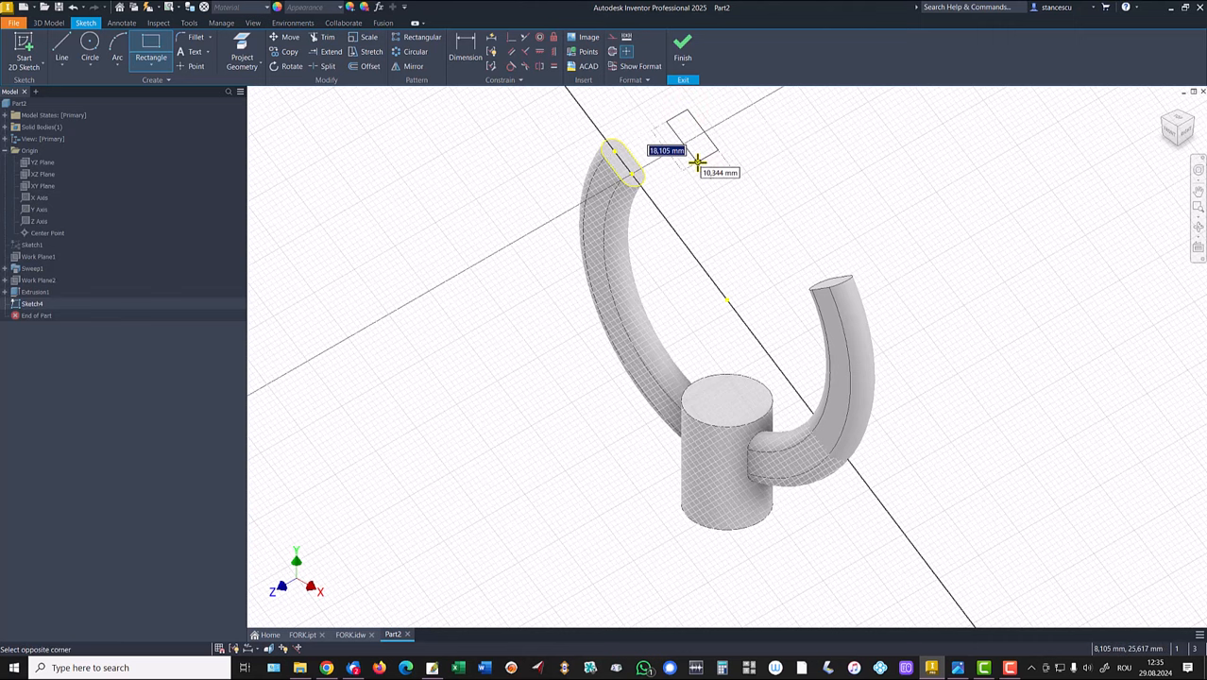
pyautogui.press('Tab')
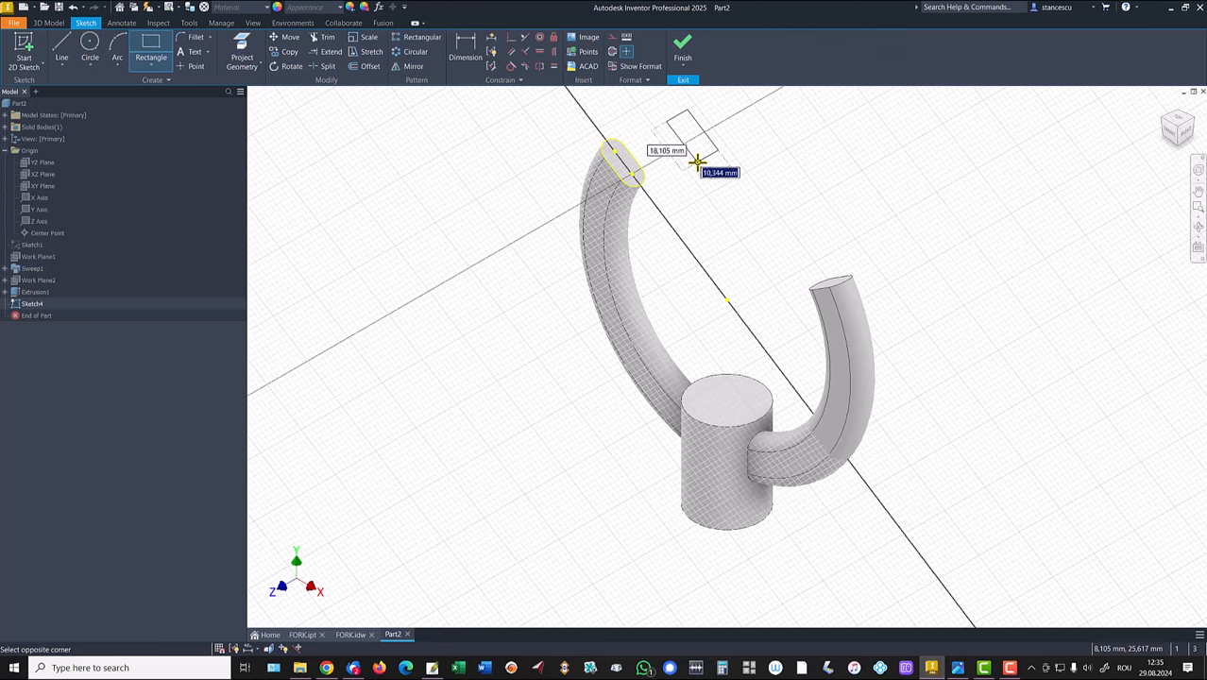
pyautogui.press('Return')
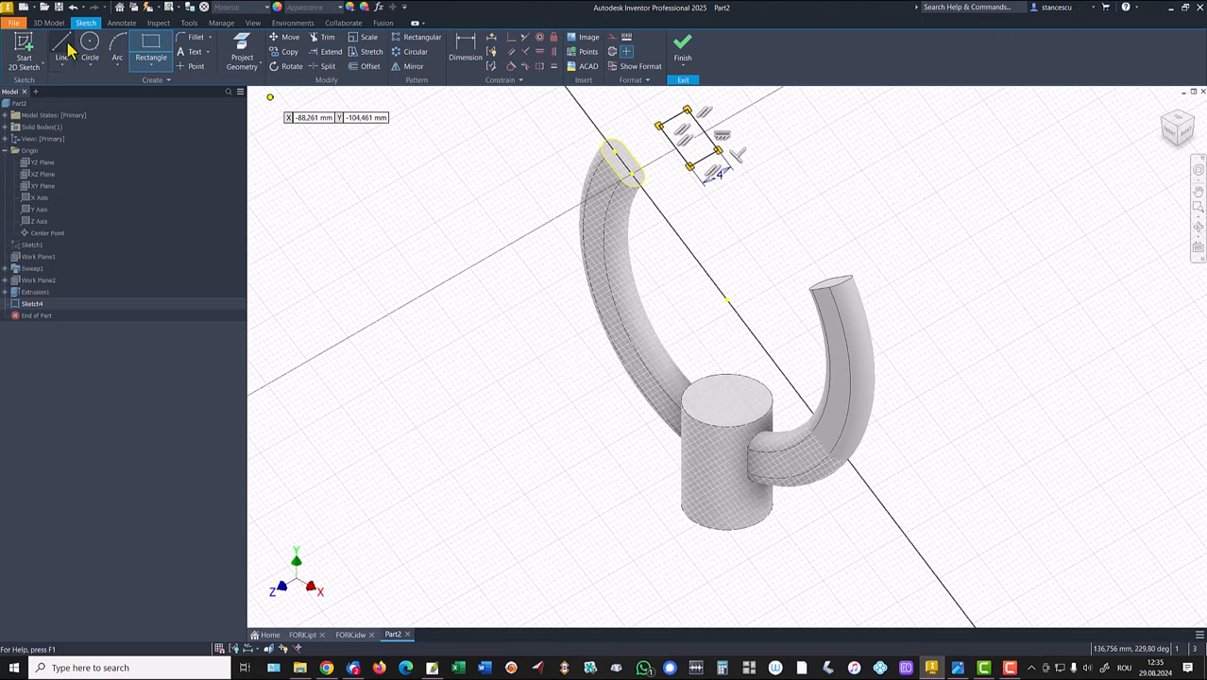
# Draw a three-point arc of 12 mm radius across the 14 mm side of the rectangle, bulging outward
pyautogui.click(117, 47)
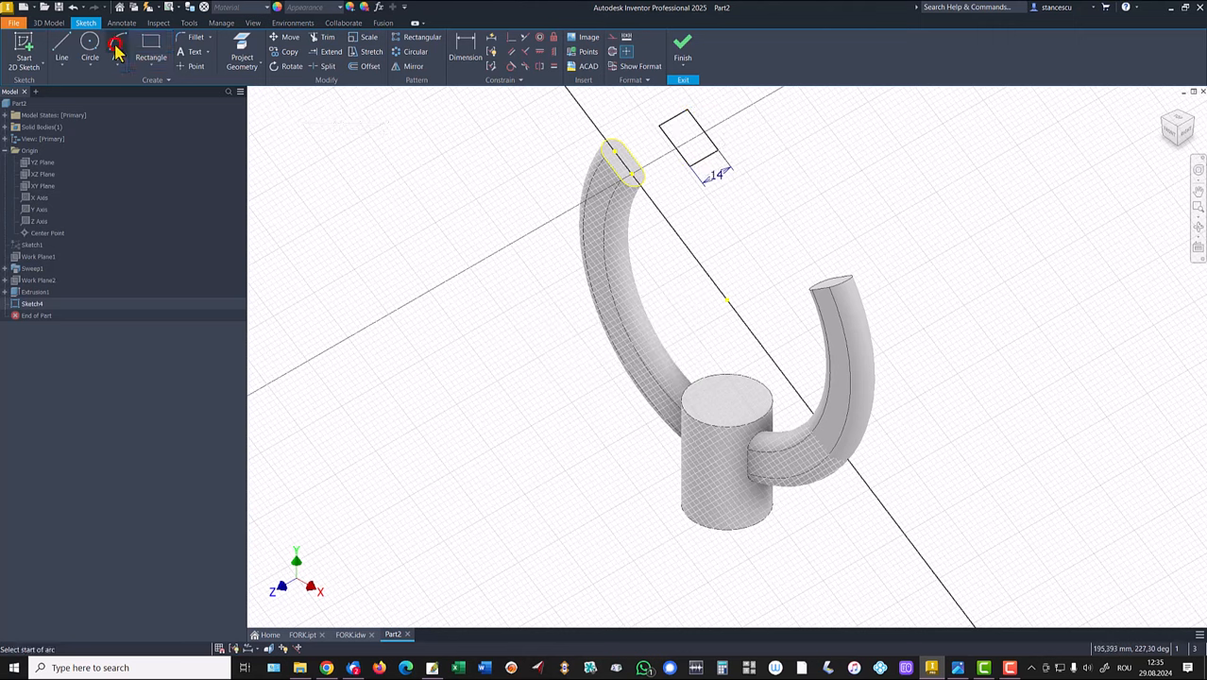
pyautogui.click(686, 168)
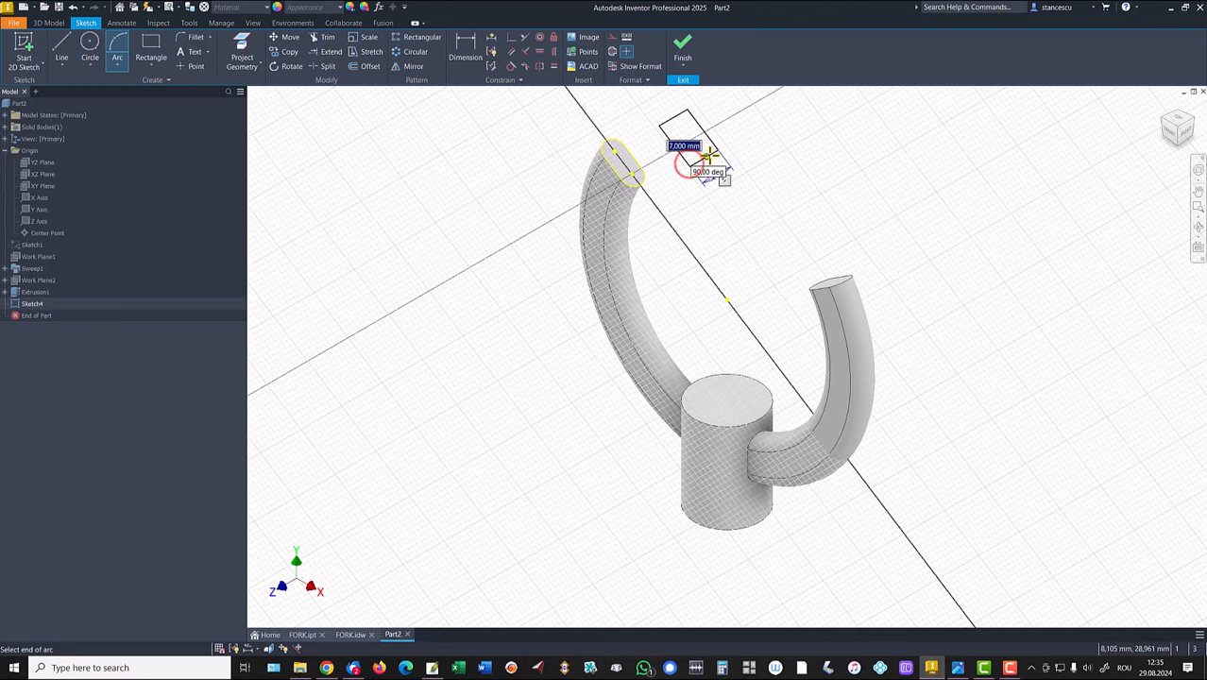
pyautogui.click(710, 157)
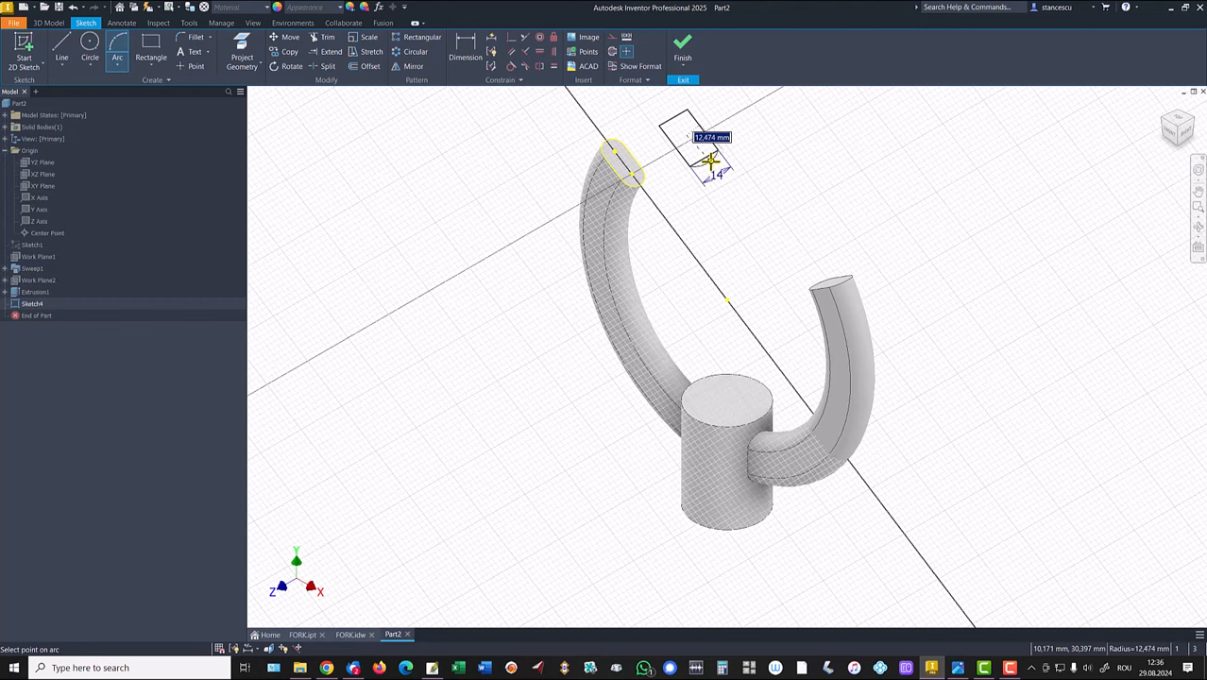
pyautogui.write('12')
pyautogui.press('Return')
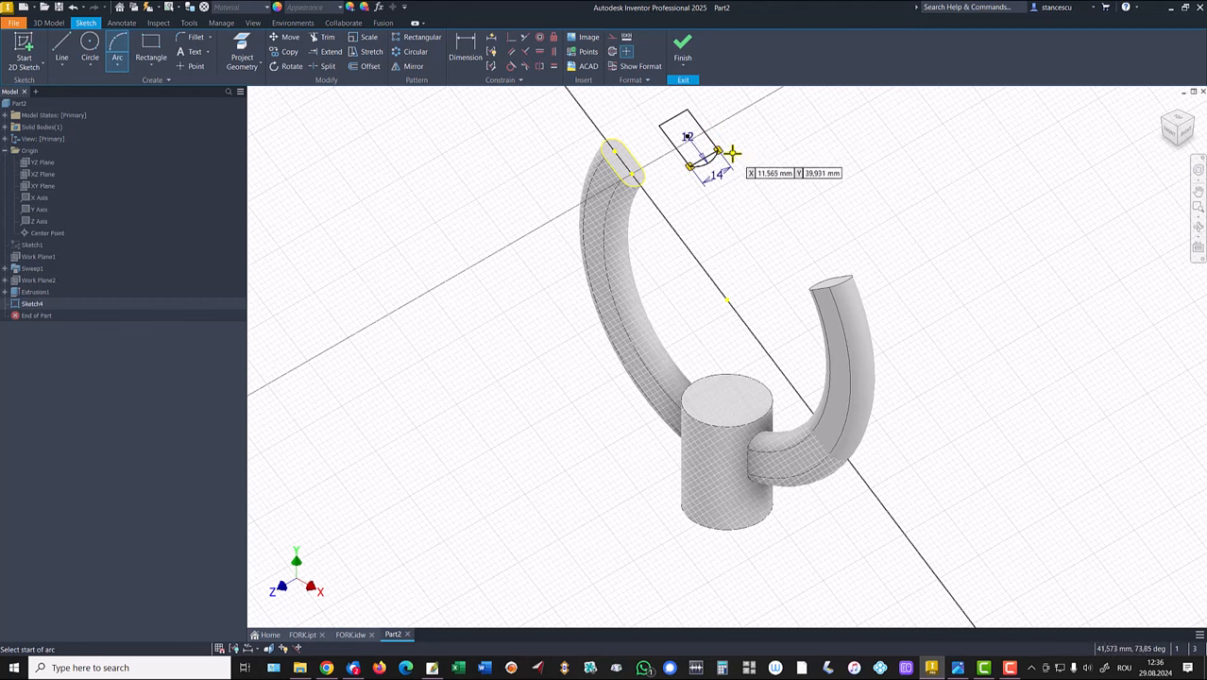
# Make the arc's center coincident with the midpoint of the rectangle's opposite 14 mm side
pyautogui.scroll(5, 758, 159)
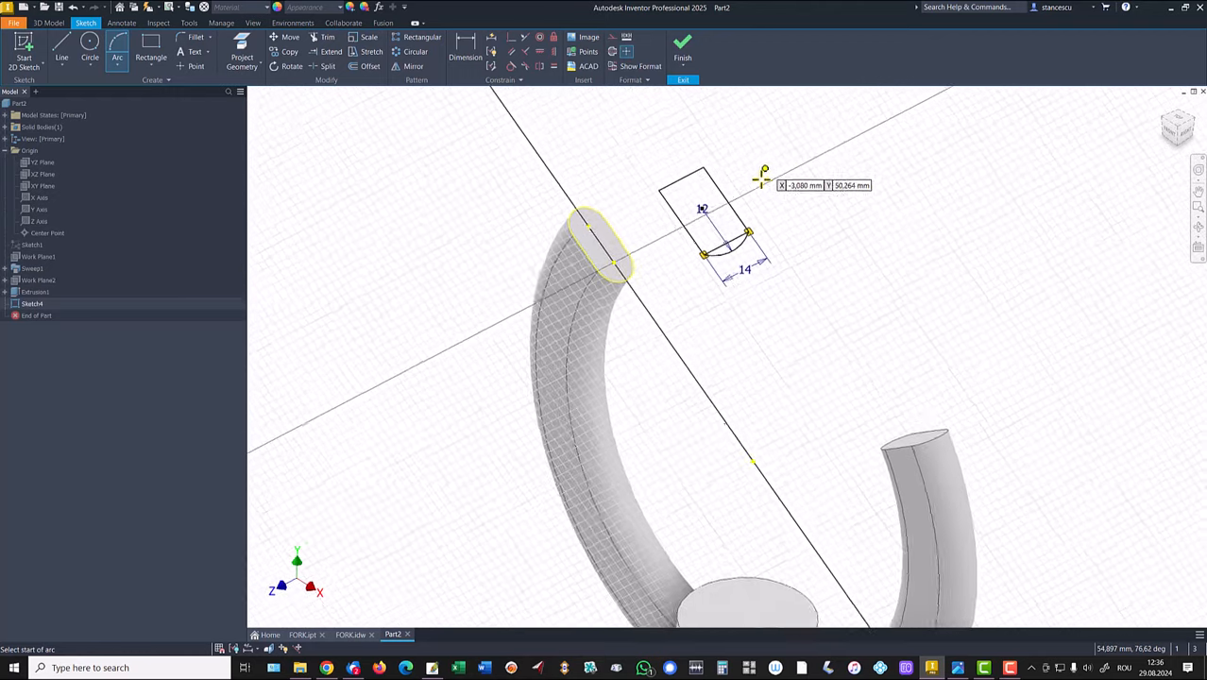
pyautogui.scroll(1, 699, 160)
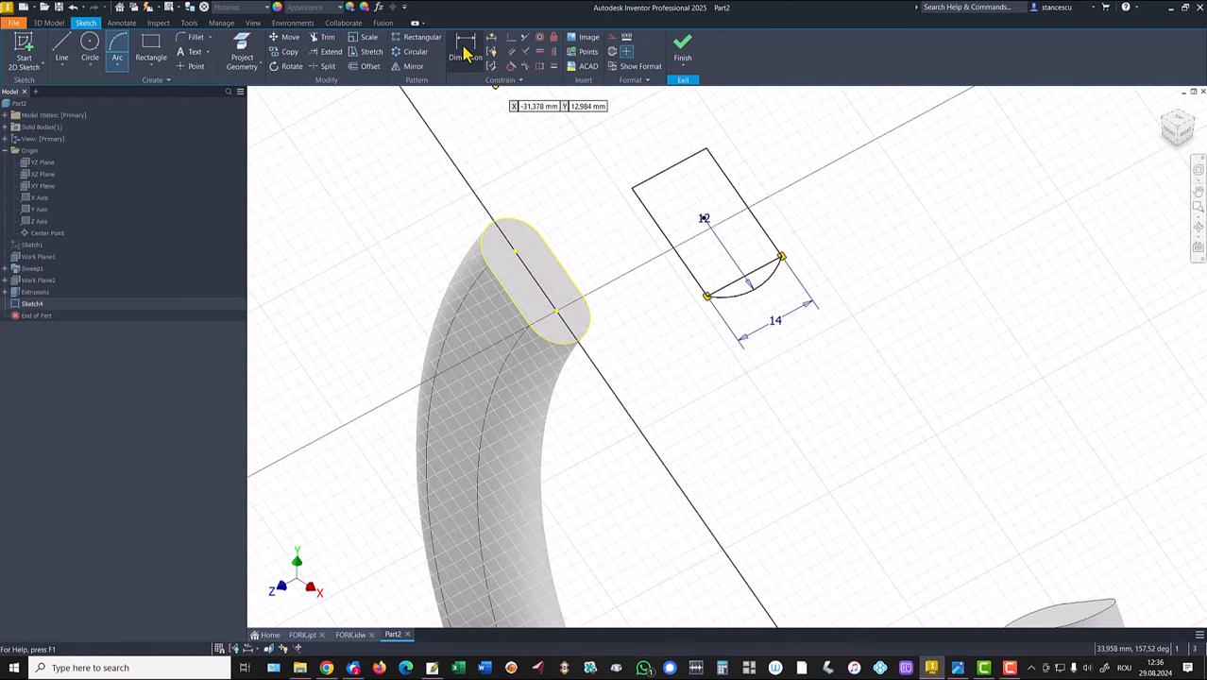
pyautogui.click(510, 41)
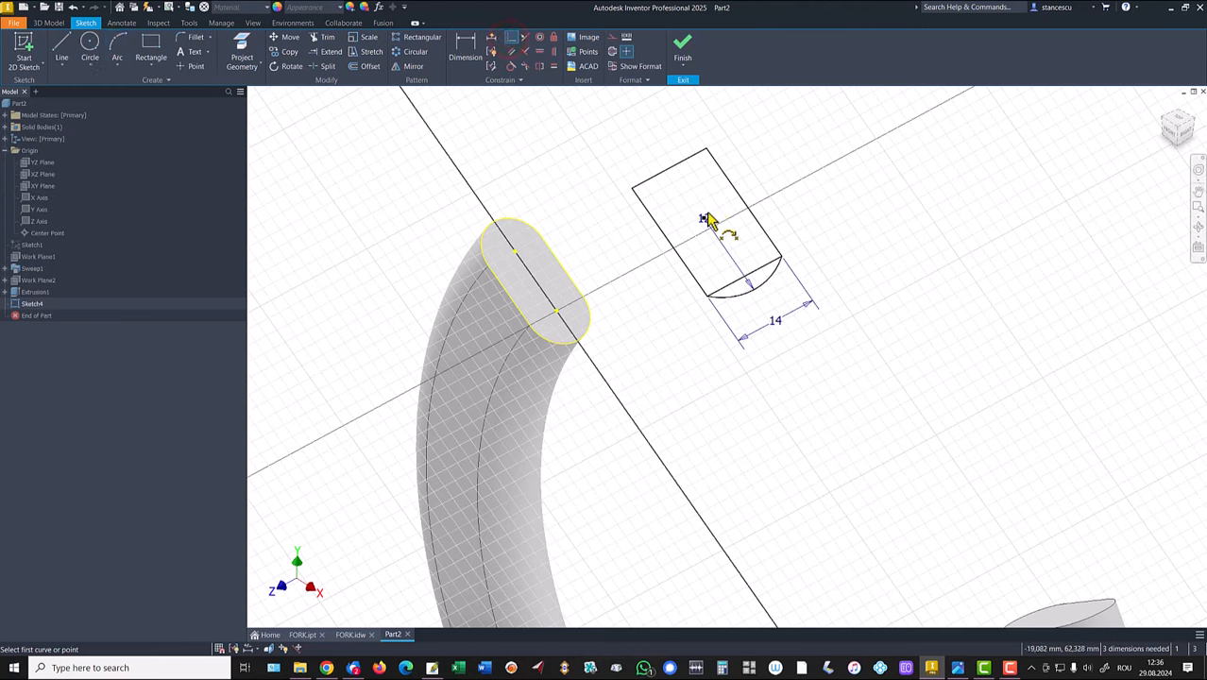
pyautogui.click(701, 218)
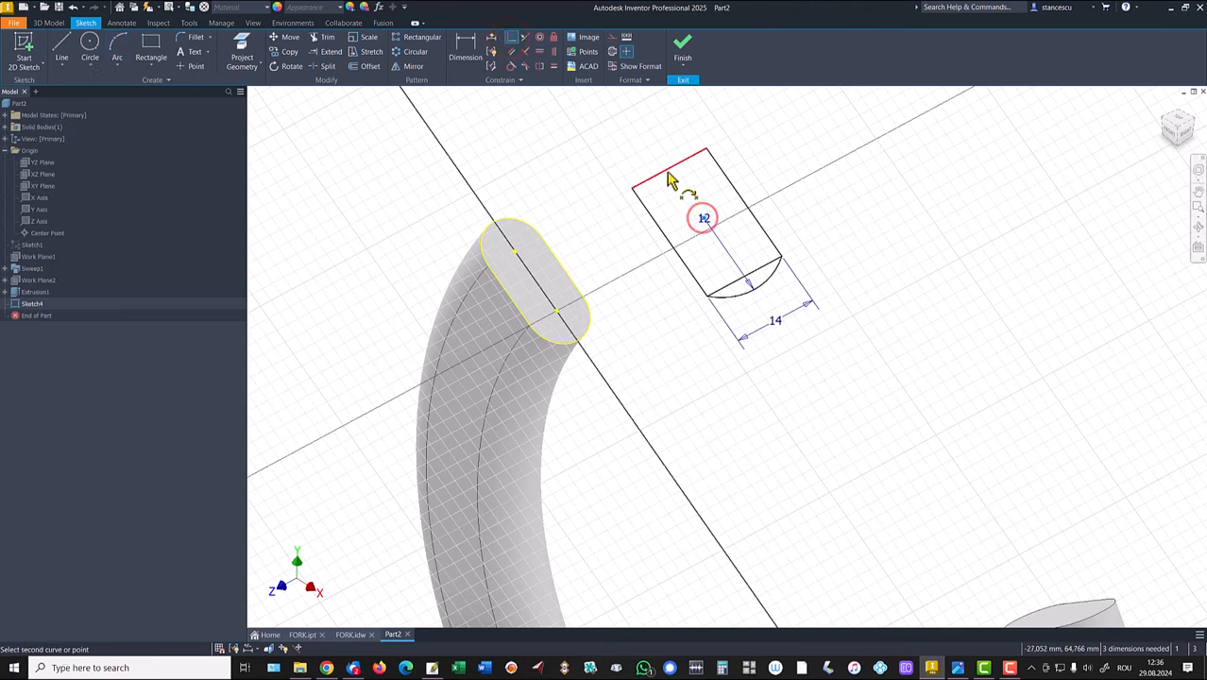
pyautogui.click(670, 170)
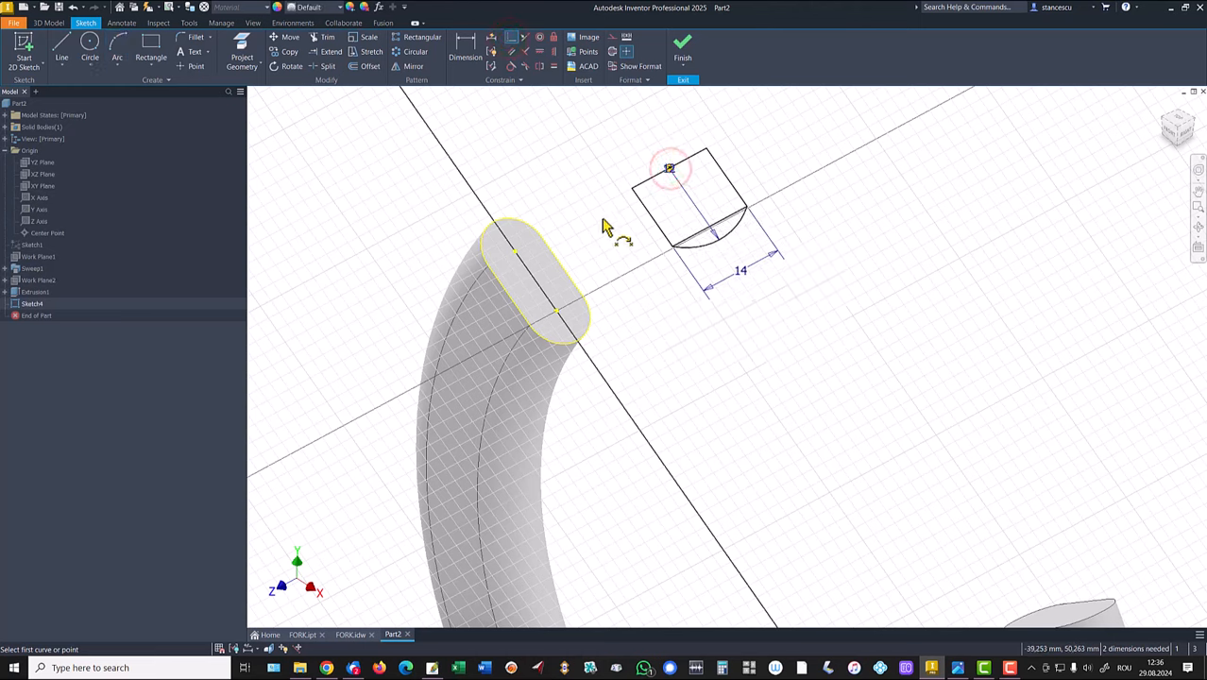
pyautogui.press('Escape')
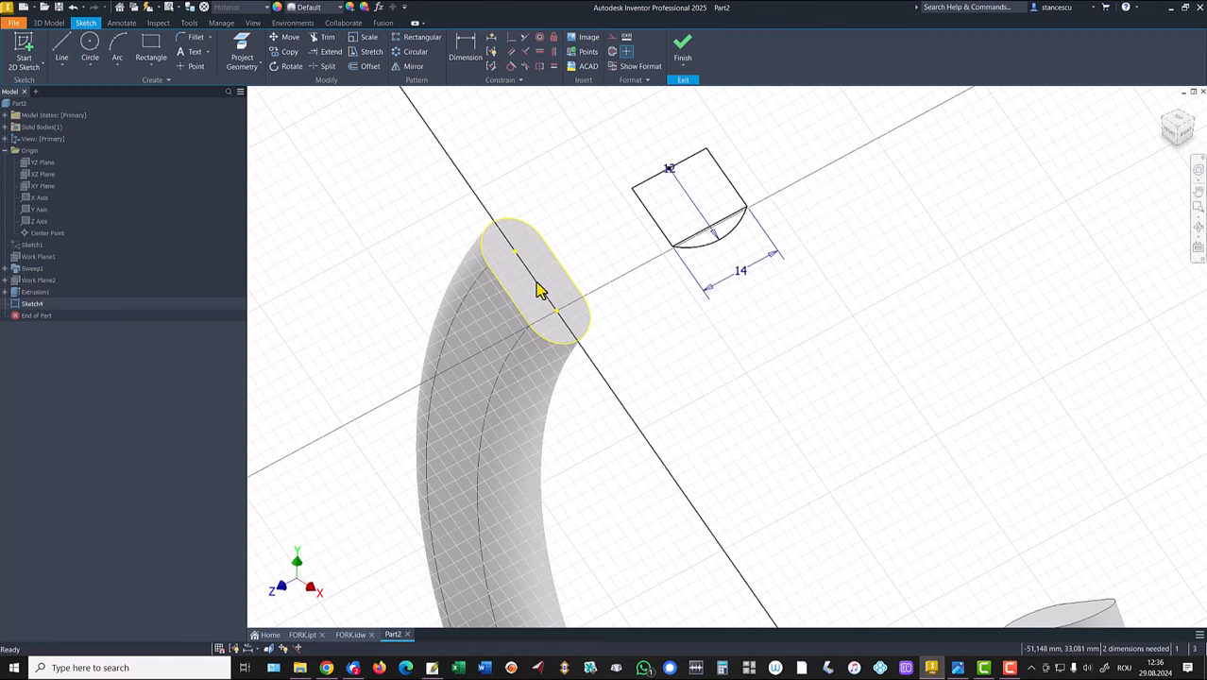
pyautogui.click(566, 190)
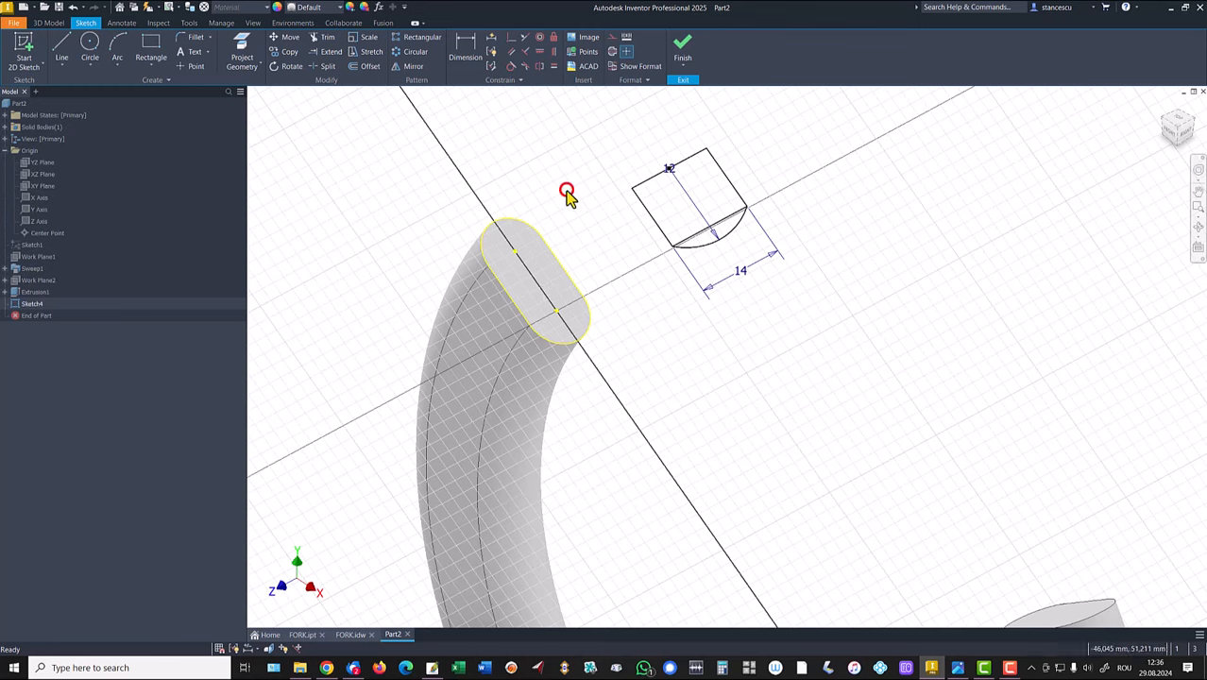
# Apply a horizontal constraint between the 12 mm arc's center and the center of the slot face's outer rounded end
pyautogui.click(541, 52)
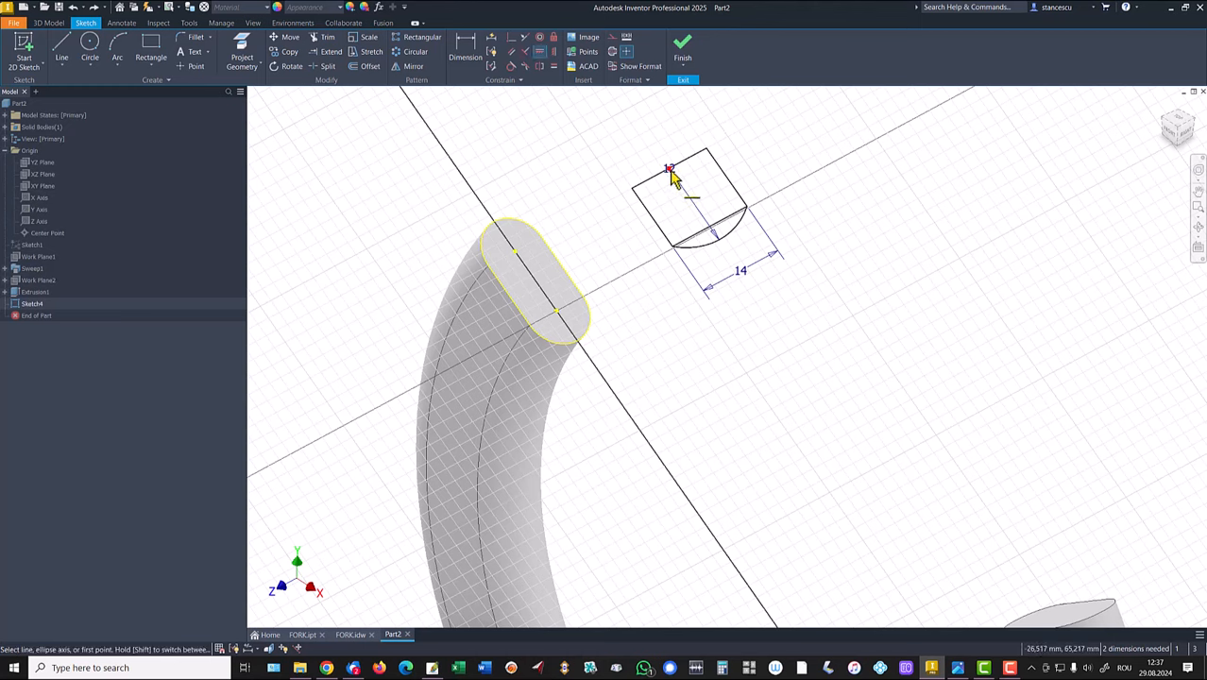
pyautogui.click(669, 168)
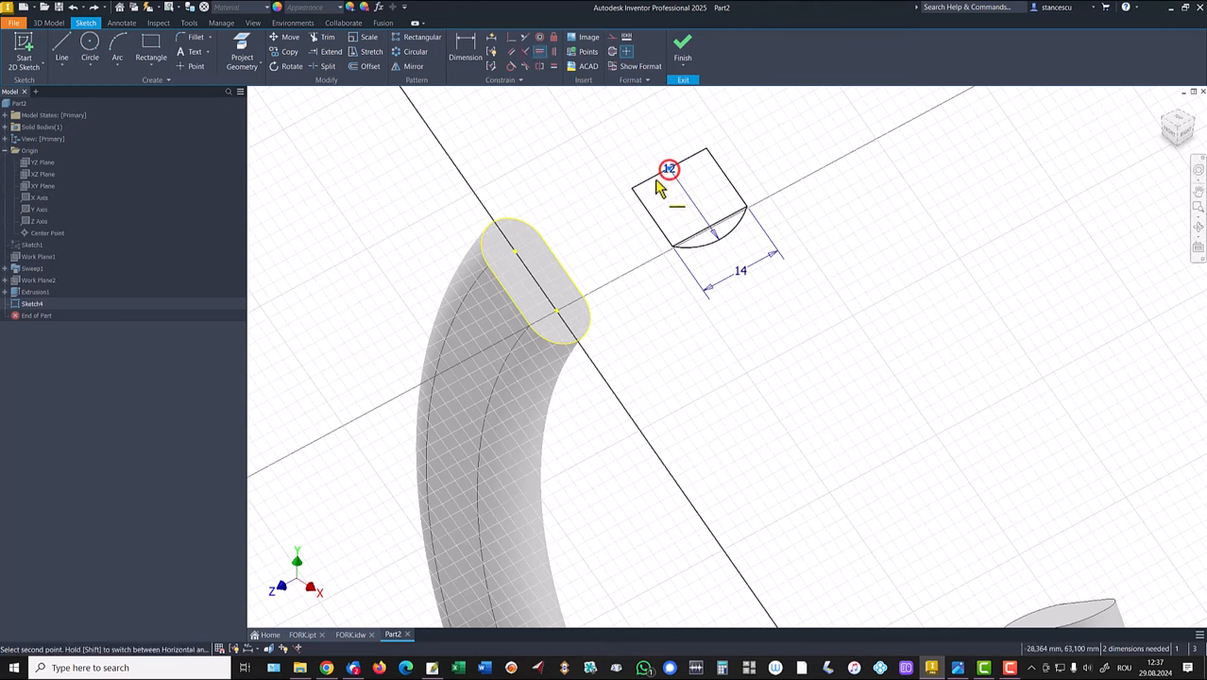
pyautogui.click(515, 253)
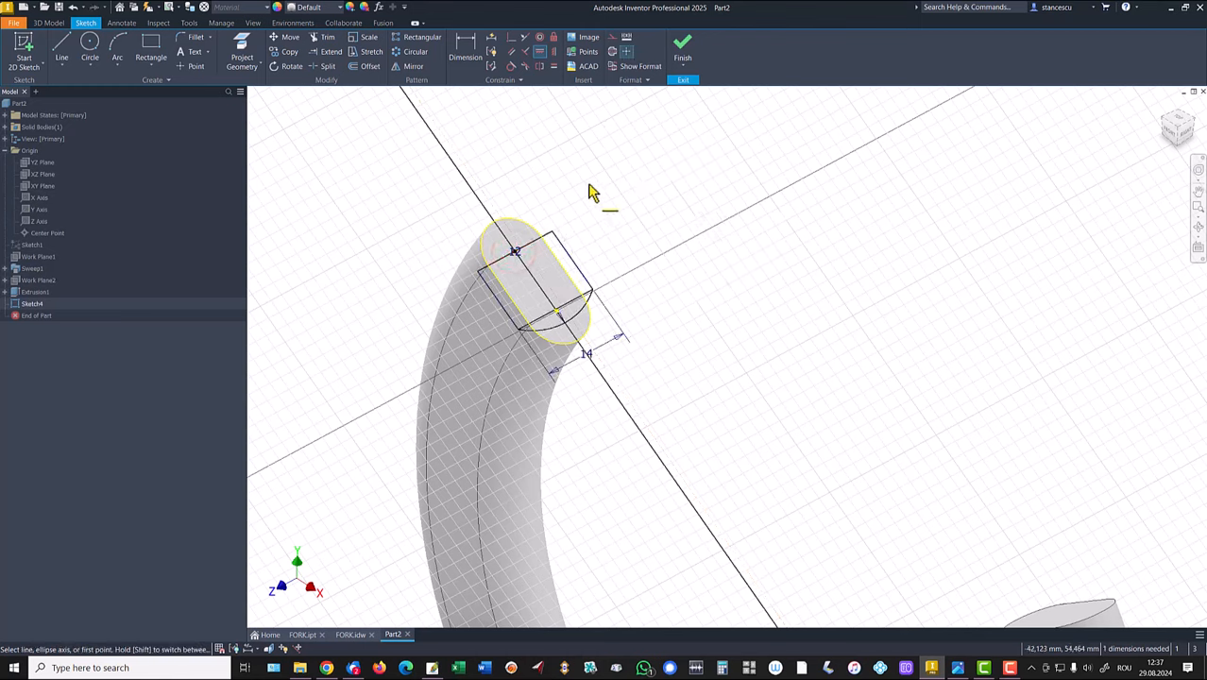
pyautogui.press('Escape')
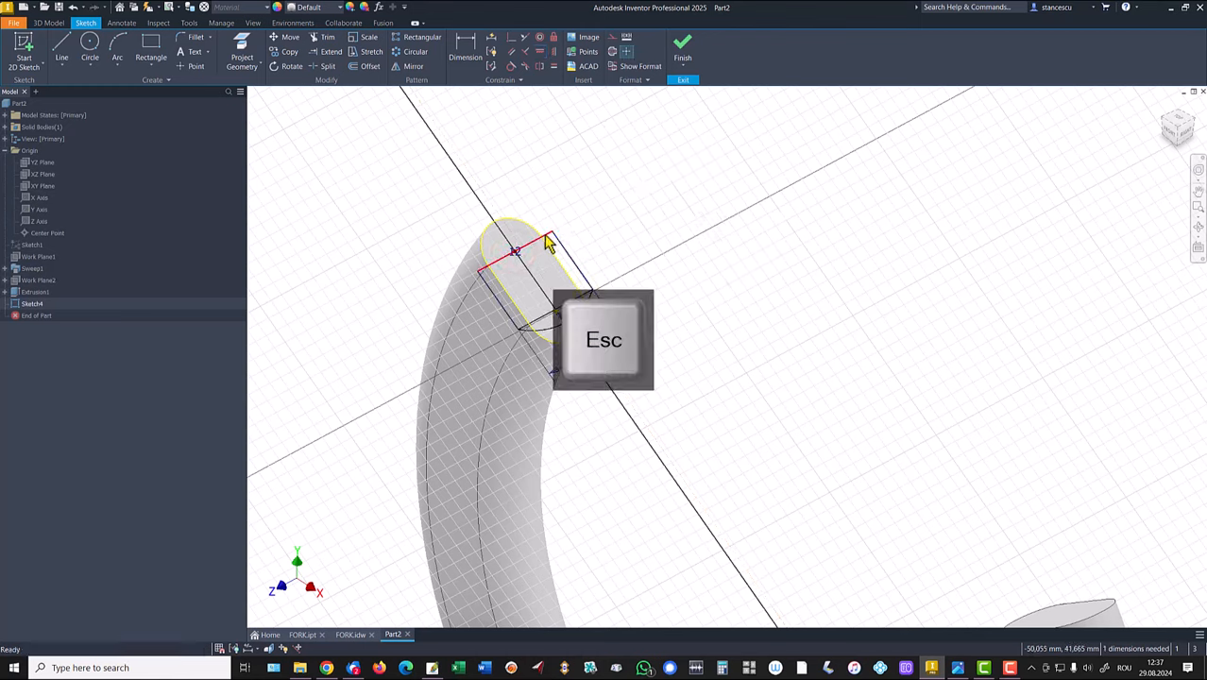
# Pull the profile clear of the slot face and constrain its arc center vertically to the midpoint of the face's straight edge
pyautogui.moveTo(547, 236); pyautogui.dragTo(656, 393)
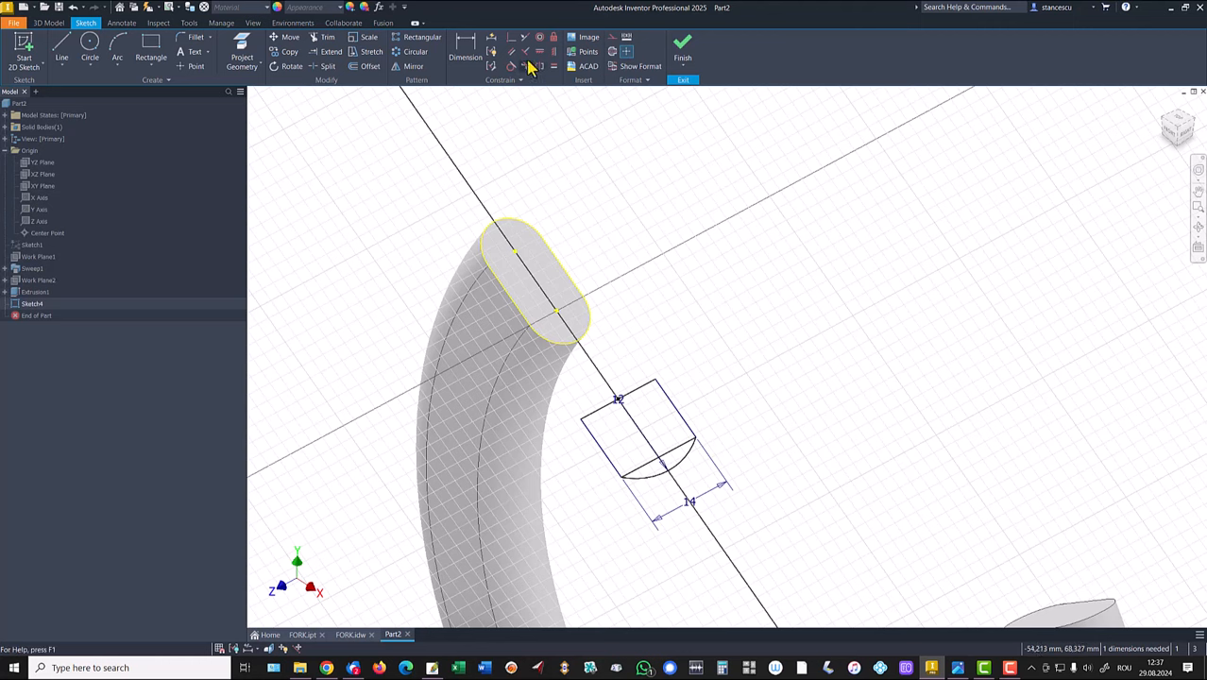
pyautogui.click(554, 53)
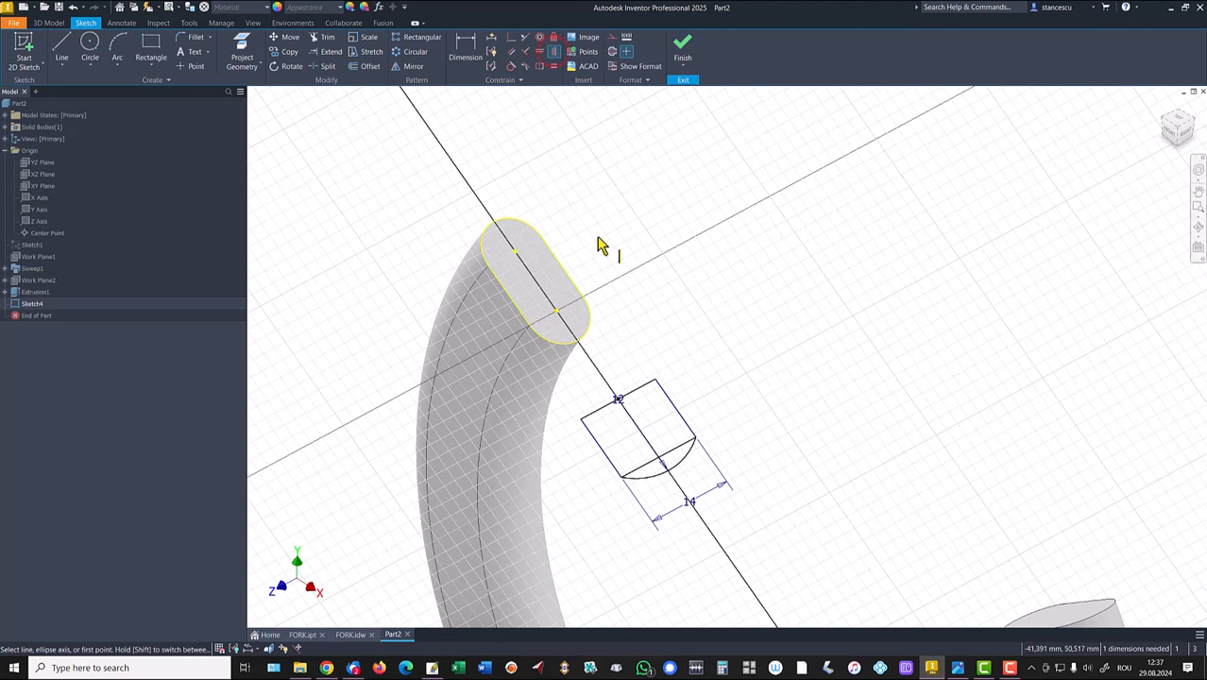
pyautogui.click(618, 399)
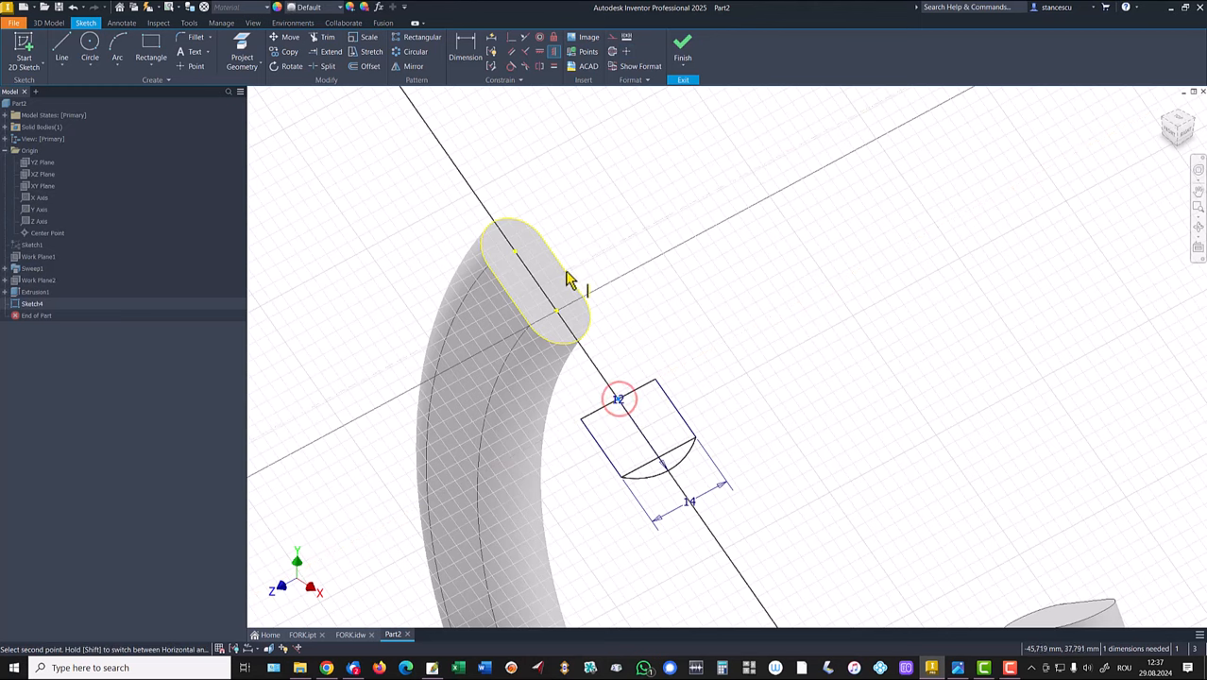
pyautogui.click(563, 269)
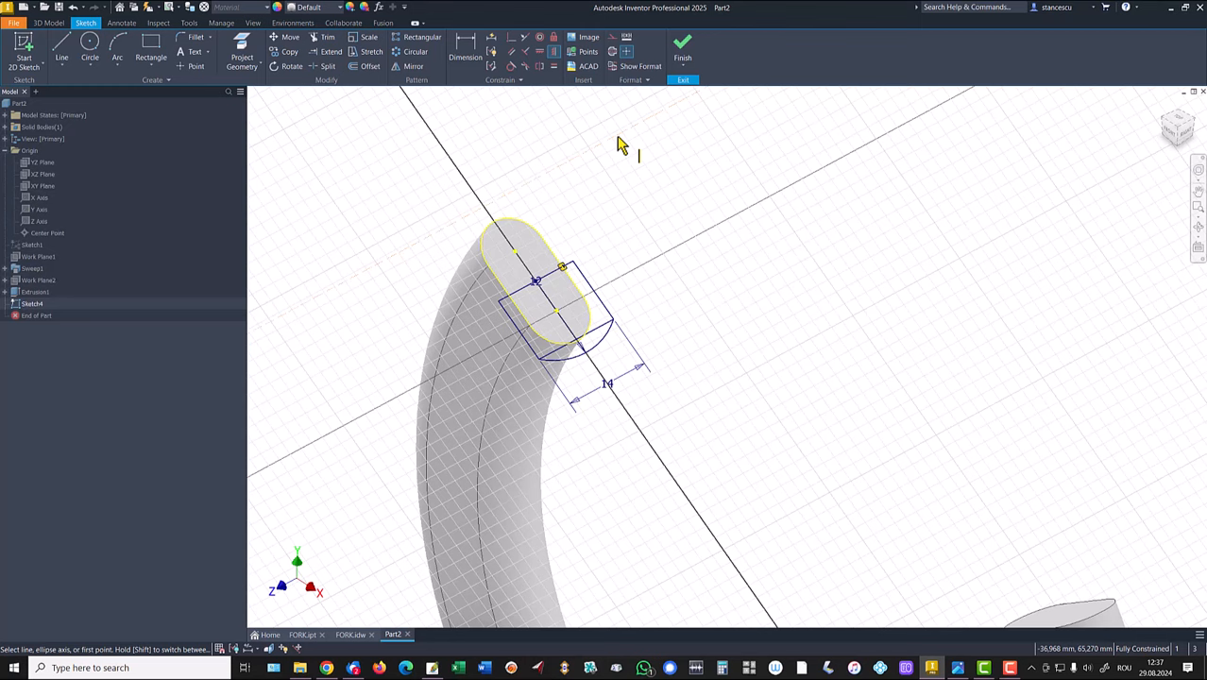
pyautogui.press('Escape')
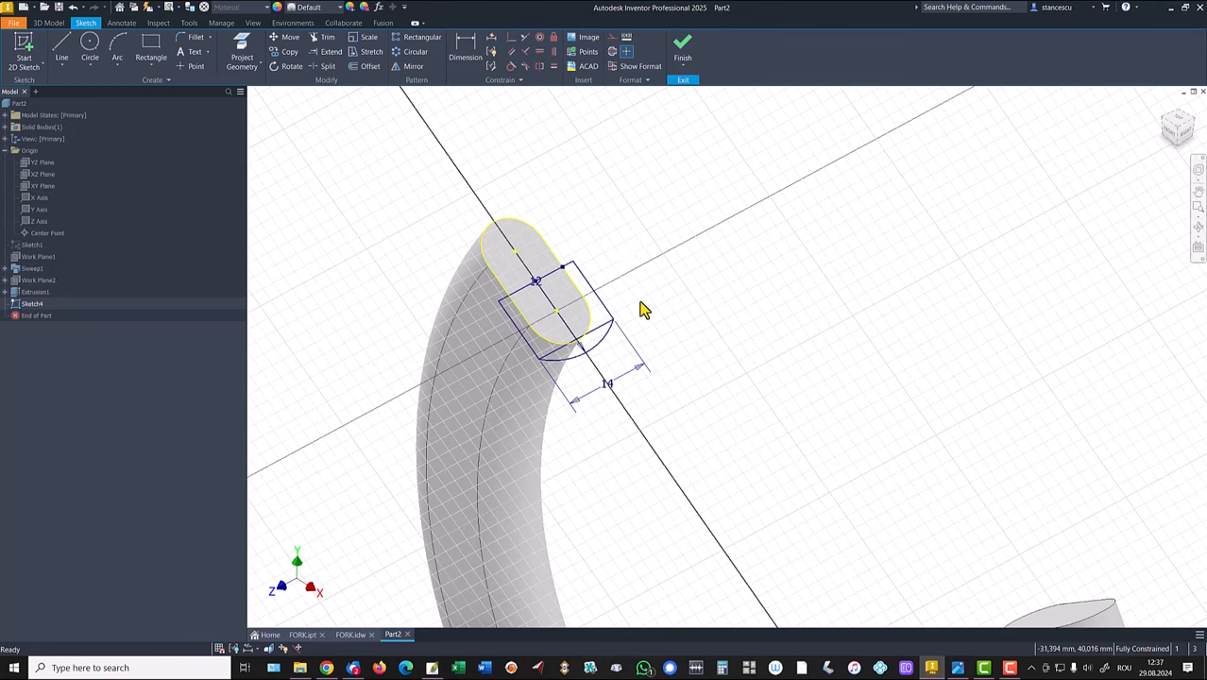
# Move the 12 mm radius dimension out of the profile to a clear spot beyond the arc
pyautogui.click(666, 232)
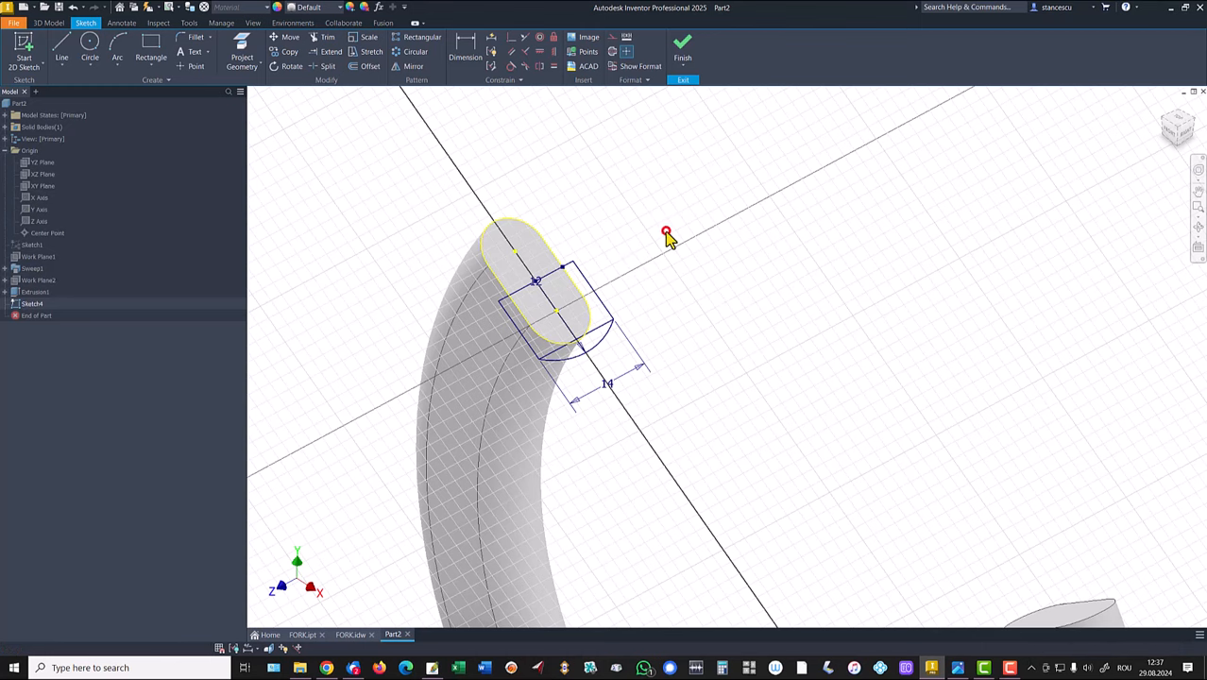
pyautogui.press('Escape')
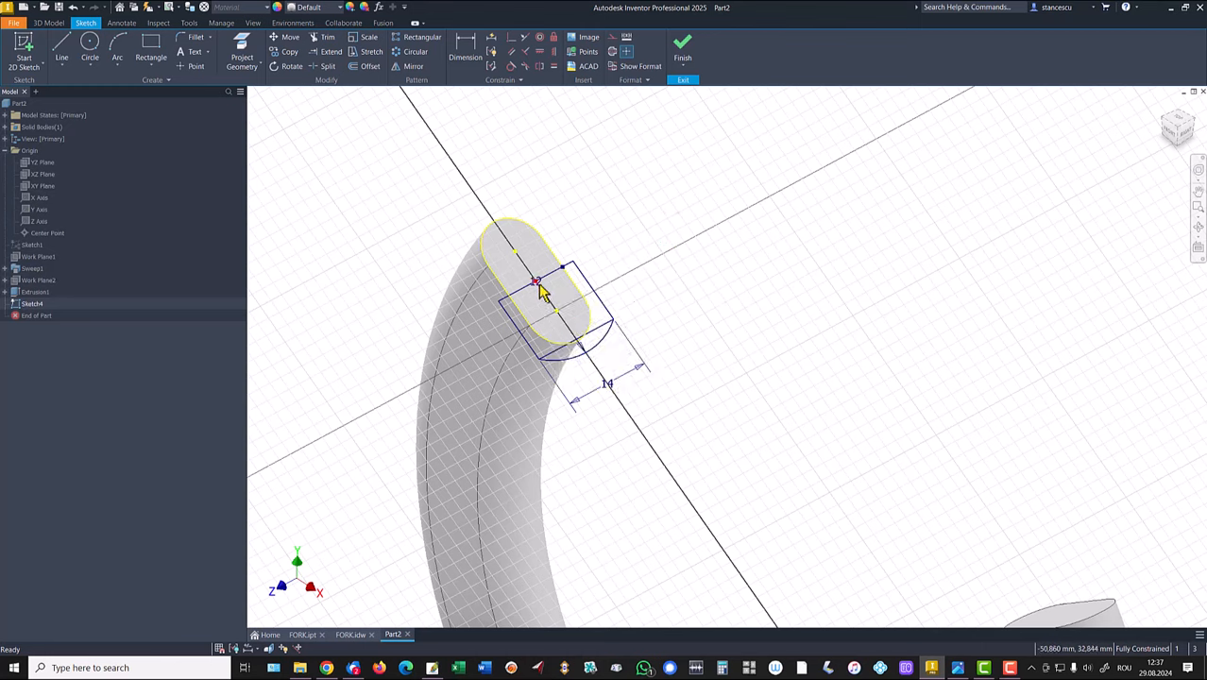
pyautogui.moveTo(543, 291); pyautogui.dragTo(652, 313)
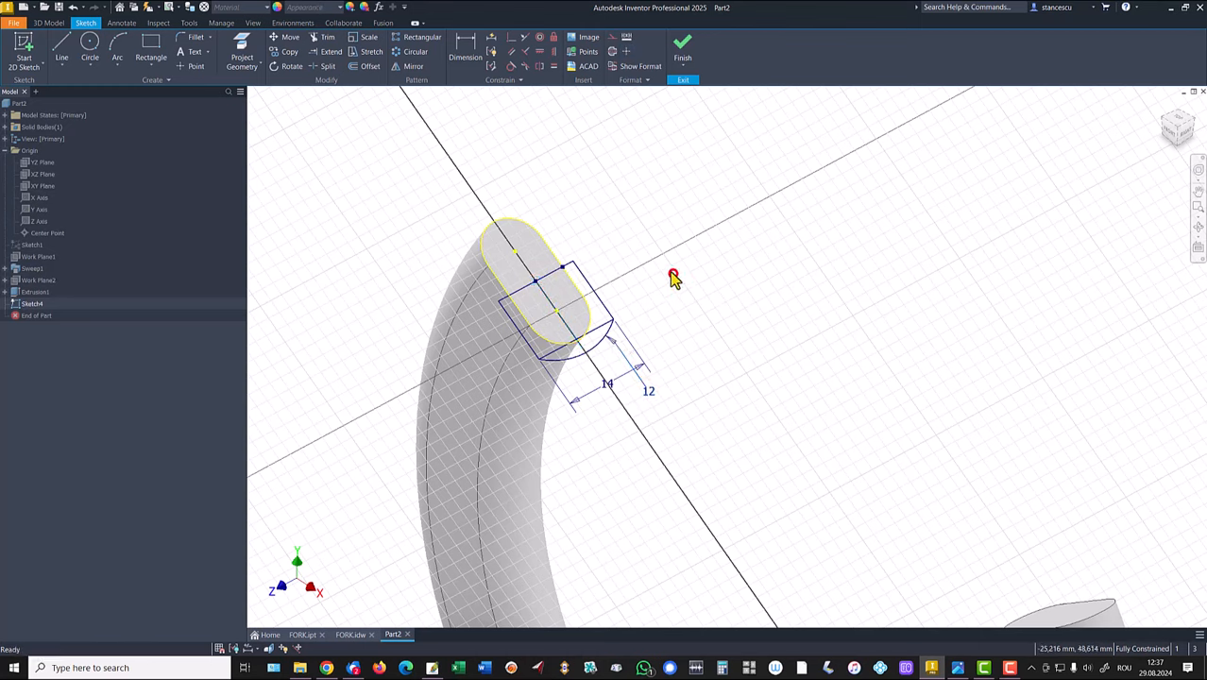
pyautogui.click(671, 276)
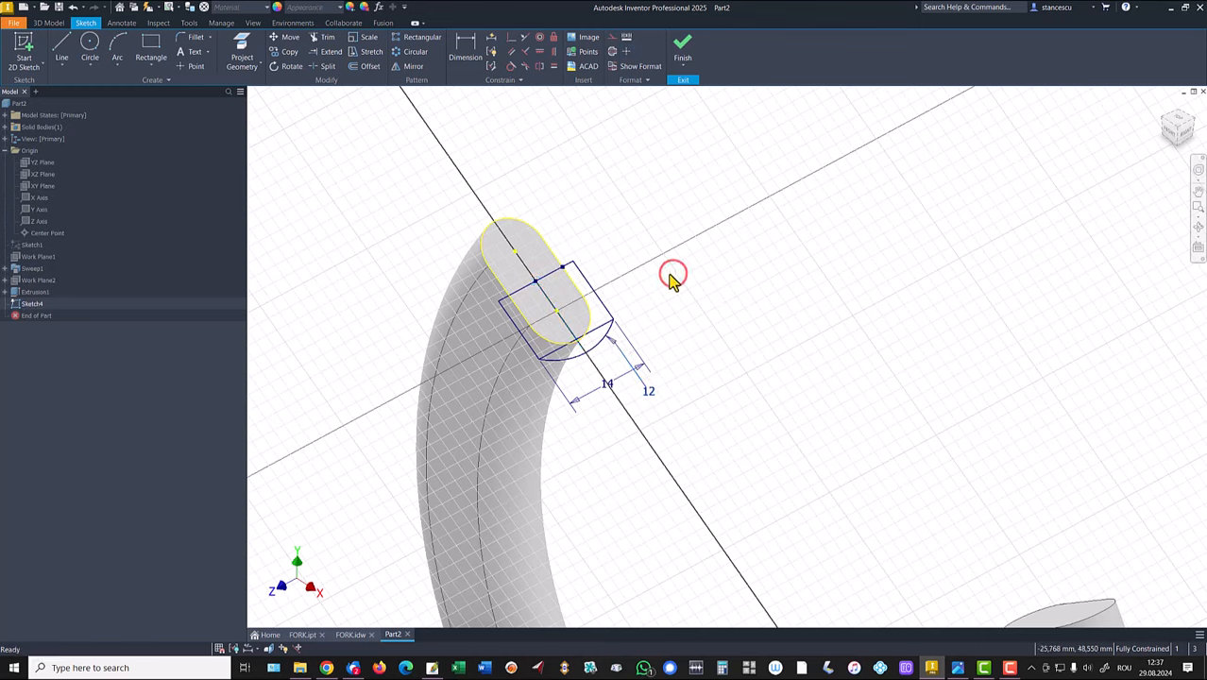
# Convert the rectangle side adjoining the 12 mm arc and the projected rounded slot edge inside the profile to construction geometry
pyautogui.click(606, 331)
pyautogui.rightClick(765, 289)
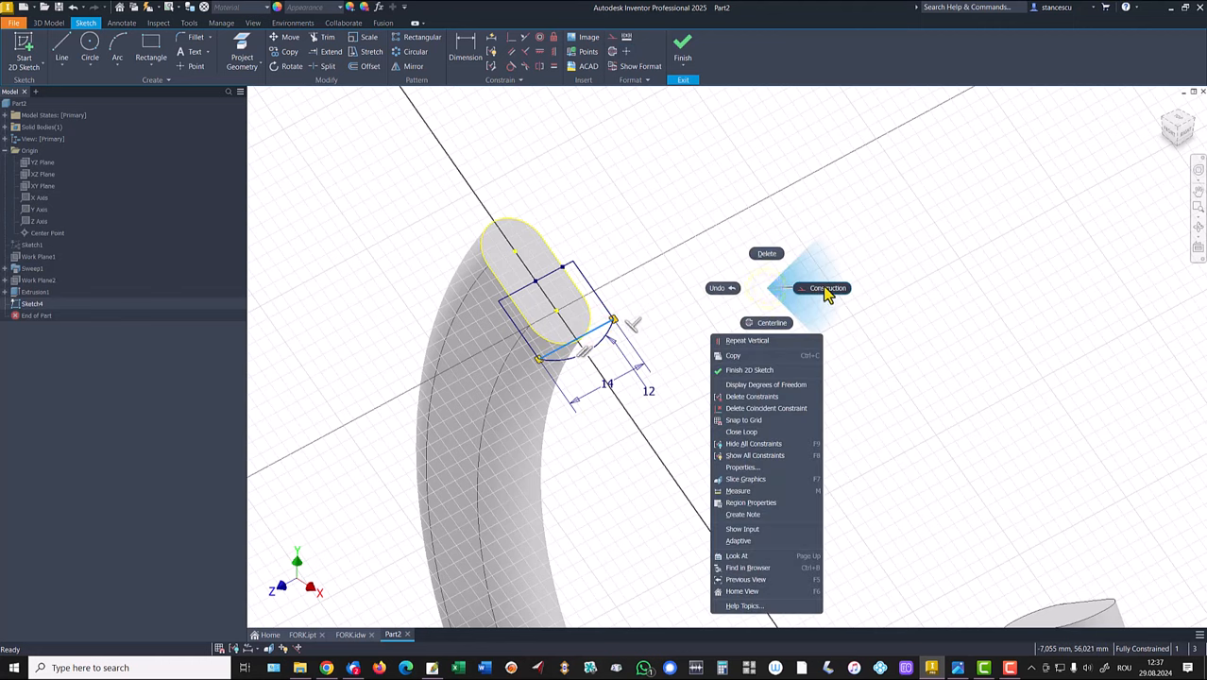
pyautogui.click(822, 288)
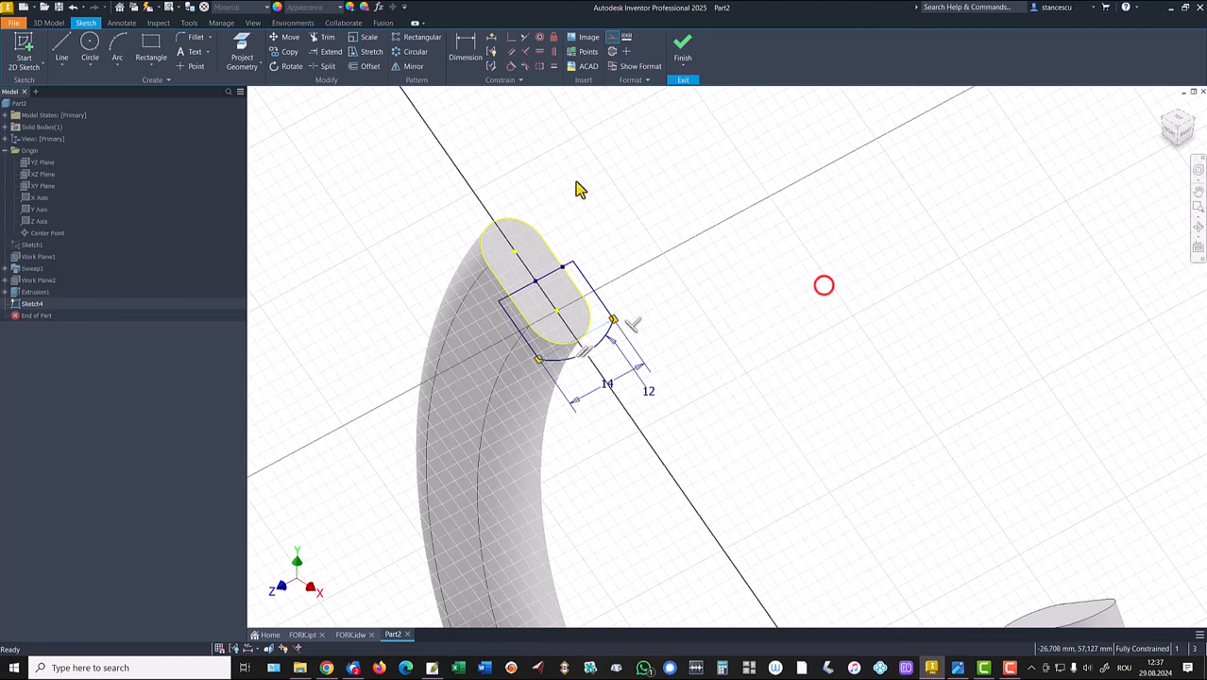
pyautogui.click(554, 342)
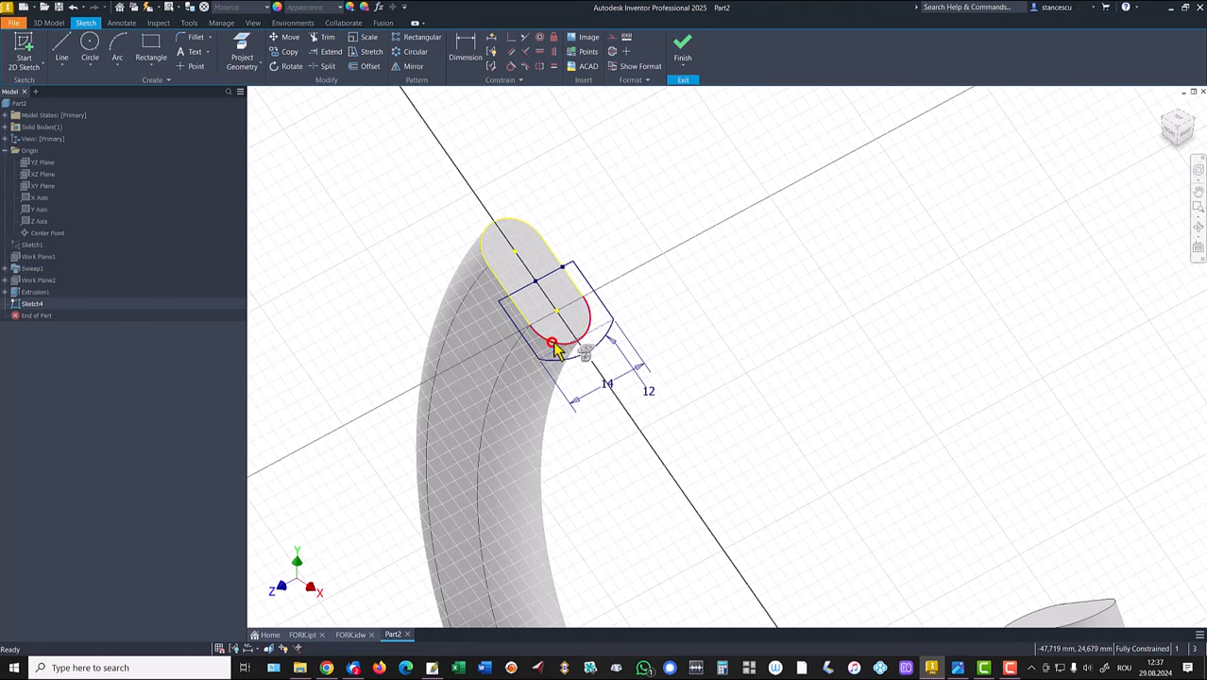
pyautogui.rightClick(814, 265)
pyautogui.click(870, 267)
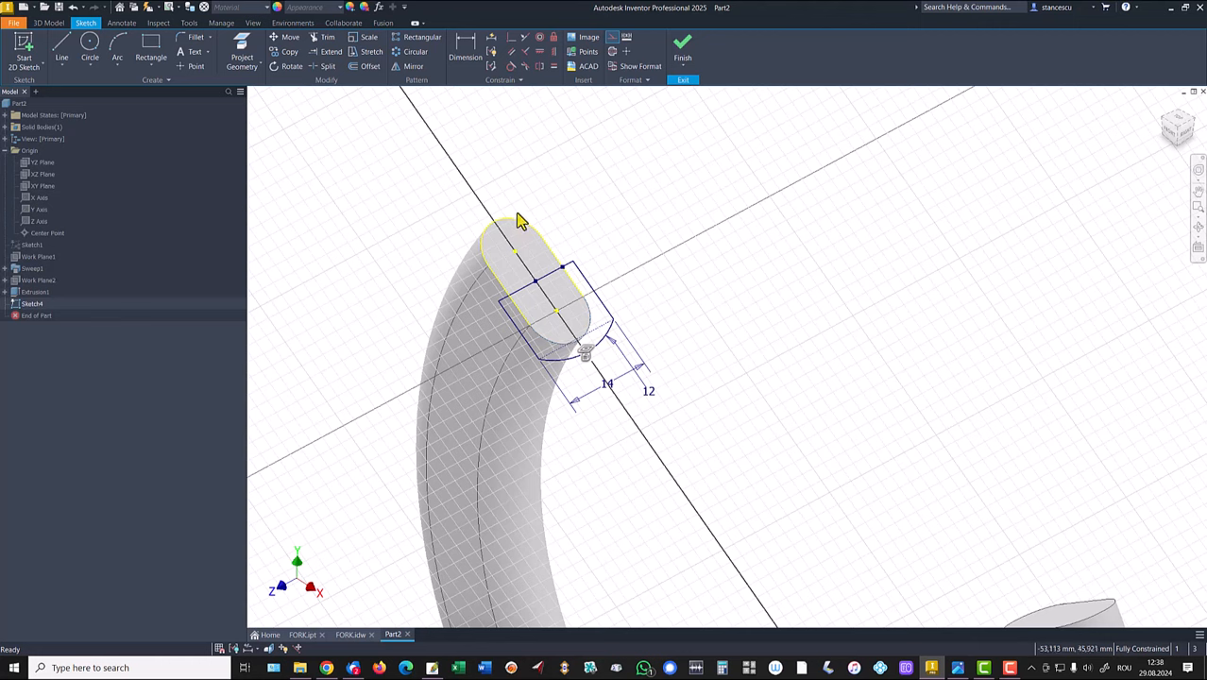
pyautogui.click(660, 194)
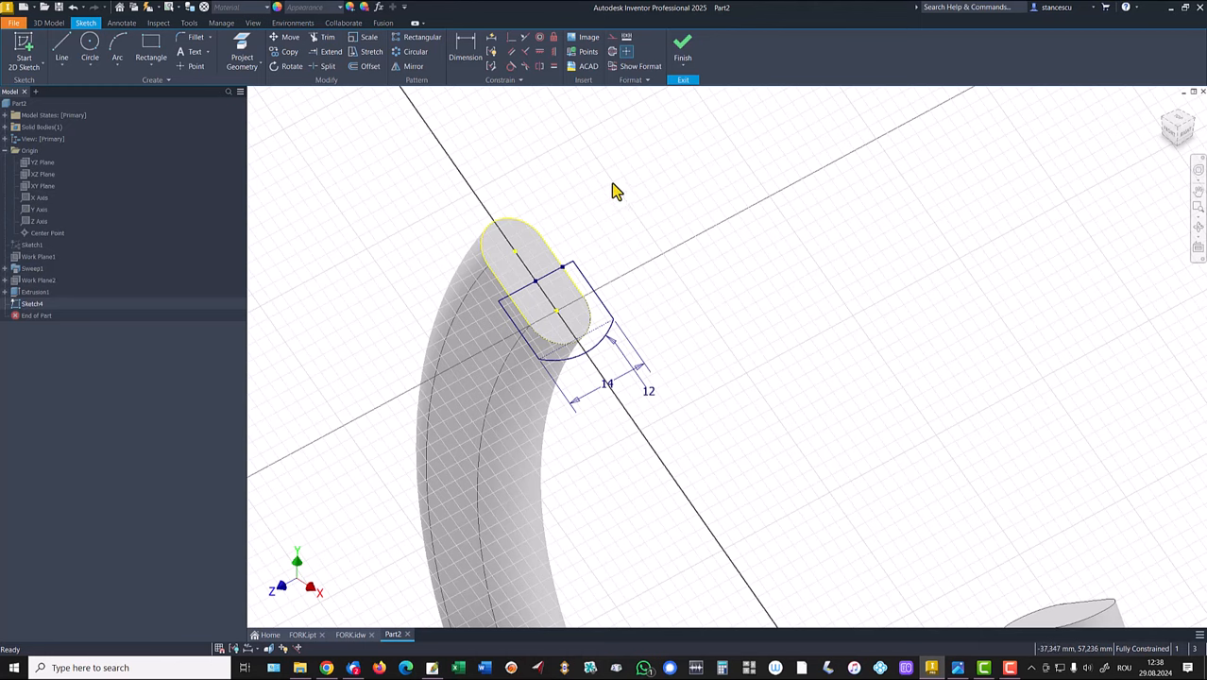
pyautogui.press('Escape')
# Turn the rectangle side through the 12 mm arc's center into a centerline and finish the sketch
pyautogui.click(556, 273)
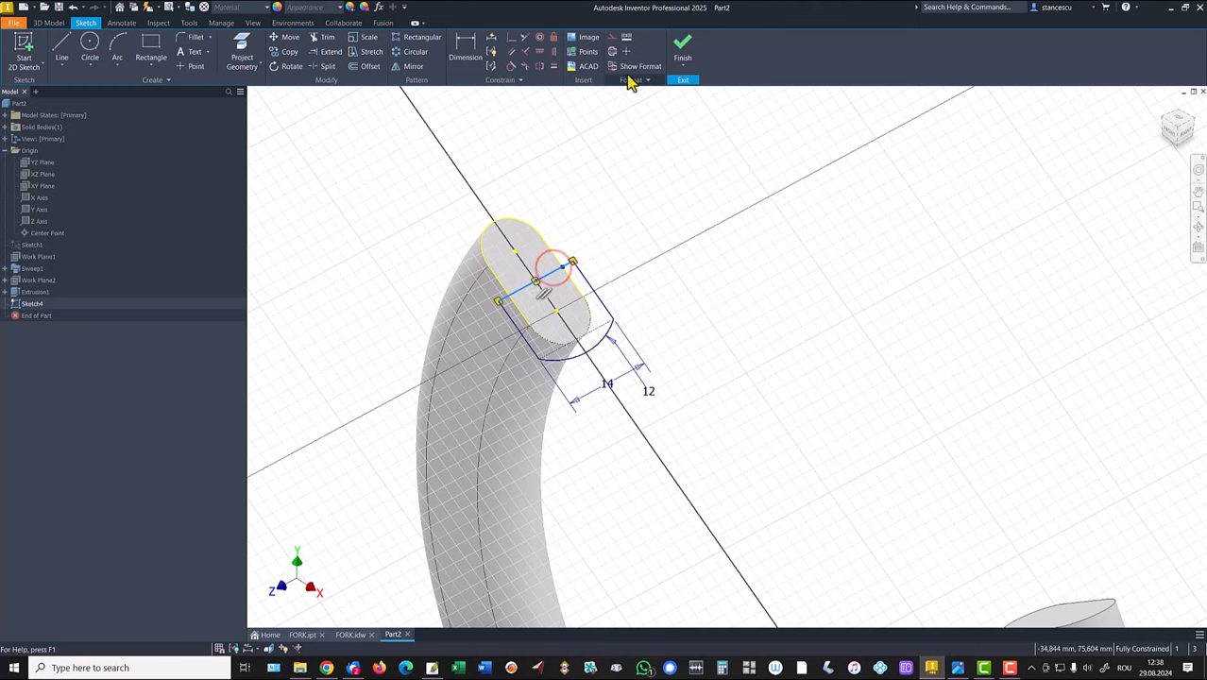
pyautogui.click(614, 52)
pyautogui.click(585, 193)
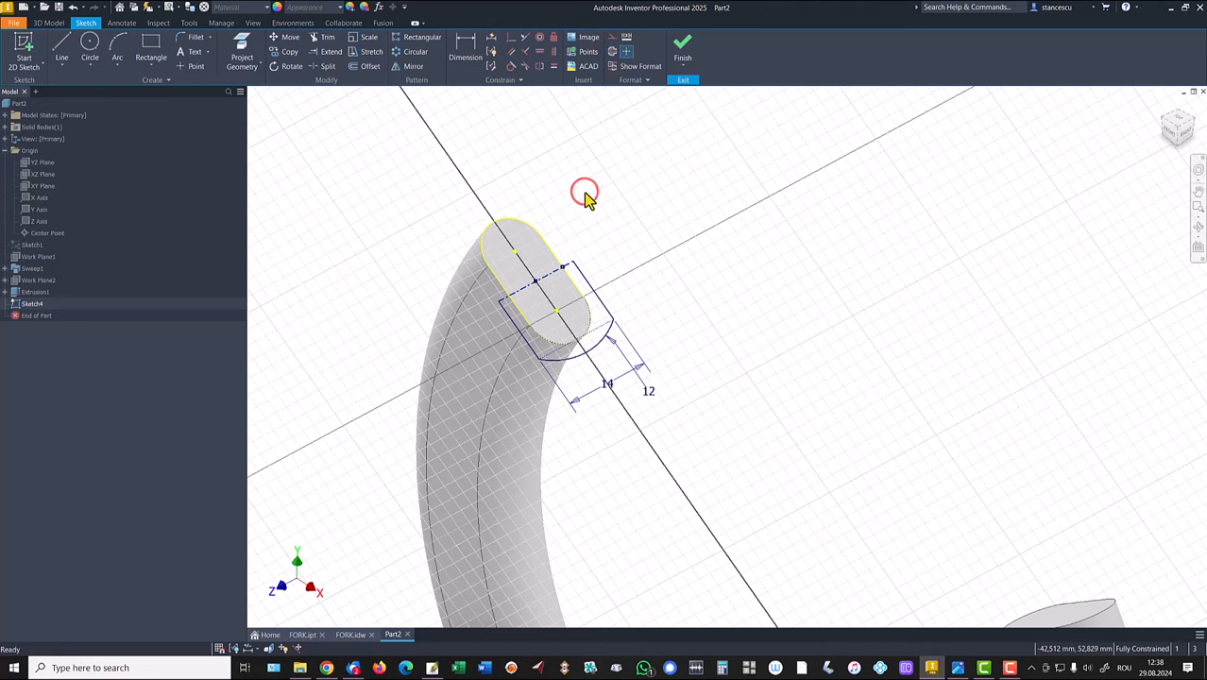
pyautogui.click(684, 52)
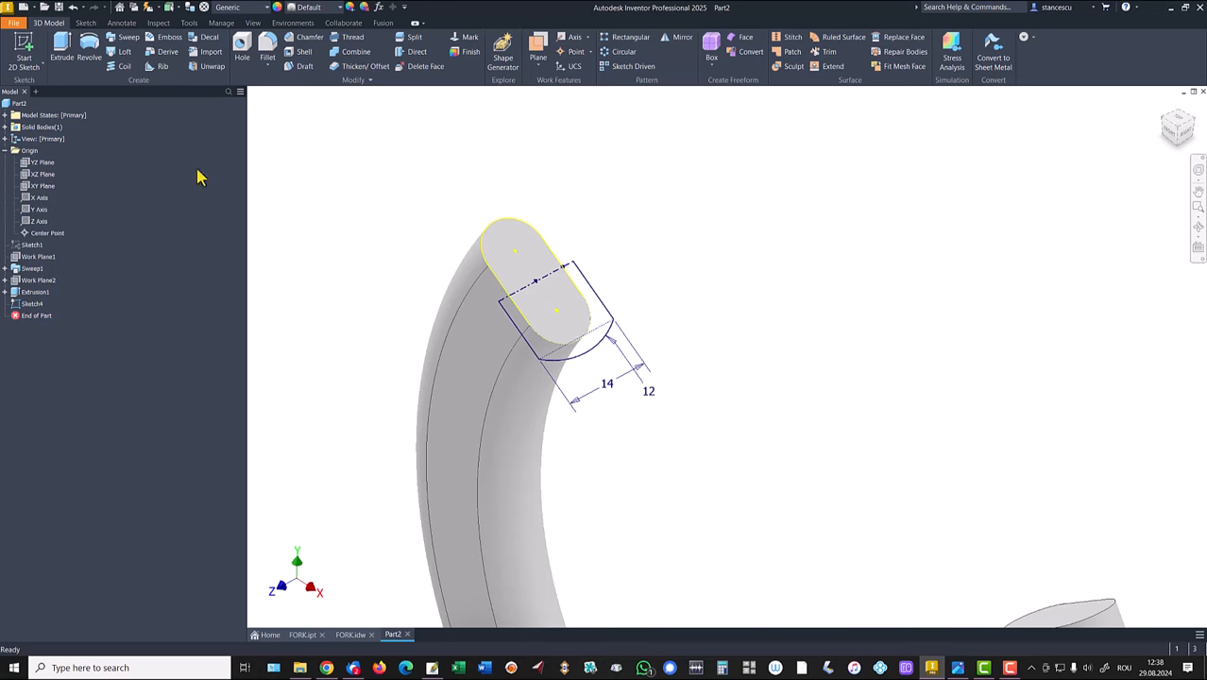
# Revolve the arc-sided profile a full 360° about its centerline, joining it to the arm's end
pyautogui.click(92, 44)
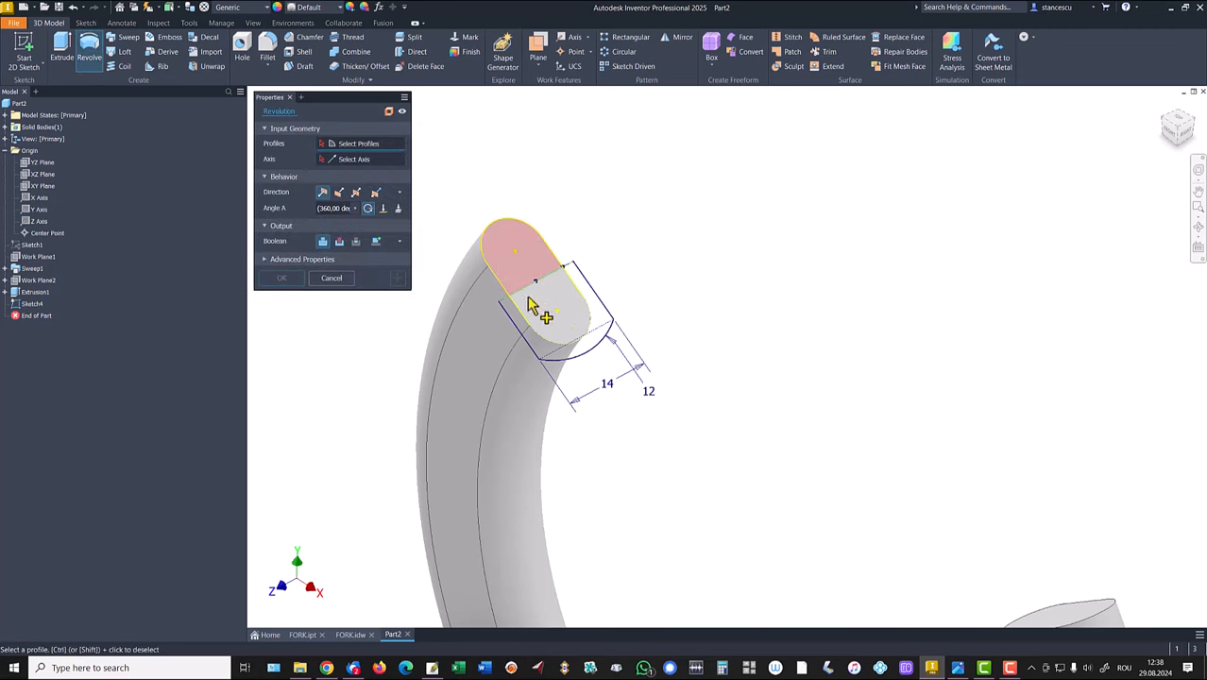
pyautogui.click(576, 360)
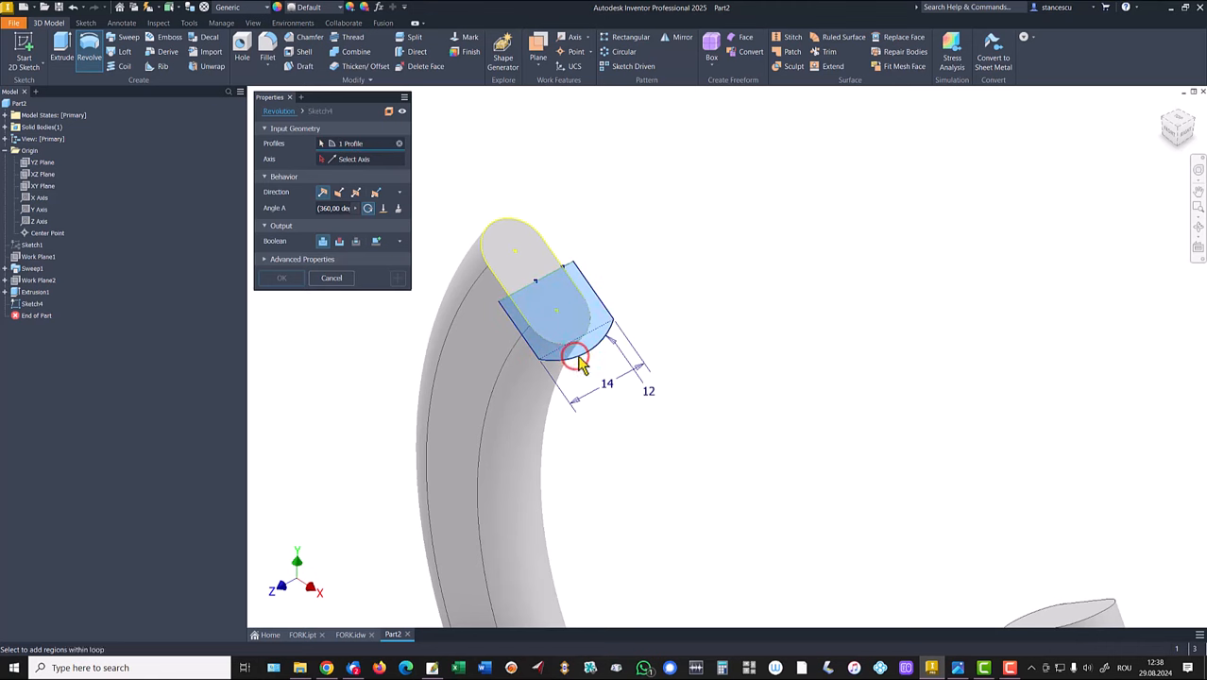
pyautogui.click(339, 162)
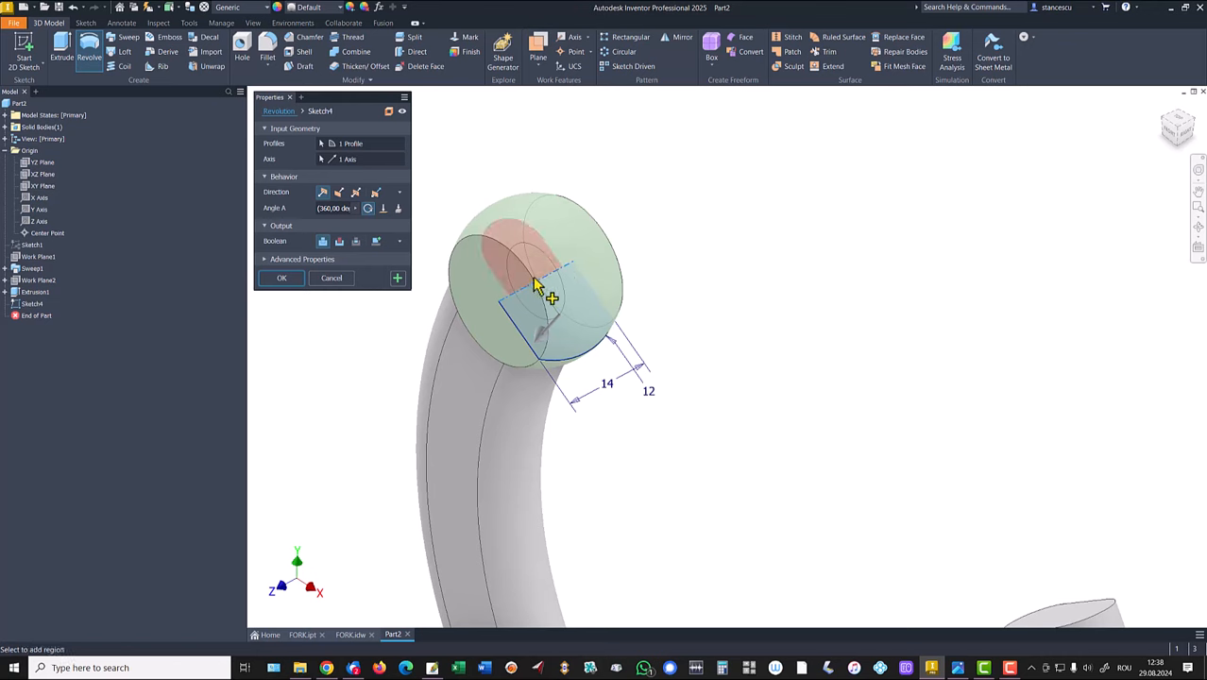
pyautogui.click(279, 280)
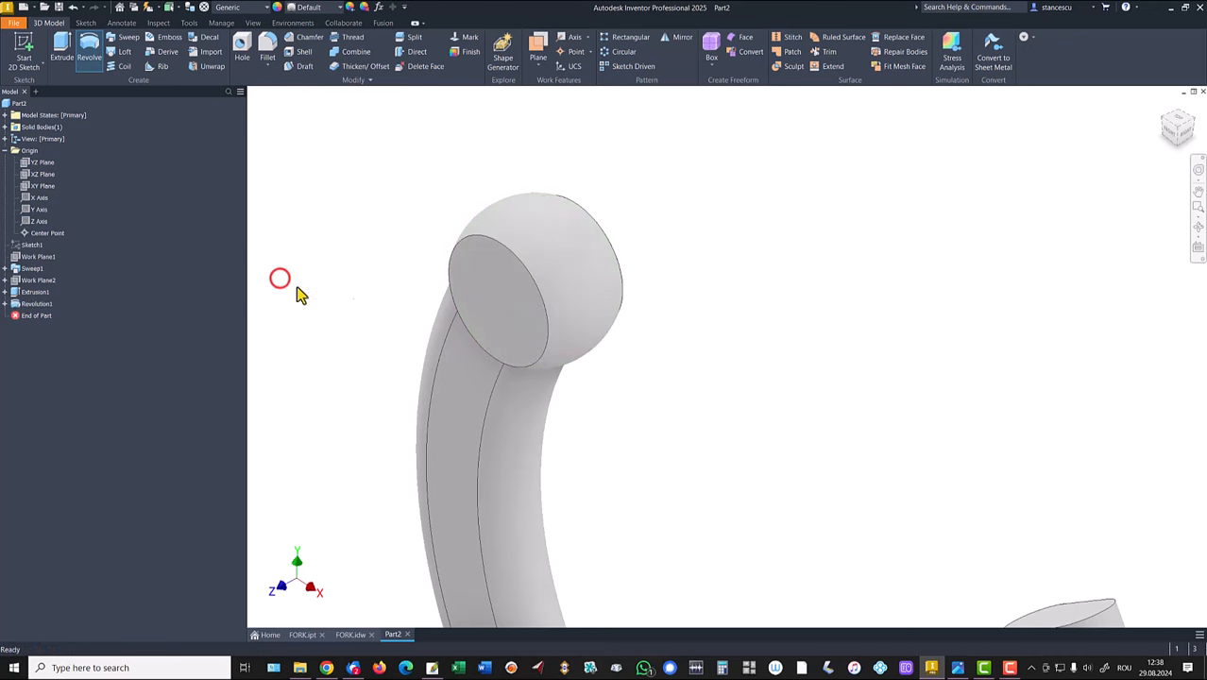
pyautogui.click(830, 314)
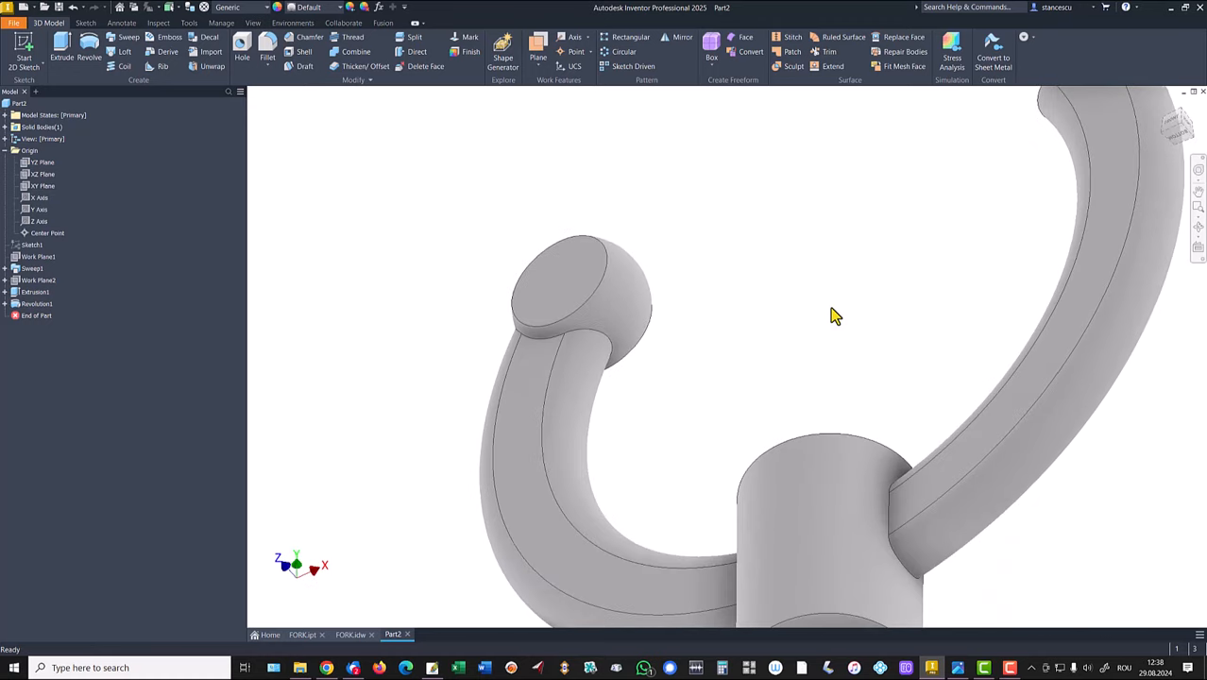
pyautogui.press('F6')
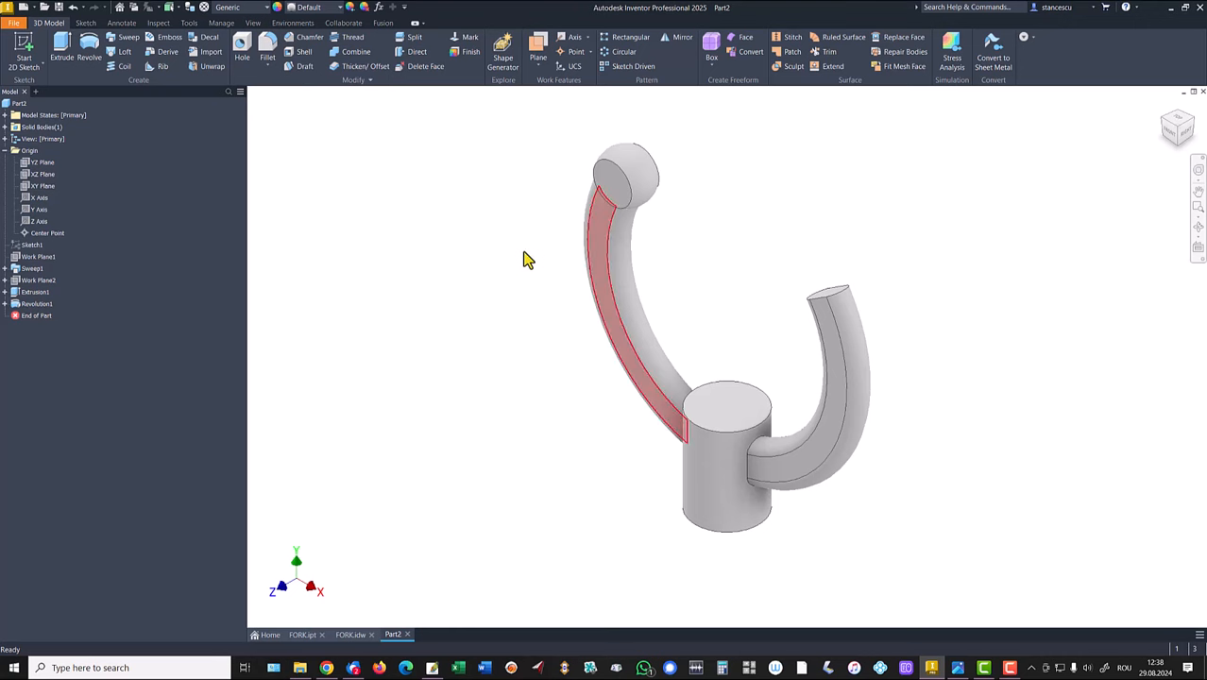
# Check the boss hole in the FORK.idw drawing, and in Part2 cut a through-all 9 mm hole concentric with the boss's flat face
pyautogui.click(351, 634)
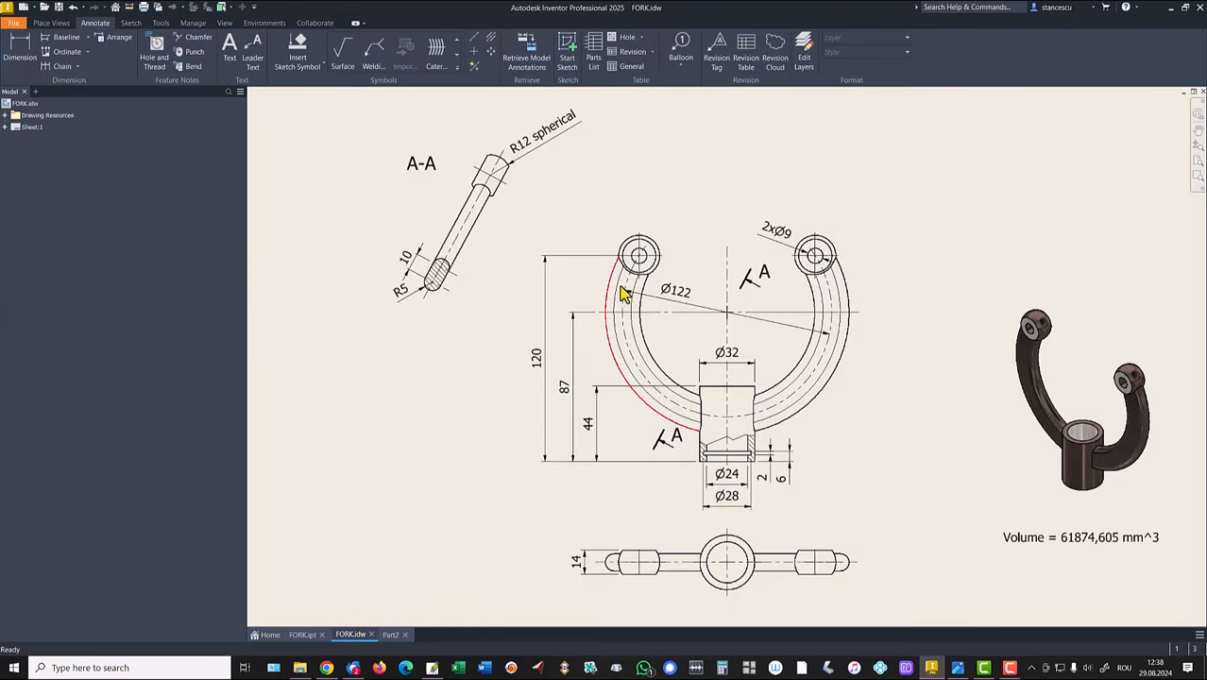
pyautogui.click(803, 264)
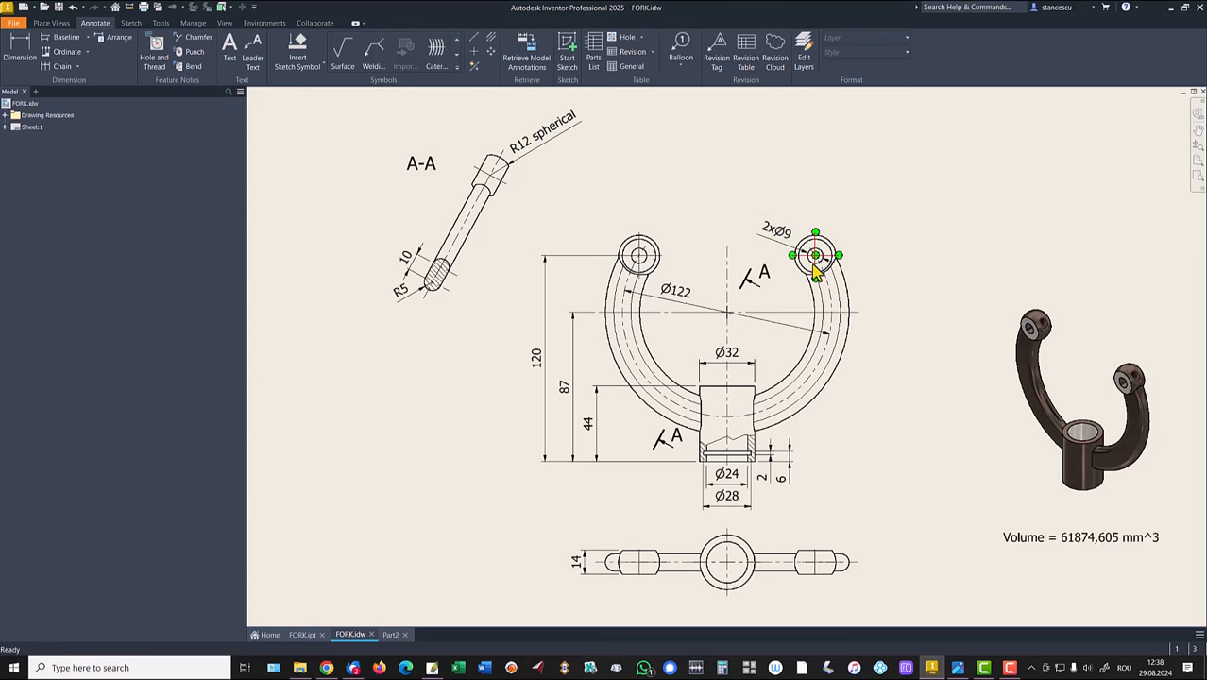
pyautogui.click(807, 182)
pyautogui.click(387, 636)
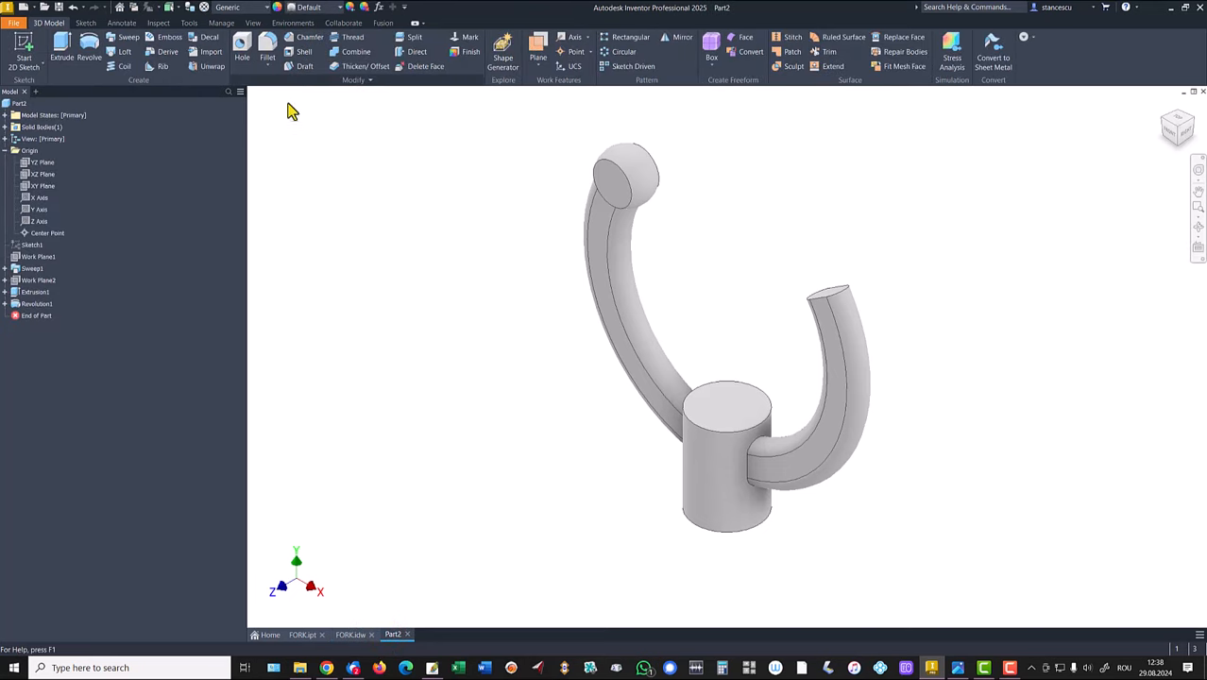
pyautogui.click(243, 49)
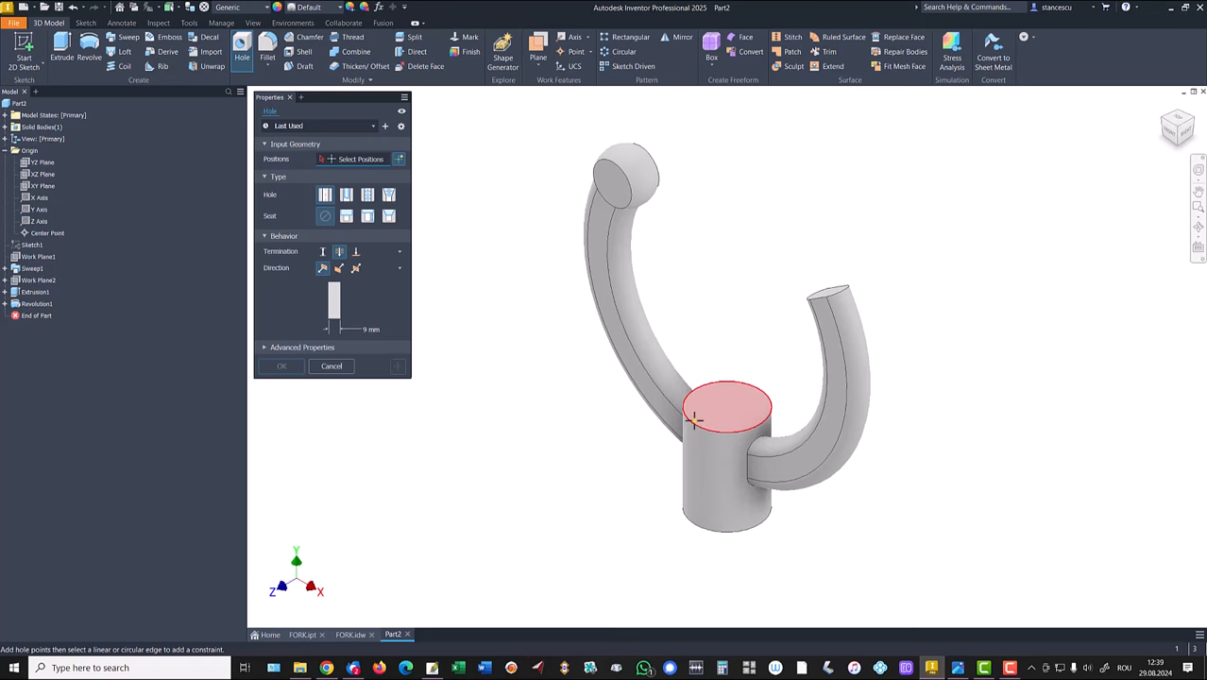
pyautogui.click(612, 185)
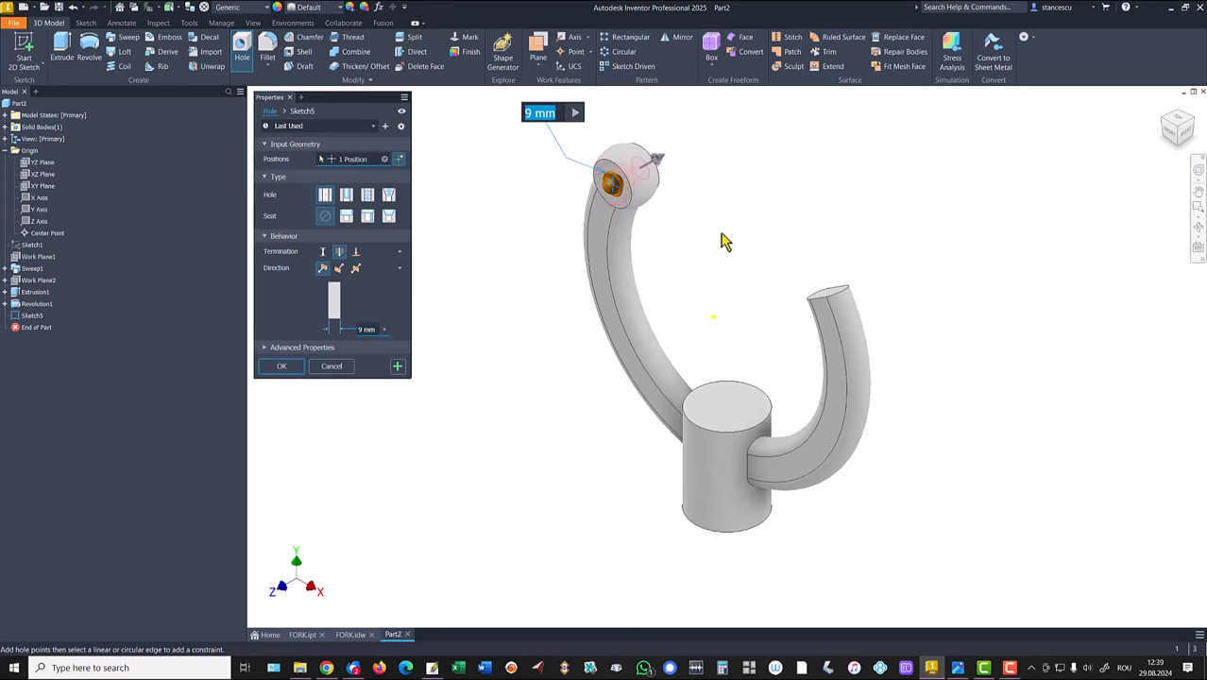
pyautogui.click(628, 207)
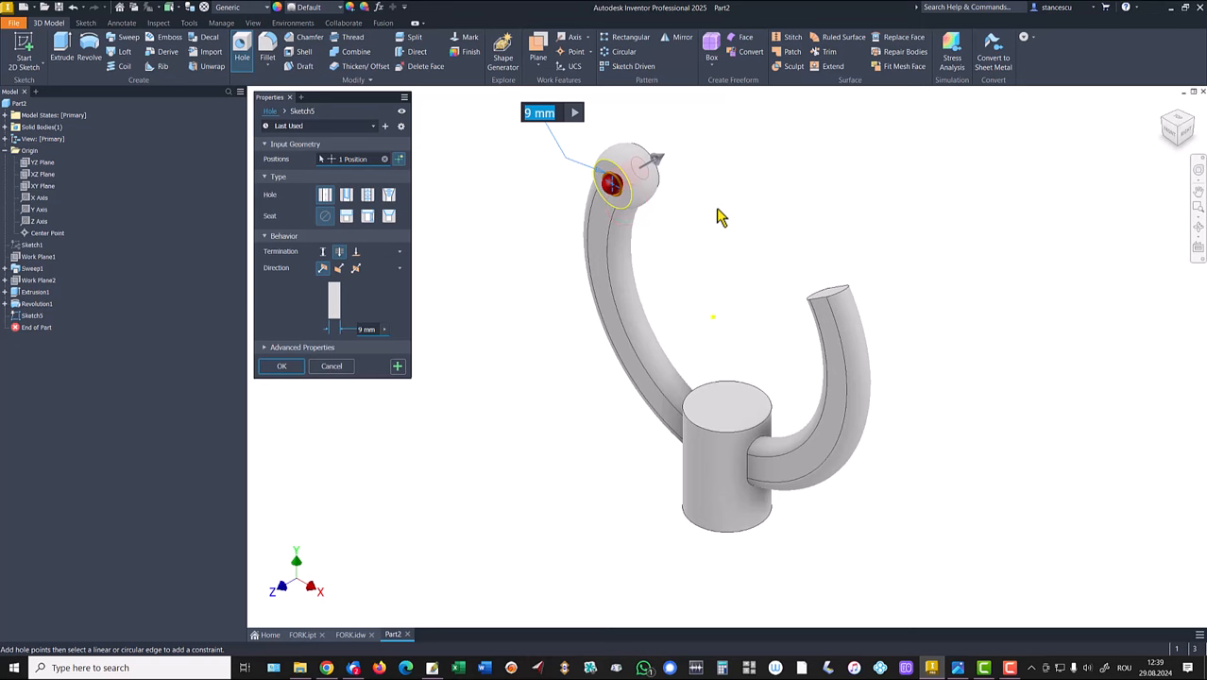
pyautogui.click(365, 328)
pyautogui.write('9')
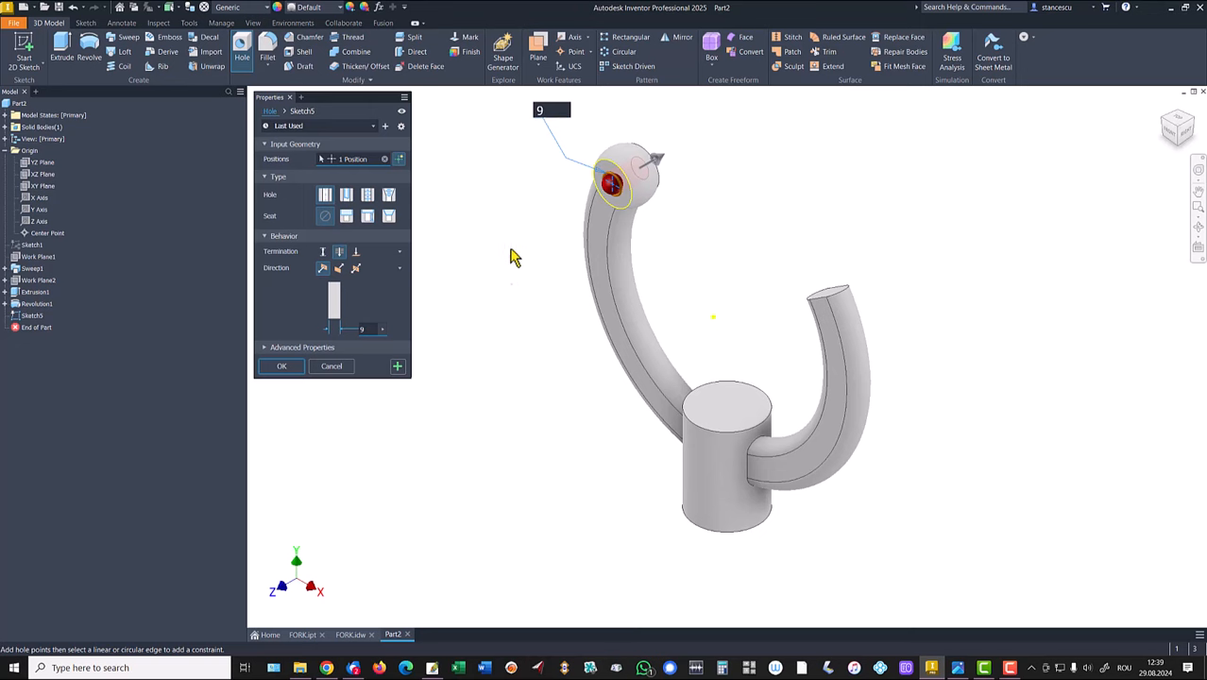
pyautogui.click(279, 367)
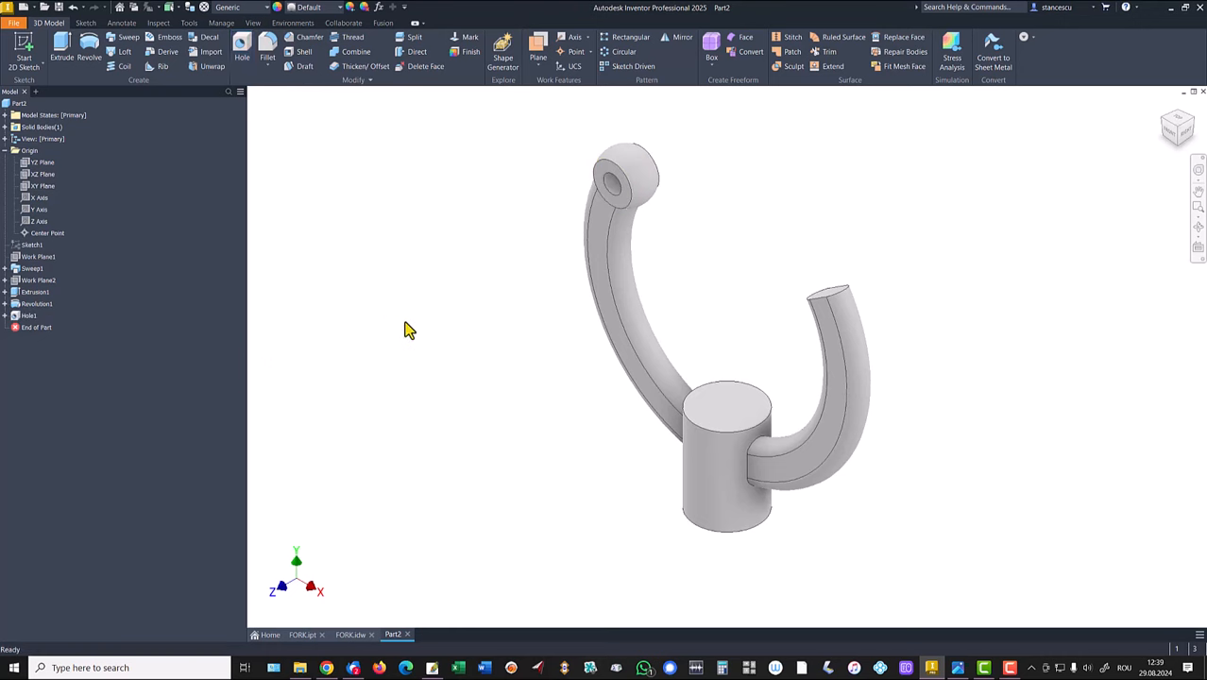
# Mirror the spherical boss's revolution and its hole about the YZ plane onto the other arm end
pyautogui.click(23, 318)
pyautogui.click(681, 42)
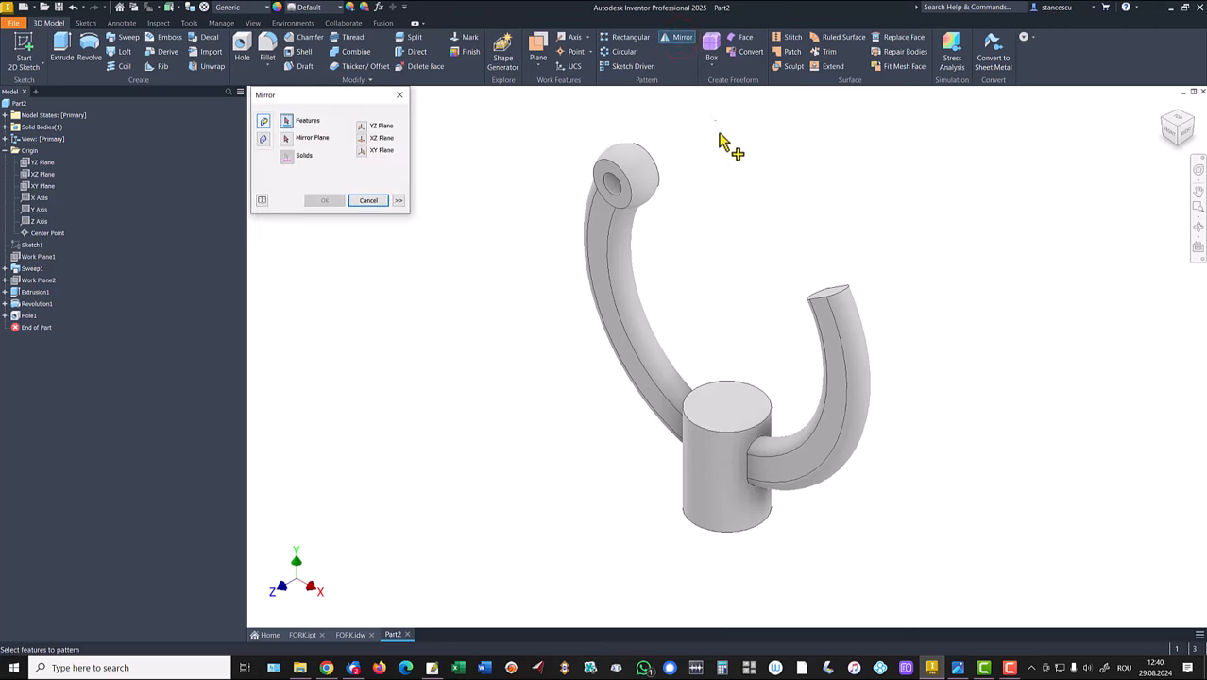
pyautogui.click(17, 317)
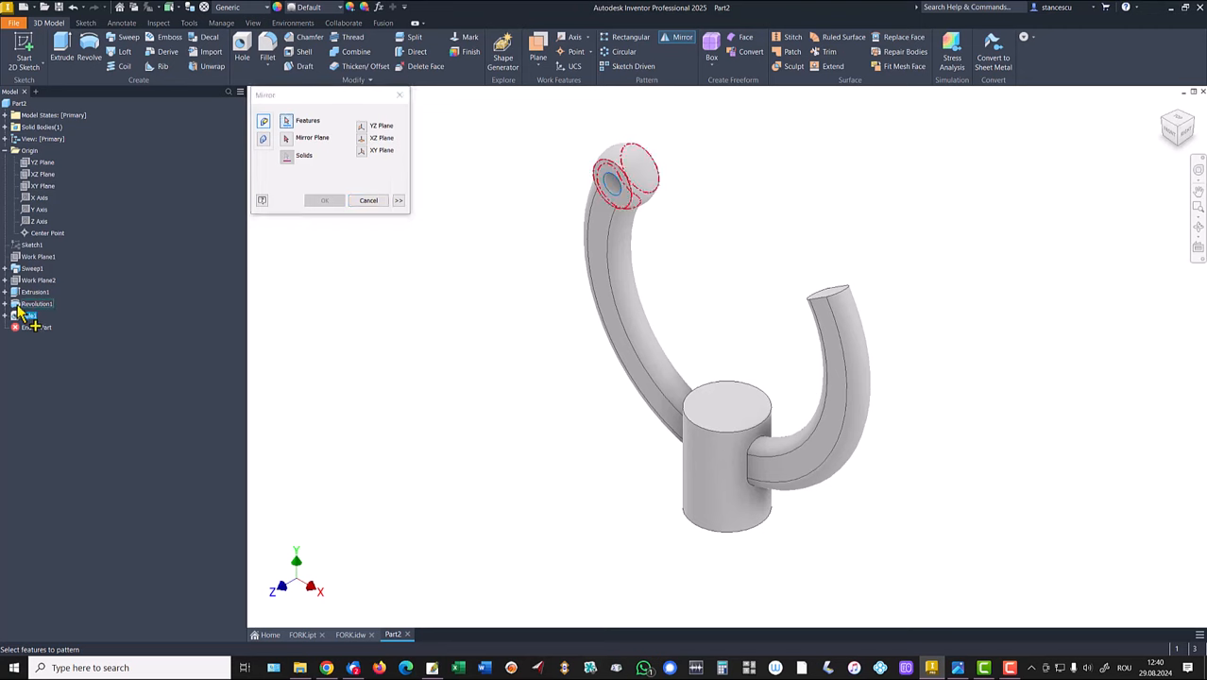
pyautogui.click(17, 310)
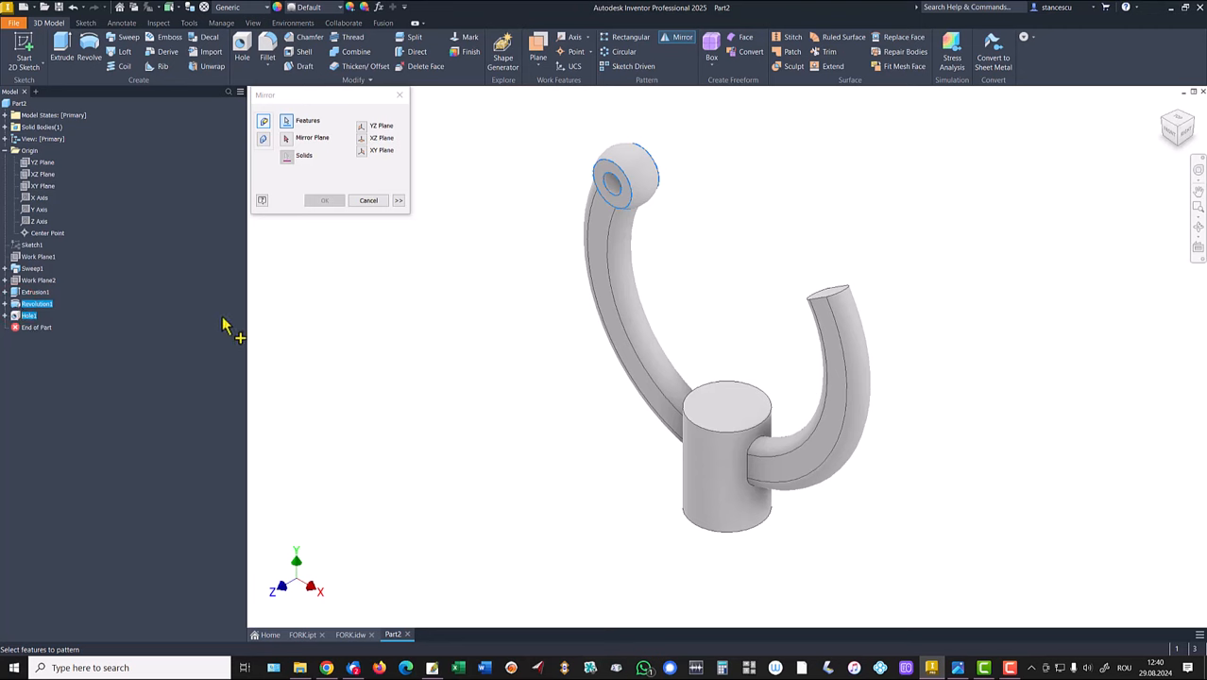
pyautogui.click(287, 139)
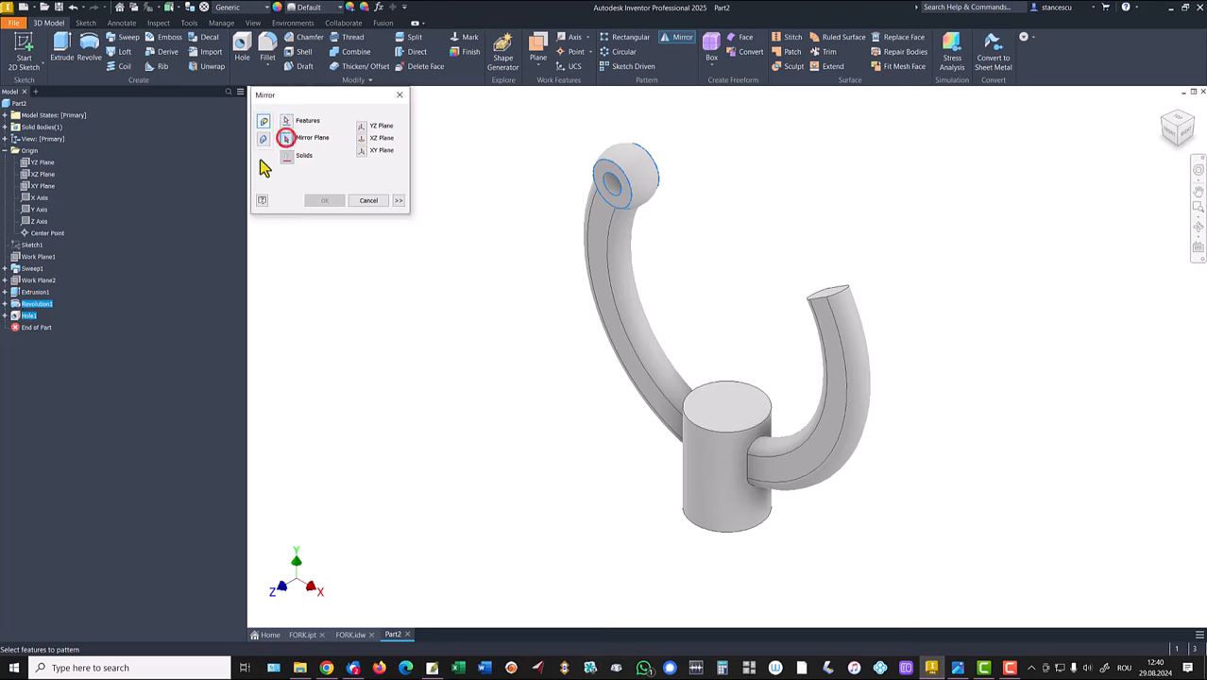
pyautogui.click(45, 163)
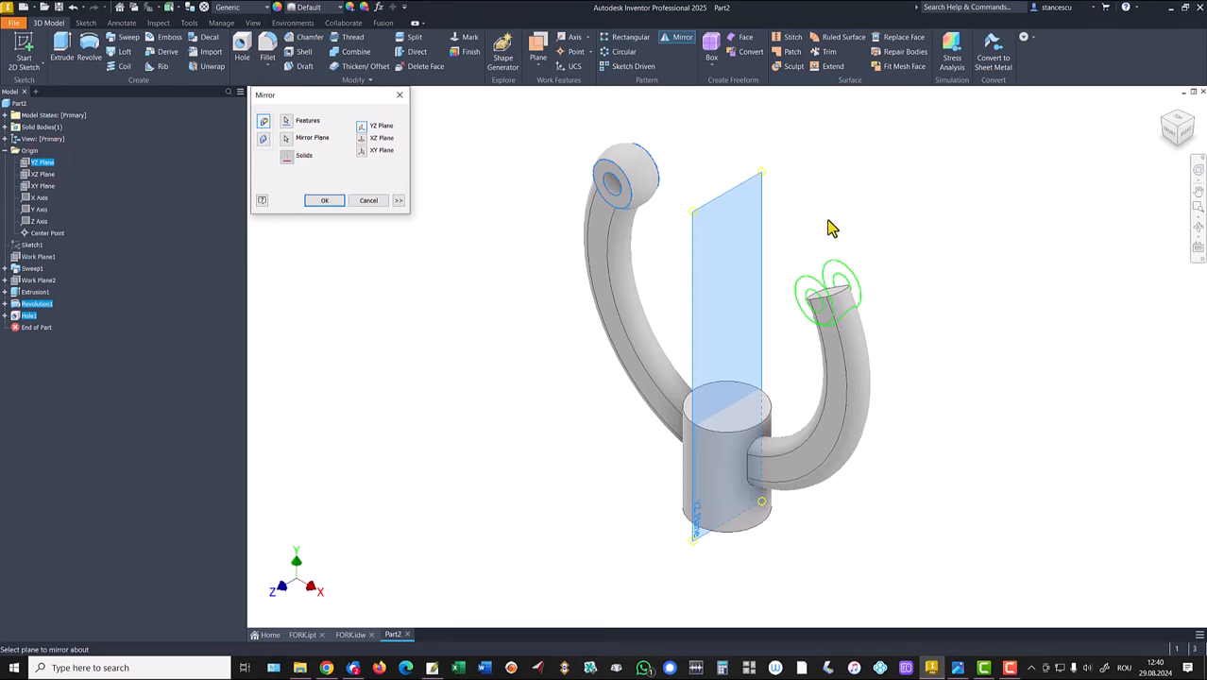
pyautogui.click(324, 202)
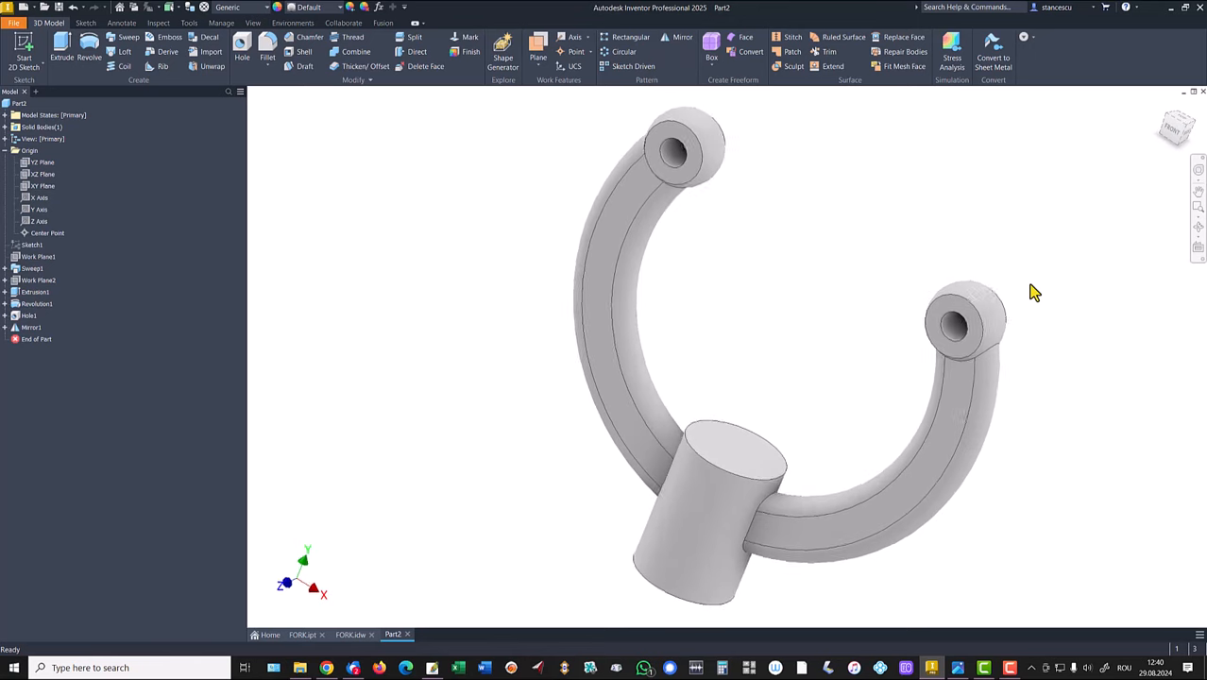
pyautogui.press('F6')
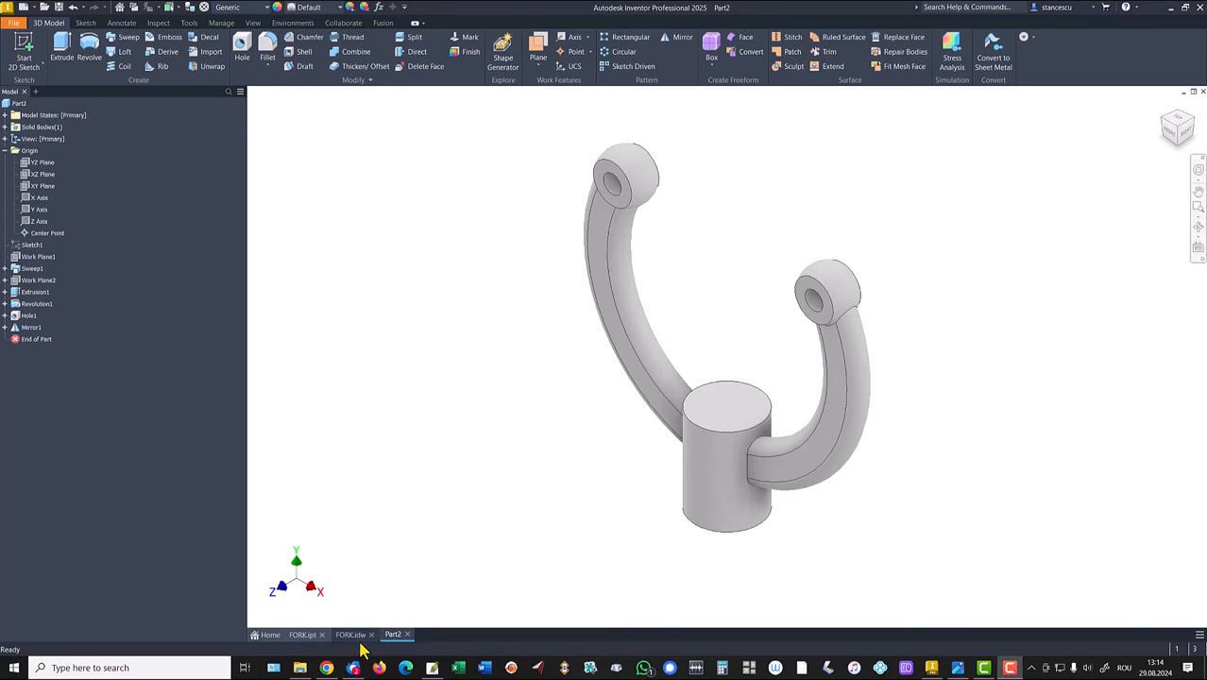
# Examine the hub's bore and internal groove dimensions in the FORK.idw drawing
pyautogui.click(355, 636)
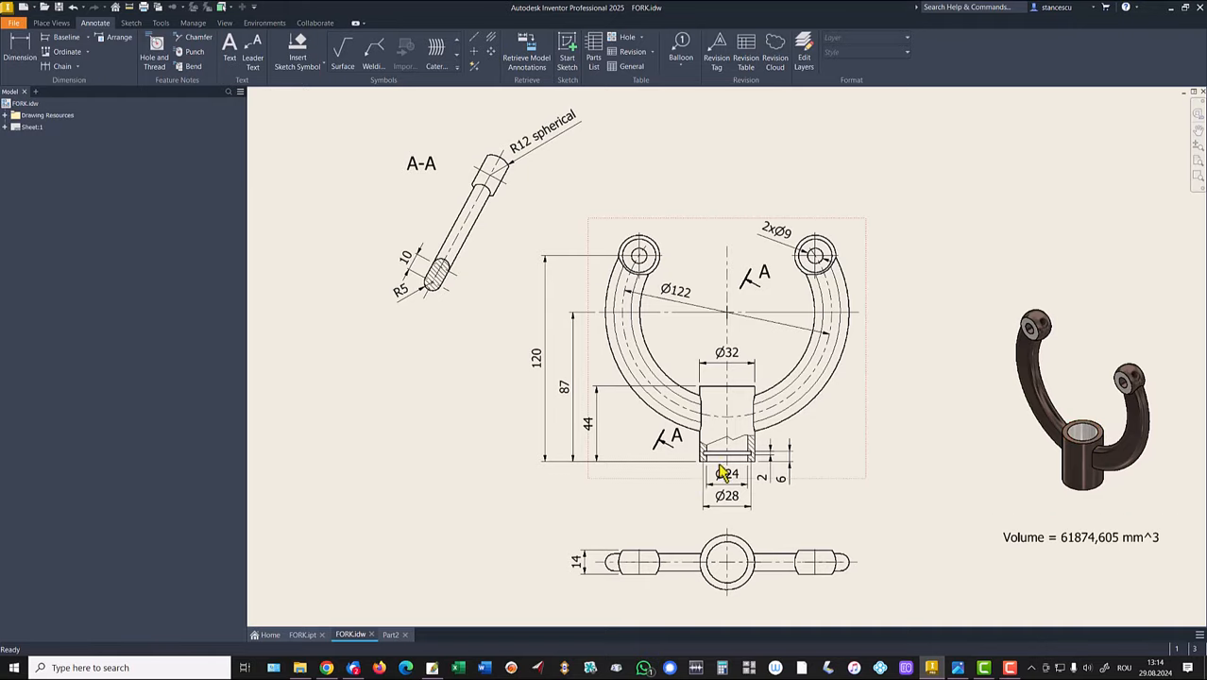
pyautogui.scroll(5, 737, 495)
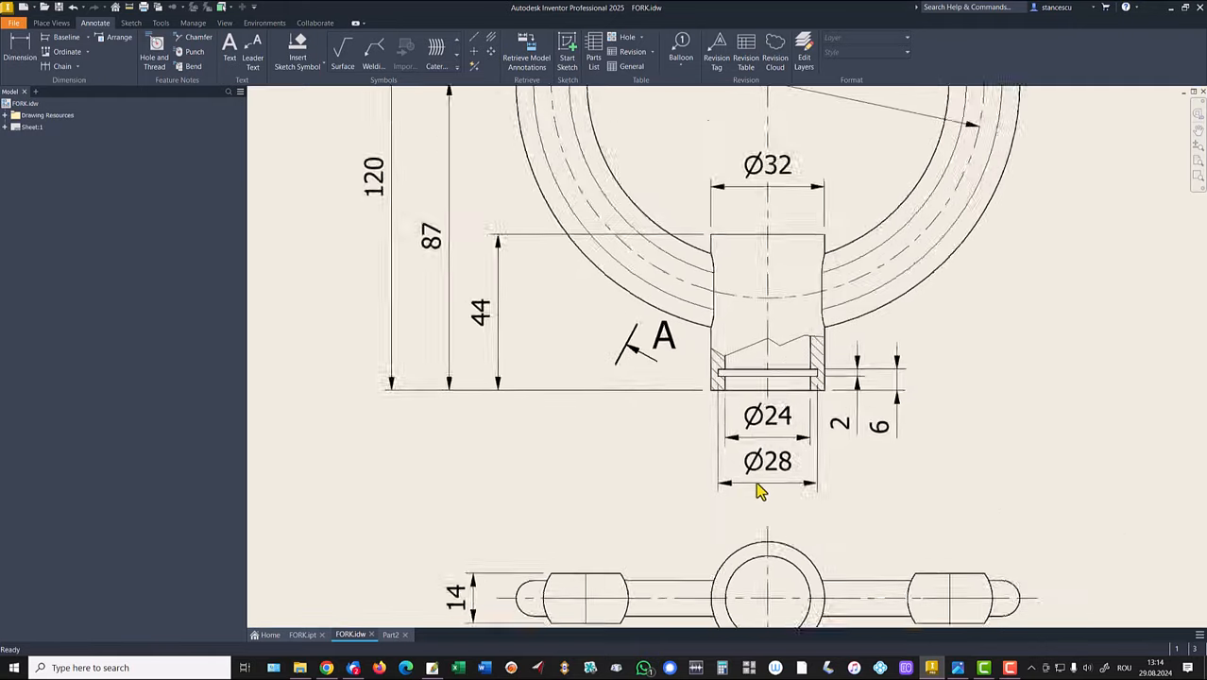
pyautogui.scroll(-4, 774, 486)
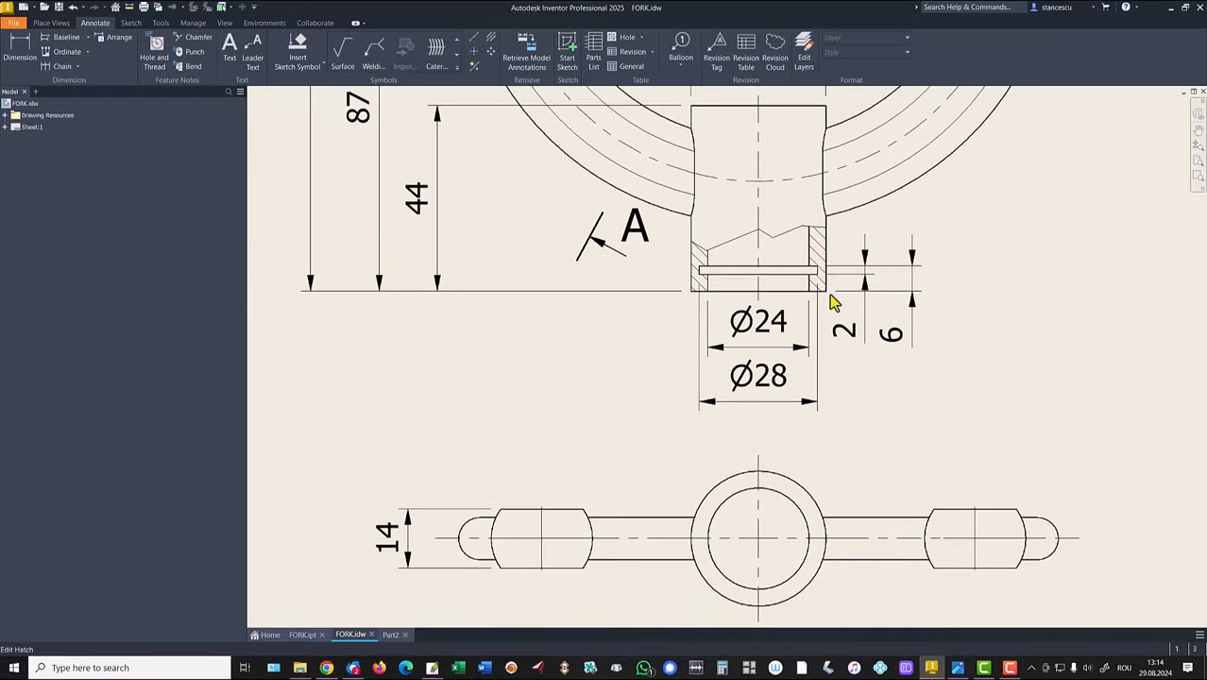
pyautogui.click(853, 336)
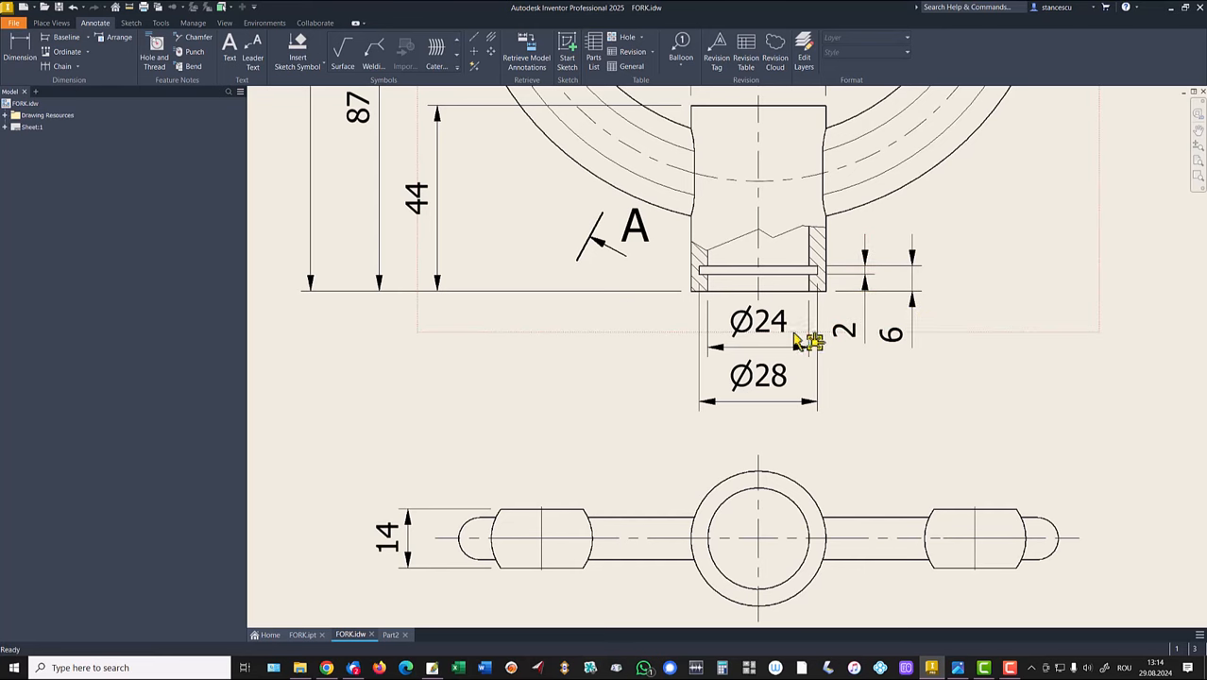
pyautogui.scroll(3, 781, 375)
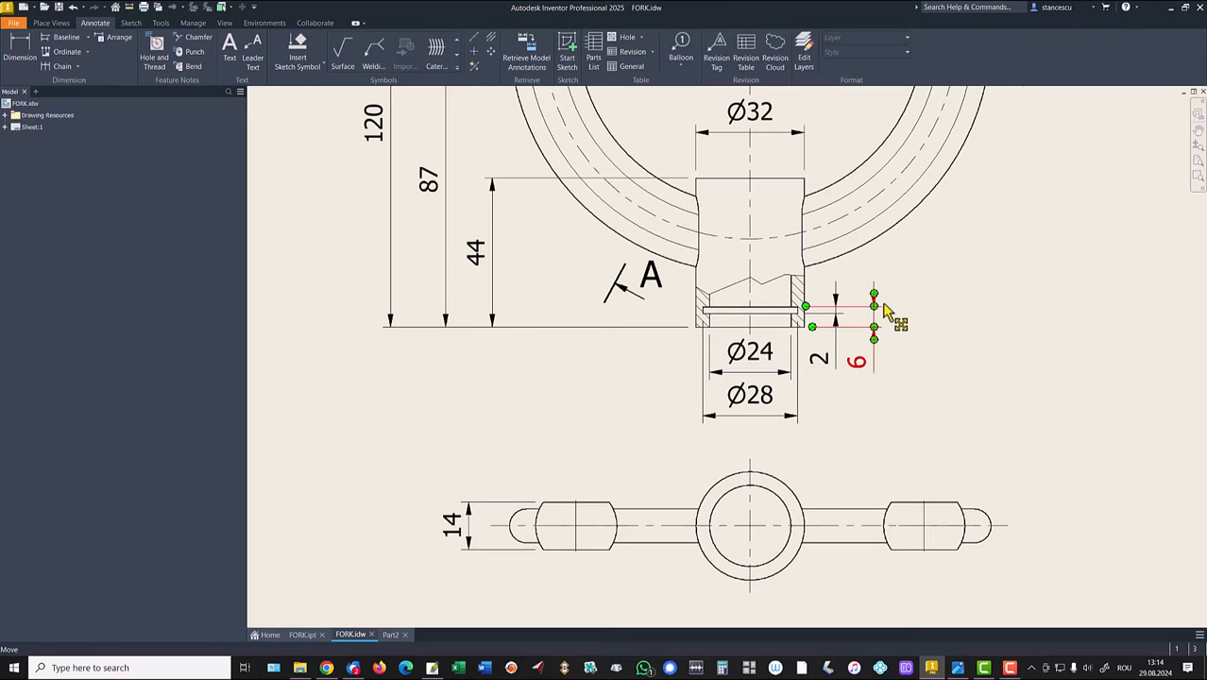
pyautogui.middleClick(953, 306)
pyautogui.middleClick(953, 306)
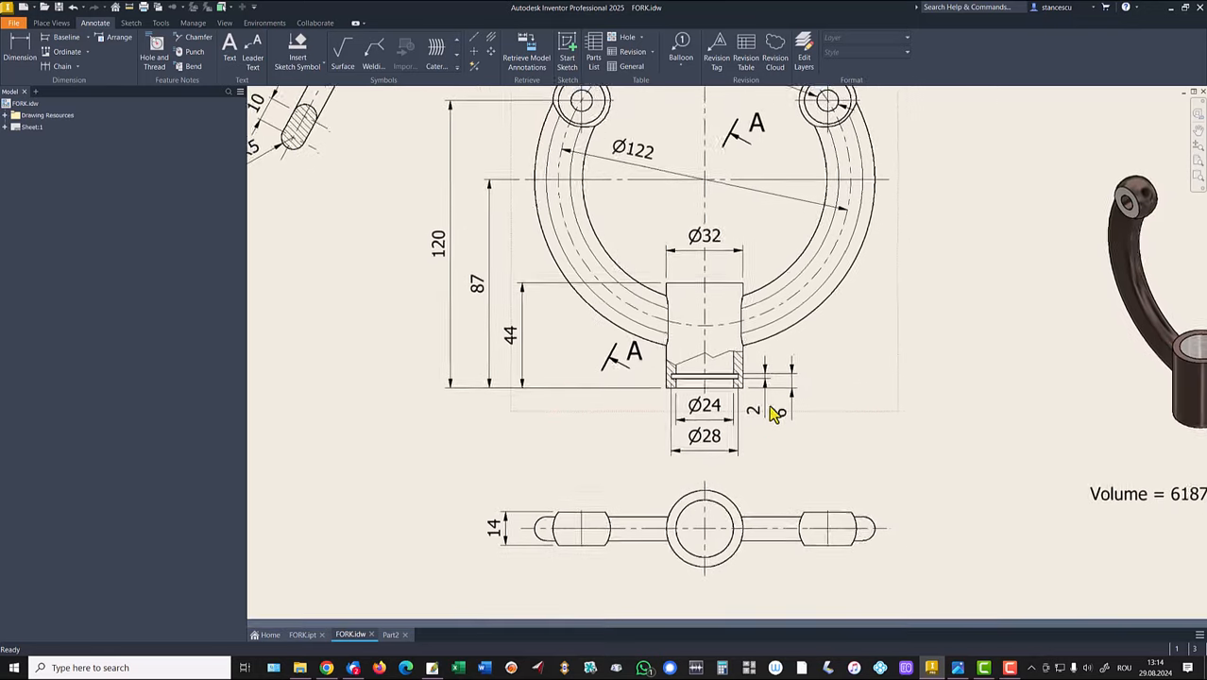
pyautogui.press('Home')
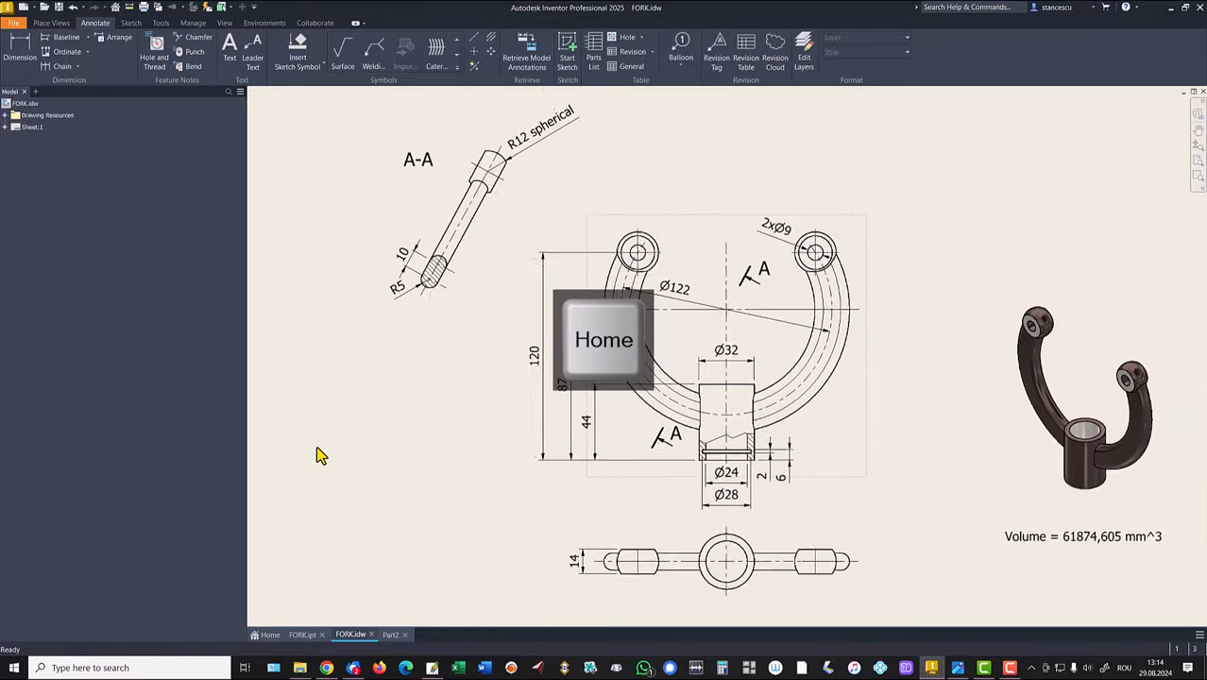
# In Part2, start a sketch on the XY plane and slice the model graphics at that plane
pyautogui.click(391, 634)
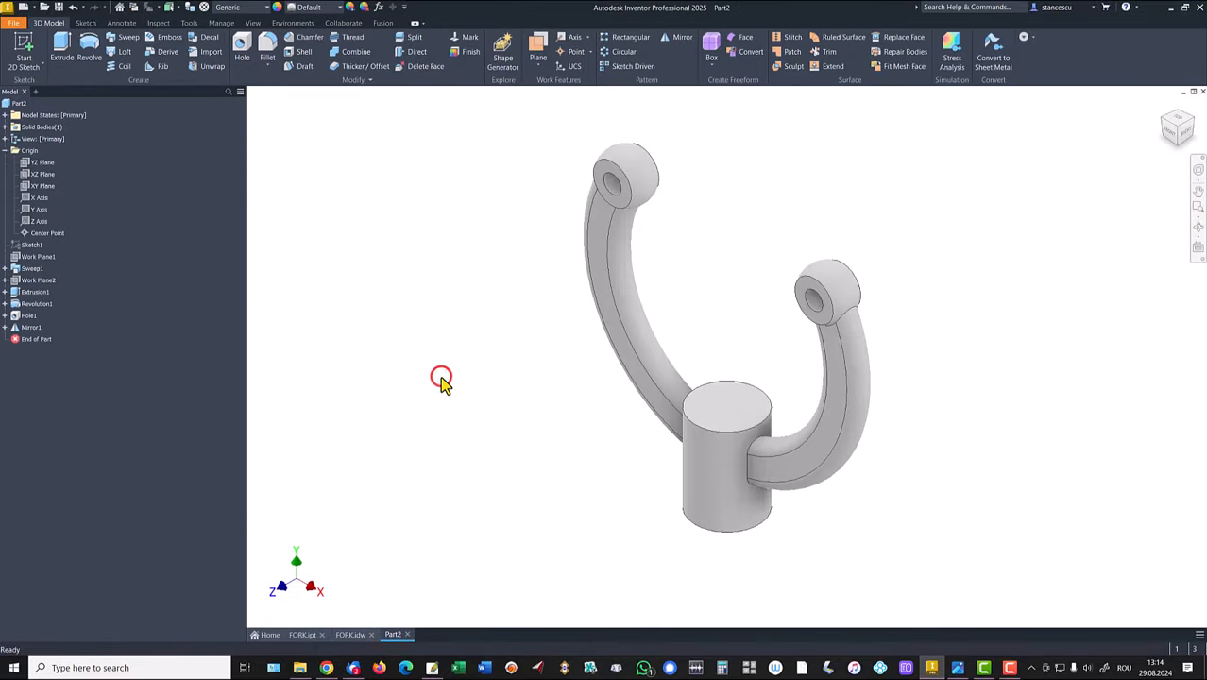
pyautogui.click(41, 193)
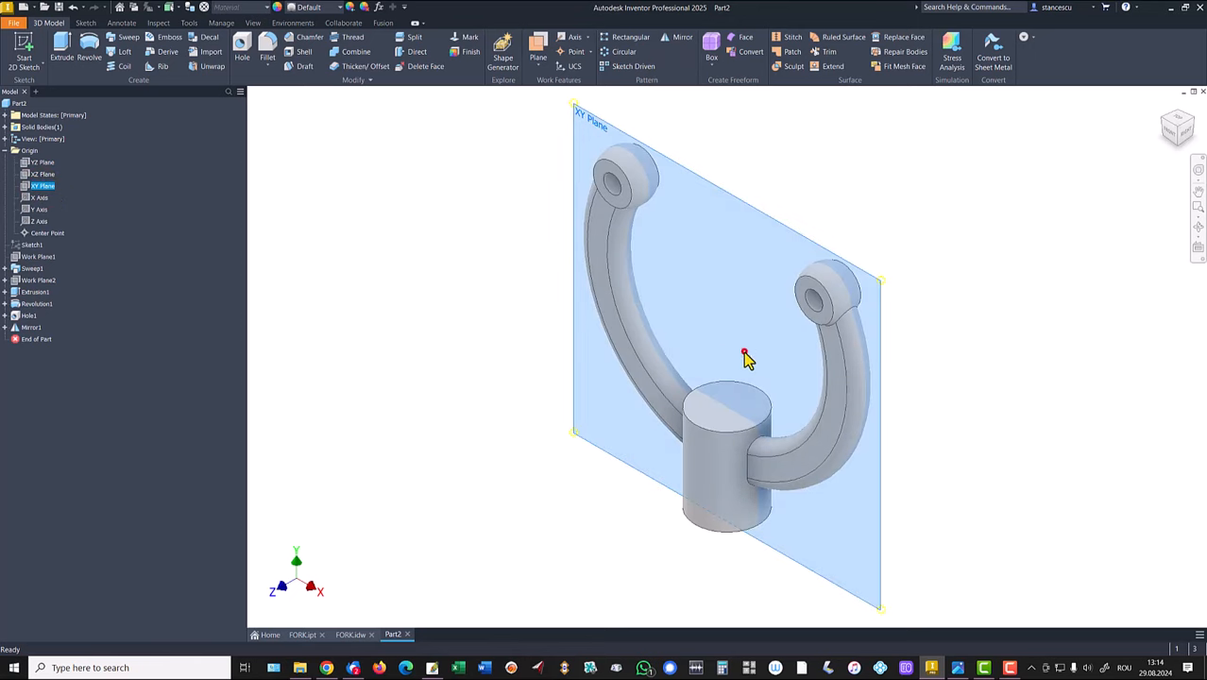
pyautogui.click(744, 354)
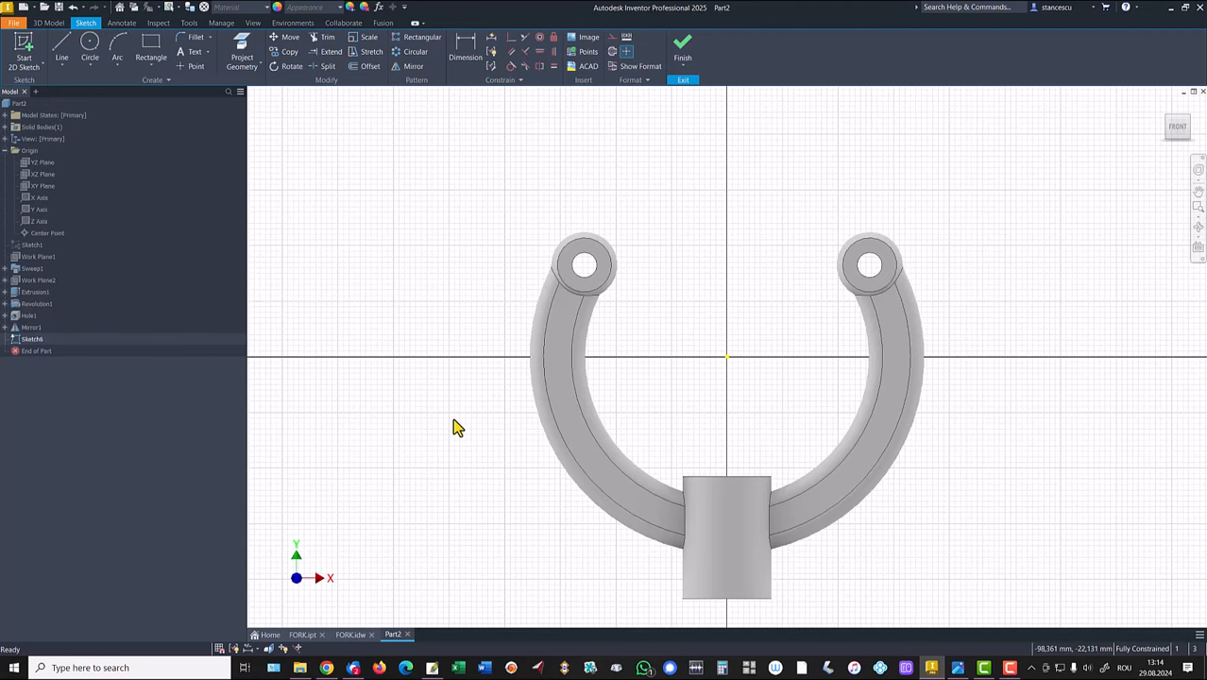
pyautogui.press('Home')
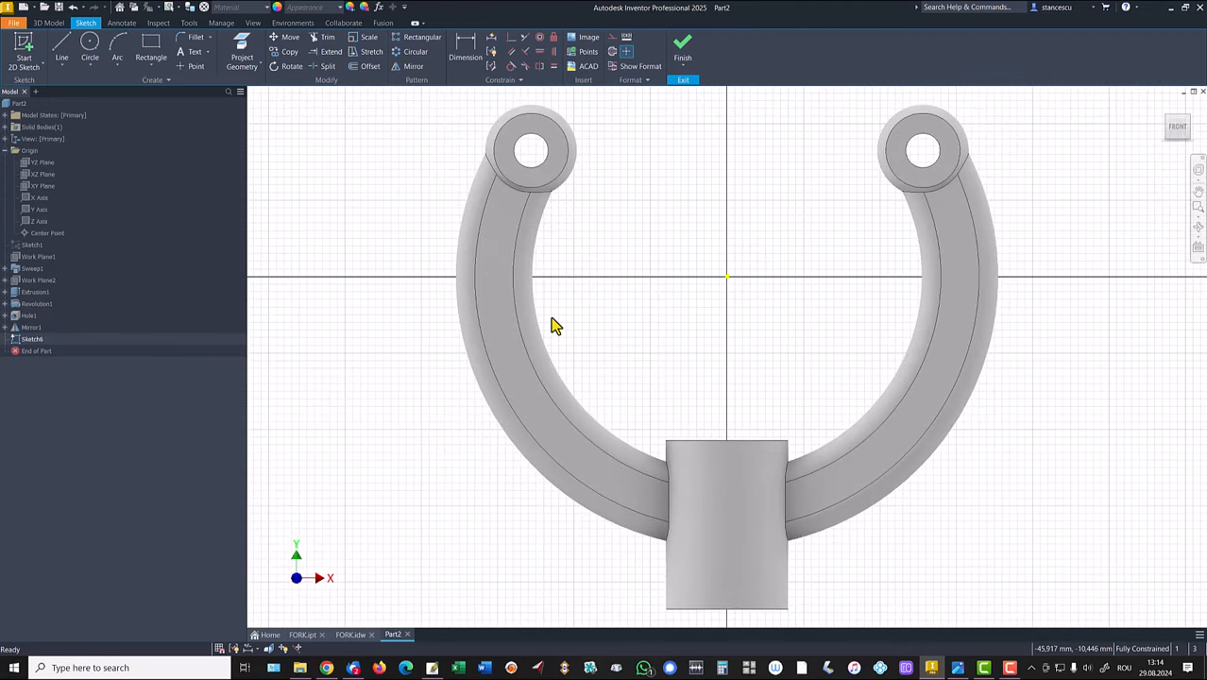
pyautogui.press('F7')
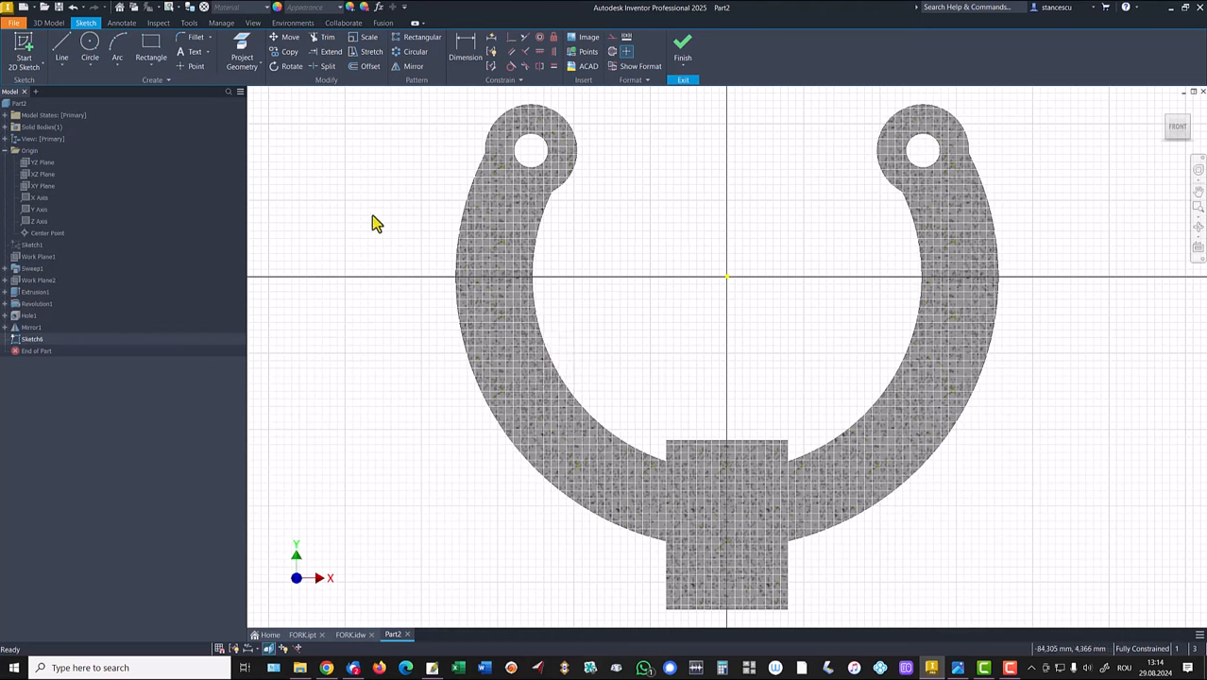
# Sketch a rectangle from the origin to the hub's bottom edge, about 11.5 mm wide and 87 mm tall
pyautogui.click(151, 45)
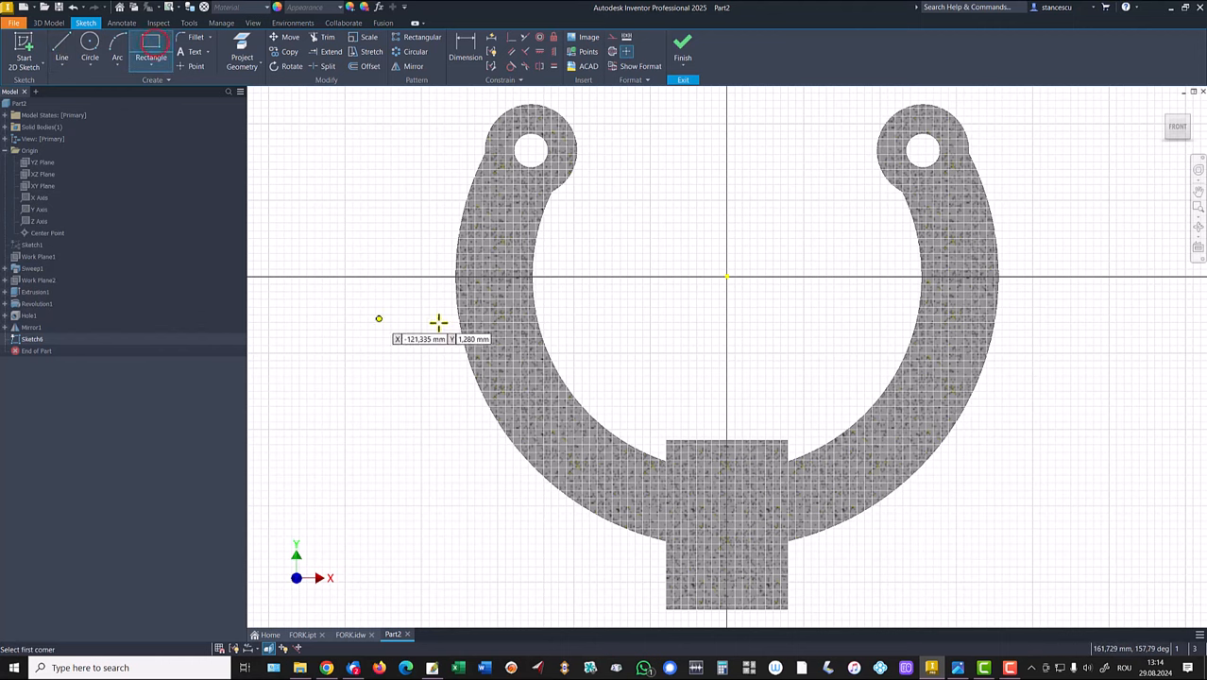
pyautogui.click(725, 275)
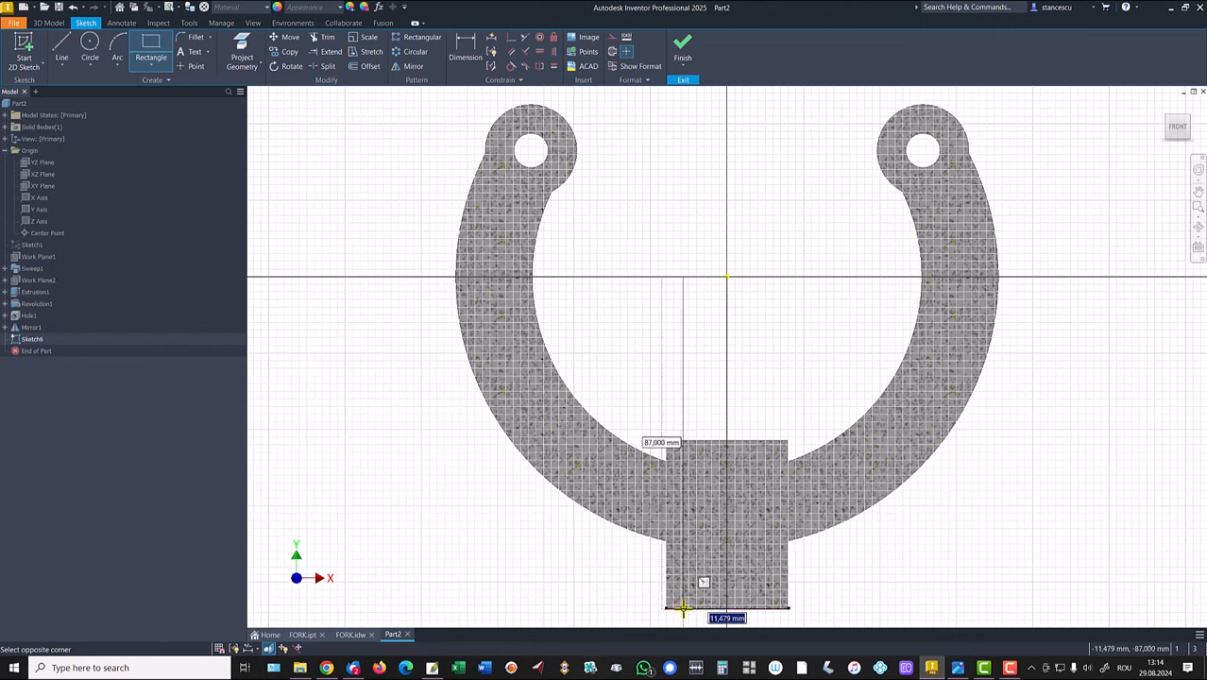
pyautogui.click(683, 609)
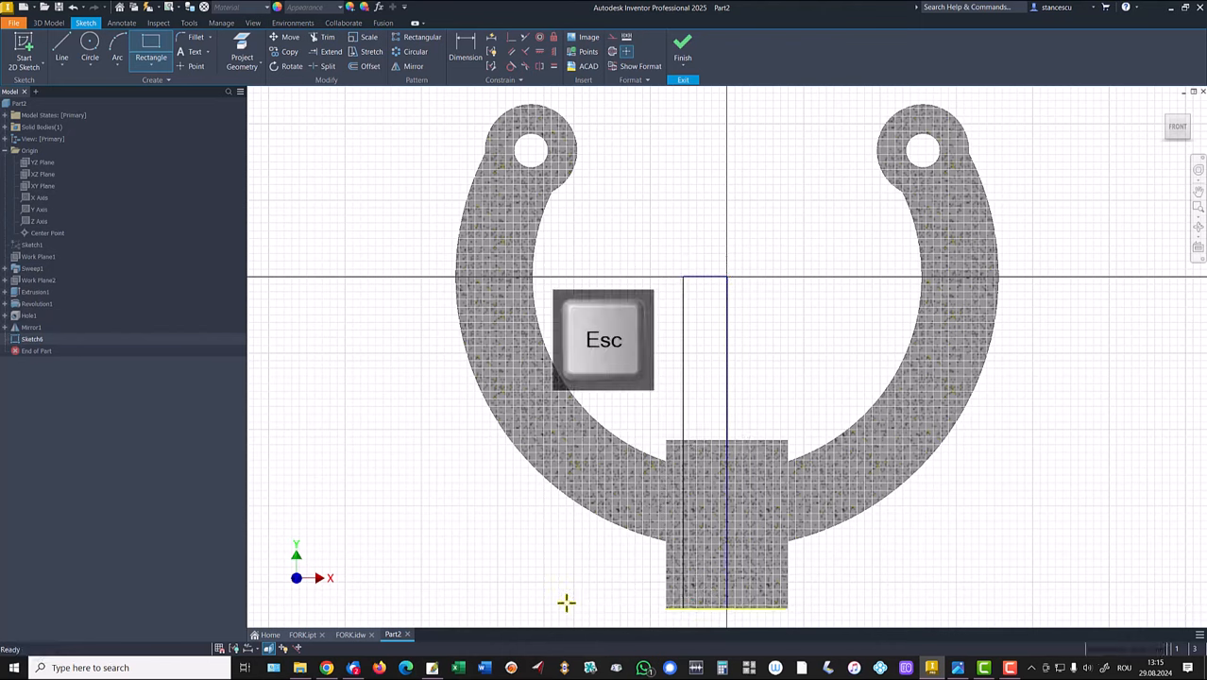
pyautogui.press('Escape')
# Convert the rectangle's long side on the hub axis into a centerline
pyautogui.moveTo(755, 387); pyautogui.dragTo(705, 420)
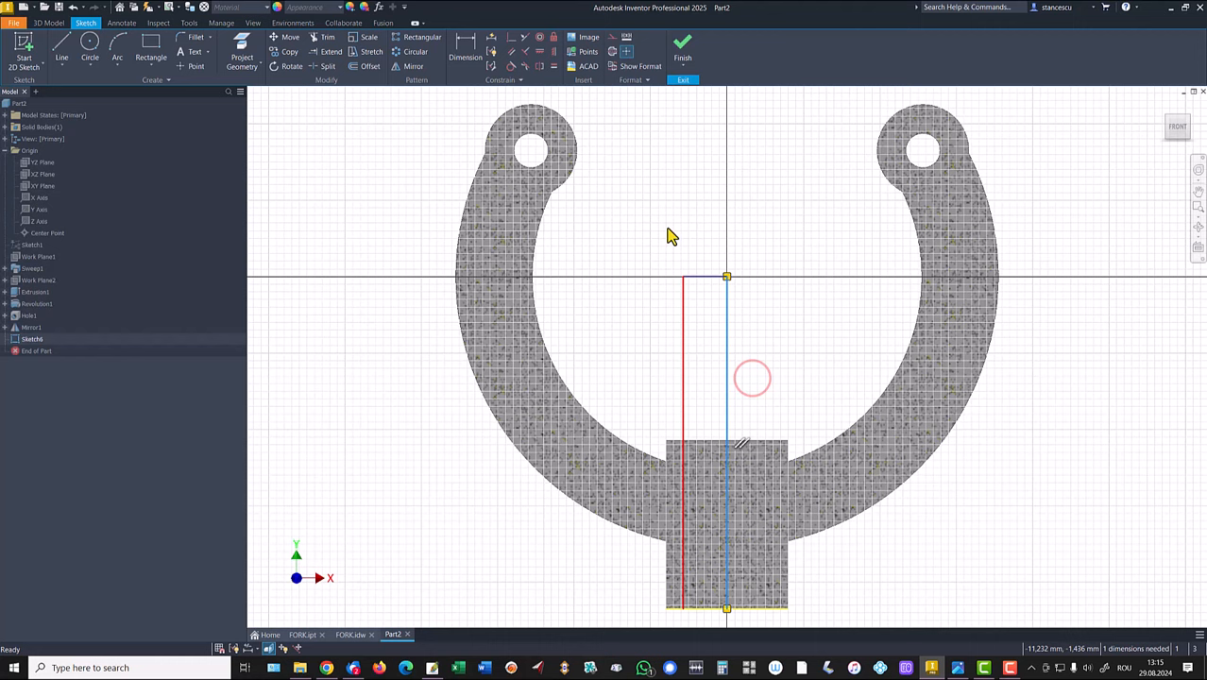
pyautogui.click(612, 52)
pyautogui.click(635, 155)
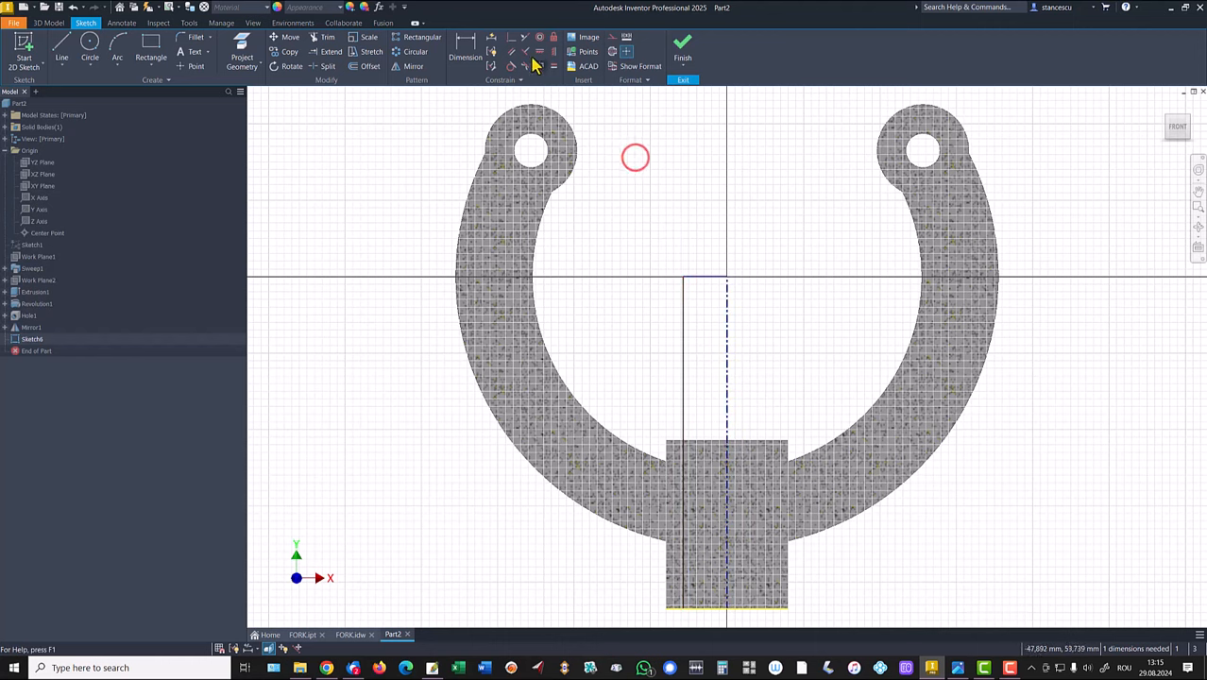
# Dimension the rectangle's outer long side as a 24 mm diameter about the centerline
pyautogui.press('d')
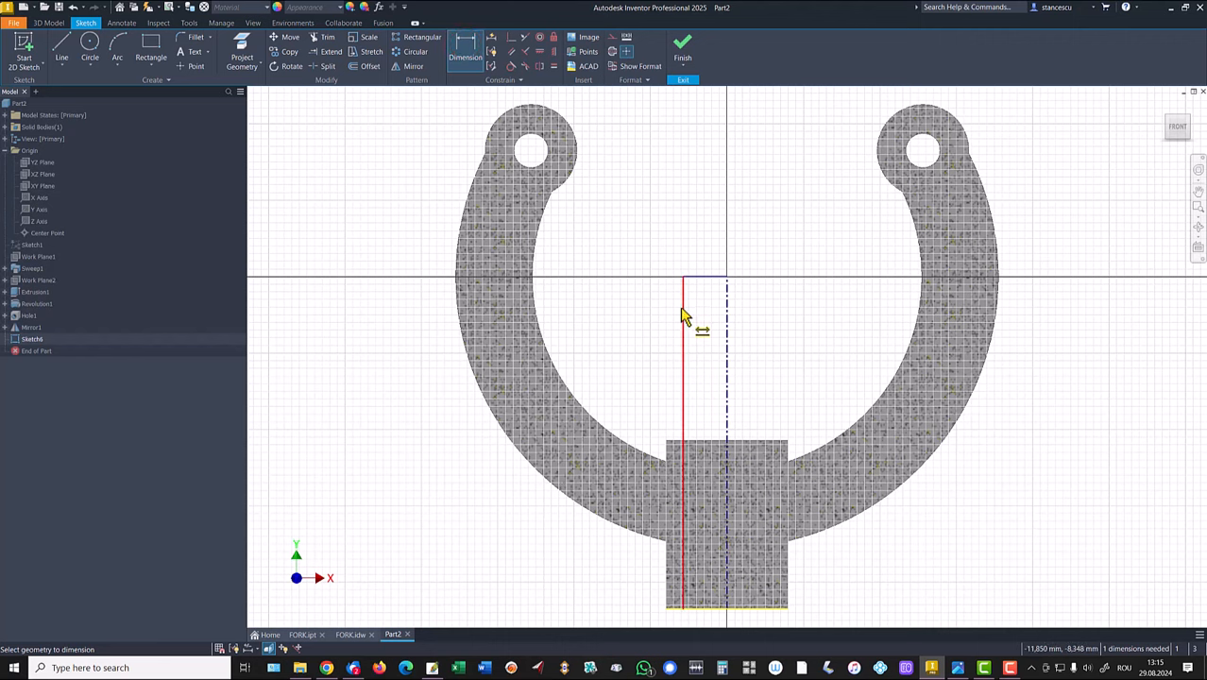
pyautogui.click(682, 307)
pyautogui.click(726, 330)
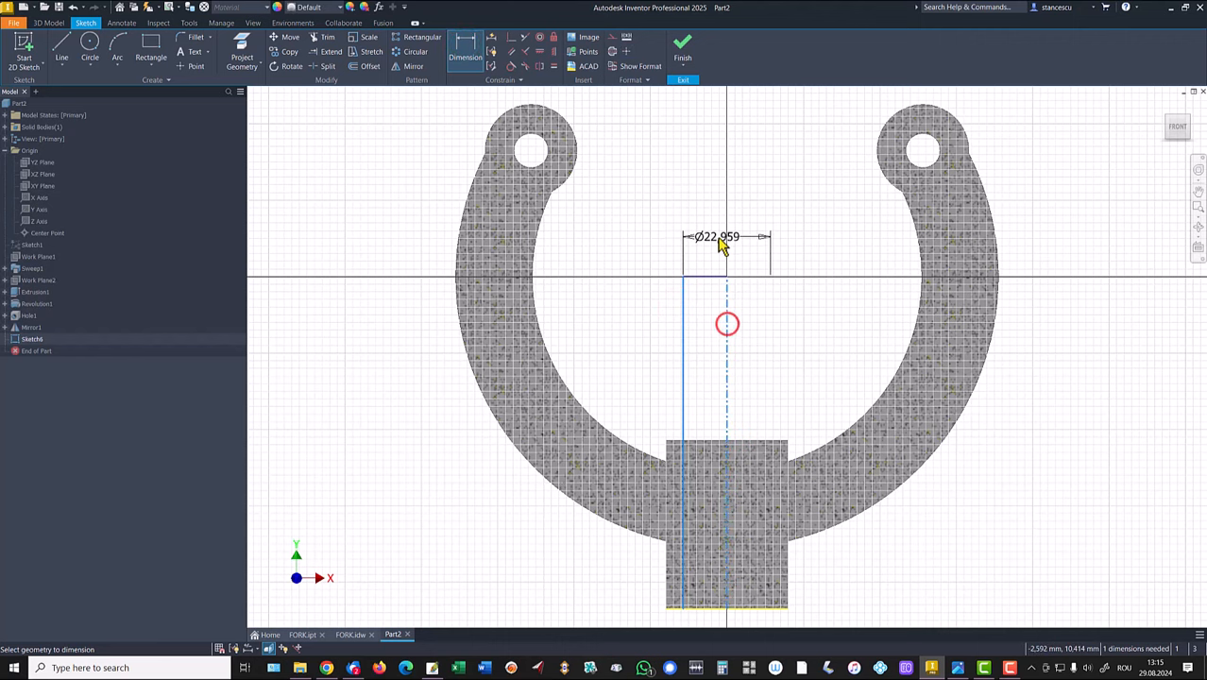
pyautogui.click(718, 240)
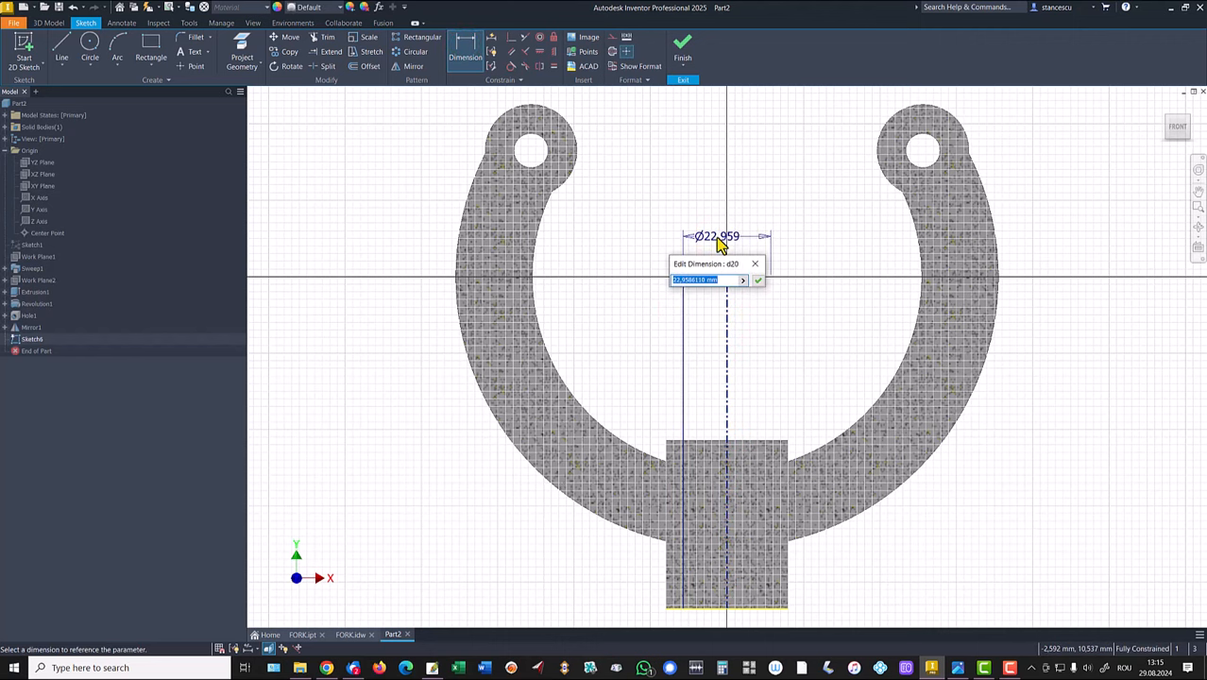
pyautogui.write('24')
pyautogui.press('Return')
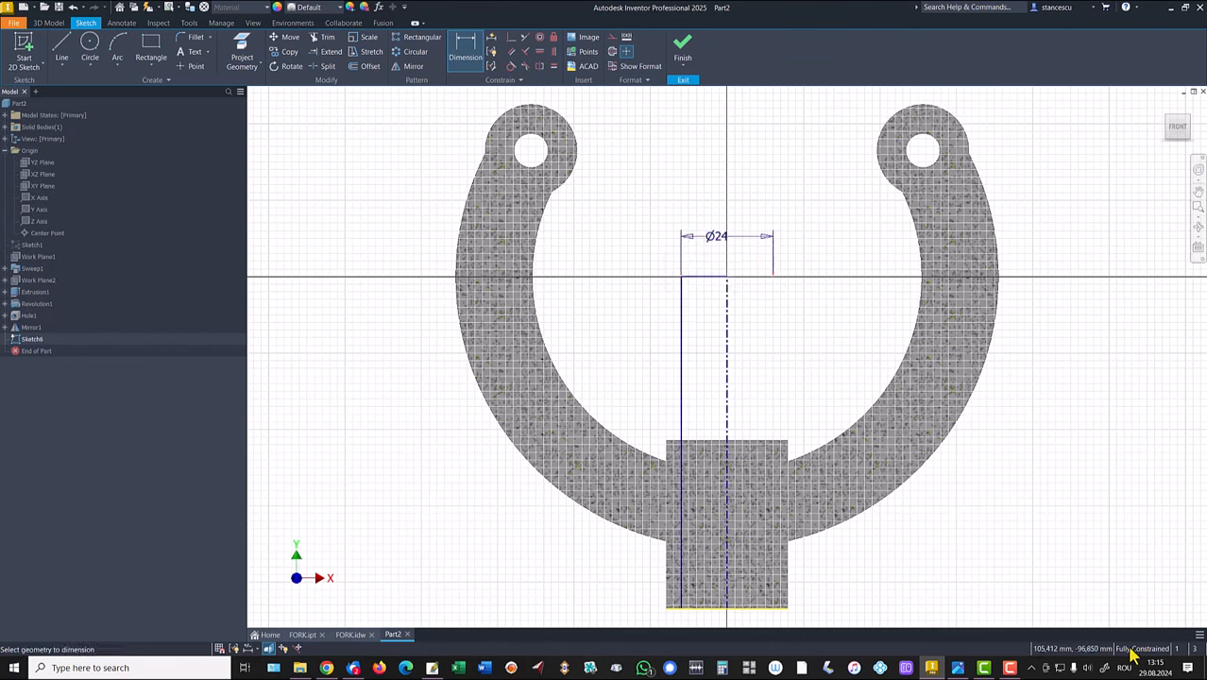
# Sketch a small groove rectangle within the hub wall near its lower end, with one side on the bore line
pyautogui.scroll(-4, 747, 580)
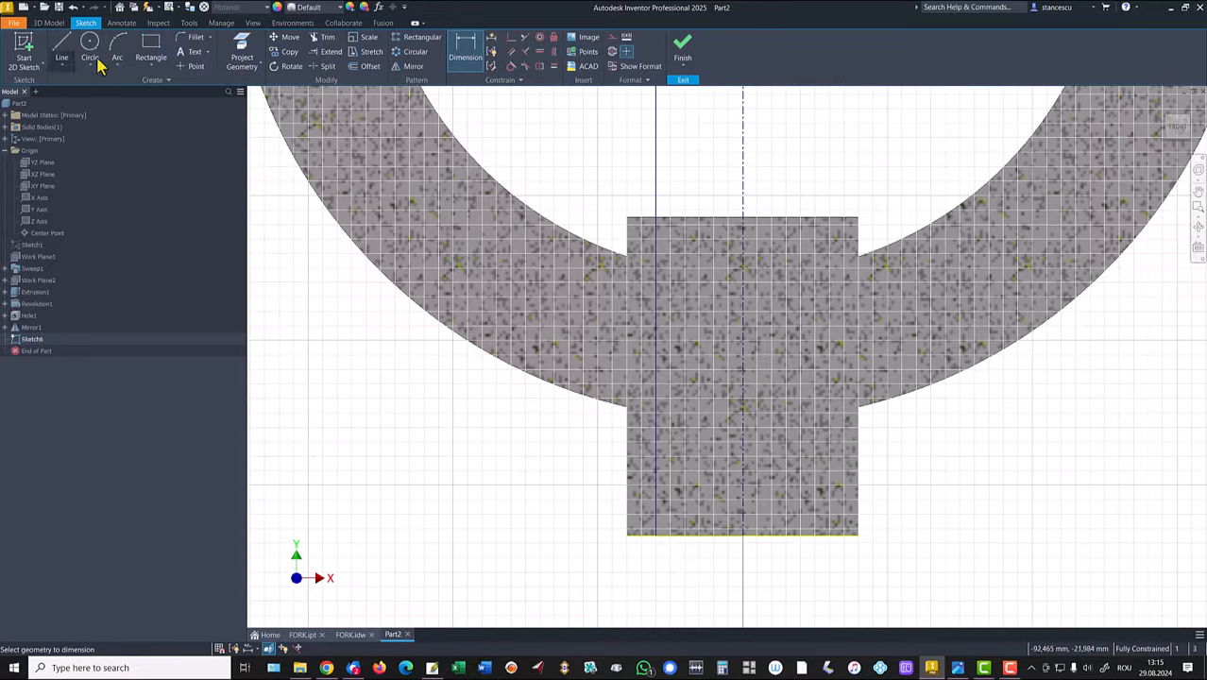
pyautogui.click(151, 45)
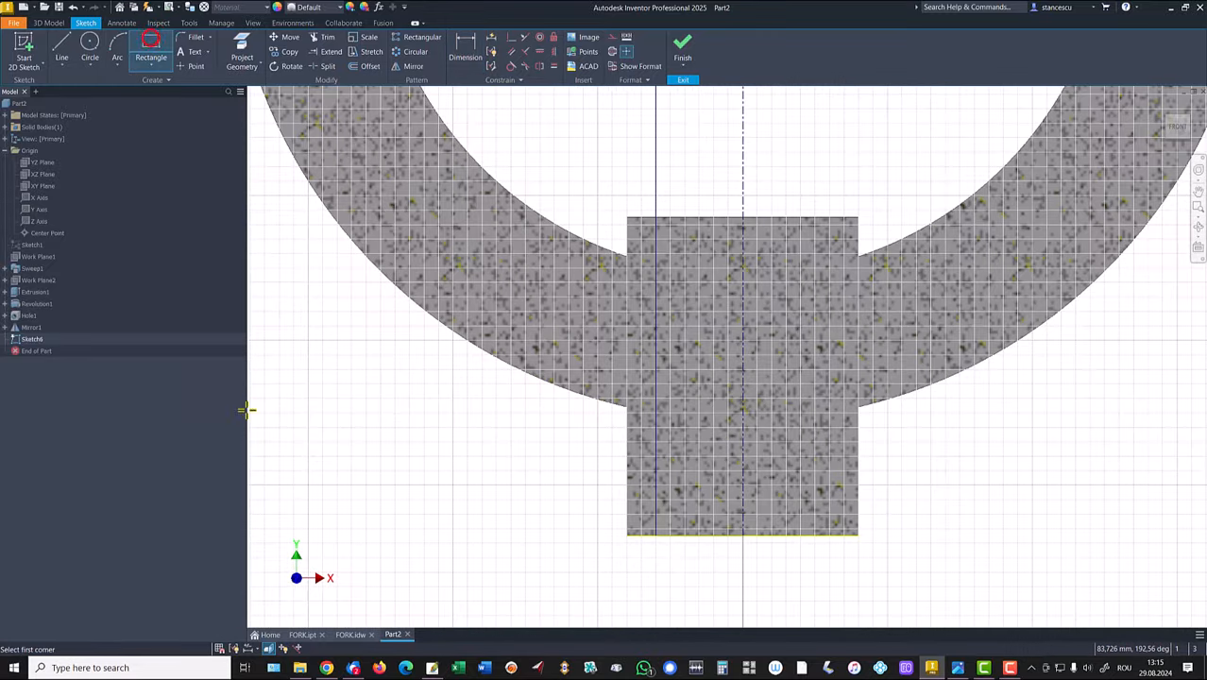
pyautogui.click(637, 466)
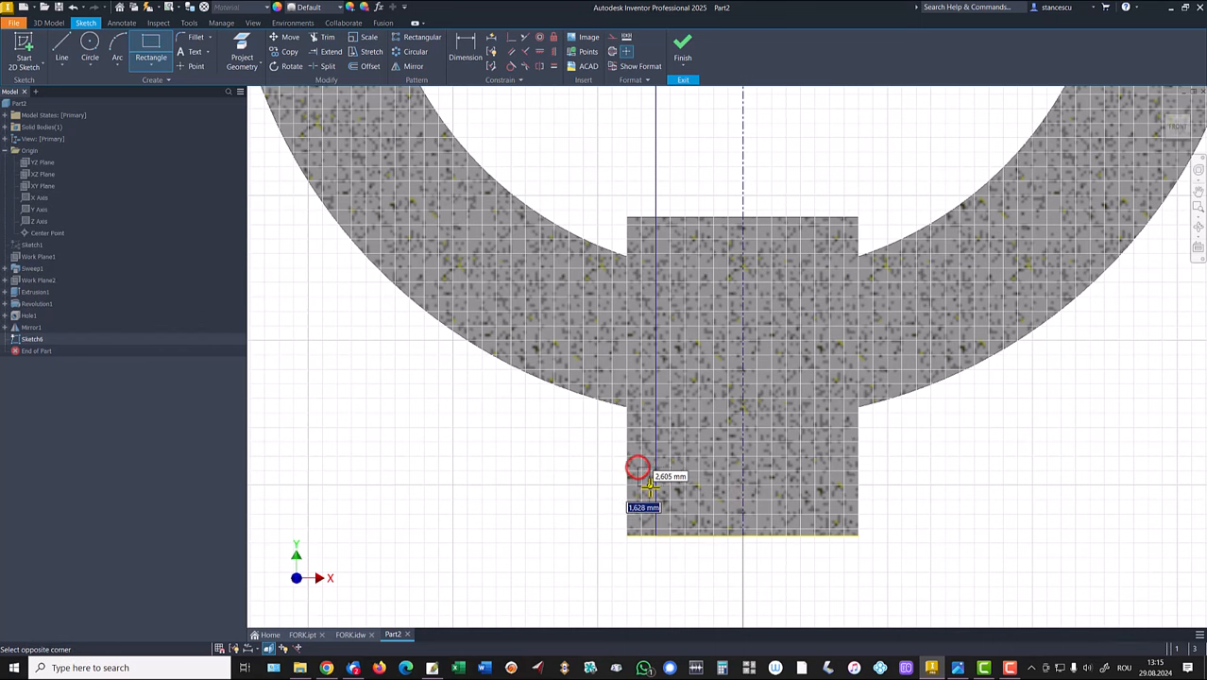
pyautogui.click(655, 491)
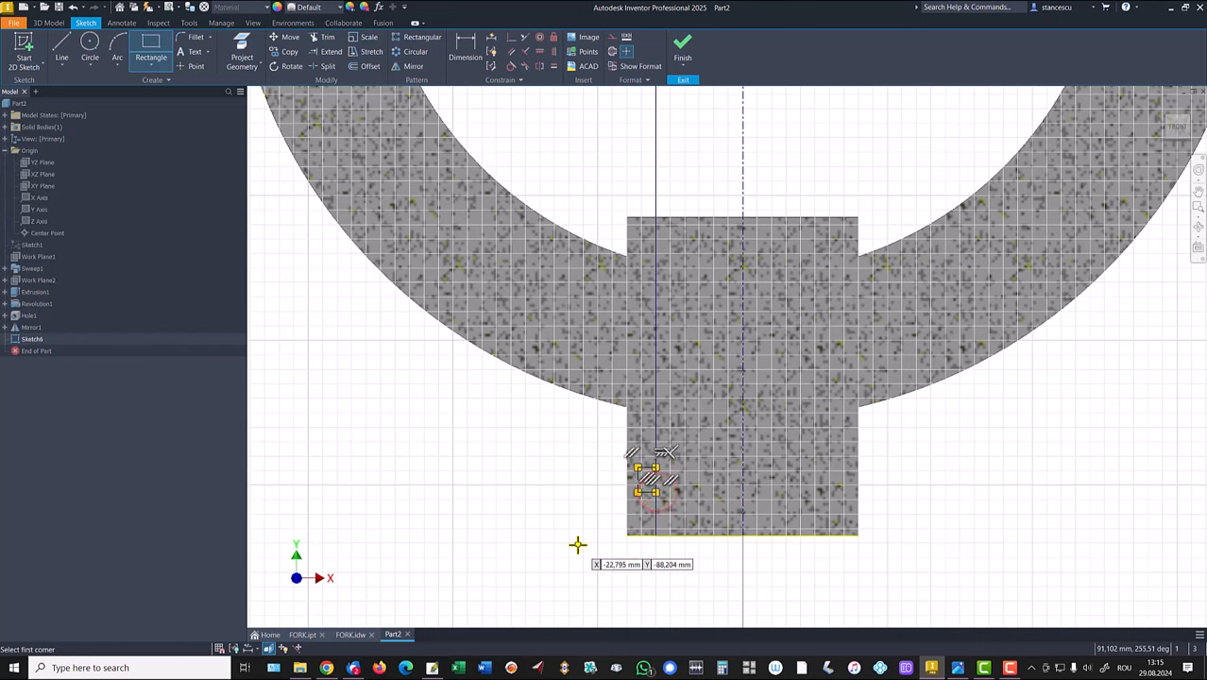
pyautogui.press('Escape')
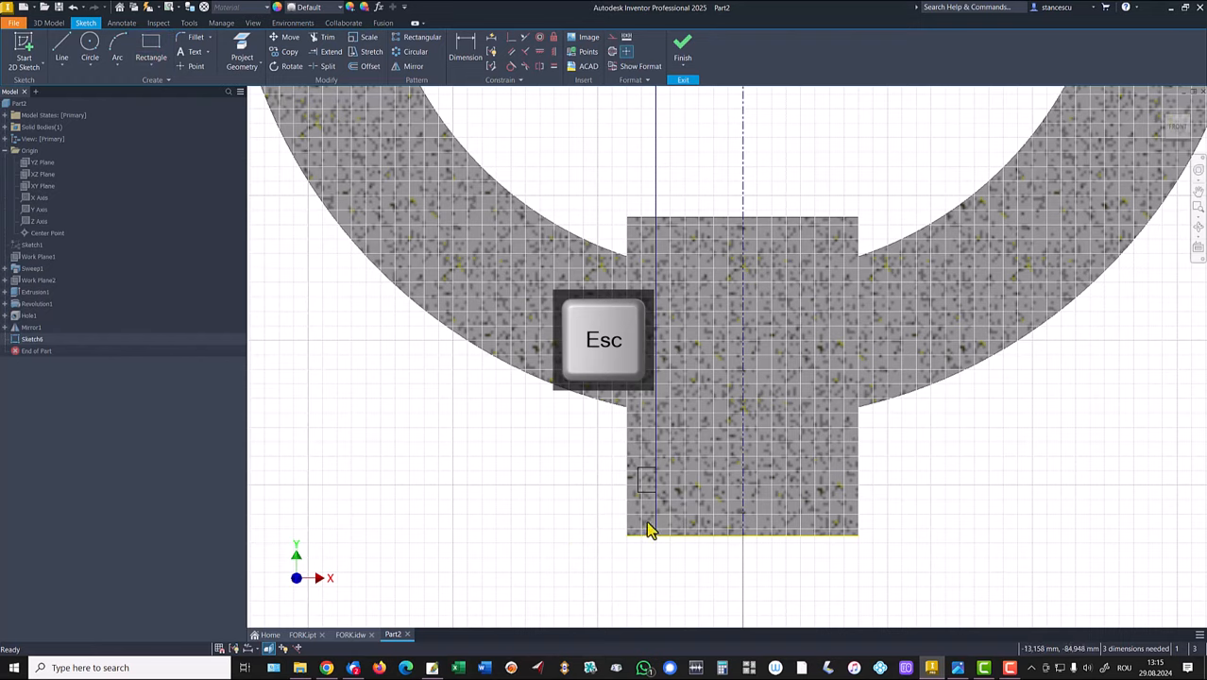
# Split the bore line at the groove rectangle's upper and lower corners
pyautogui.scroll(3, 735, 485)
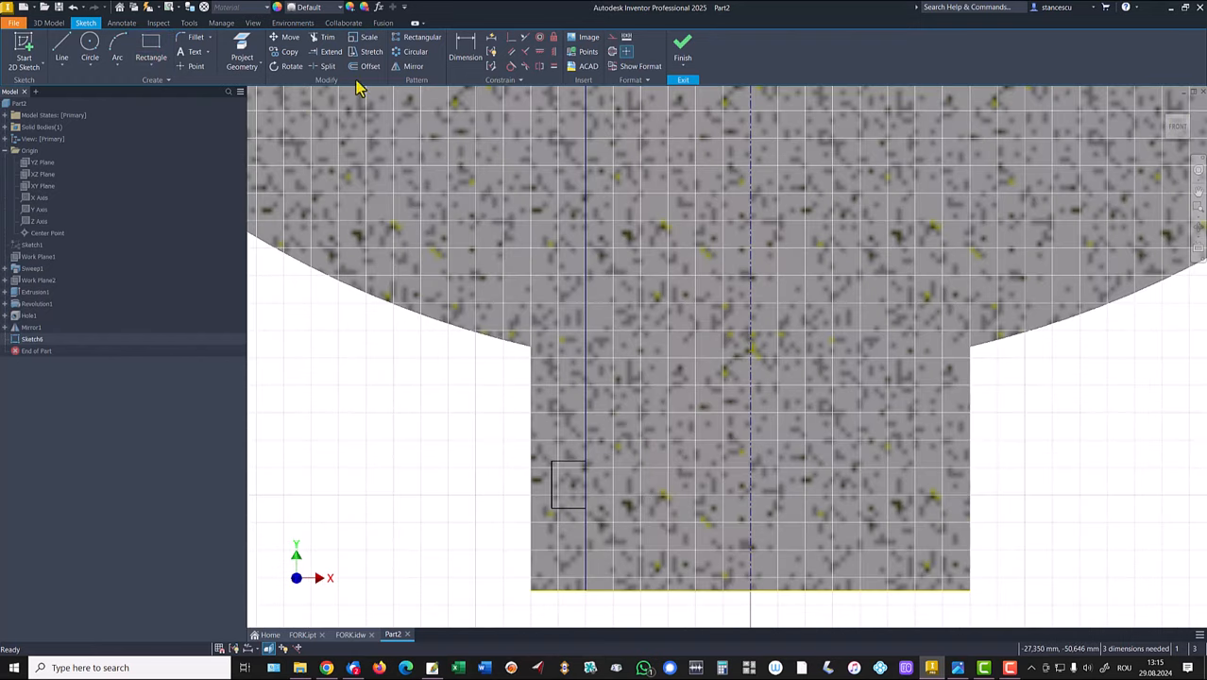
pyautogui.click(323, 64)
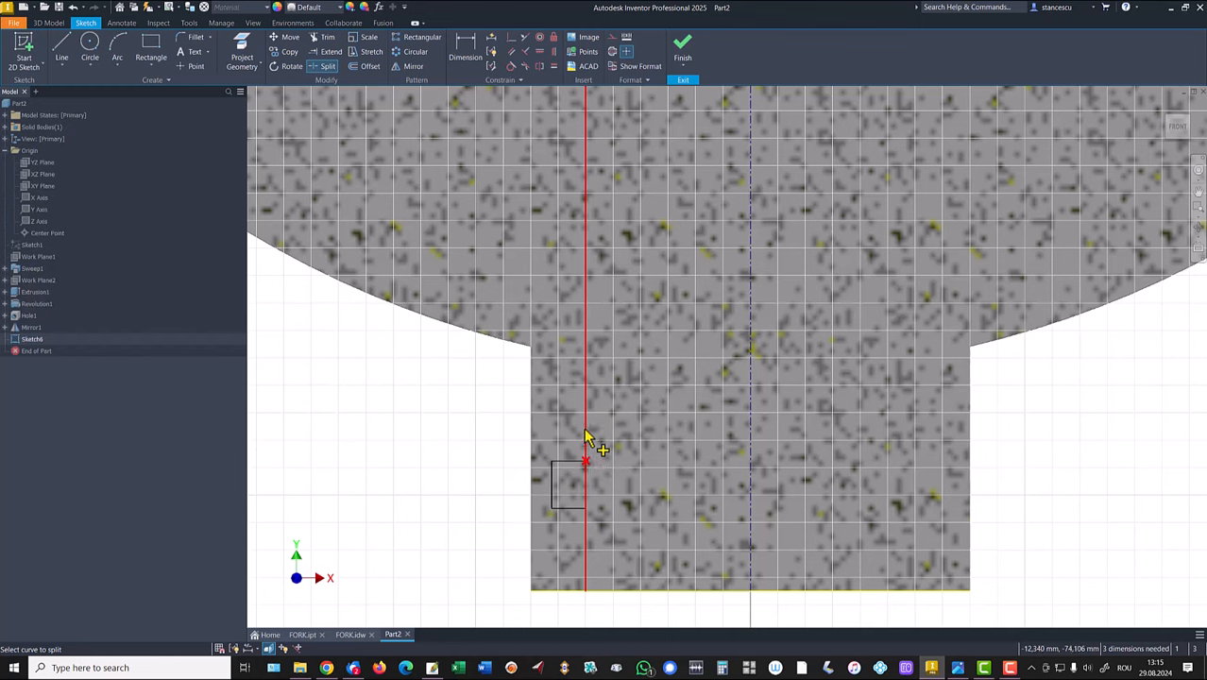
pyautogui.click(585, 463)
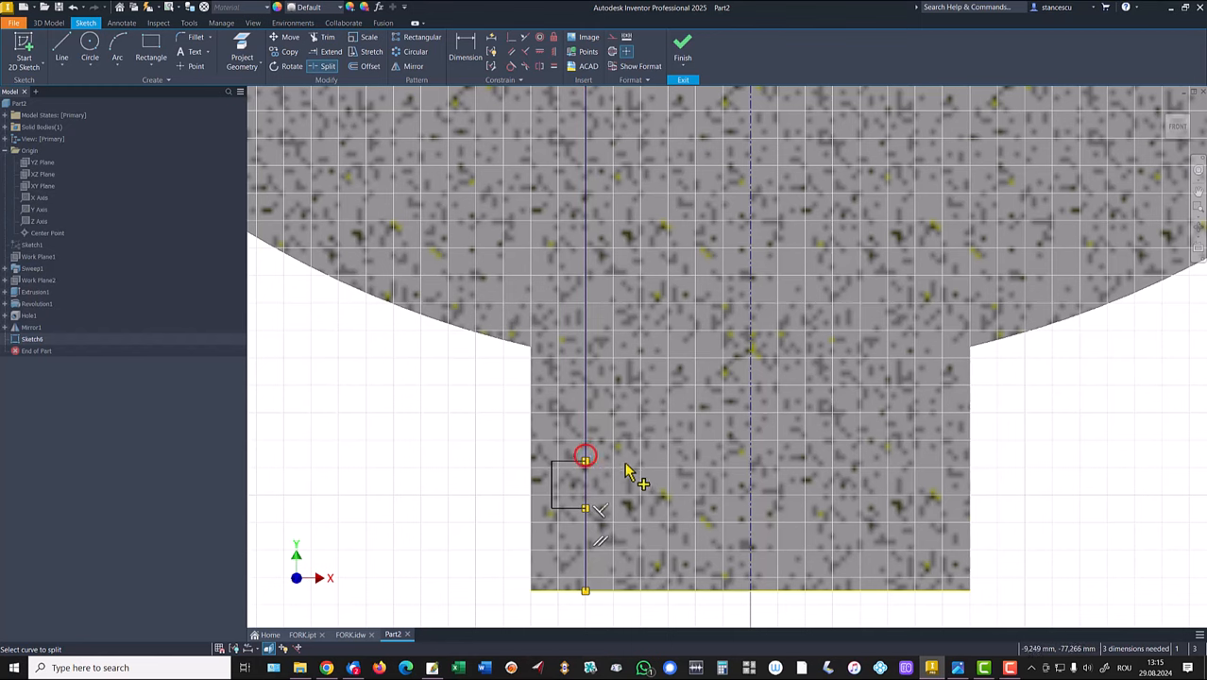
pyautogui.click(585, 528)
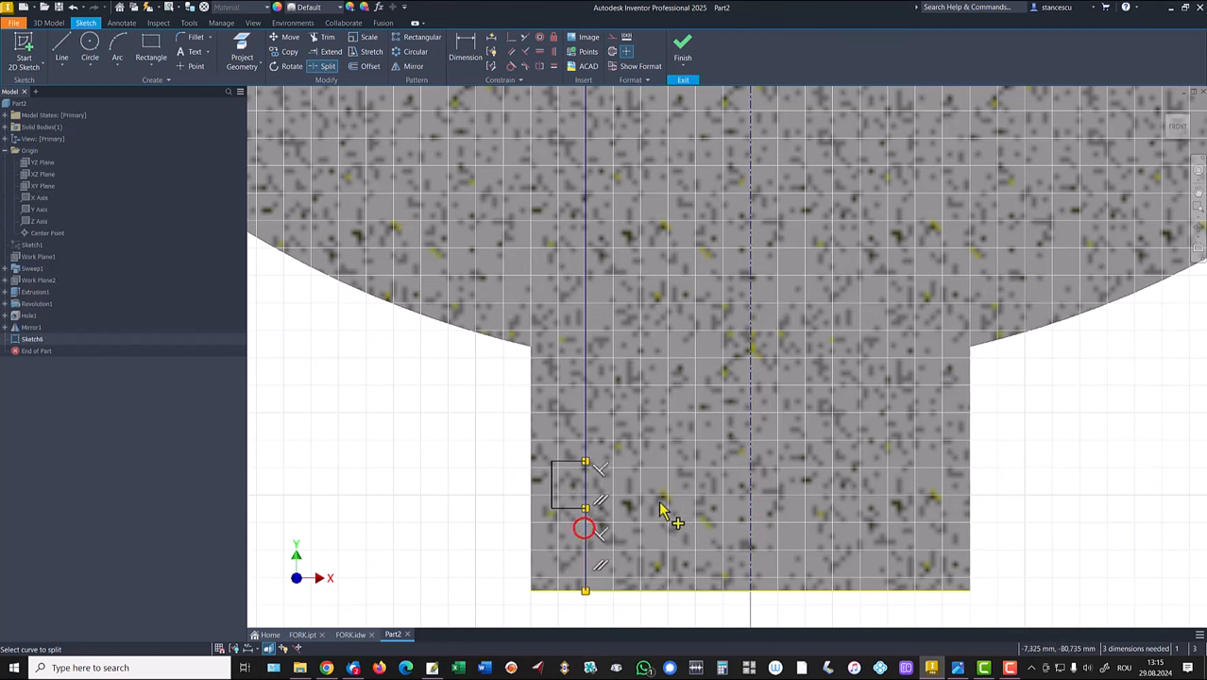
pyautogui.press('Escape')
# Convert the bore-line segment between the groove's corners into construction geometry
pyautogui.moveTo(627, 479); pyautogui.dragTo(570, 487)
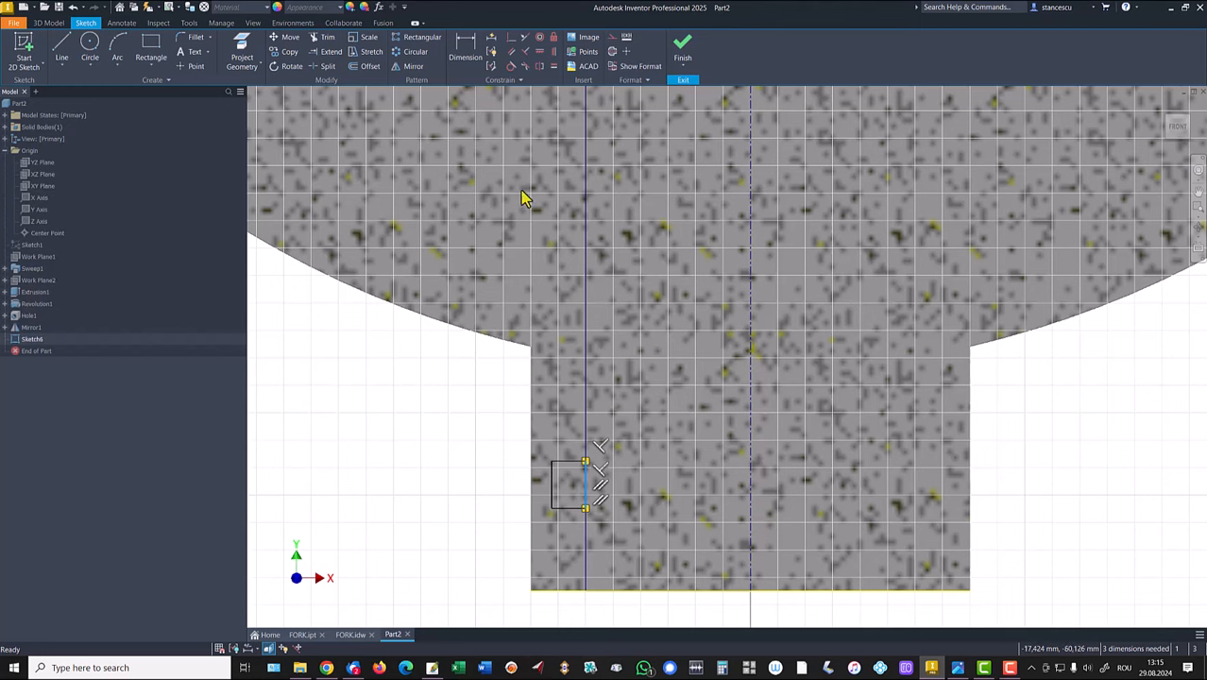
pyautogui.rightClick(402, 418)
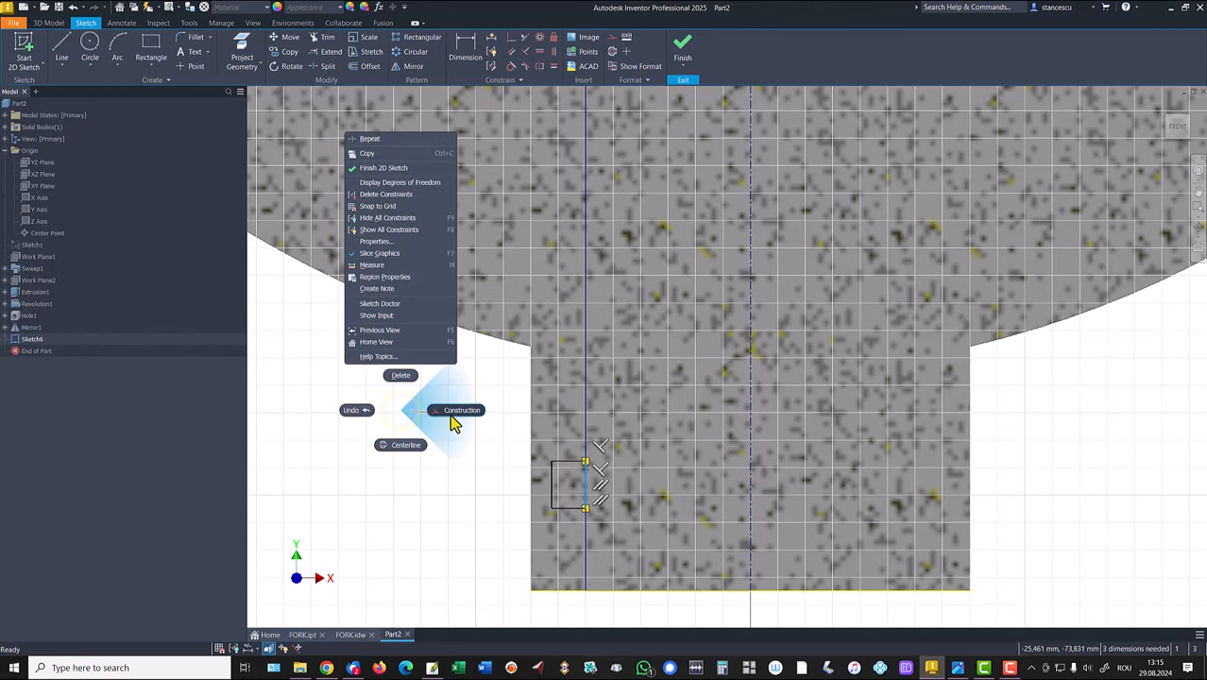
pyautogui.click(451, 416)
pyautogui.click(474, 494)
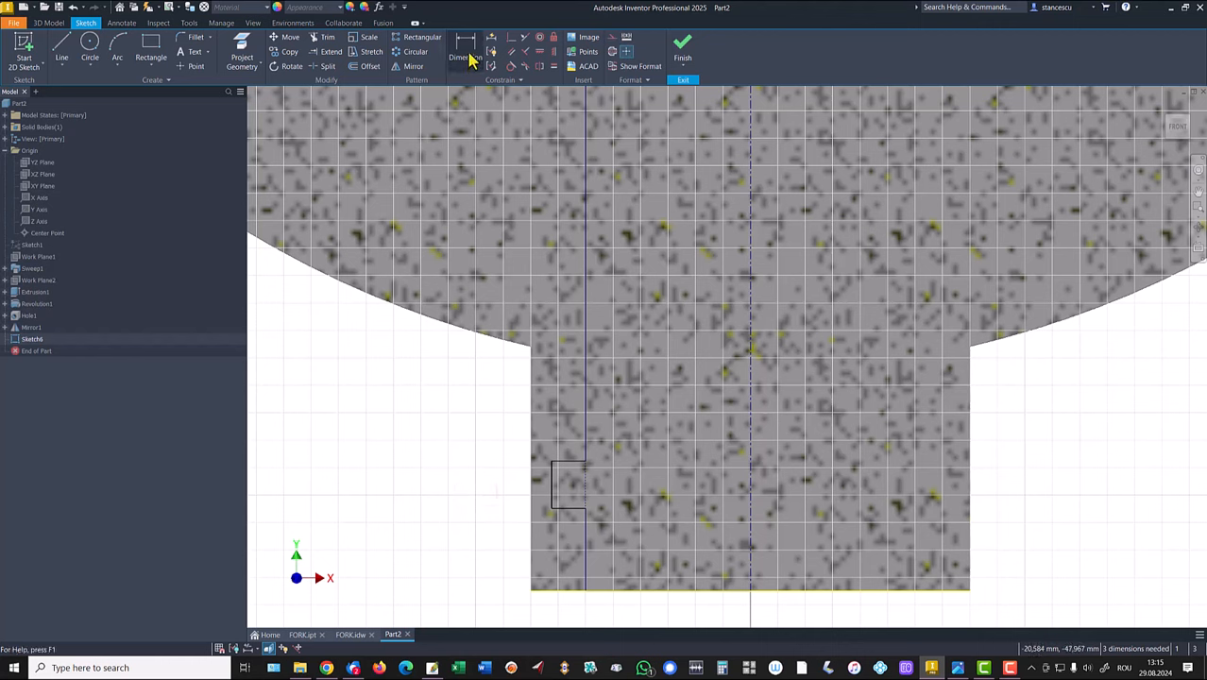
# Dimension the groove's outer side as a 28 mm diameter about the hub centerline
pyautogui.click(550, 472)
pyautogui.click(752, 521)
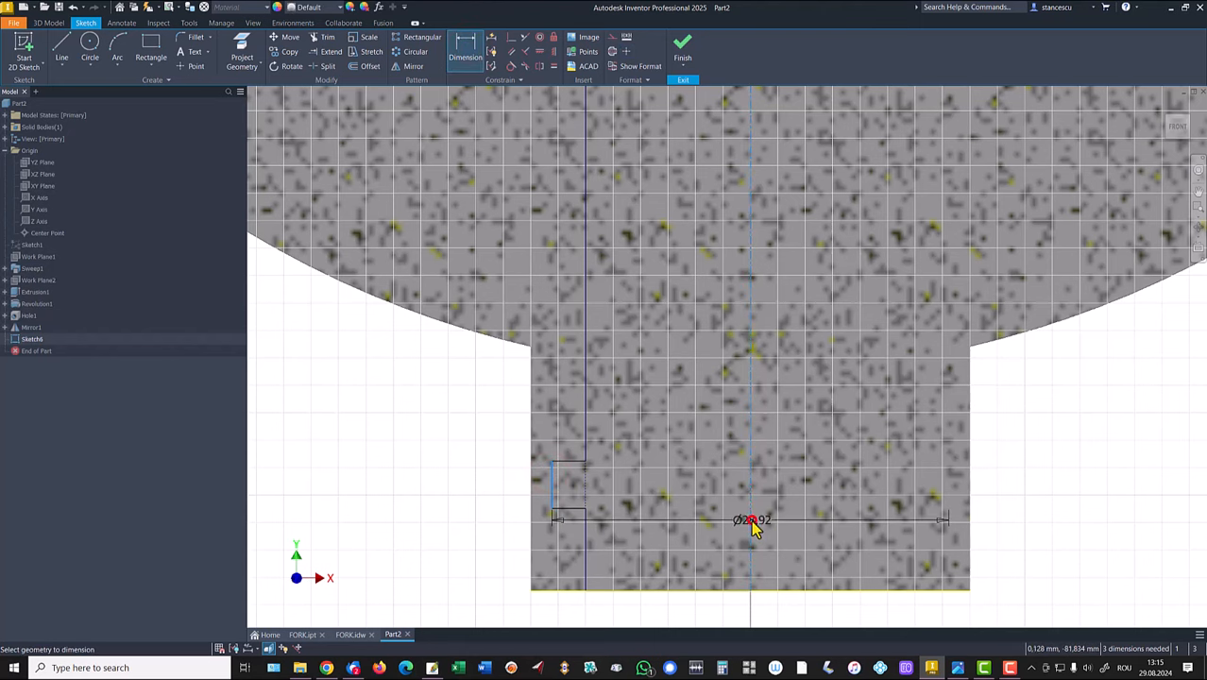
pyautogui.moveTo(754, 519); pyautogui.dragTo(759, 363, button='middle')
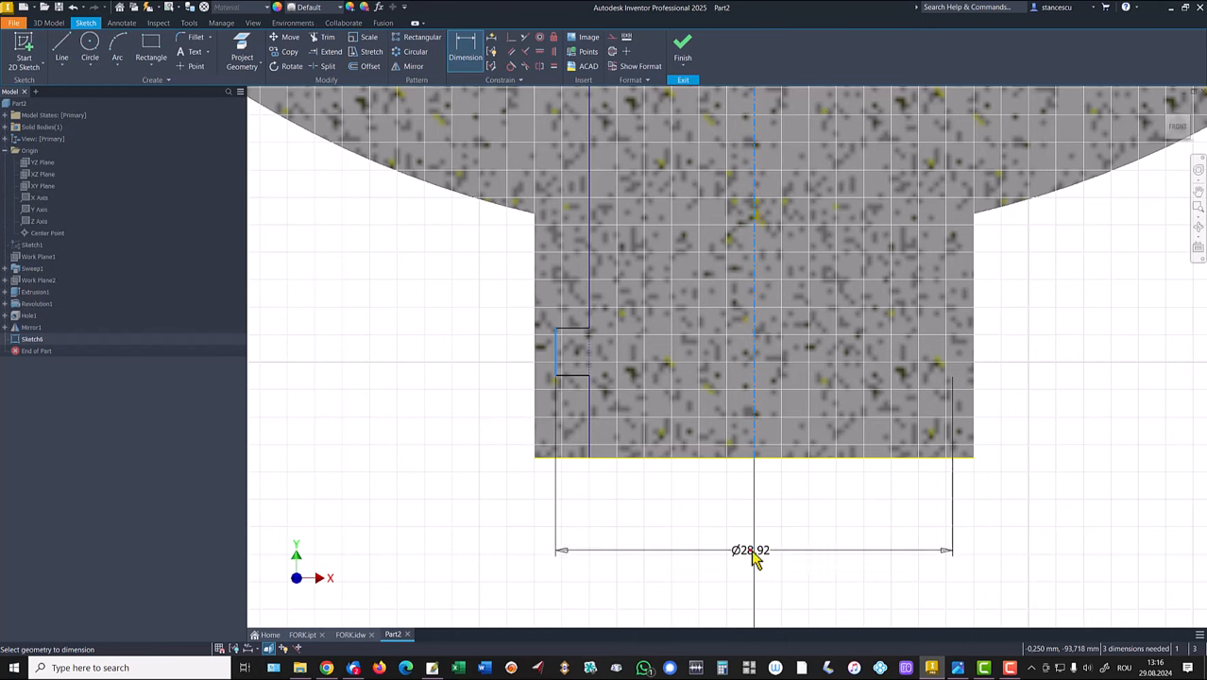
pyautogui.click(750, 554)
pyautogui.write('28')
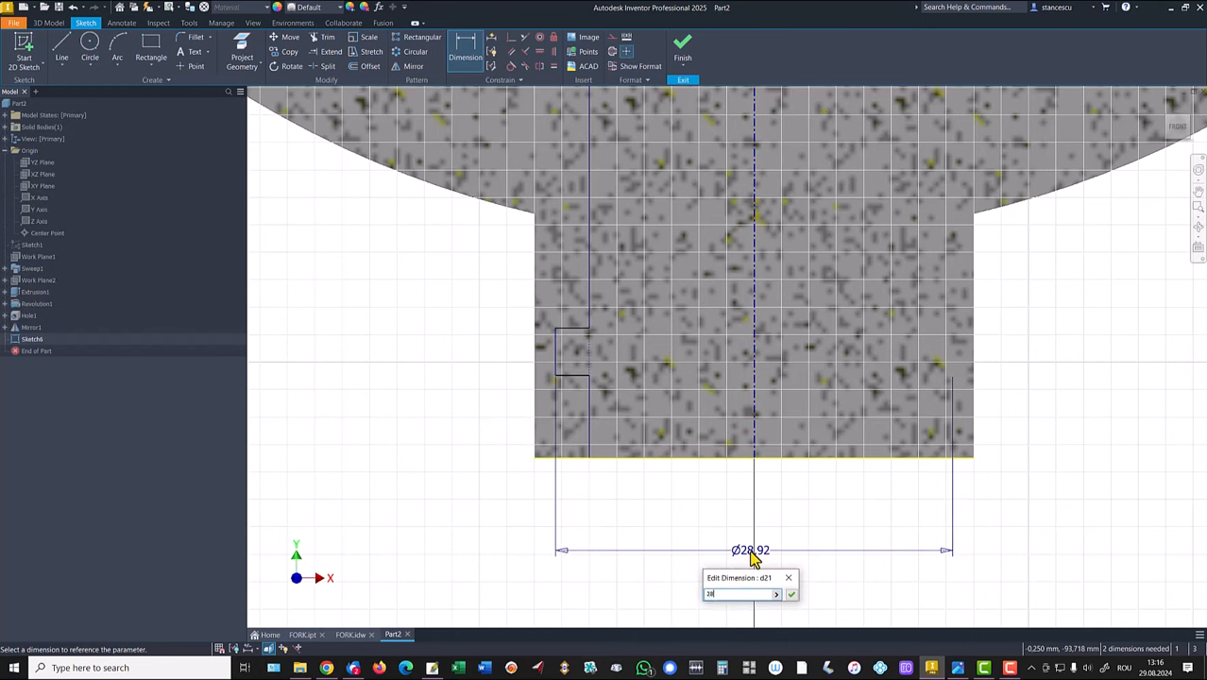
pyautogui.press('Return')
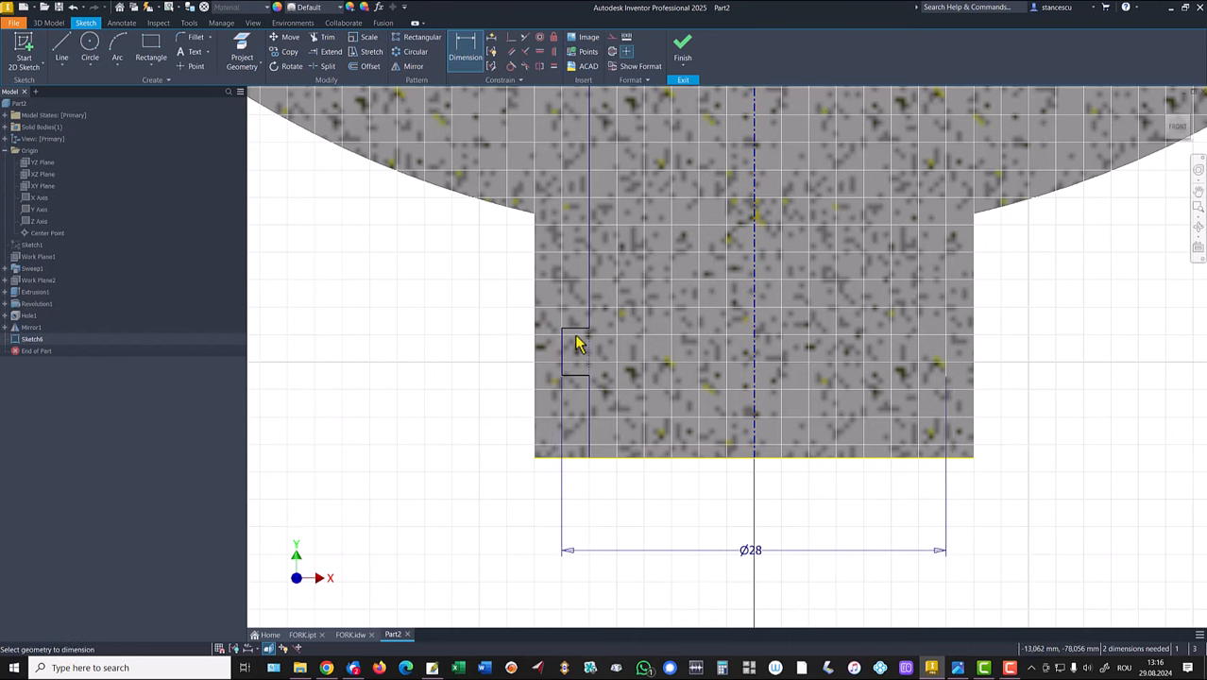
# Dimension the distance from the hub's bottom edge to the groove's upper side as 6 mm
pyautogui.click(571, 331)
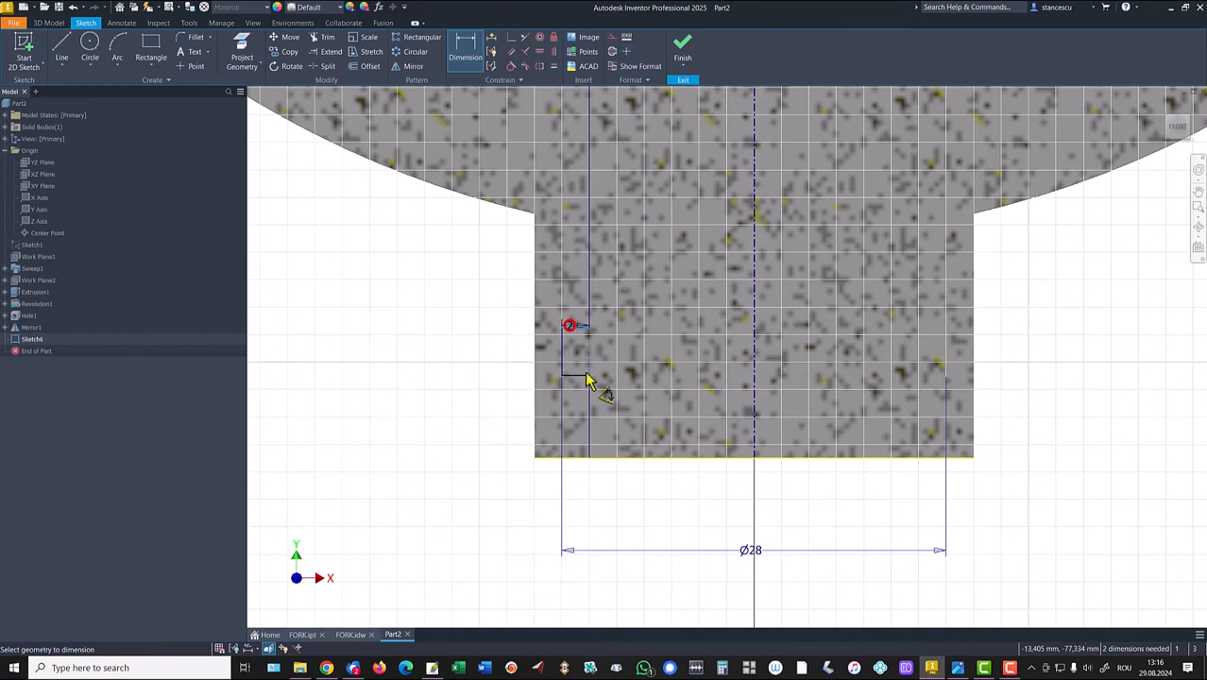
pyautogui.click(576, 459)
pyautogui.click(429, 406)
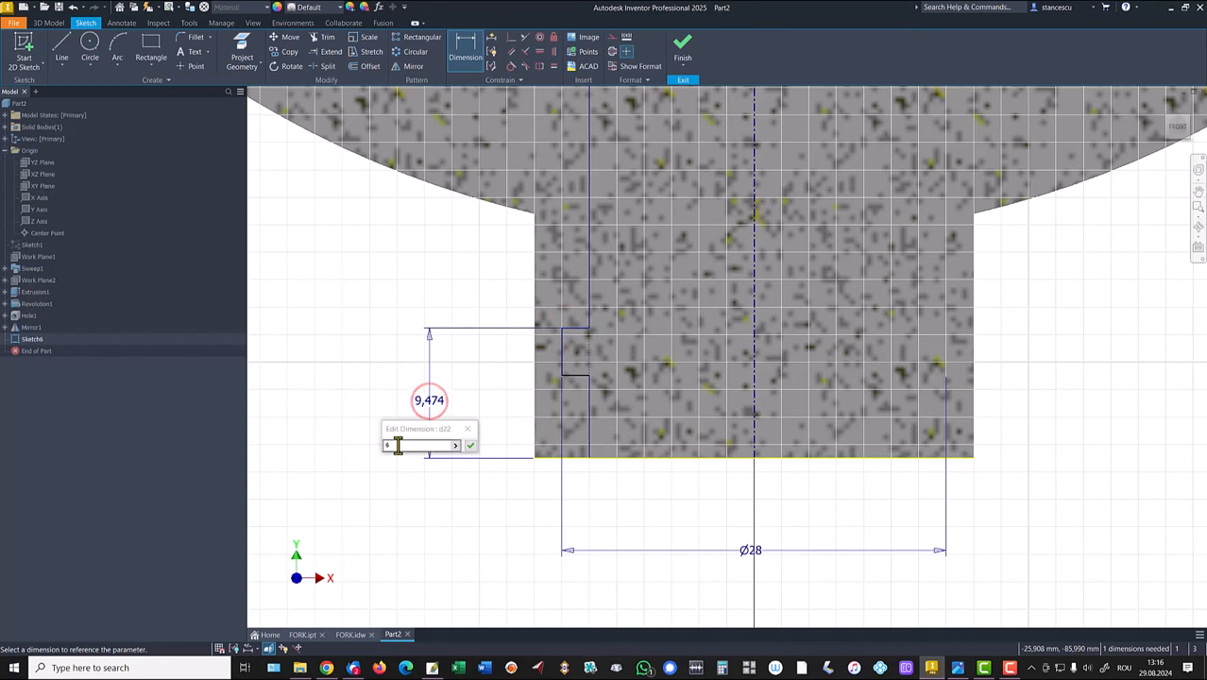
pyautogui.write('6')
pyautogui.press('Return')
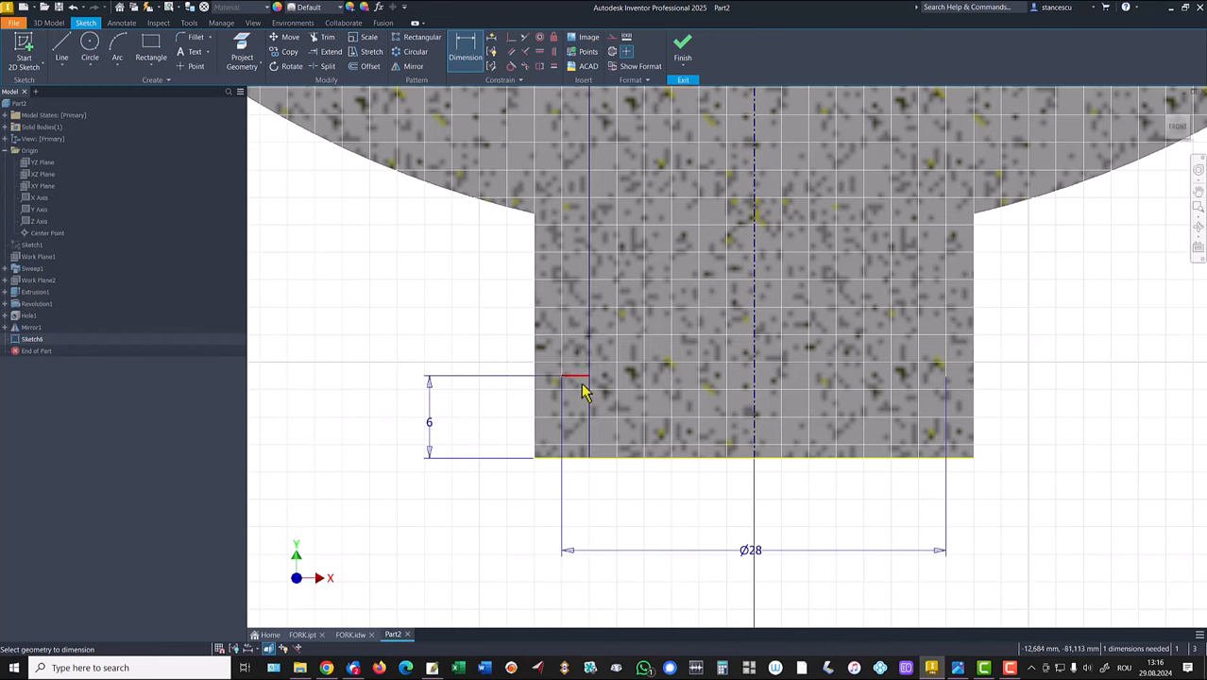
pyautogui.press('Escape')
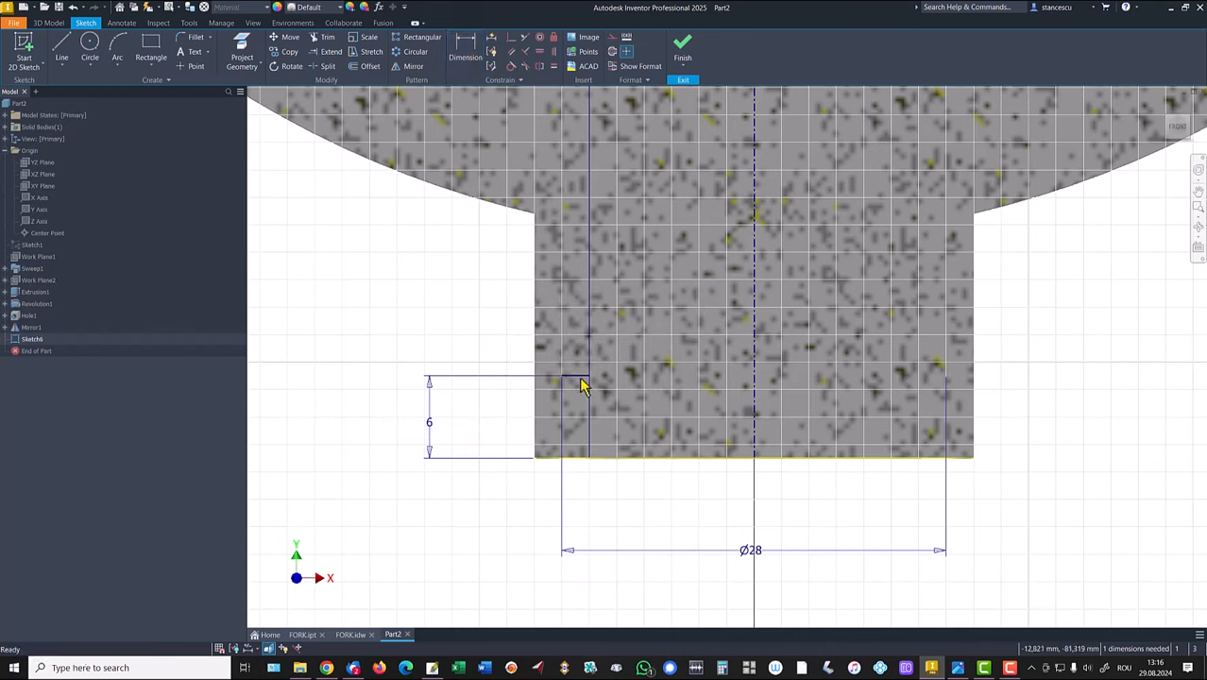
# Place the groove's free side below the 6 mm side, dimension the groove width as 2 mm, and finish the sketch
pyautogui.moveTo(580, 376); pyautogui.dragTo(578, 408)
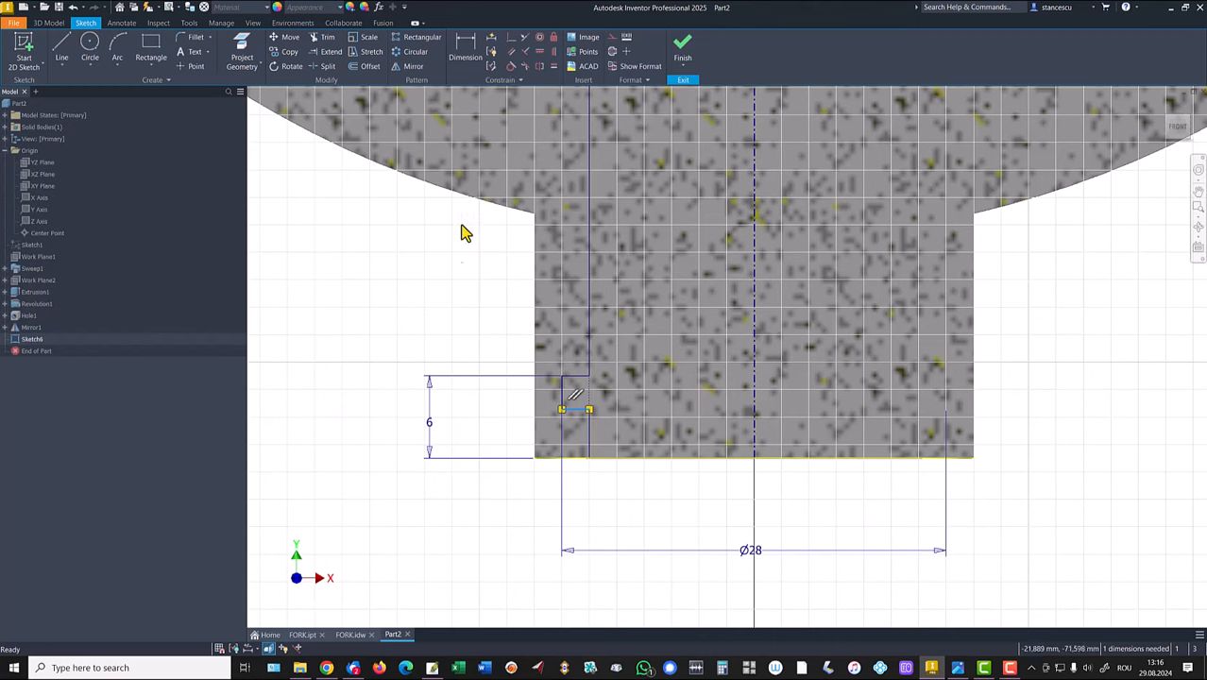
pyautogui.click(464, 48)
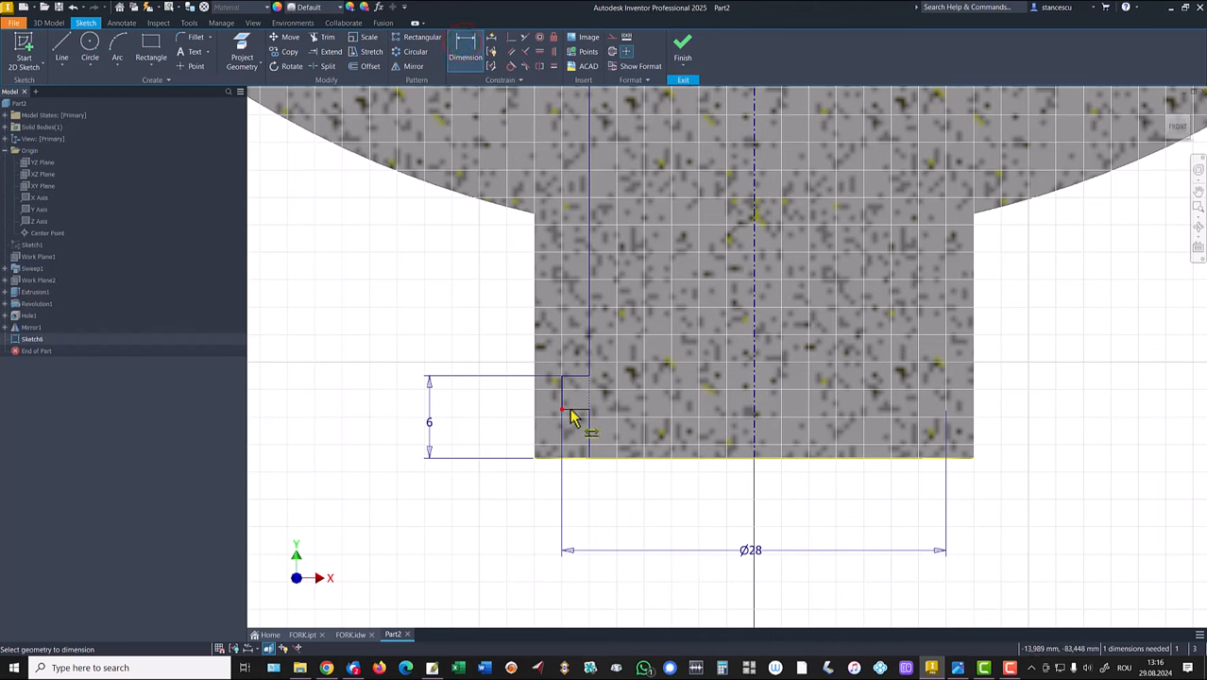
pyautogui.click(573, 412)
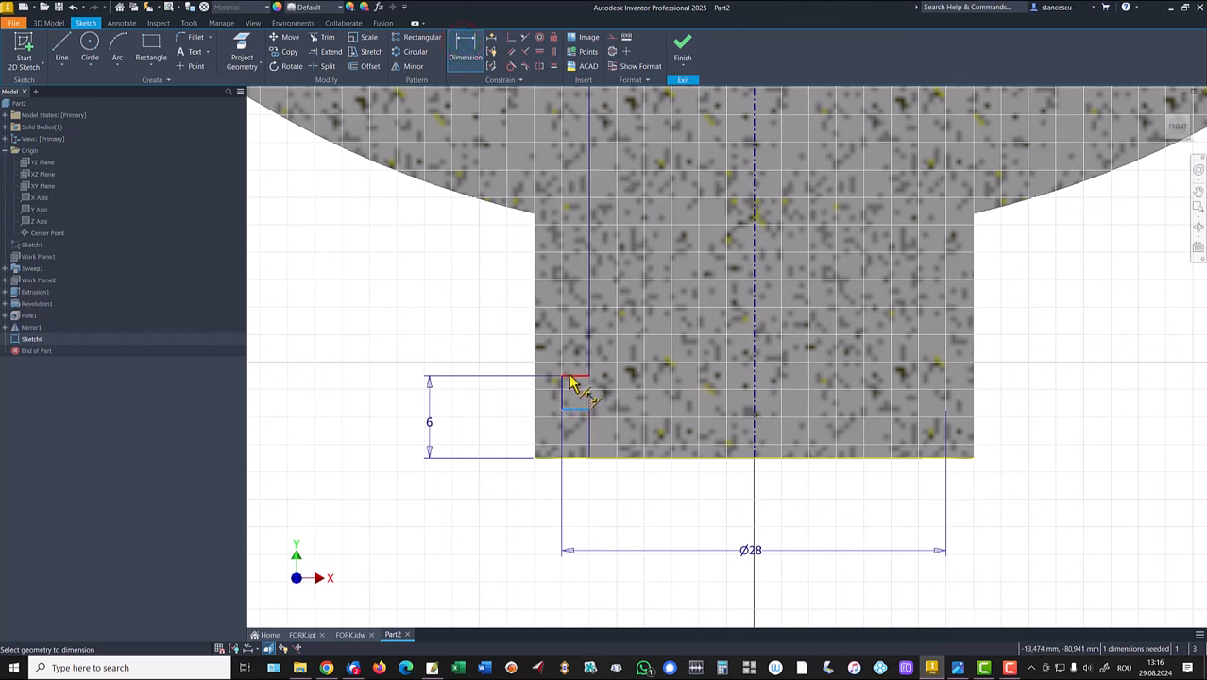
pyautogui.click(569, 377)
pyautogui.click(487, 400)
pyautogui.write('2')
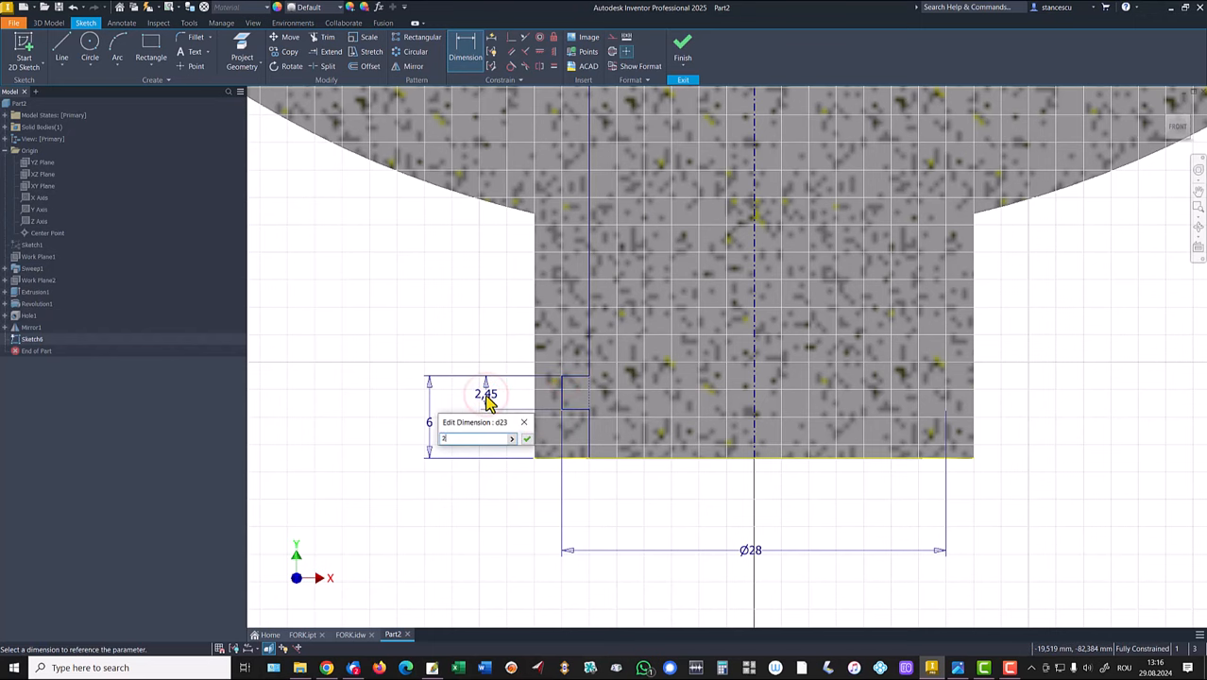
pyautogui.press('Return')
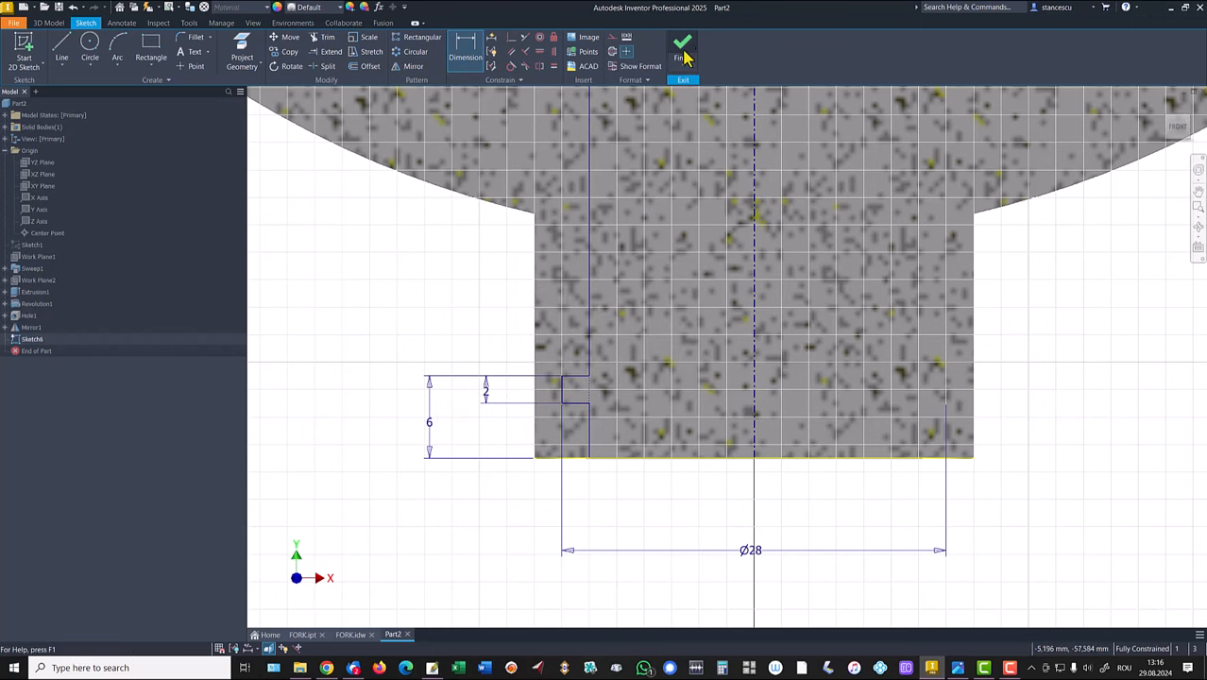
pyautogui.click(685, 44)
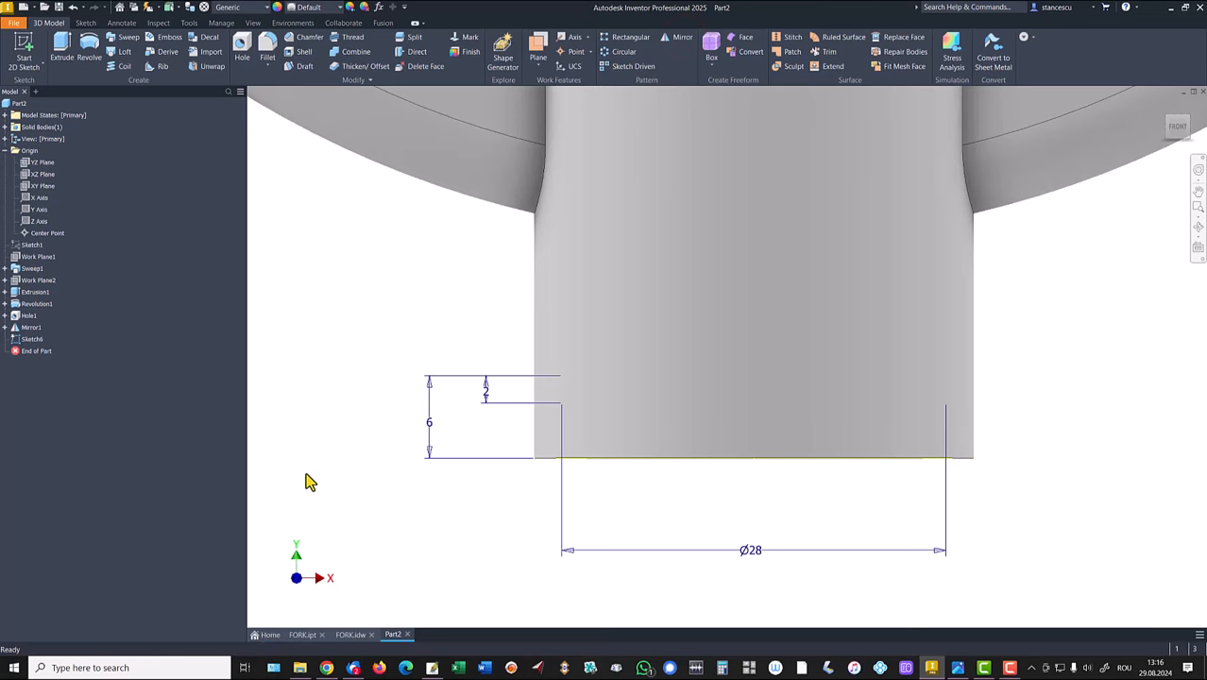
# Revolve the bore and groove profile a full 360 degrees about the hub centerline as a cut
pyautogui.press('F6')
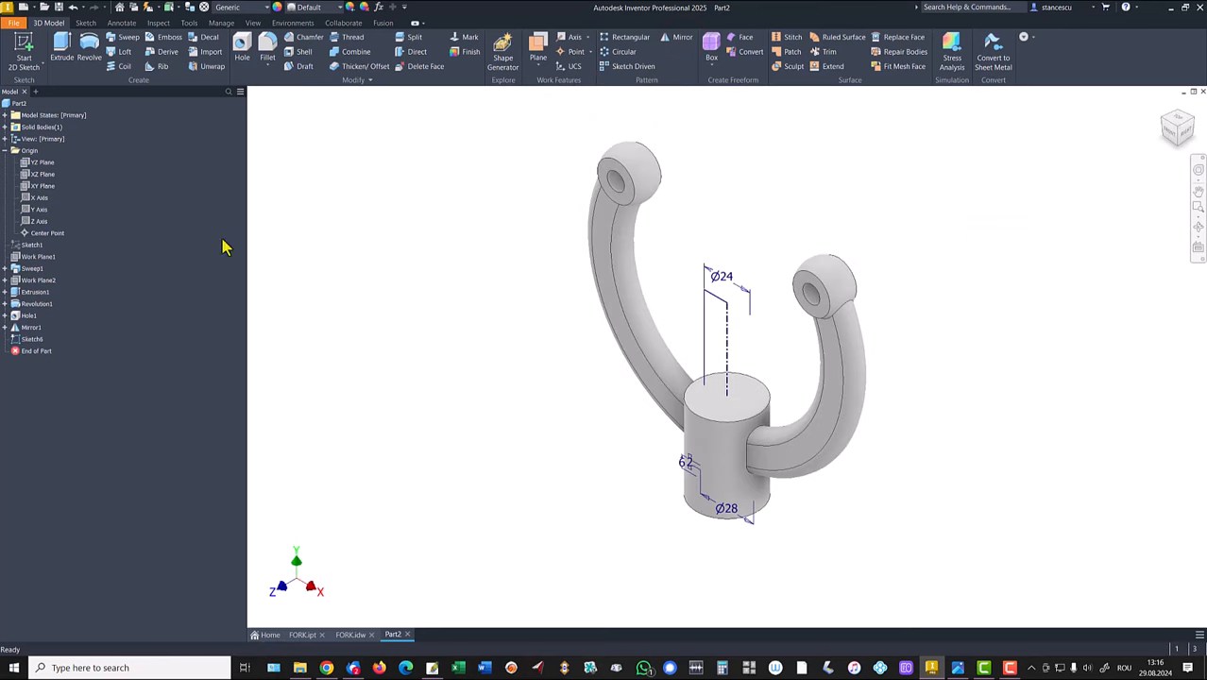
pyautogui.click(88, 49)
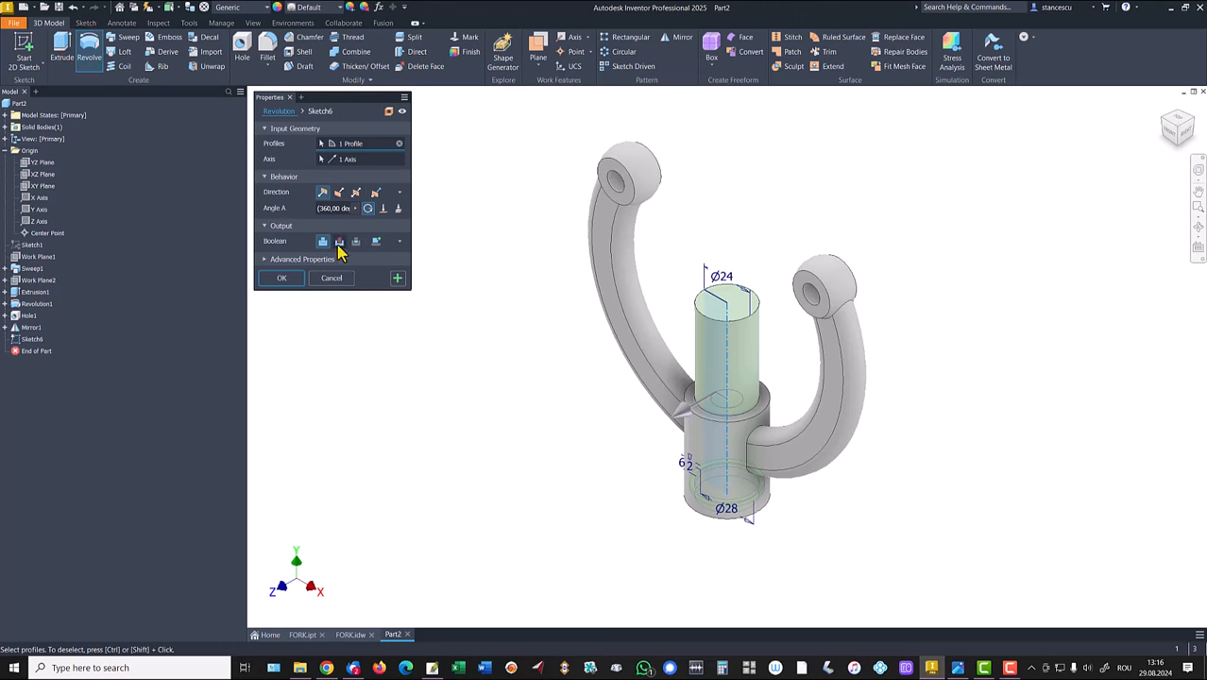
pyautogui.click(339, 243)
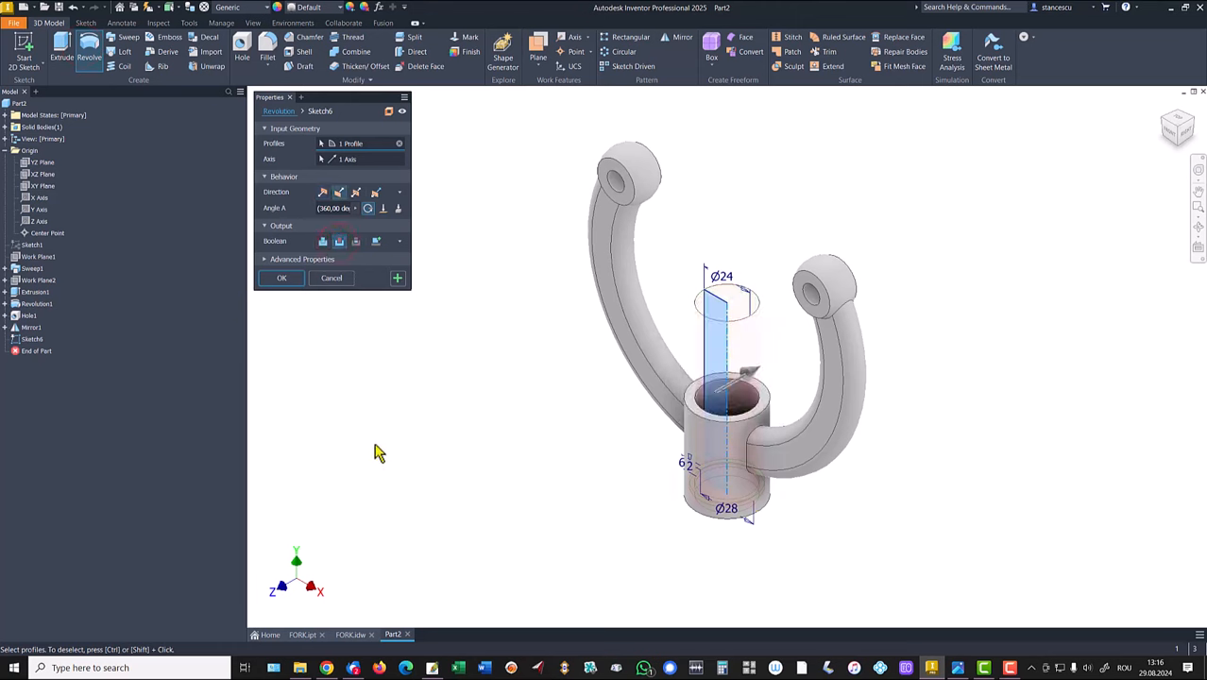
pyautogui.click(277, 279)
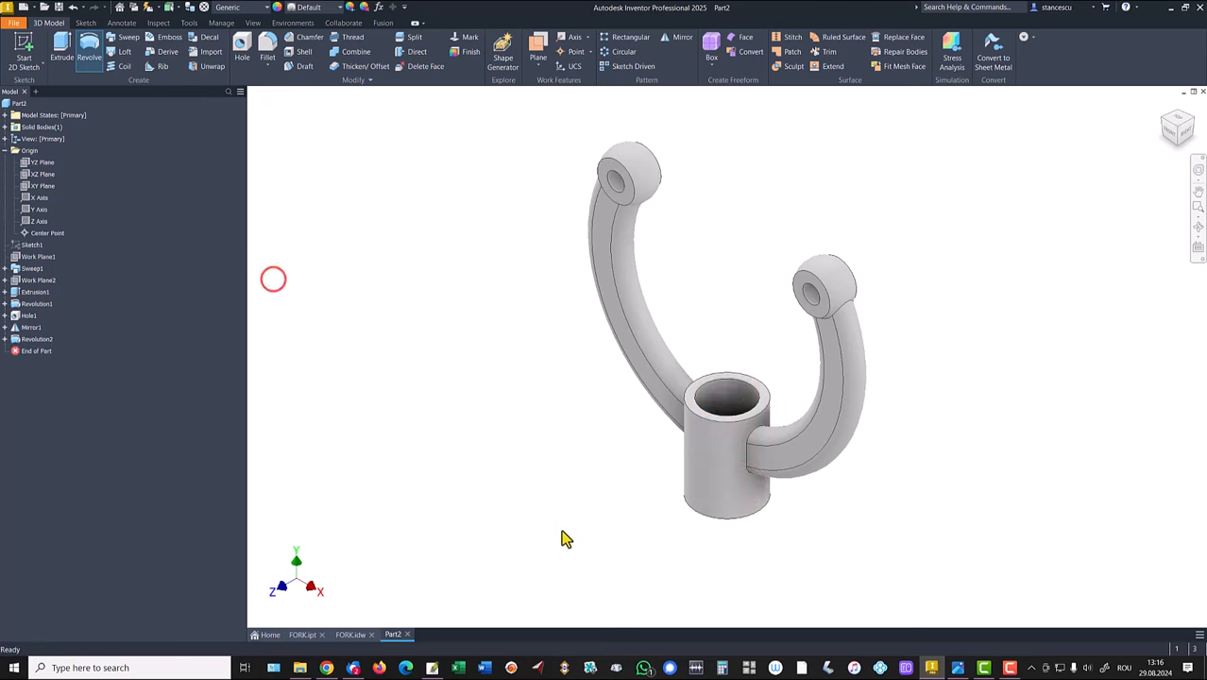
# Inspect the hub's bore and groove from below, return to the home view, and collapse the Origin folder
pyautogui.keyDown('shift'); pyautogui.moveTo(565, 537); pyautogui.dragTo(841, 540, button='middle'); pyautogui.keyUp('shift')
pyautogui.scroll(4, 840, 541)
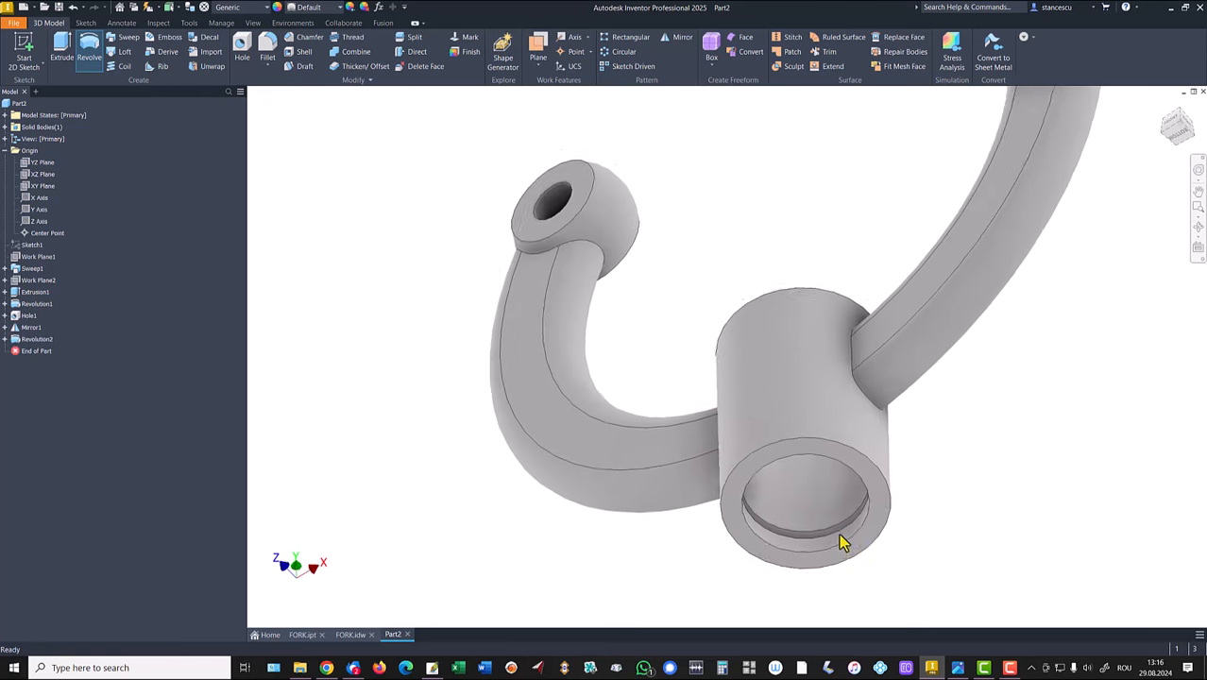
pyautogui.keyDown('shift'); pyautogui.moveTo(776, 508); pyautogui.dragTo(455, 507, button='middle'); pyautogui.keyUp('shift')
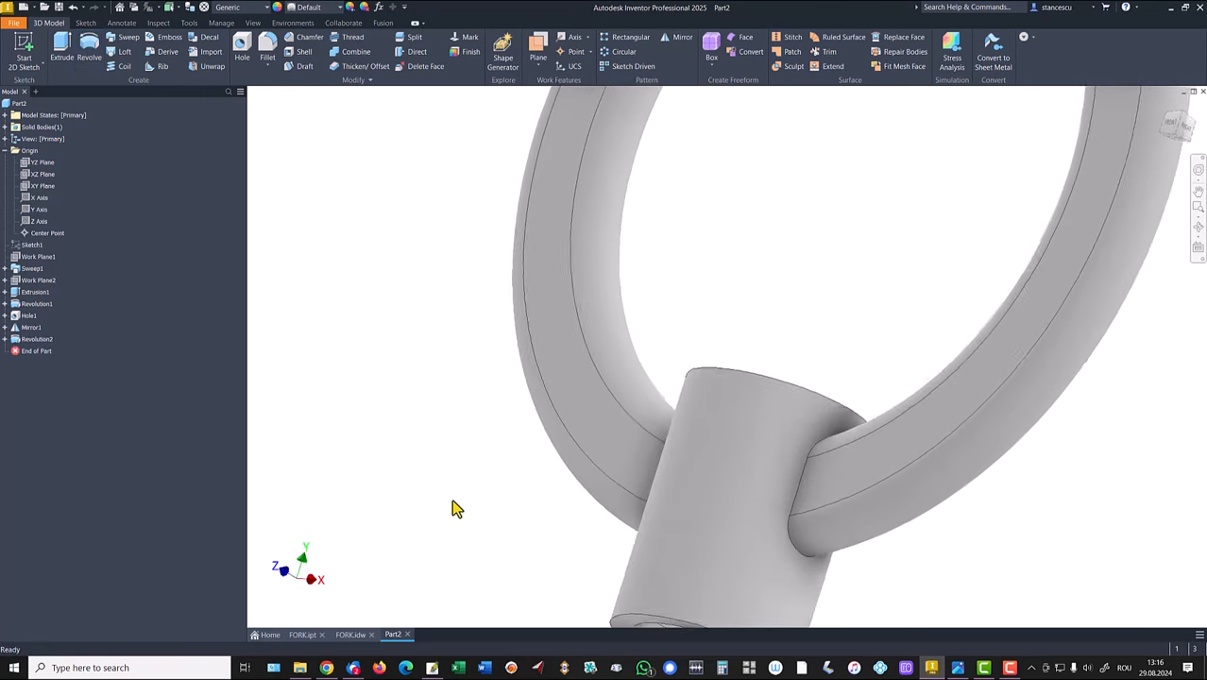
pyautogui.press('F6')
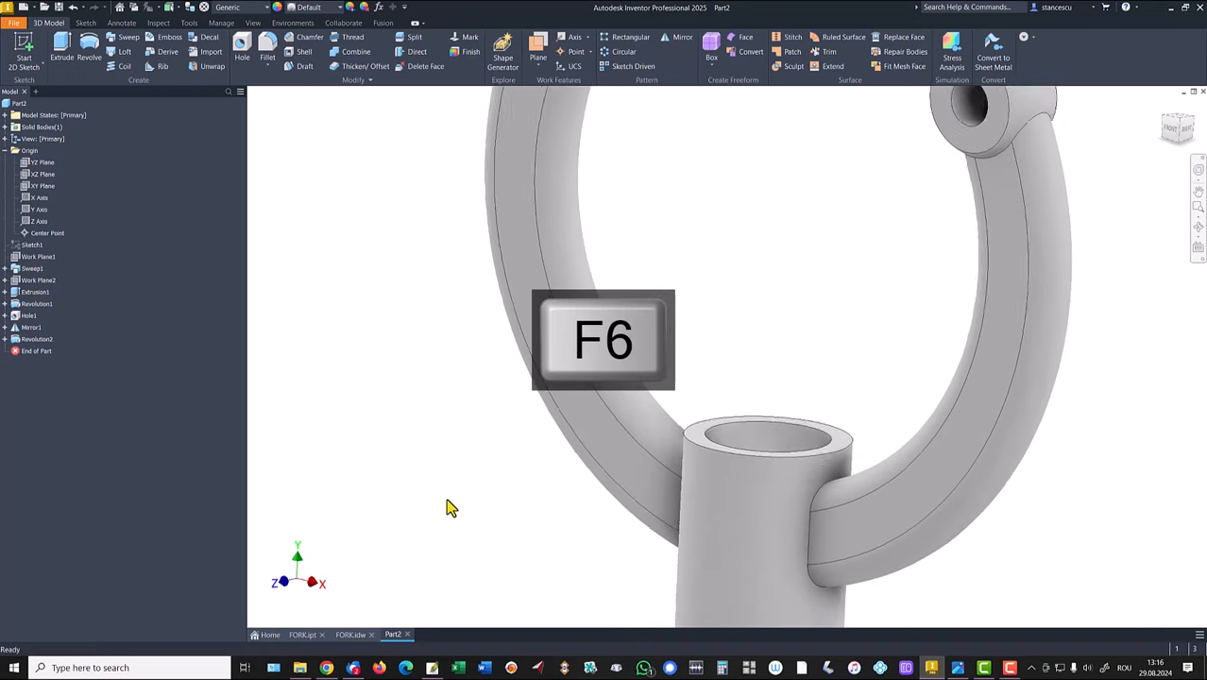
pyautogui.click(5, 151)
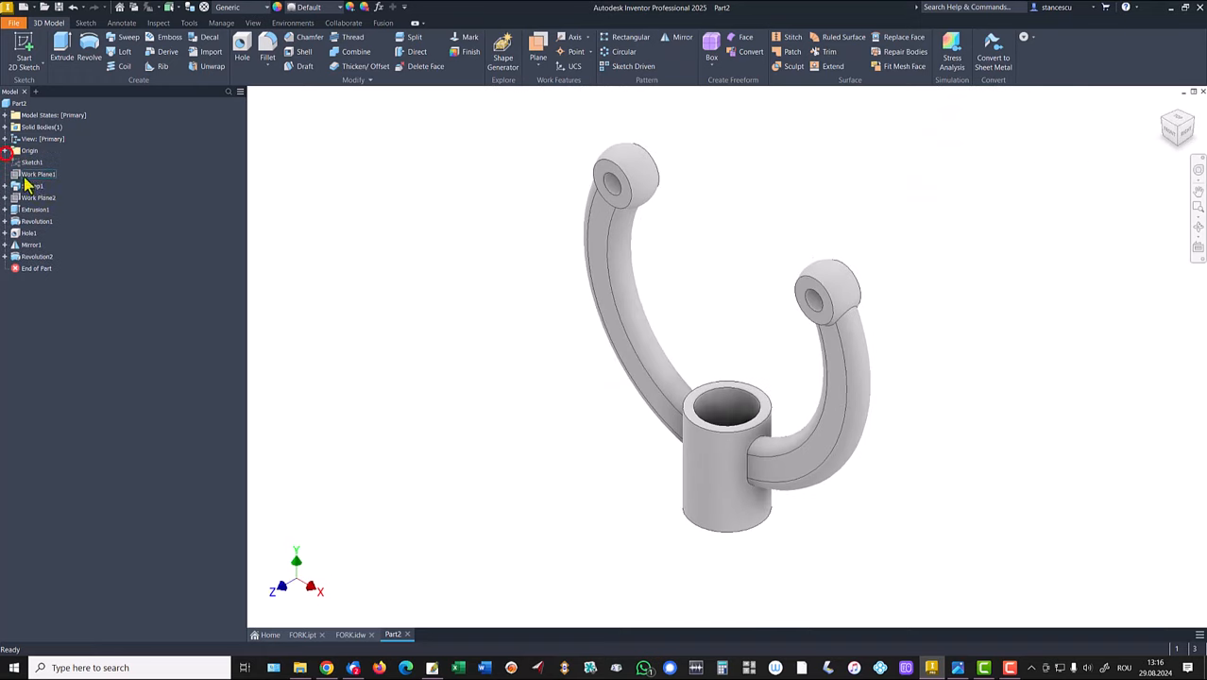
# Check the dimensions and stated volume in the FORK.idw drawing, and return to Part2
pyautogui.click(328, 633)
pyautogui.click(344, 637)
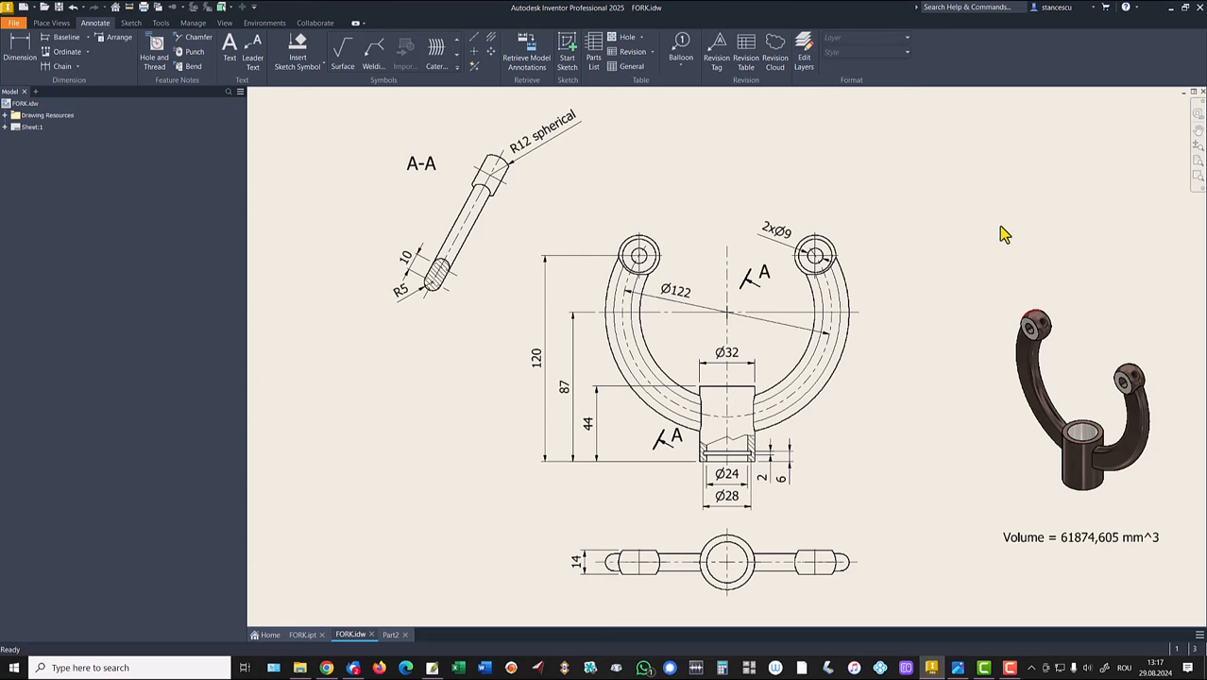
pyautogui.click(979, 172)
pyautogui.click(391, 634)
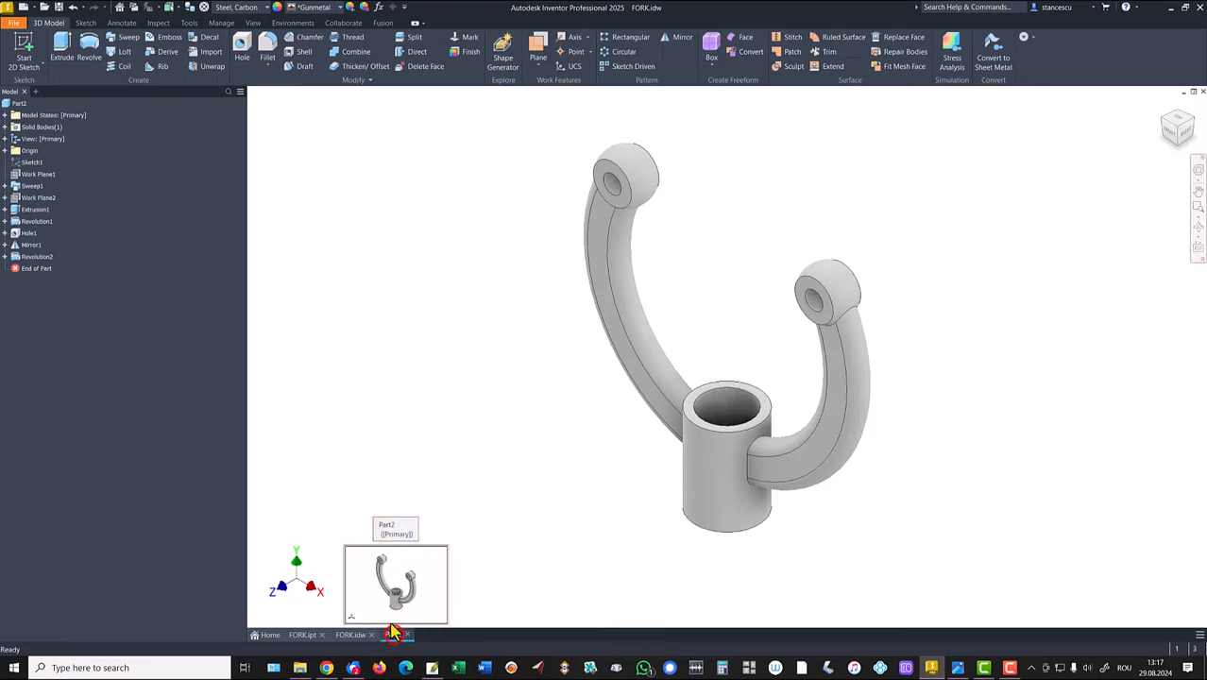
pyautogui.click(357, 342)
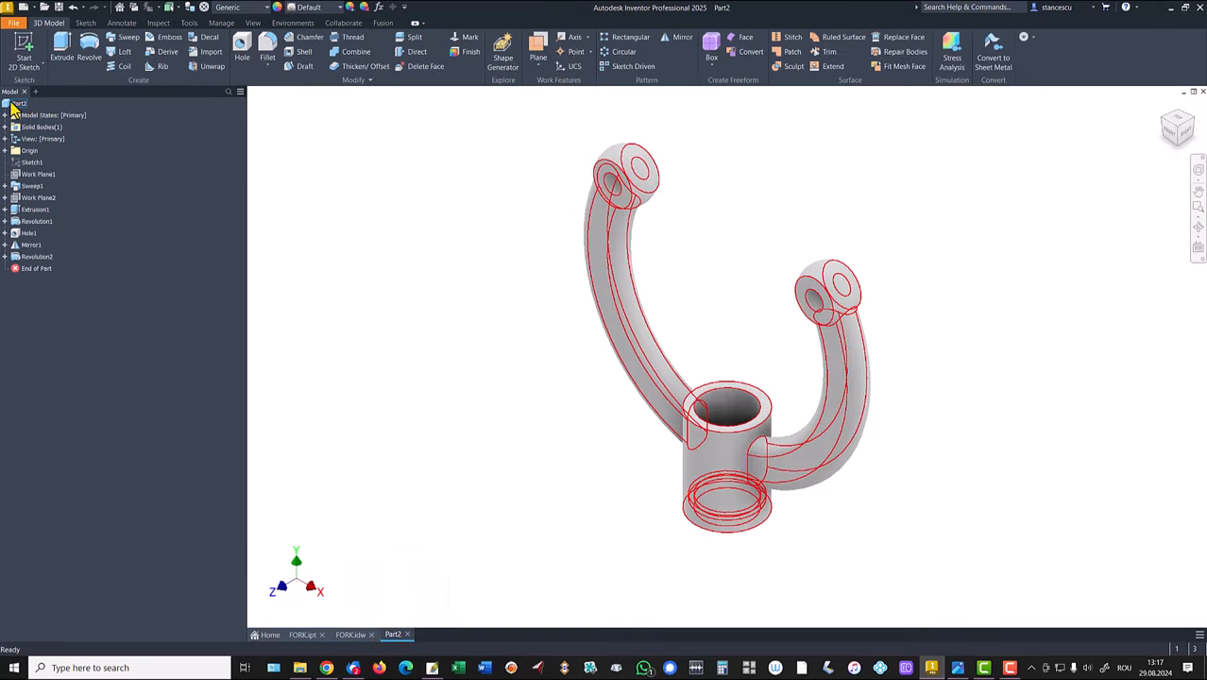
# Update the physical properties of Part2 in its iProperties, copy the volume value with its unit, and close the dialog
pyautogui.click(12, 103)
pyautogui.rightClick(12, 103)
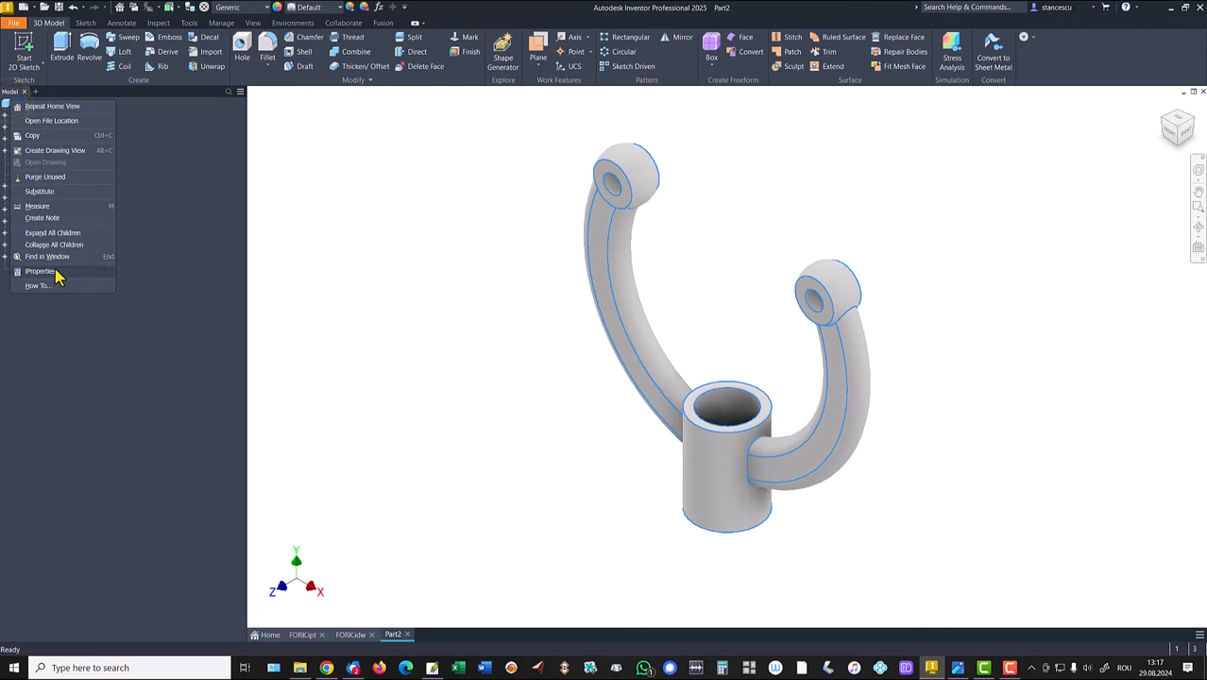
pyautogui.click(41, 271)
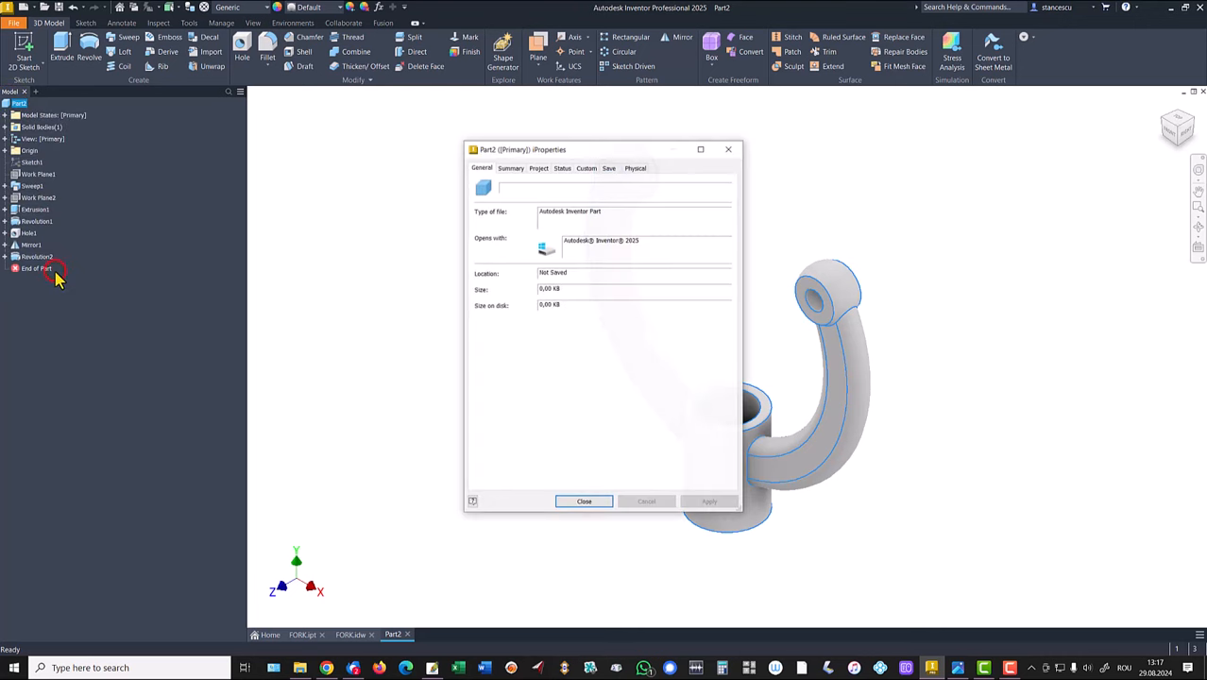
pyautogui.click(639, 168)
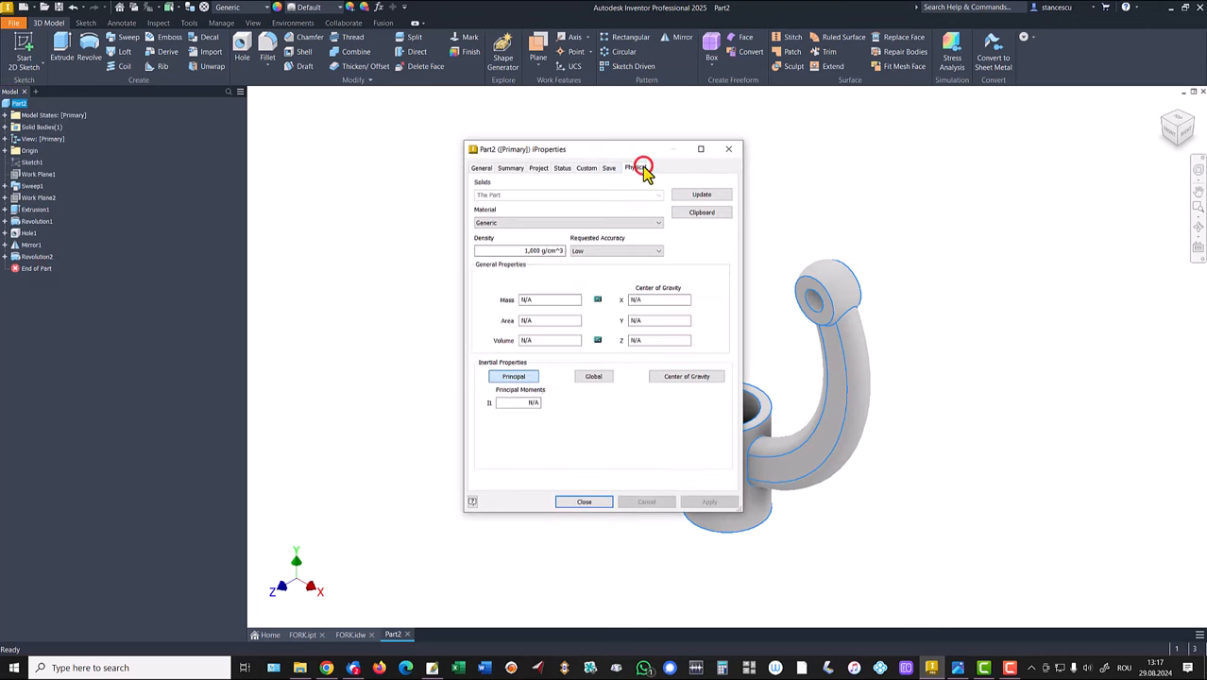
pyautogui.click(701, 197)
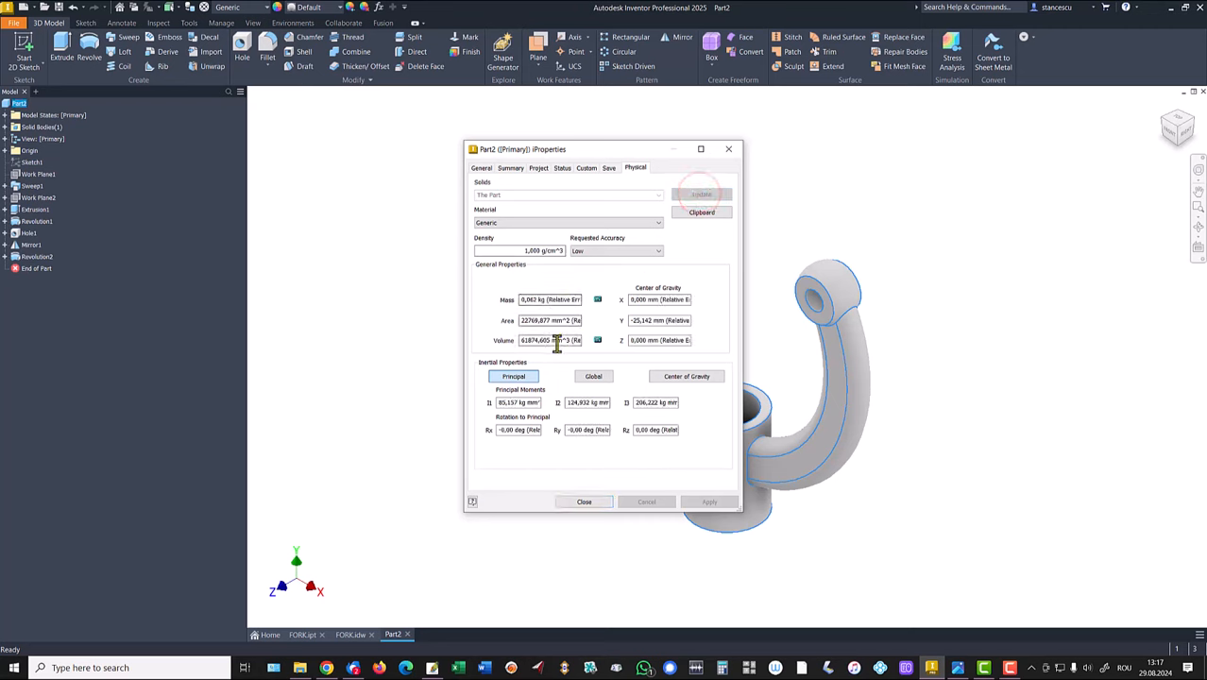
pyautogui.moveTo(569, 342); pyautogui.dragTo(433, 338)
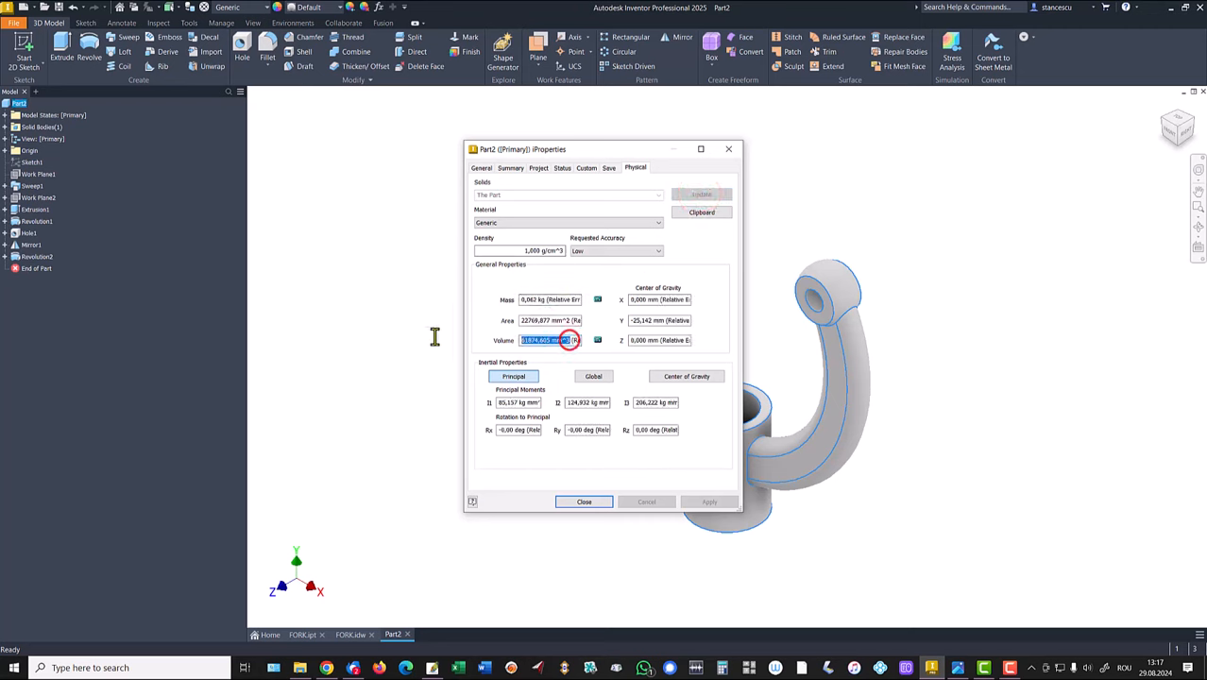
pyautogui.hotkey('ctrl', 'c')
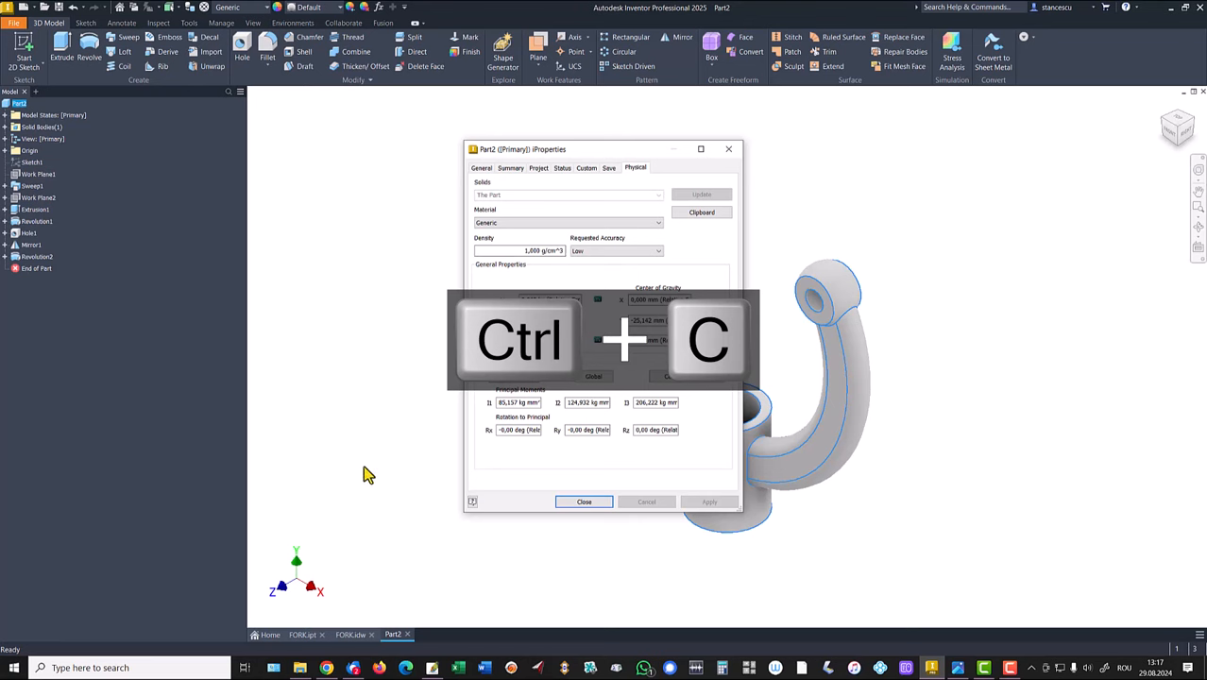
pyautogui.click(587, 502)
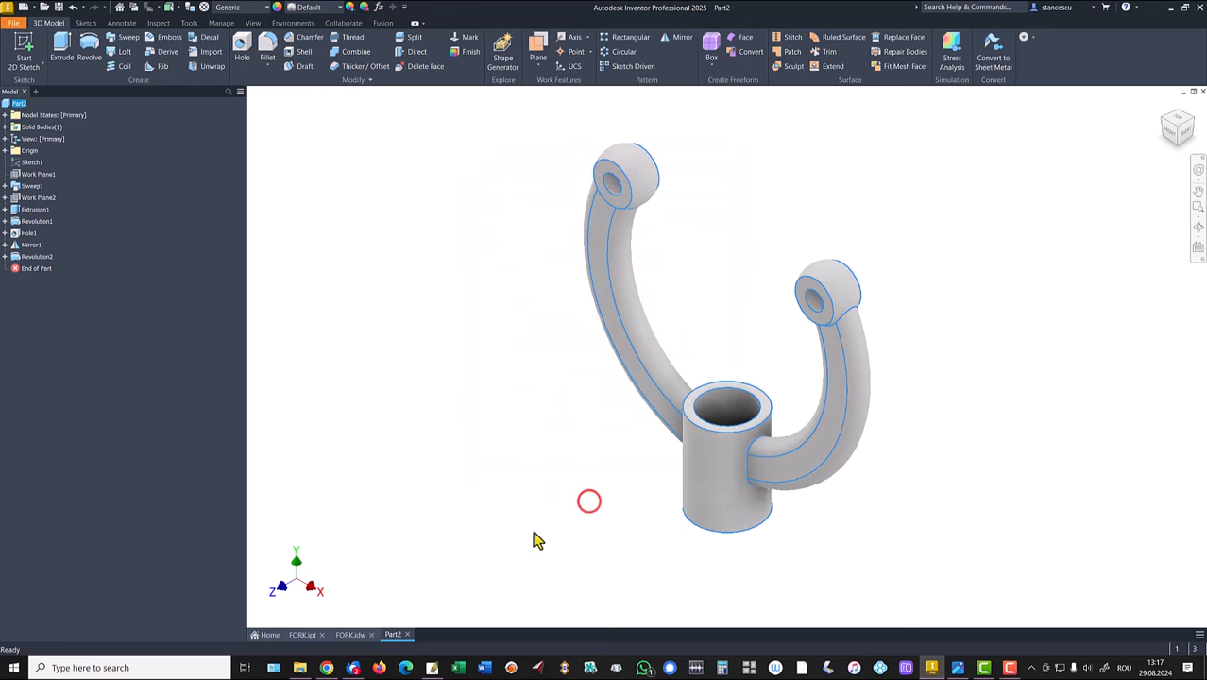
# Compare the copied volume with the FORK.idw volume note by pasting it on a second line, and discard the text edit
pyautogui.click(347, 634)
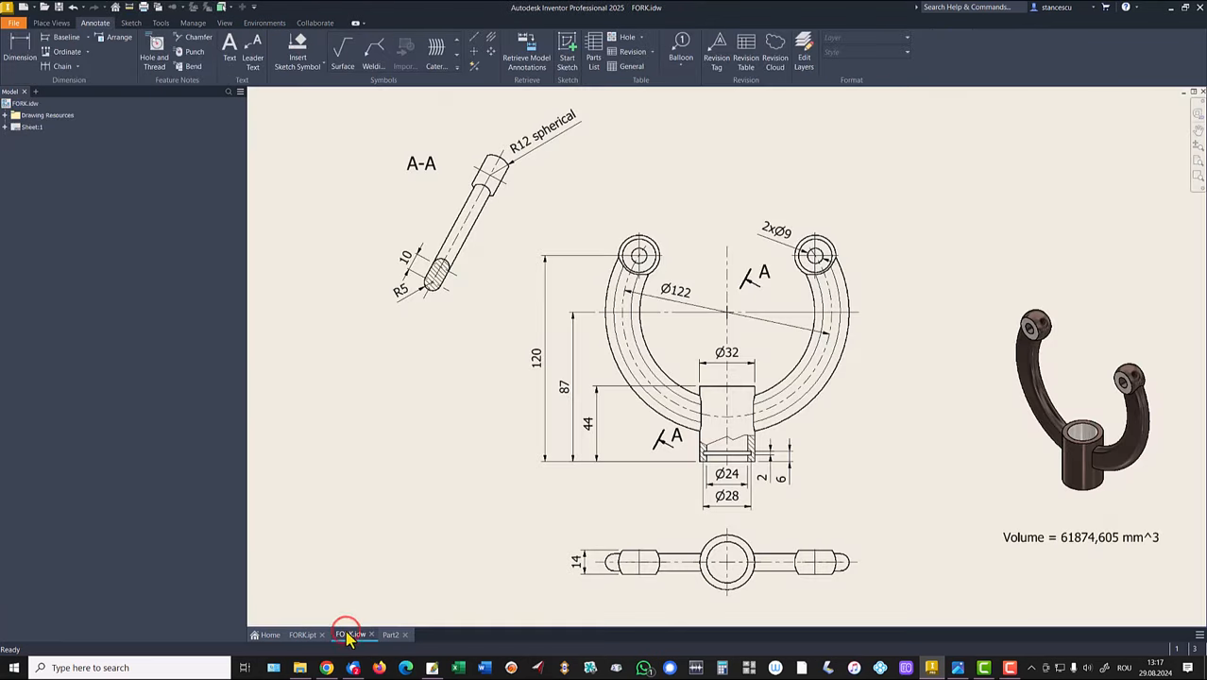
pyautogui.click(1038, 537)
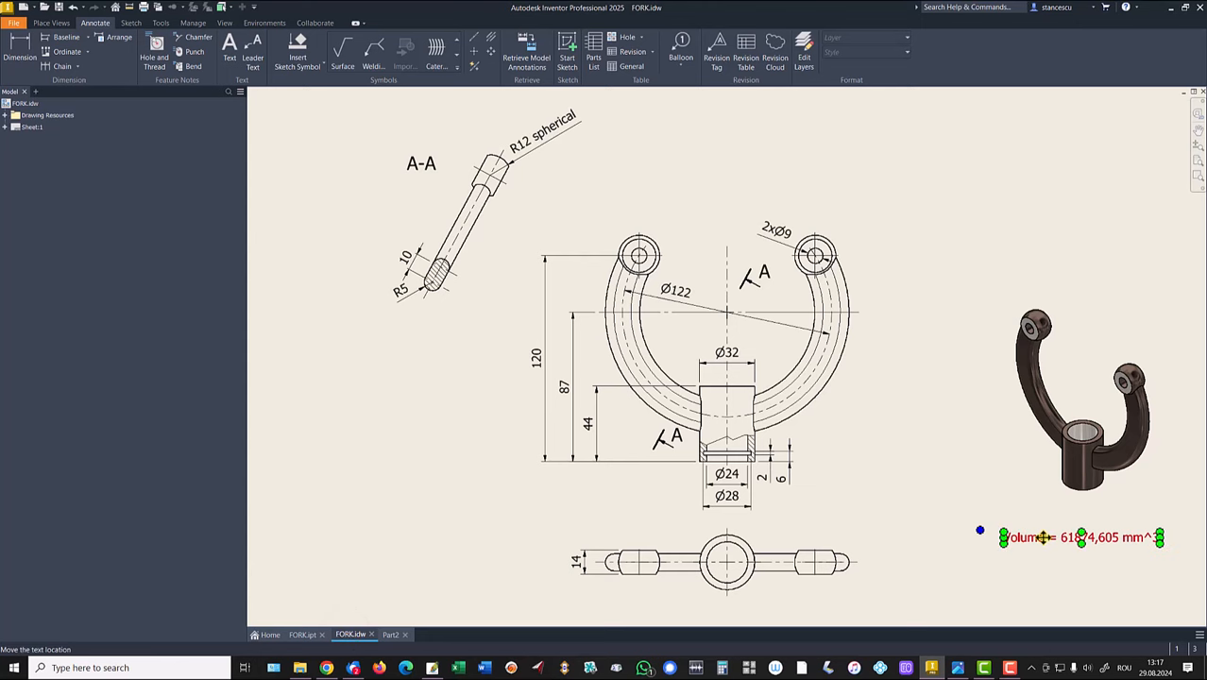
pyautogui.doubleClick(1042, 537)
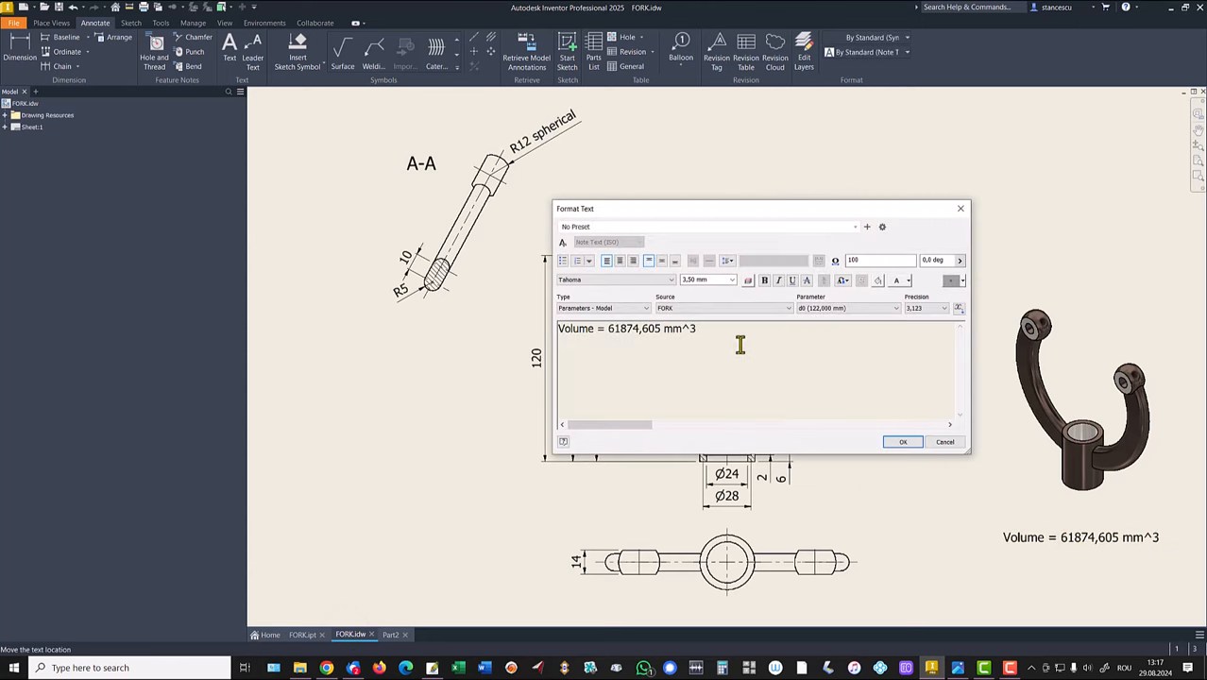
pyautogui.press('Return')
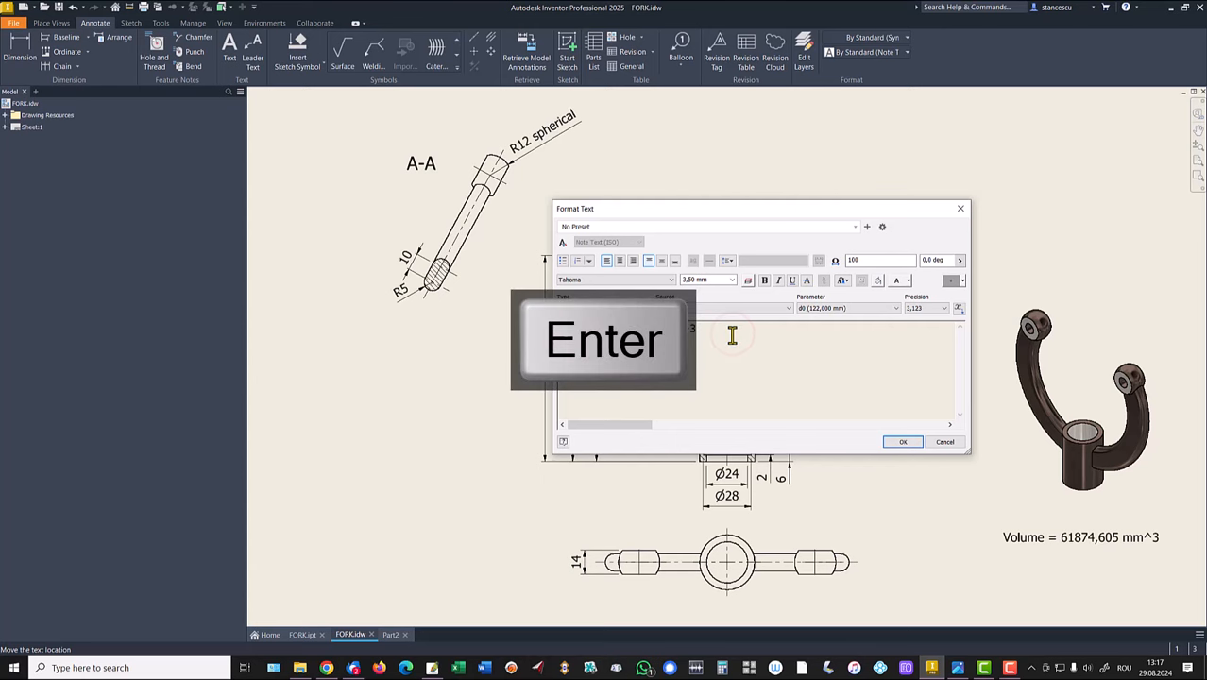
pyautogui.hotkey('ctrl', 'v')
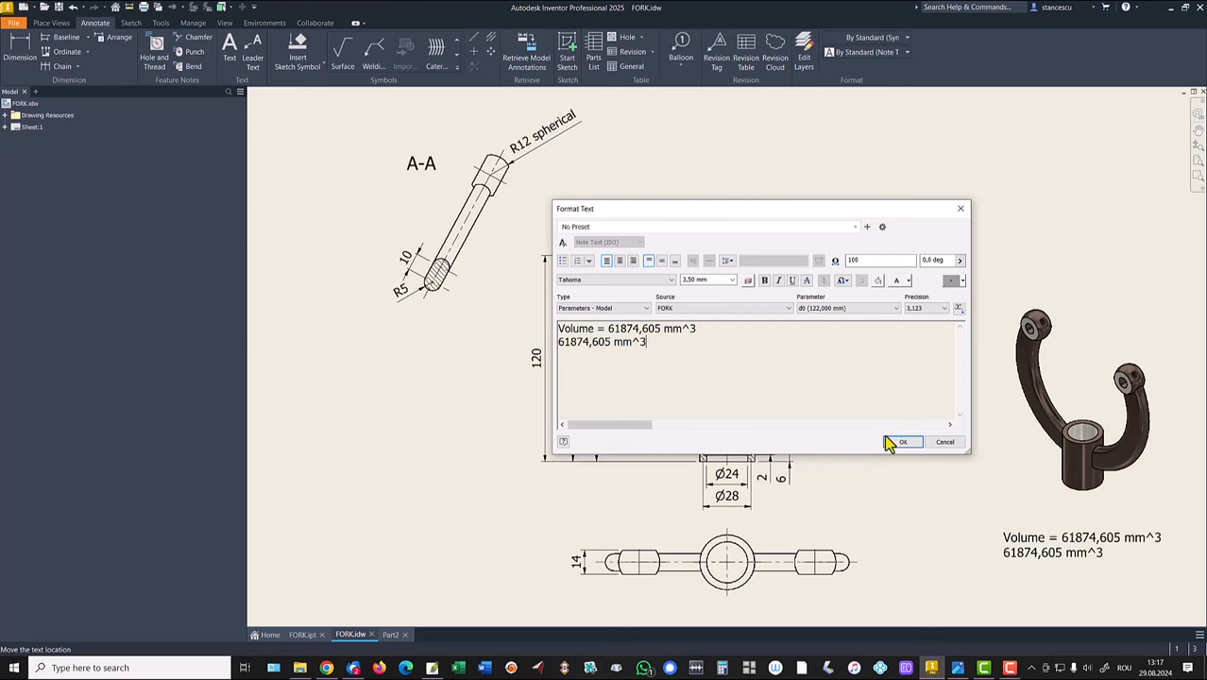
pyautogui.click(945, 442)
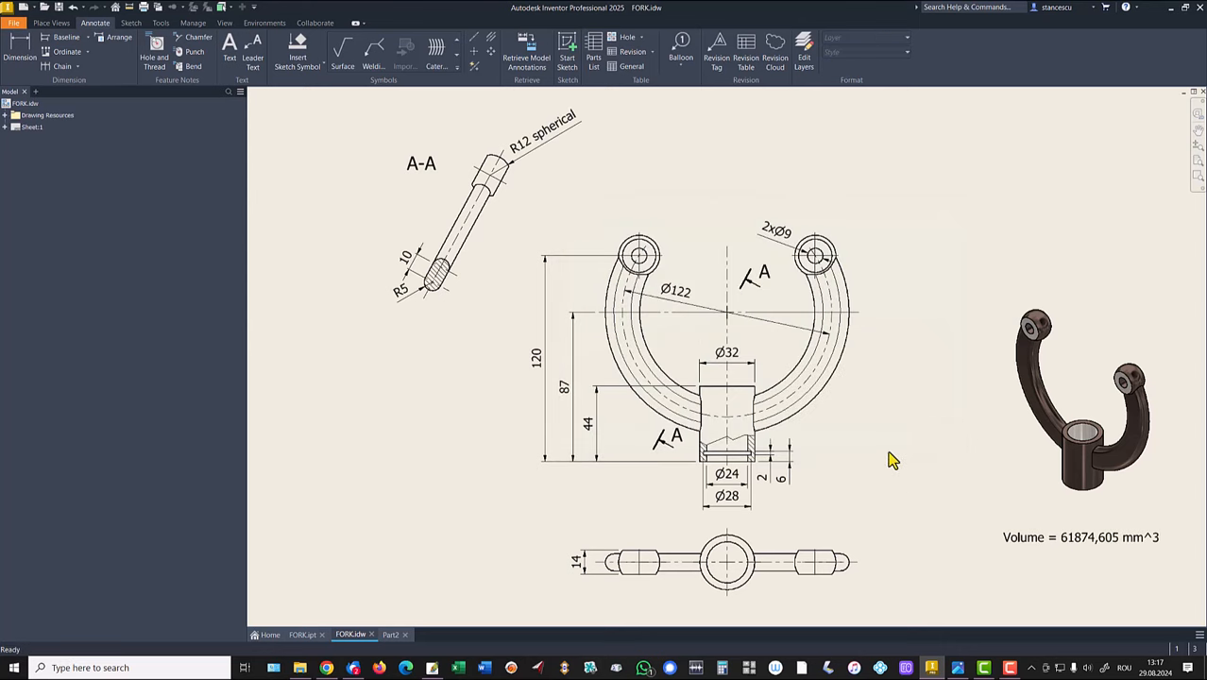
pyautogui.click(1081, 538)
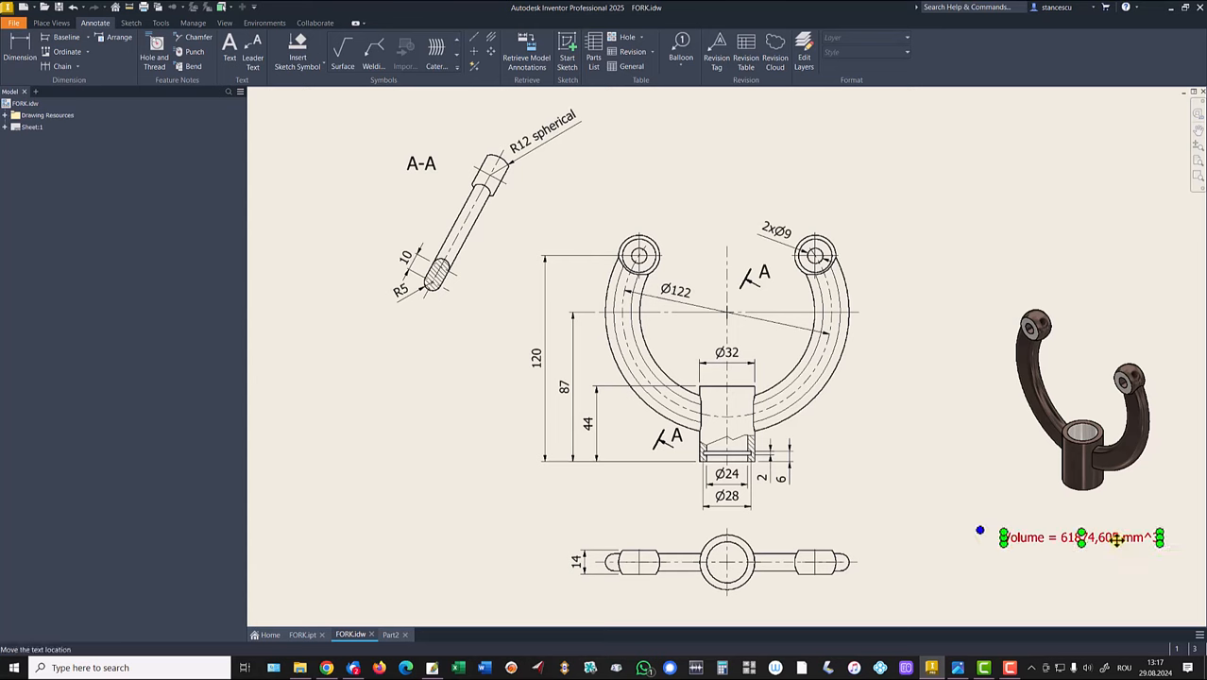
pyautogui.click(1036, 578)
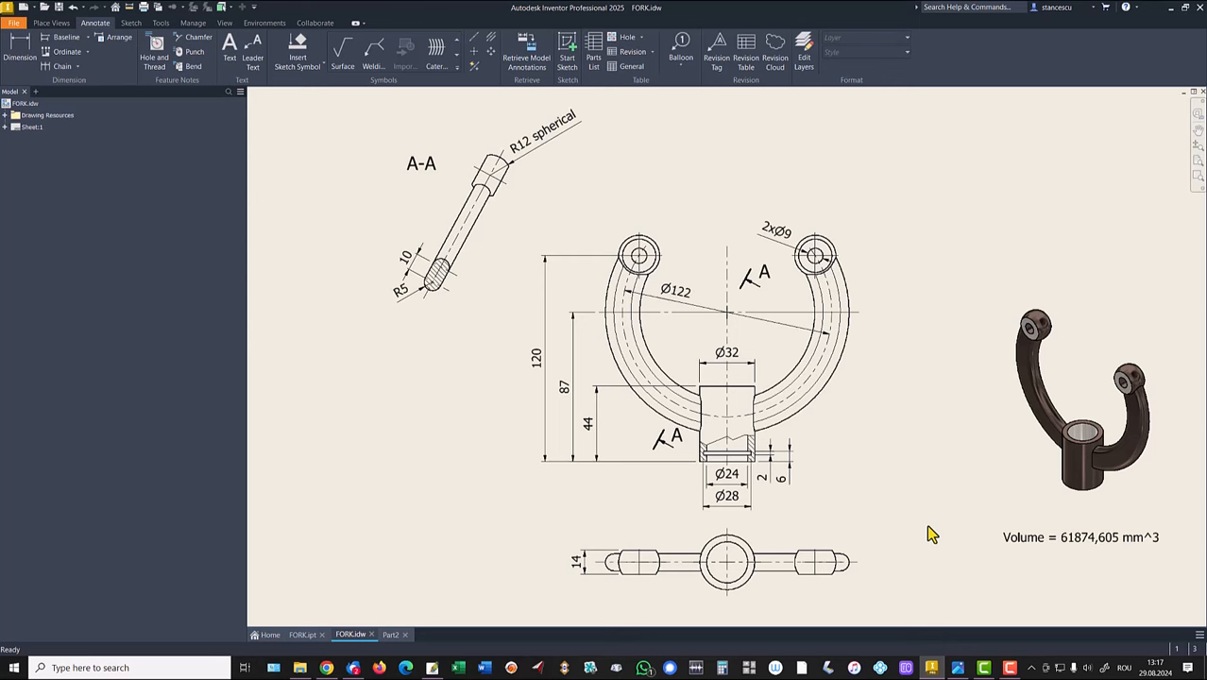
# Return to Part2 and assign the Steel, Carbon material to the fork
pyautogui.click(393, 635)
pyautogui.click(744, 277)
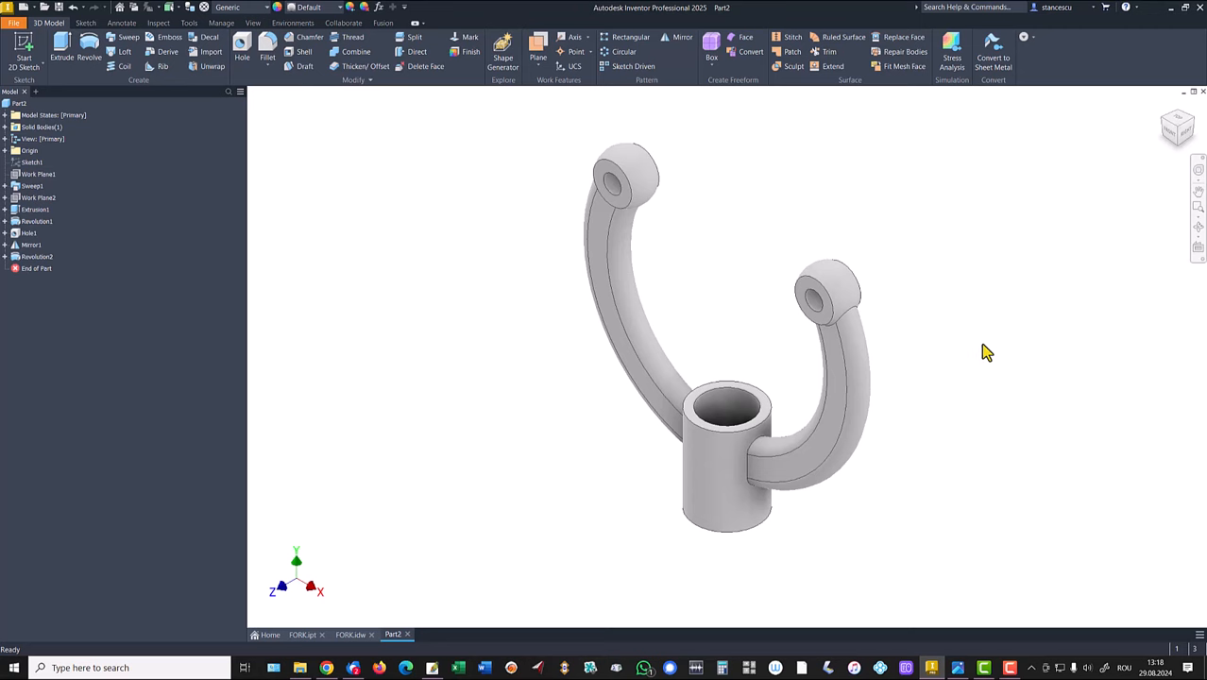
pyautogui.click(482, 350)
pyautogui.click(264, 8)
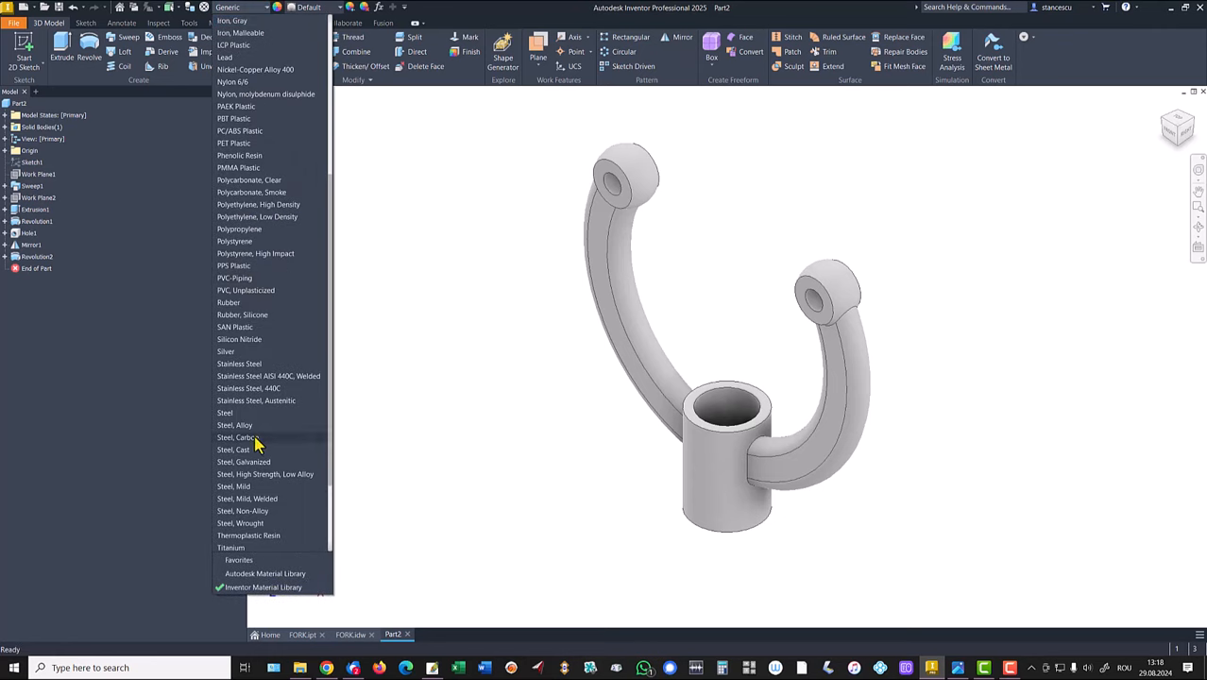
pyautogui.click(237, 437)
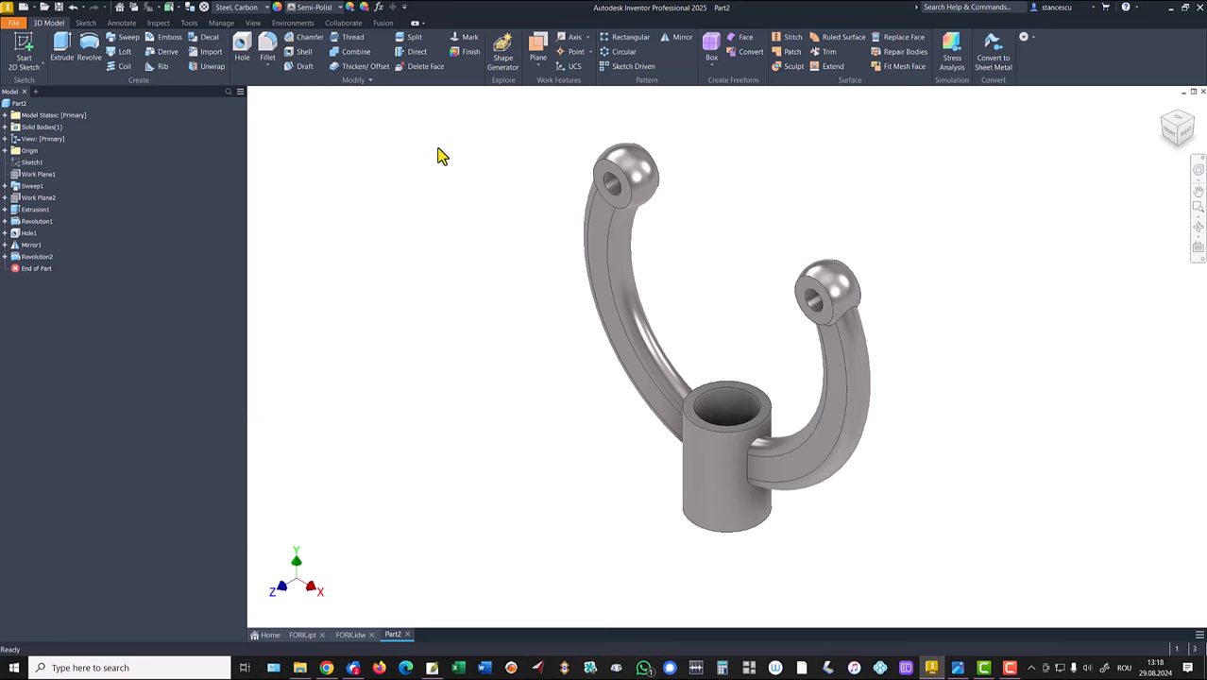
# Set the model's visual style to Shaded, without visible edges
pyautogui.click(255, 22)
pyautogui.click(615, 175)
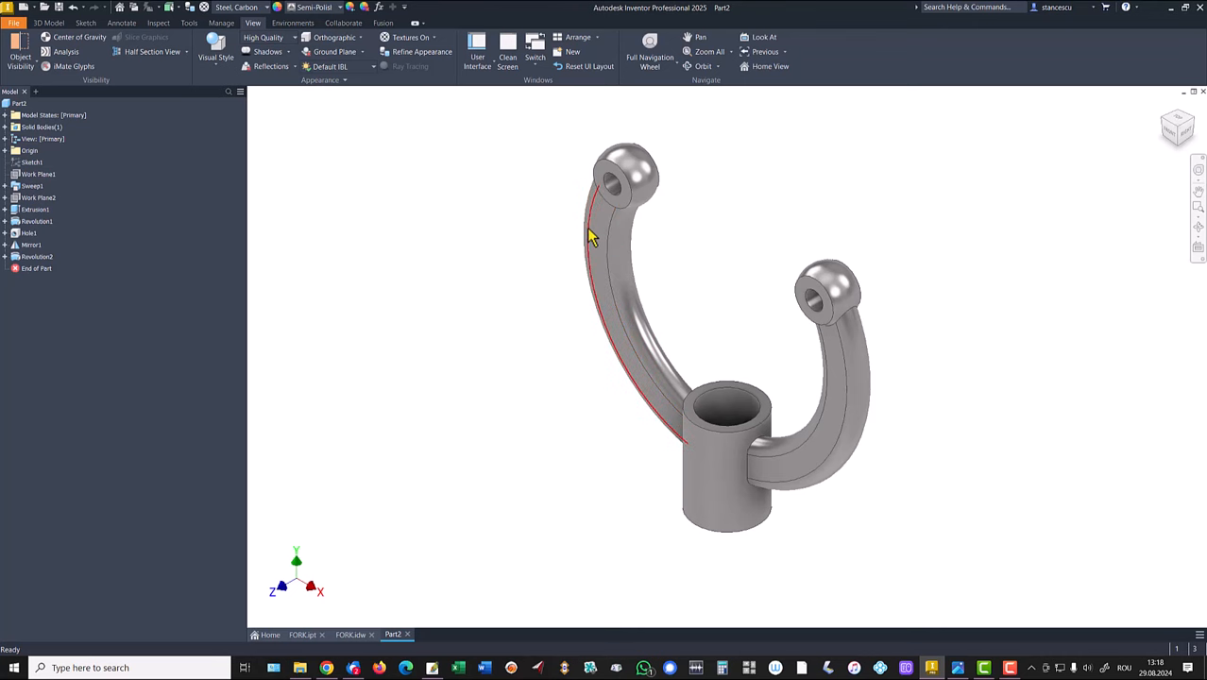
pyautogui.click(223, 49)
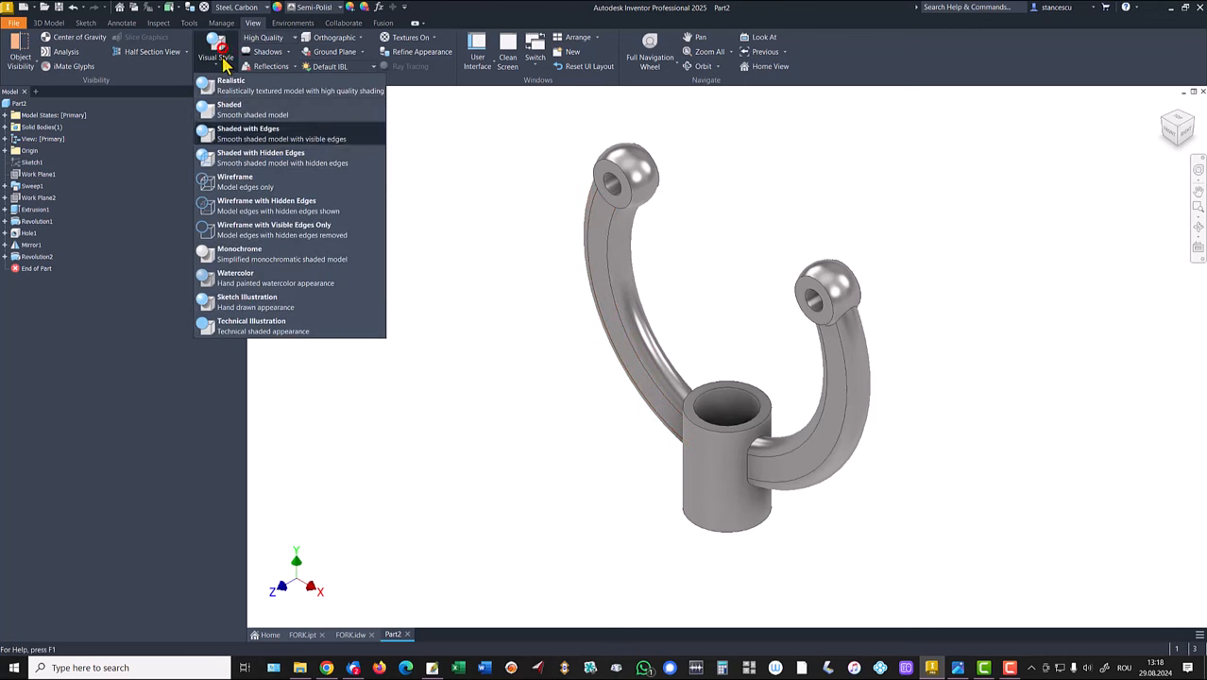
pyautogui.click(229, 113)
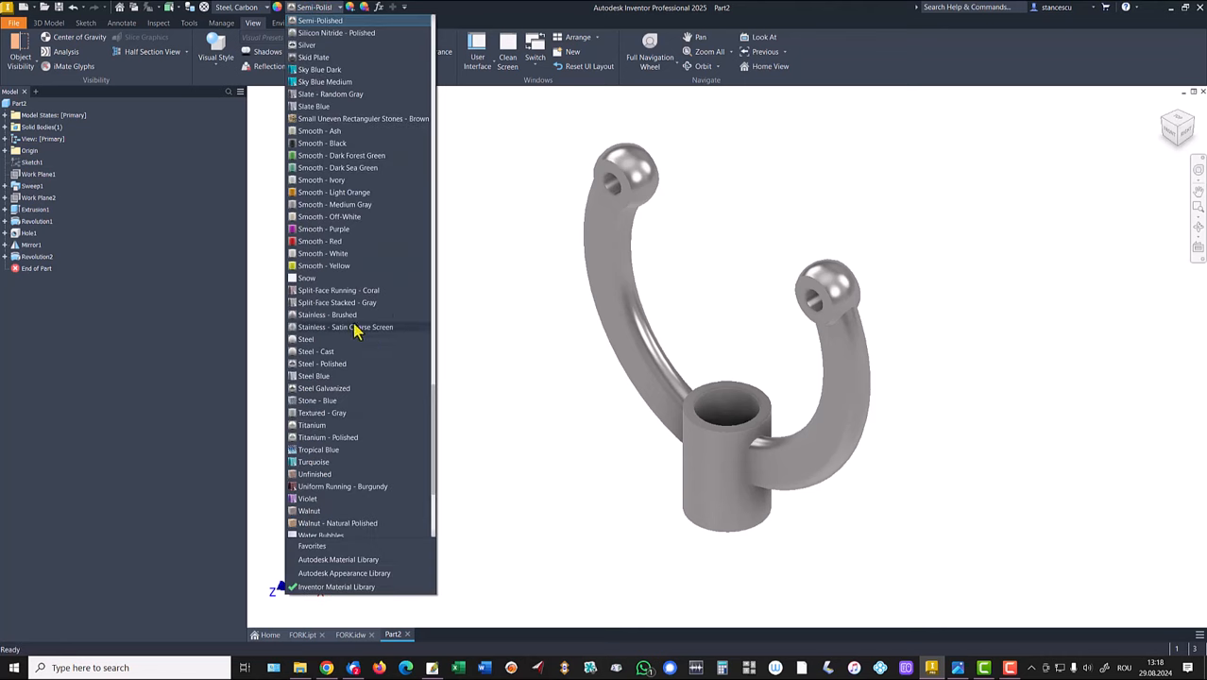
# Apply the Gunmetal - Antique Polished appearance to the whole part and set the lighting style to Default Lights
pyautogui.scroll(15, 357, 327)
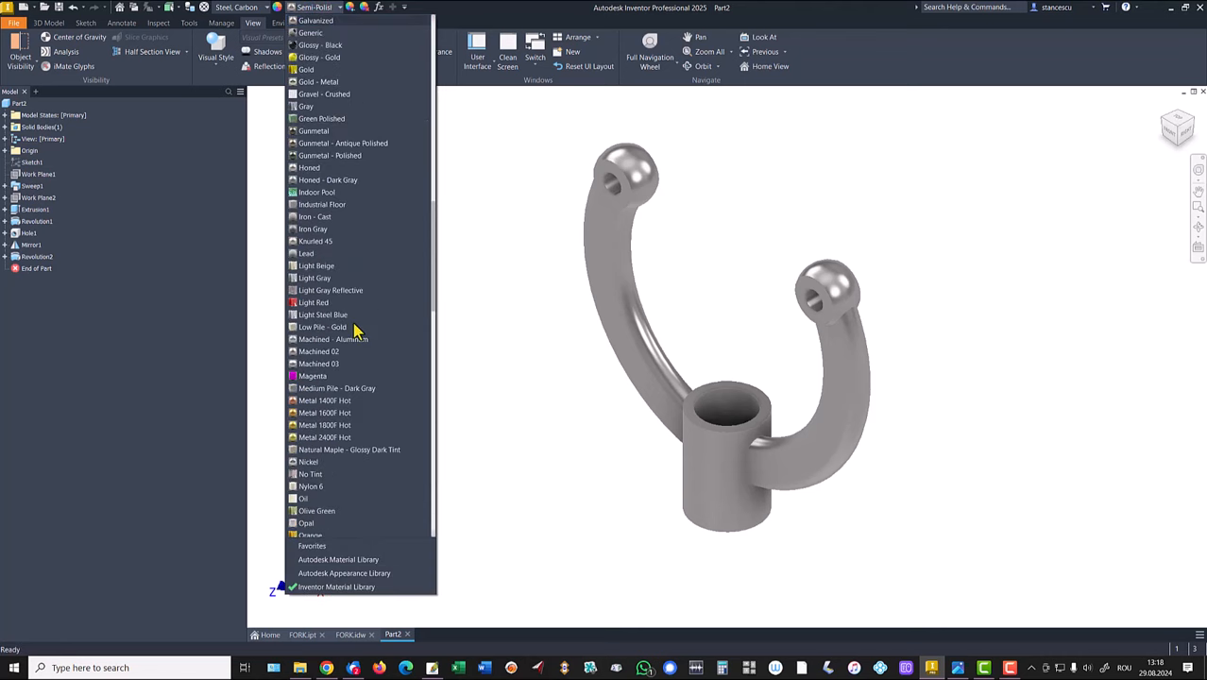
pyautogui.click(337, 144)
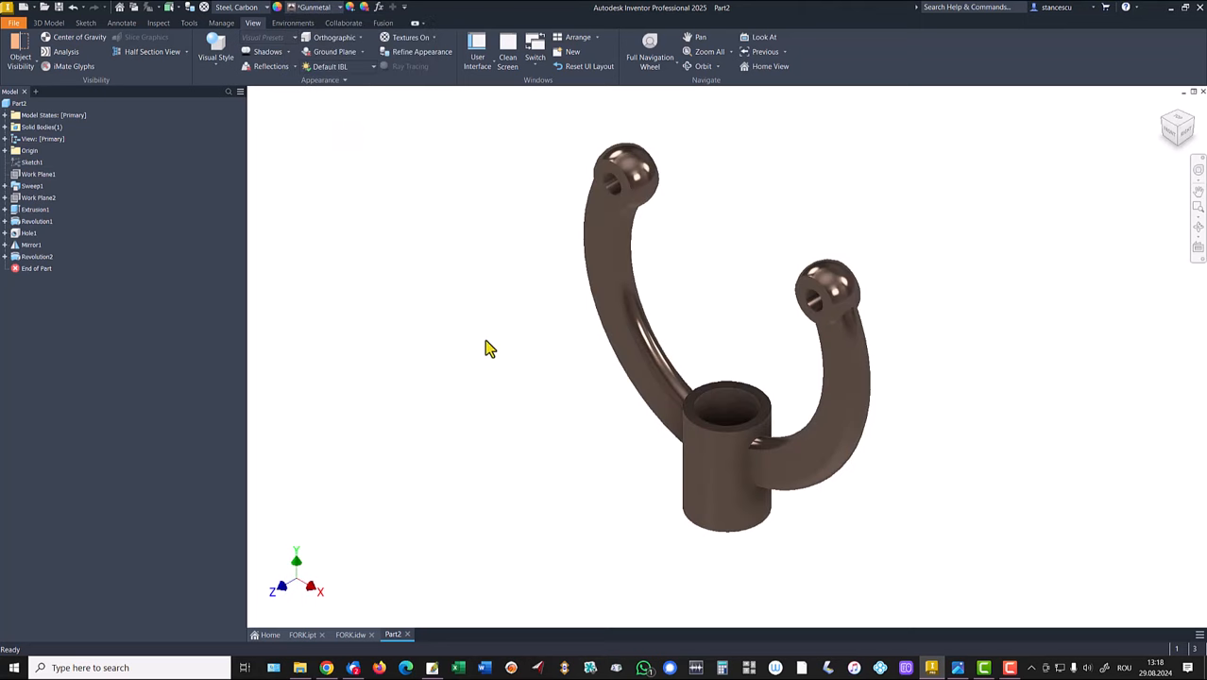
pyautogui.click(342, 68)
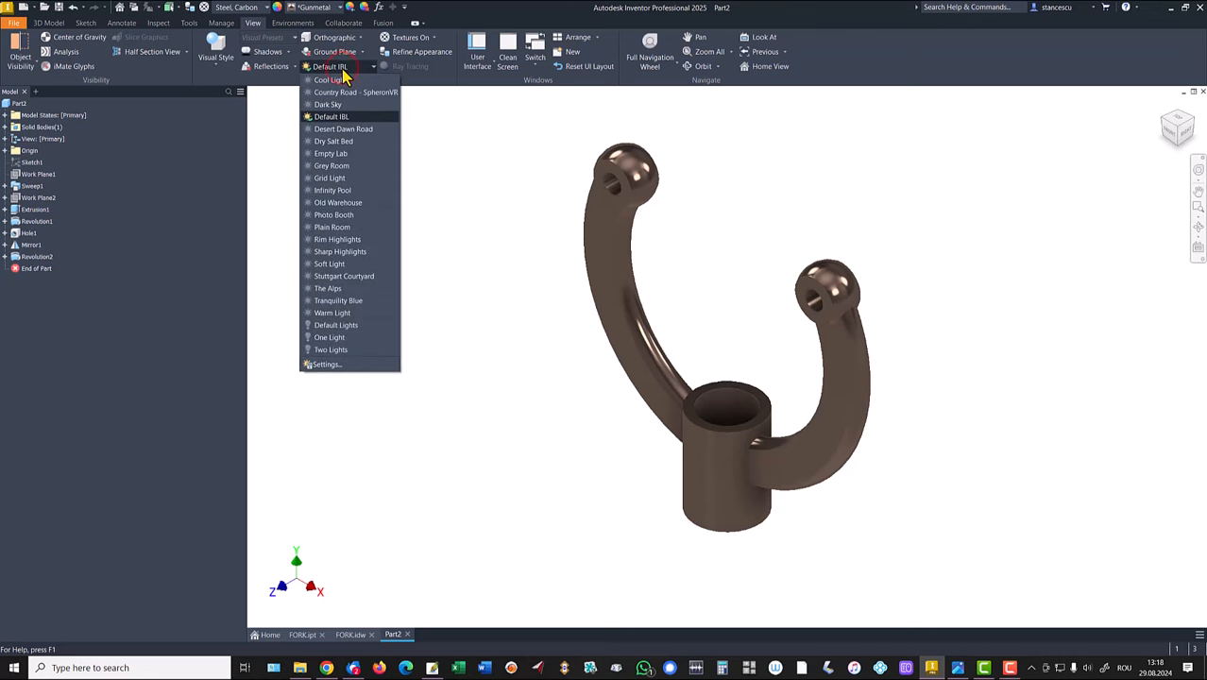
pyautogui.click(347, 325)
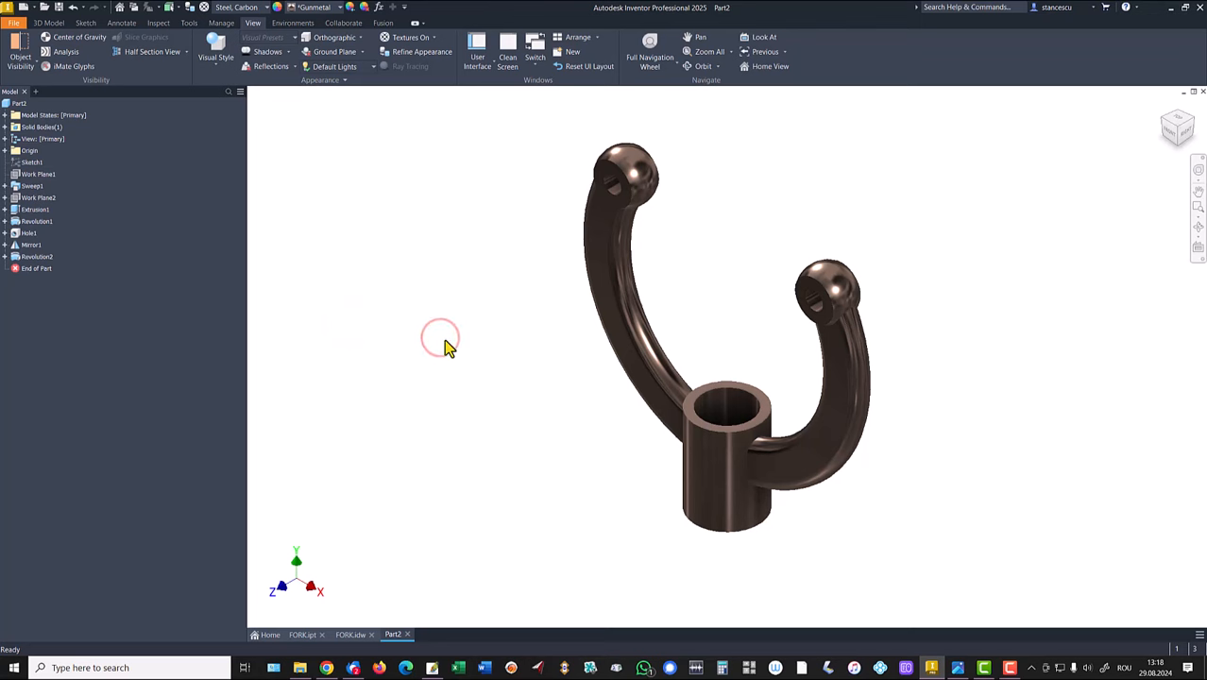
# Apply the Titanium - Polished appearance to the flat faces of both ball ends, the hub's inner bore faces and its lower end face
pyautogui.keyDown('shift'); pyautogui.moveTo(463, 350); pyautogui.dragTo(616, 237, button='middle'); pyautogui.keyUp('shift')
pyautogui.click(616, 244)
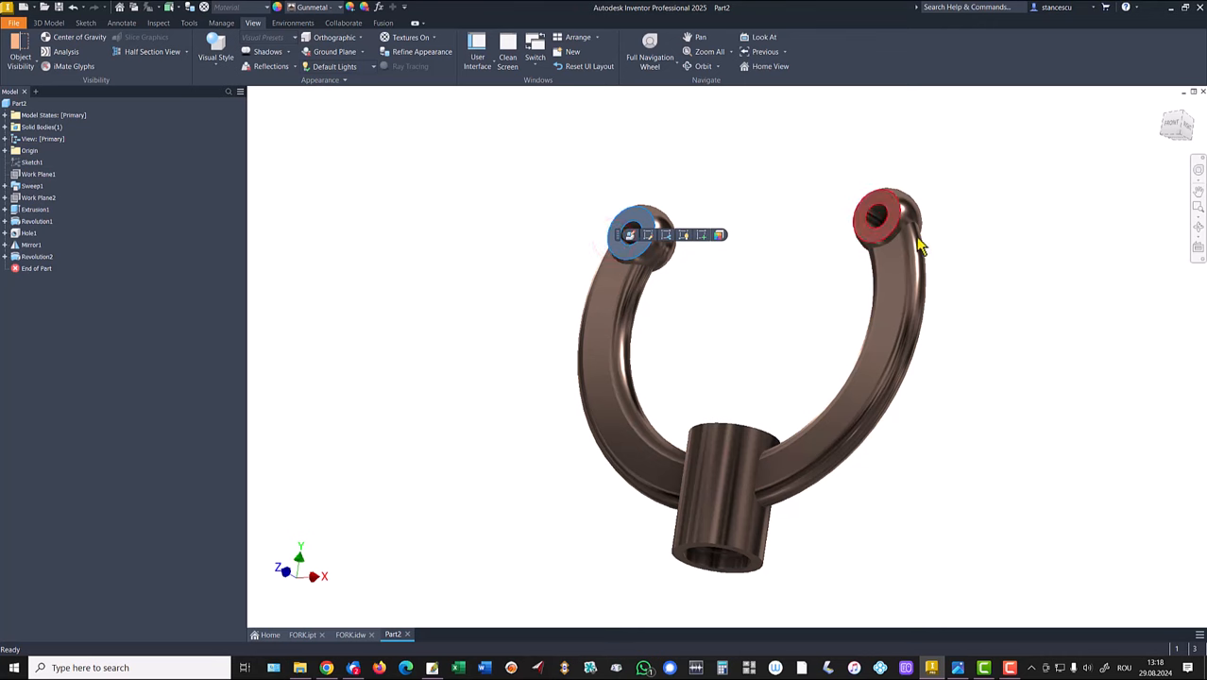
pyautogui.keyDown('ctrl'); pyautogui.click(880, 213); pyautogui.keyUp('ctrl')
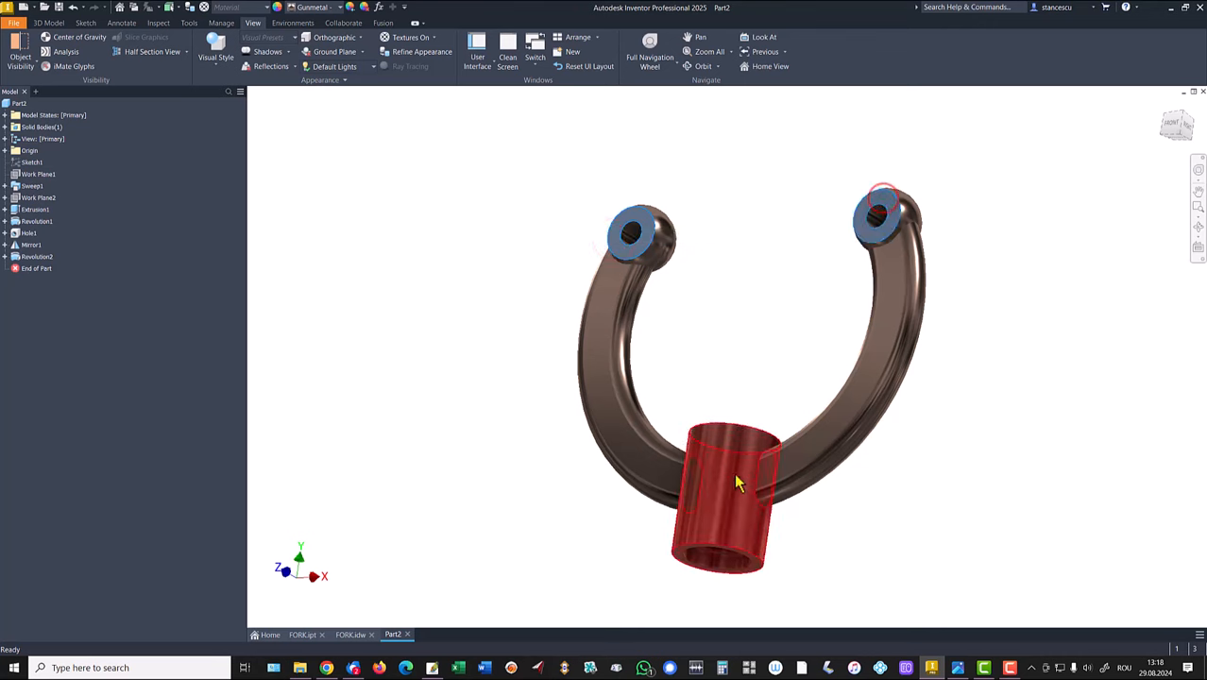
pyautogui.keyDown('shift'); pyautogui.moveTo(837, 549); pyautogui.dragTo(833, 550, button='middle'); pyautogui.keyUp('shift')
pyautogui.scroll(3, 831, 549)
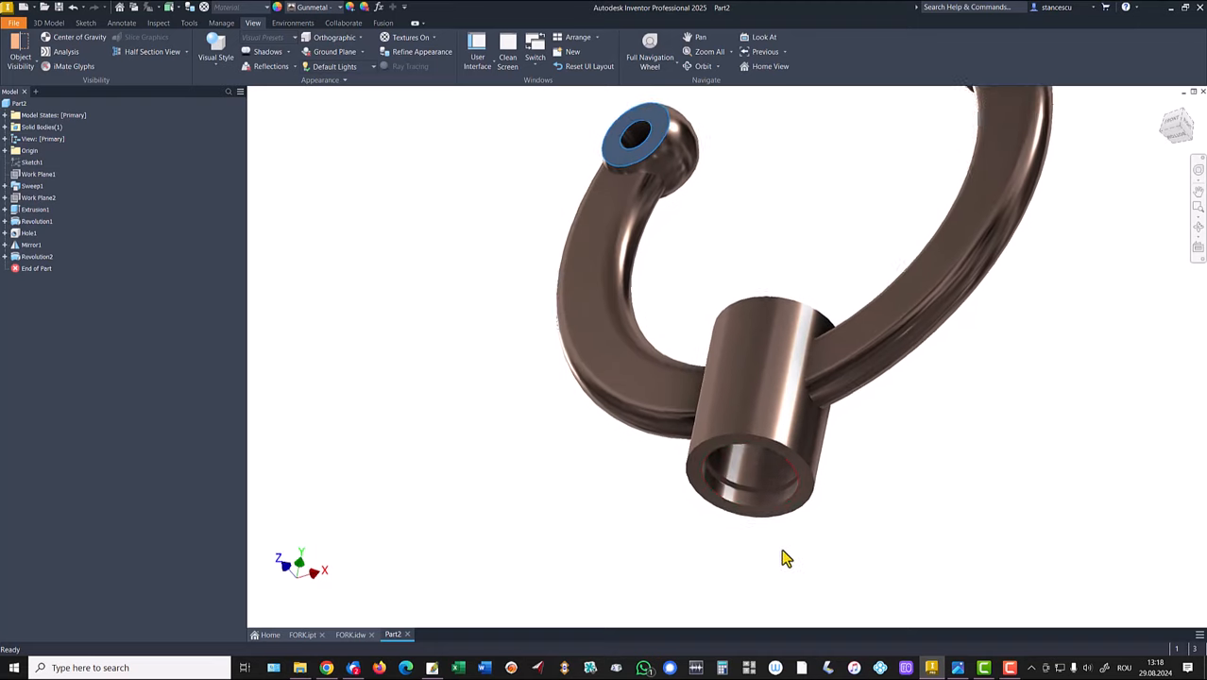
pyautogui.keyDown('ctrl'); pyautogui.click(760, 474); pyautogui.keyUp('ctrl')
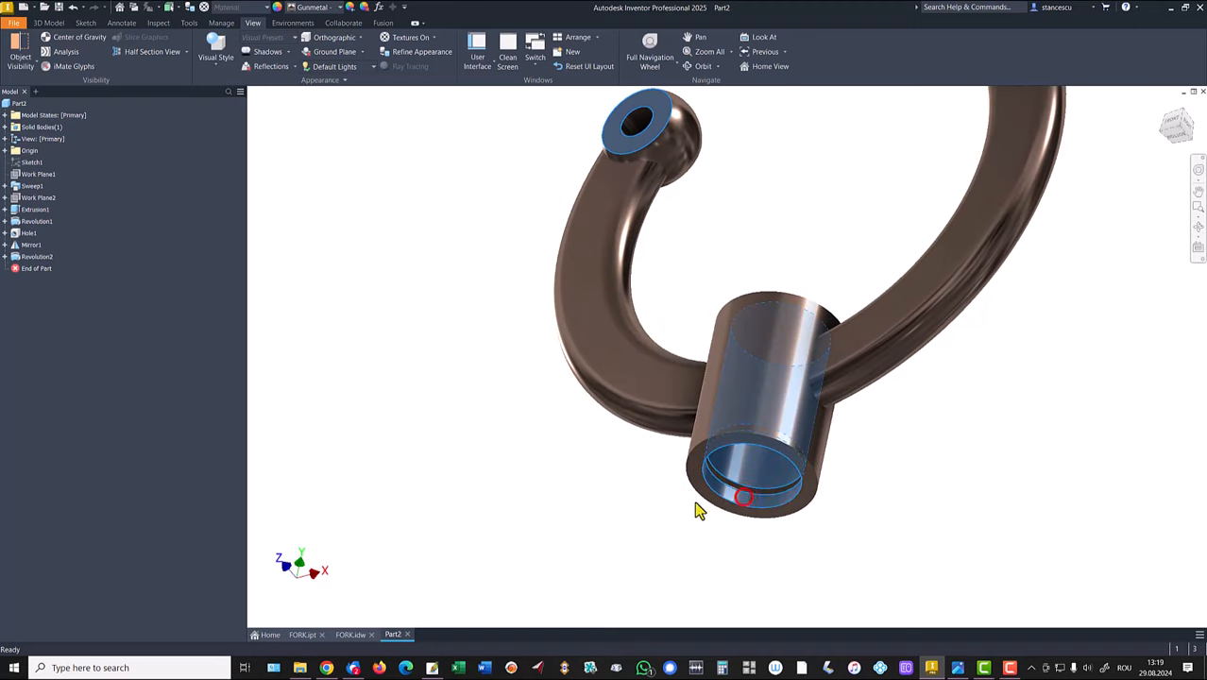
pyautogui.keyDown('ctrl'); pyautogui.click(693, 472); pyautogui.keyUp('ctrl')
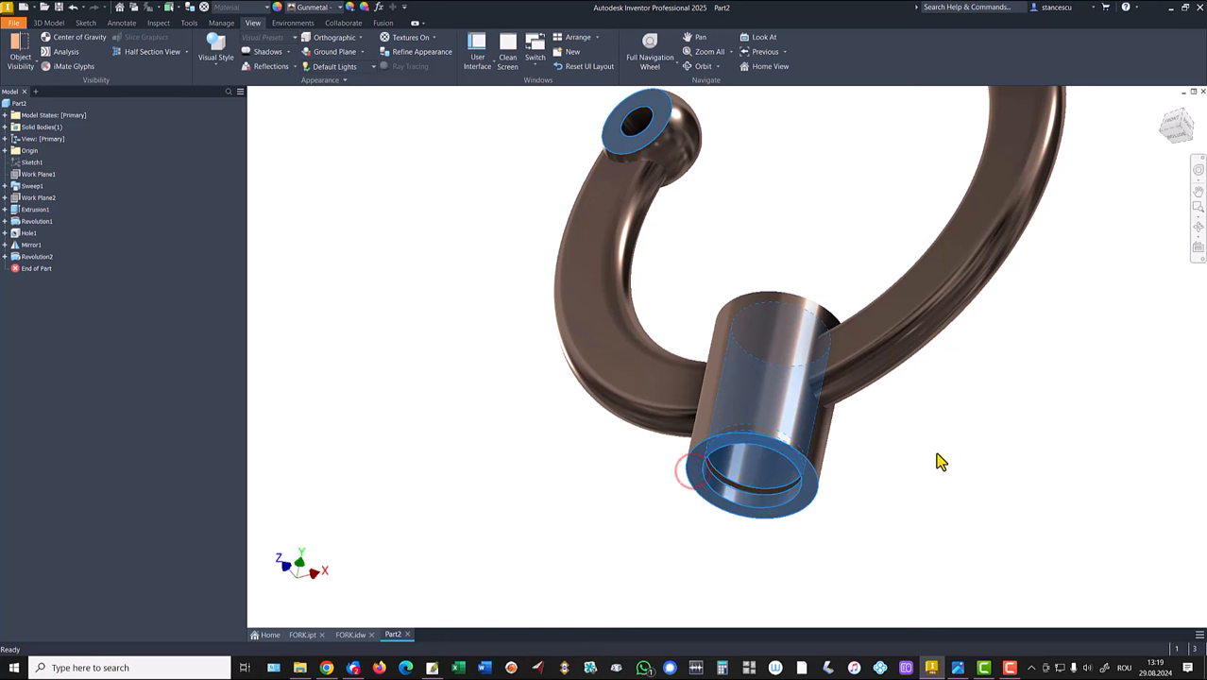
pyautogui.keyDown('shift'); pyautogui.moveTo(936, 454); pyautogui.dragTo(939, 449, button='middle'); pyautogui.keyUp('shift')
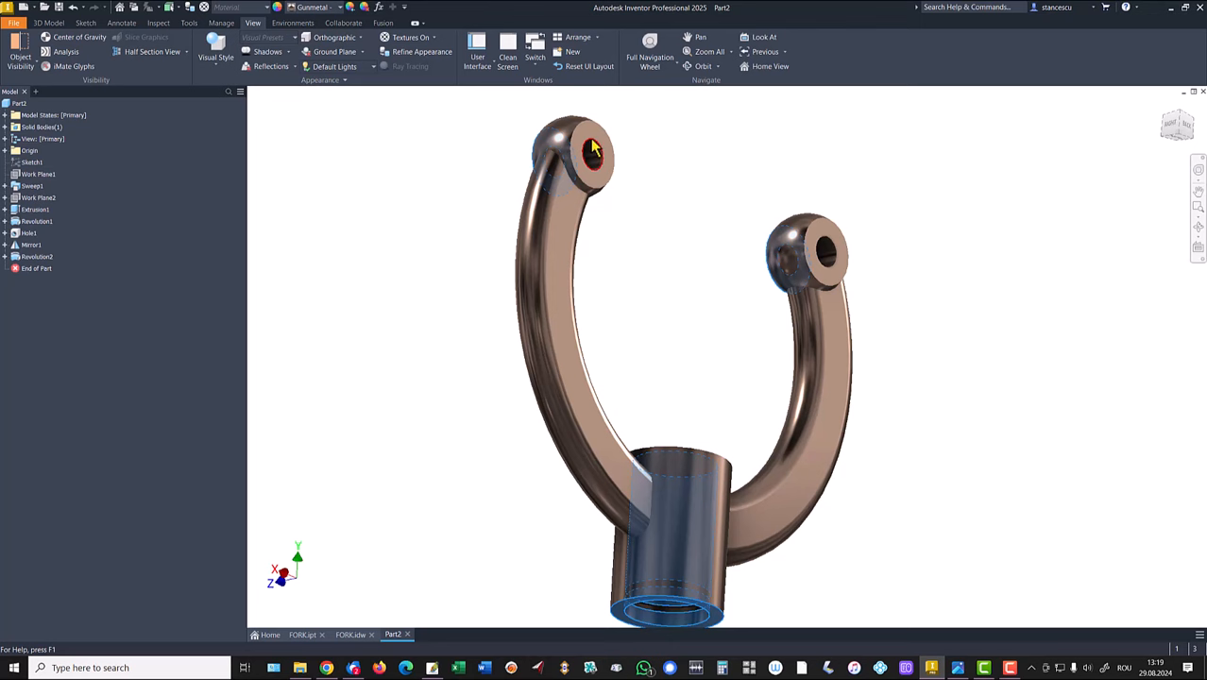
pyautogui.keyDown('ctrl'); pyautogui.click(593, 137); pyautogui.keyUp('ctrl')
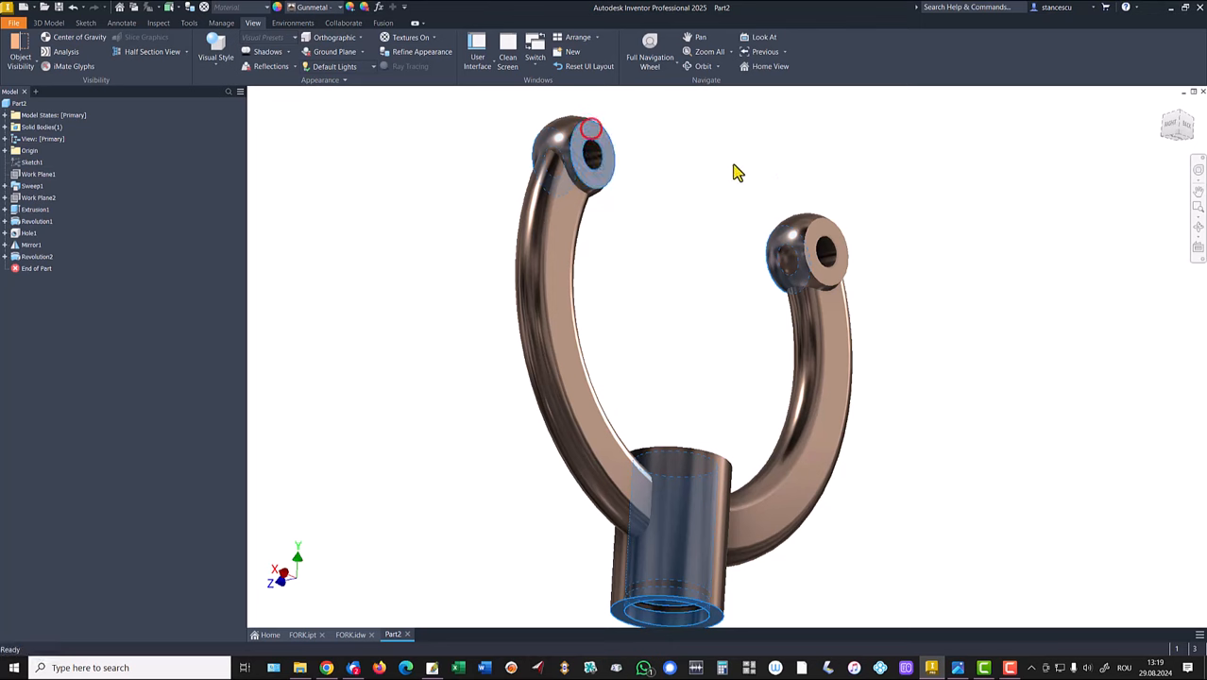
pyautogui.keyDown('ctrl'); pyautogui.click(831, 241); pyautogui.keyUp('ctrl')
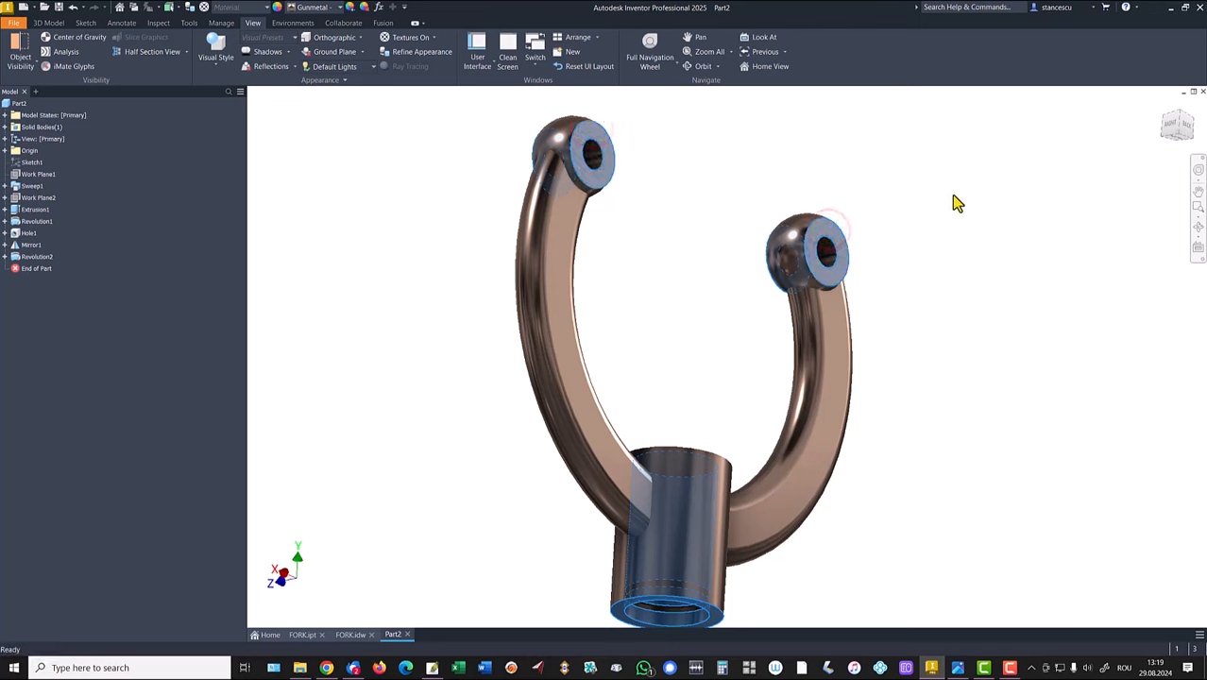
pyautogui.click(333, 9)
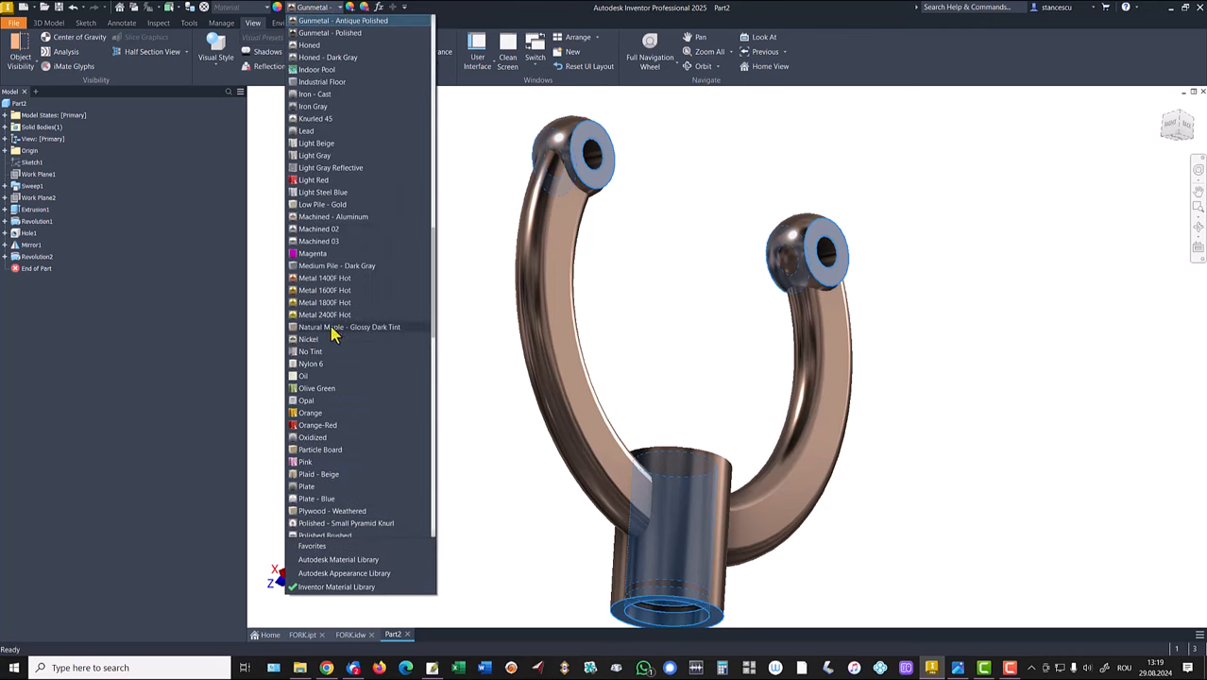
pyautogui.scroll(-11, 335, 370)
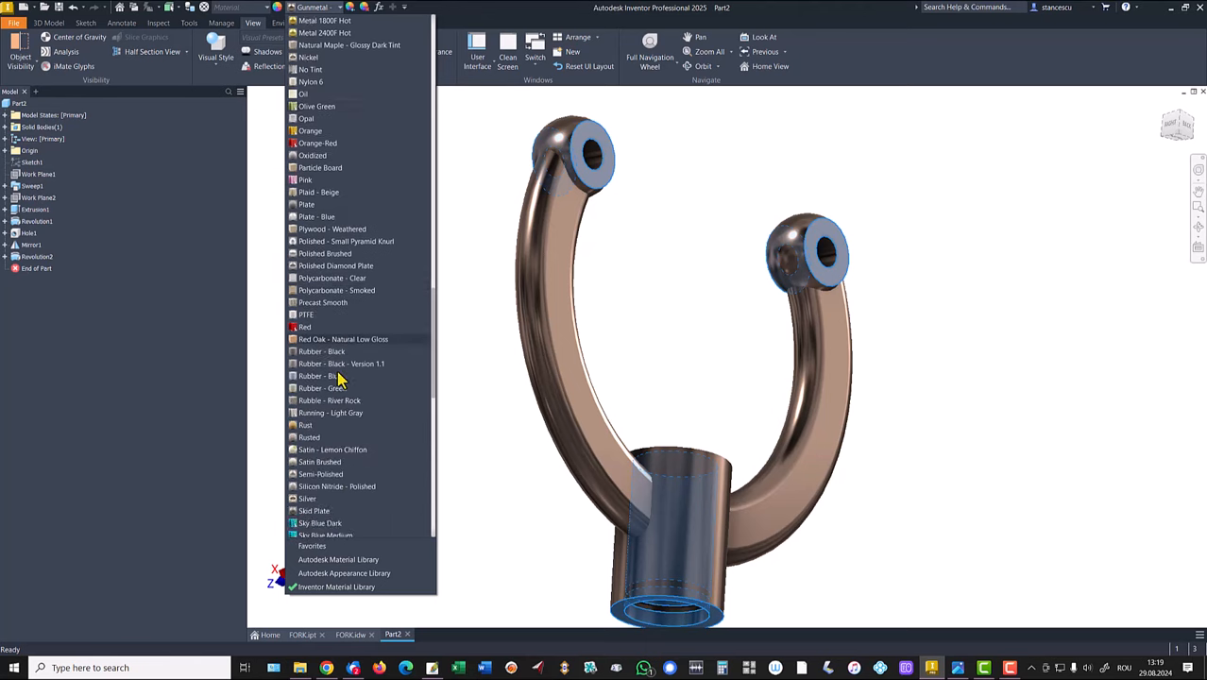
pyautogui.scroll(-11, 340, 380)
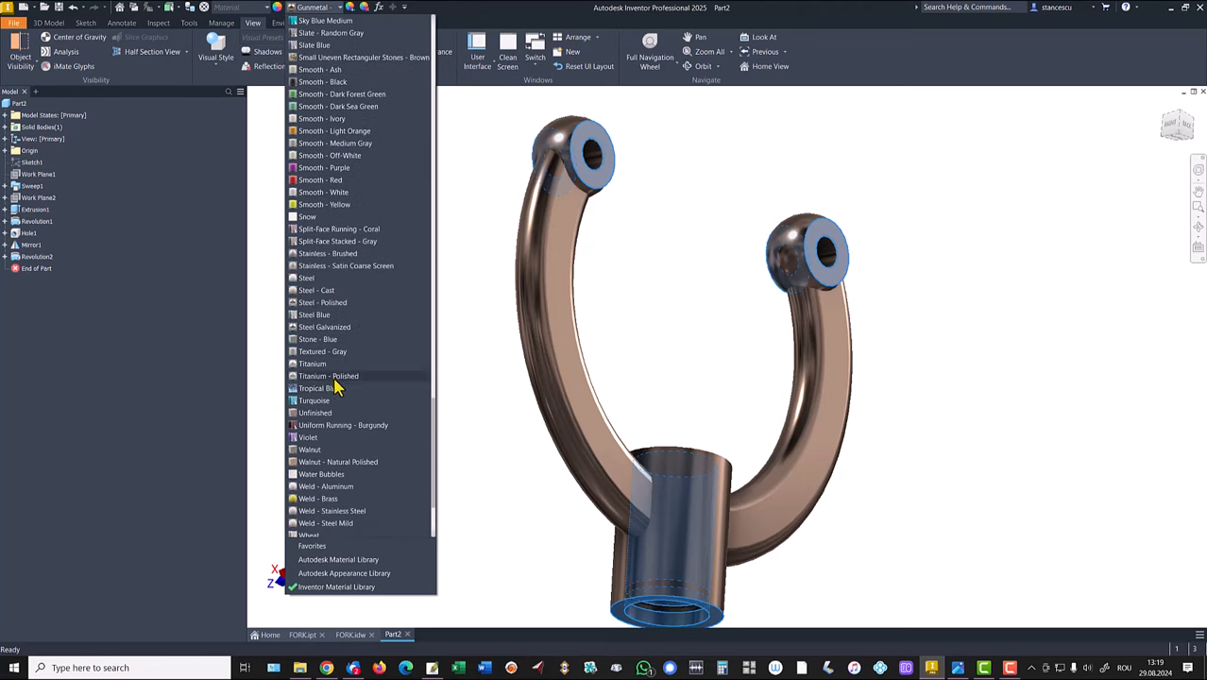
pyautogui.click(335, 378)
pyautogui.click(986, 315)
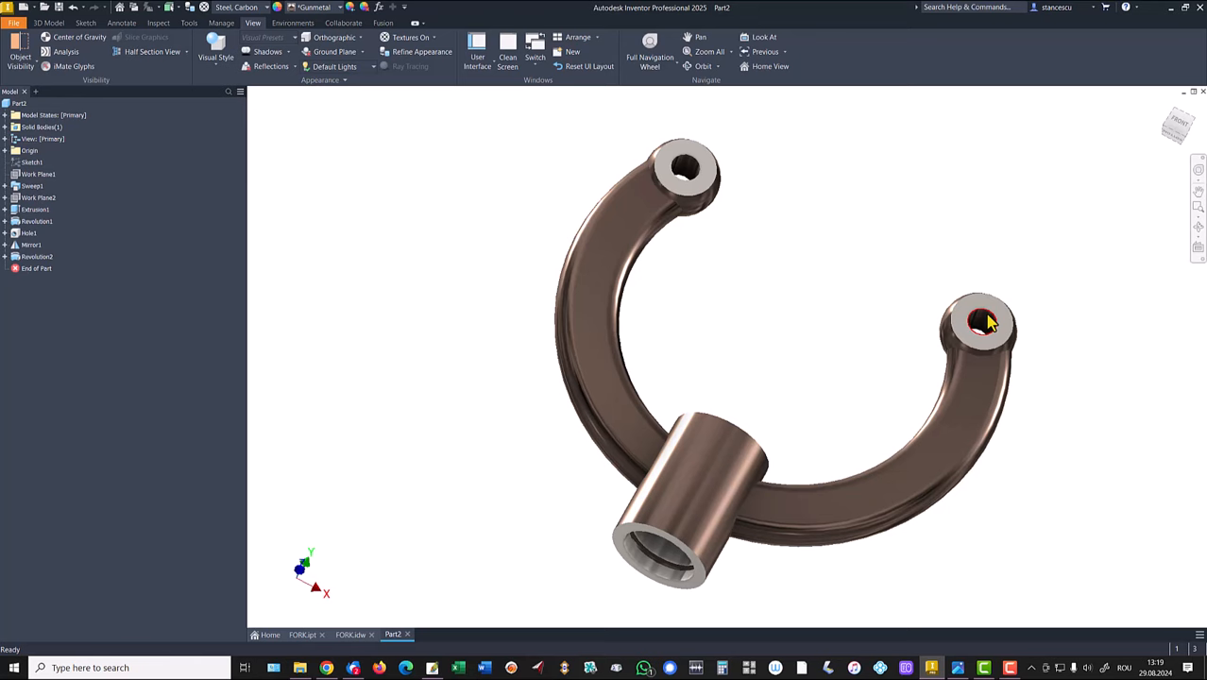
pyautogui.press('F6')
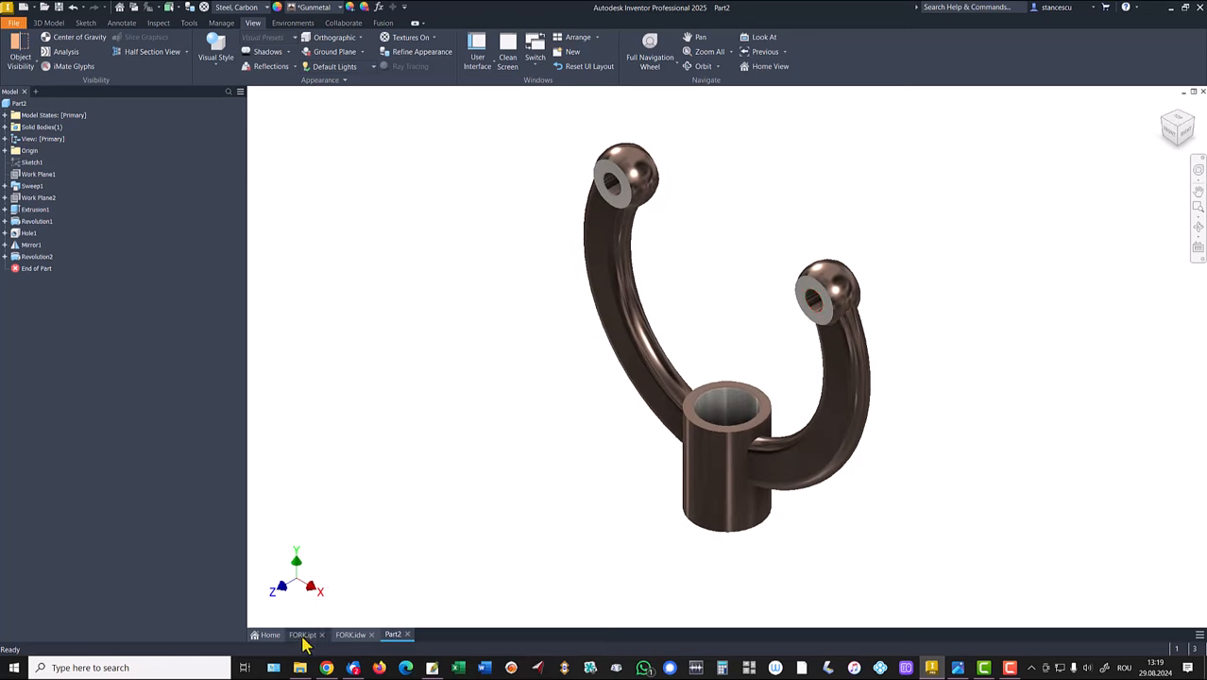
# Compare the finished Part2 model with the reference part FORK.ipt by switching between the two documents, ending on Part2
pyautogui.click(303, 636)
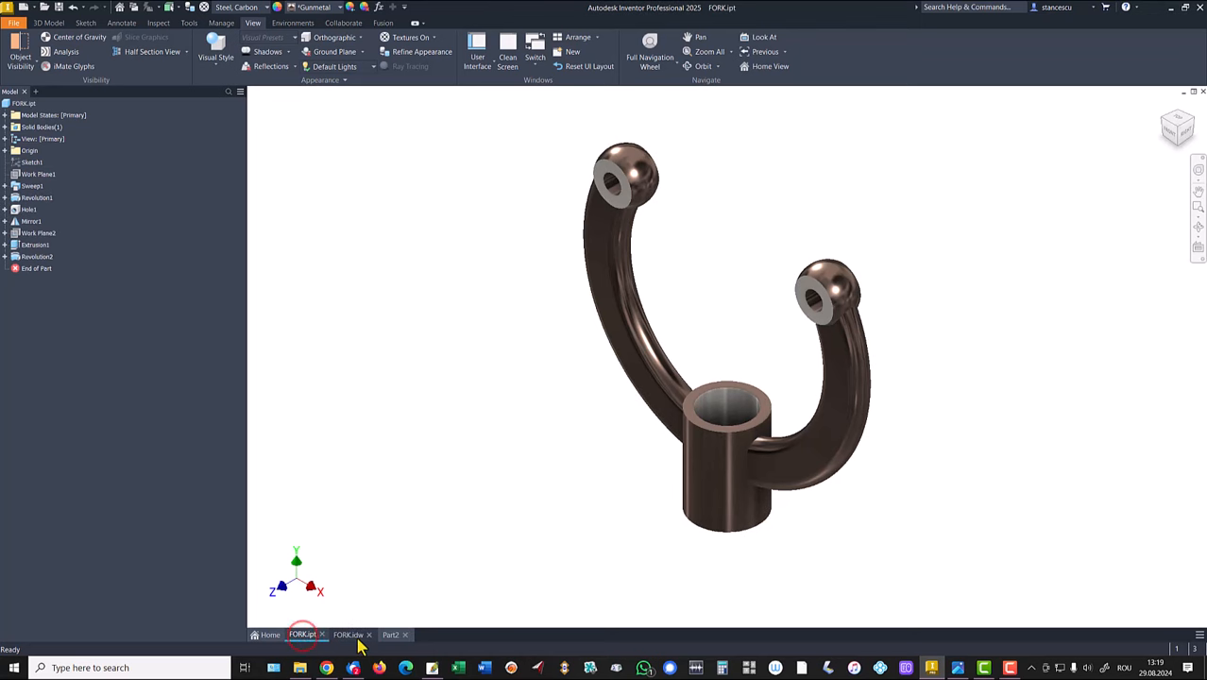
pyautogui.click(389, 636)
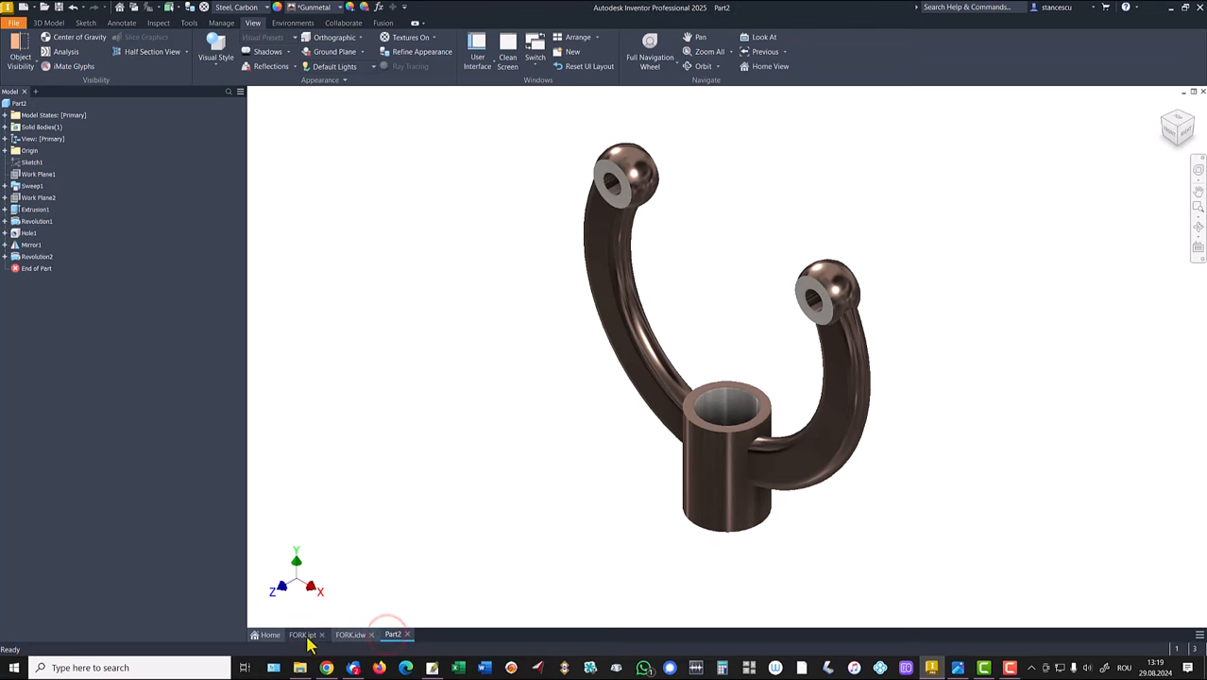
pyautogui.click(304, 635)
pyautogui.click(391, 635)
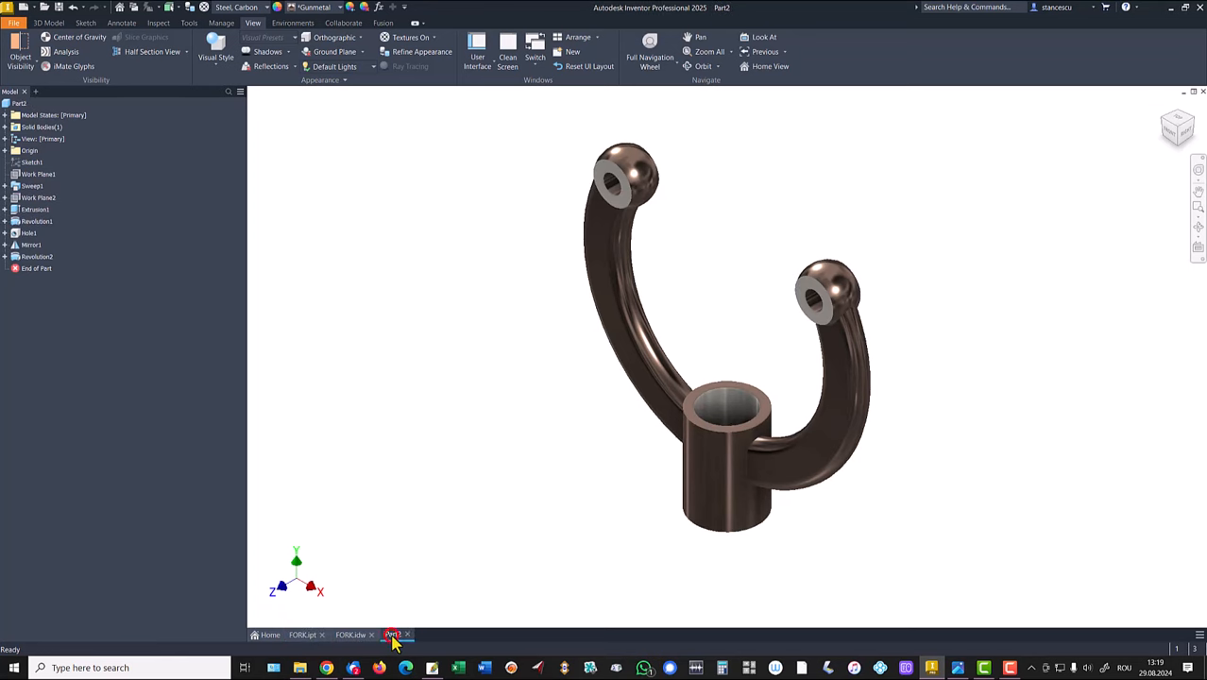
pyautogui.click(476, 468)
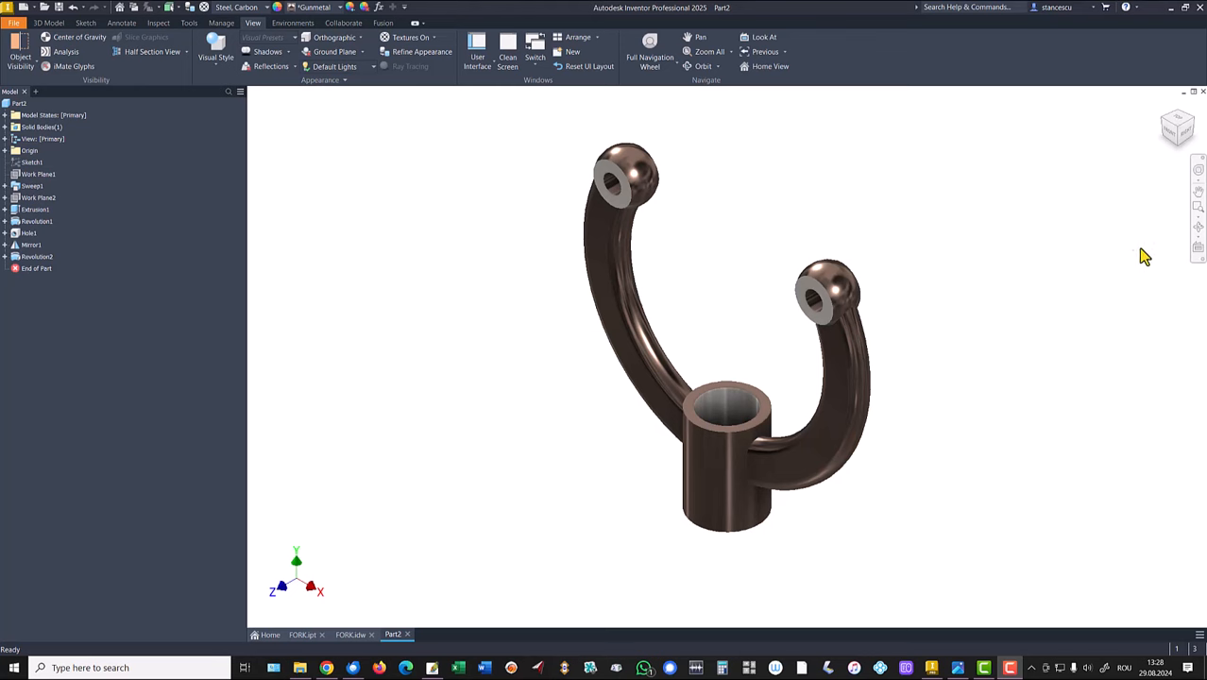
# Inspect the fork from several sides with Free Orbit
pyautogui.click(1196, 229)
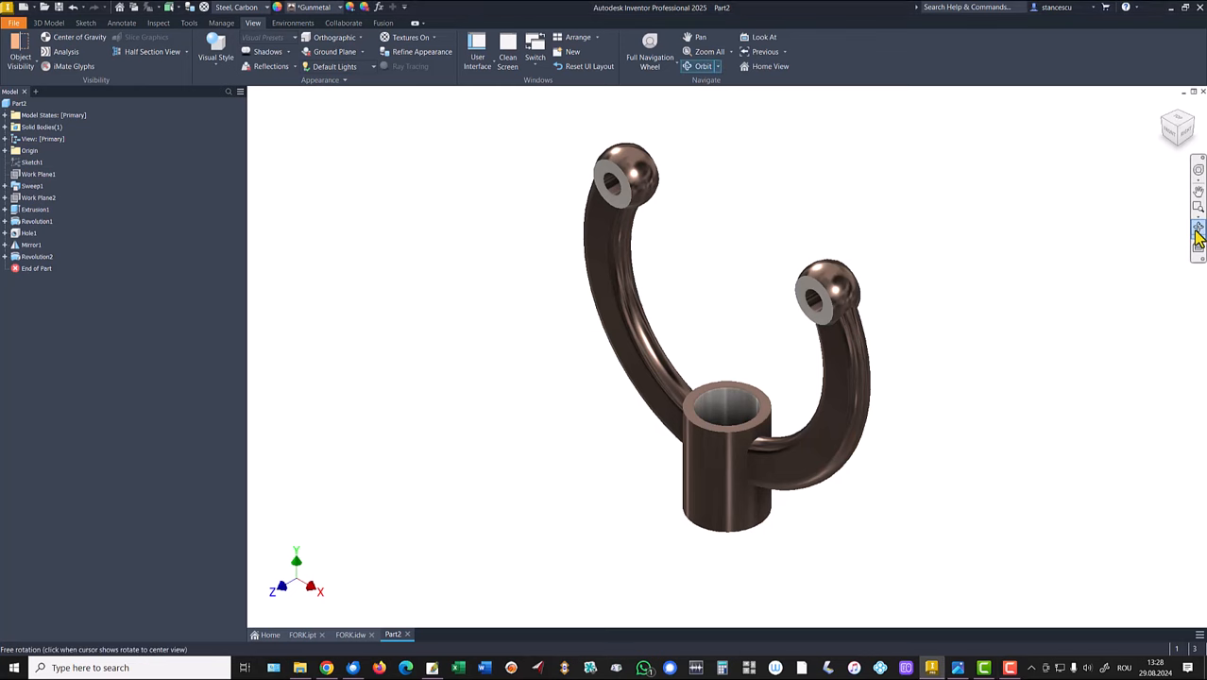
pyautogui.click(1197, 235)
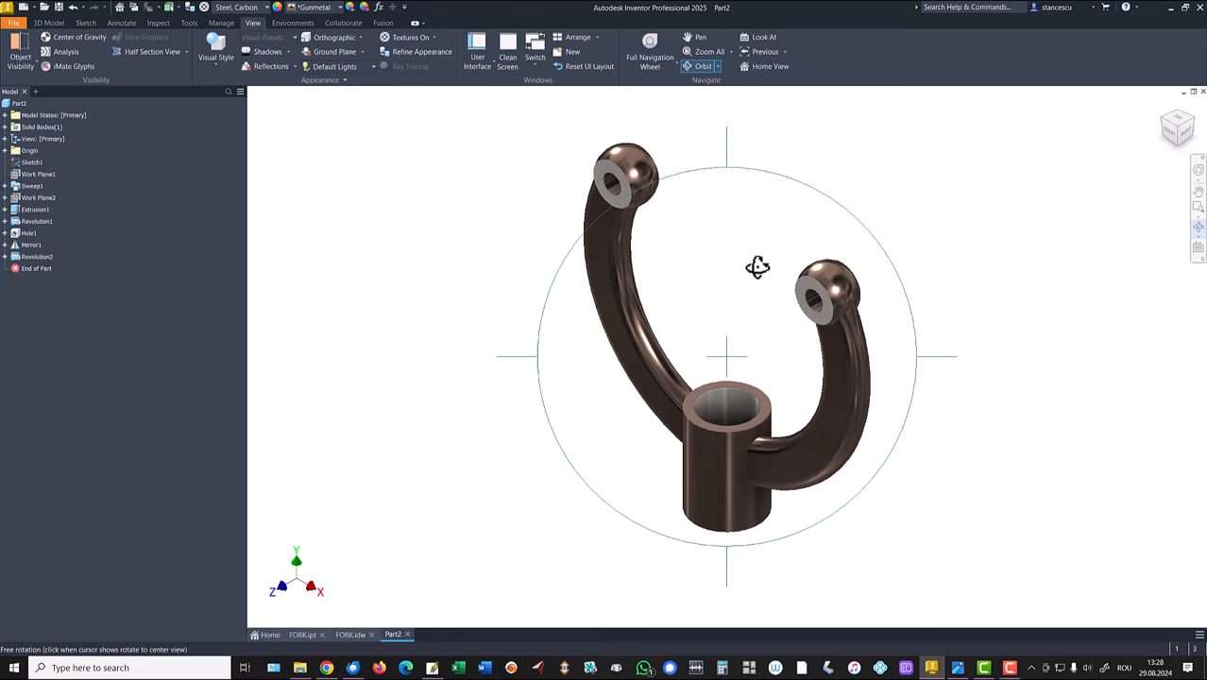
pyautogui.moveTo(738, 270); pyautogui.dragTo(1046, 222)
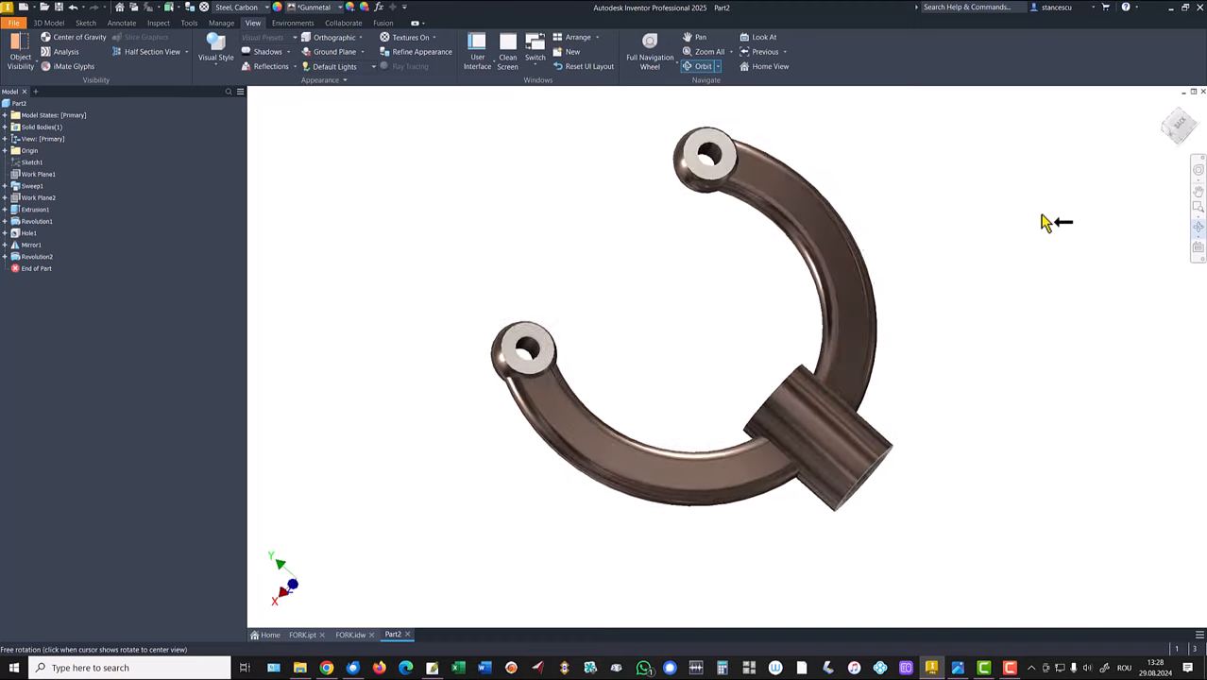
pyautogui.press('Escape')
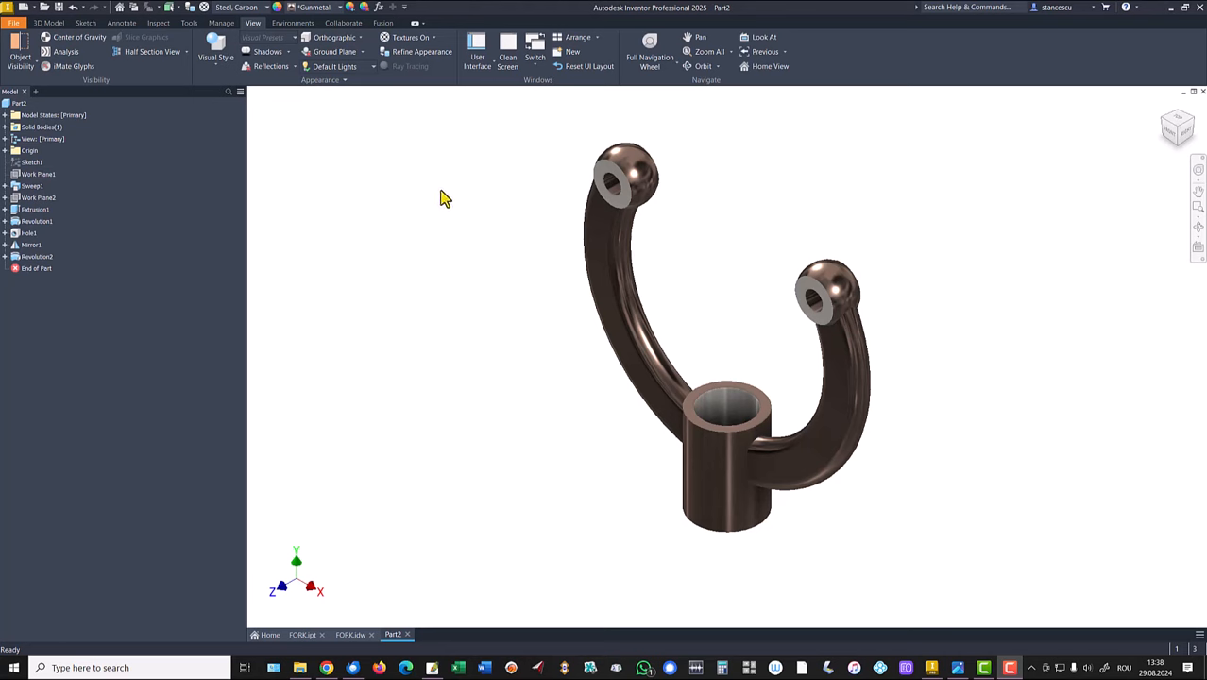
# Replay the part's feature history by moving End of Part to the top and advancing it in stages back below Revolution2
pyautogui.click(19, 269)
pyautogui.rightClick(19, 271)
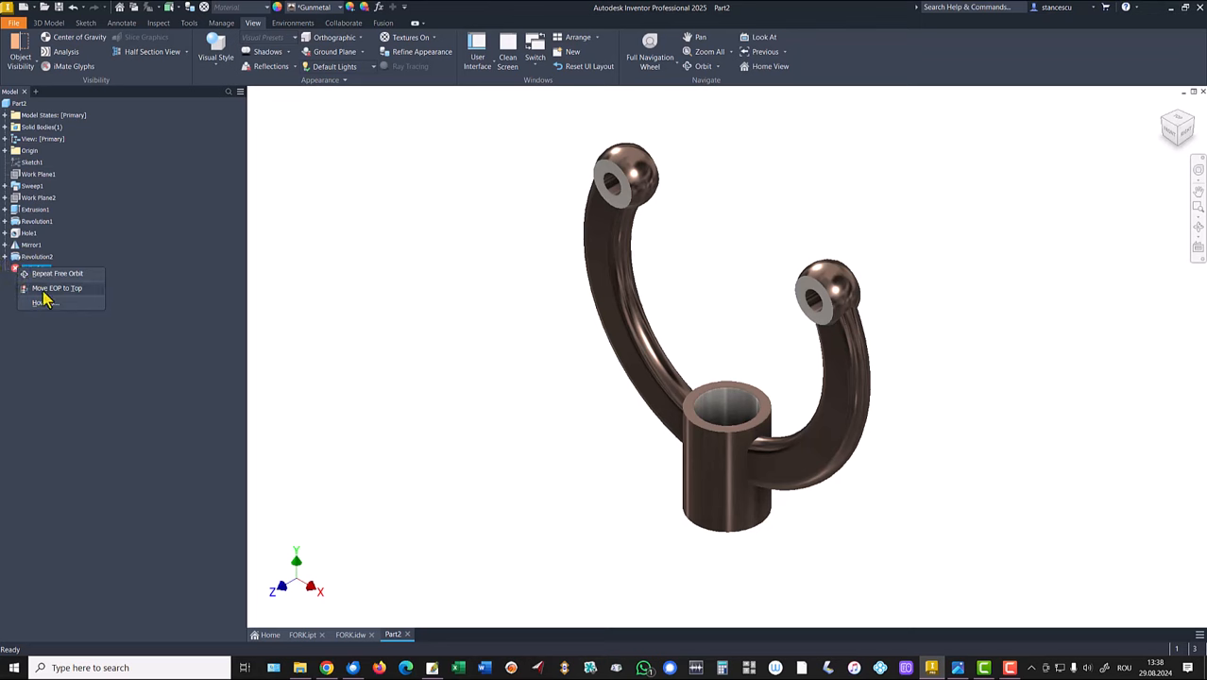
pyautogui.click(43, 292)
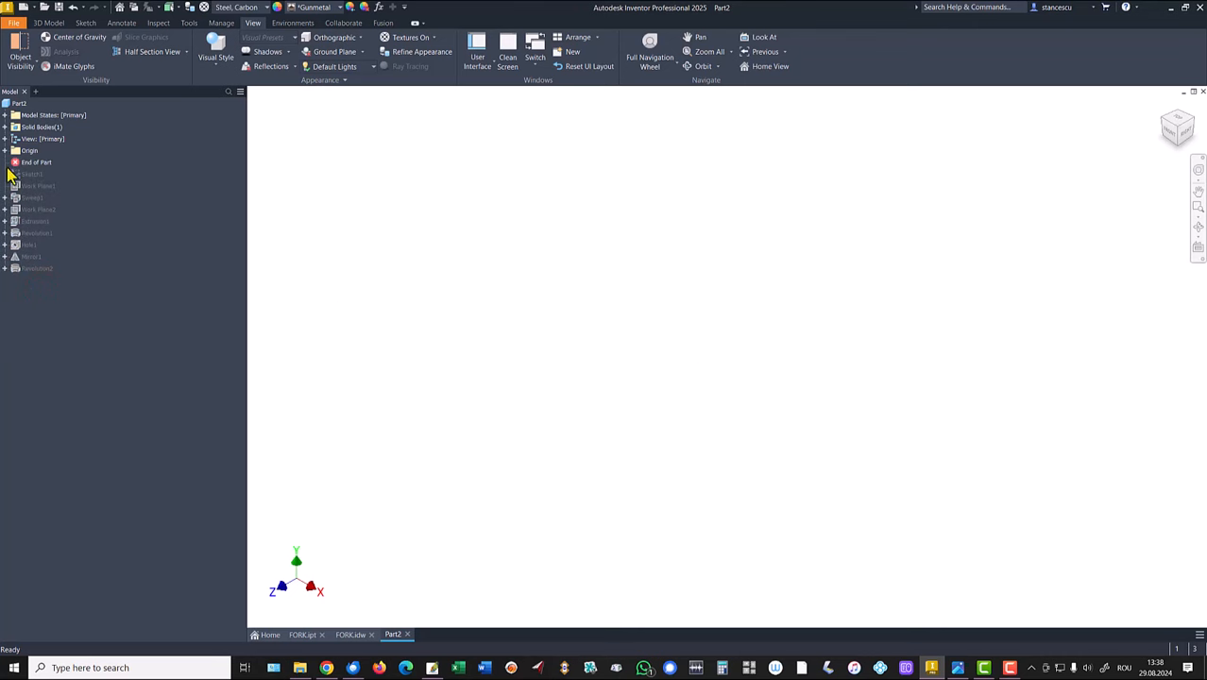
pyautogui.moveTo(17, 169); pyautogui.dragTo(21, 208)
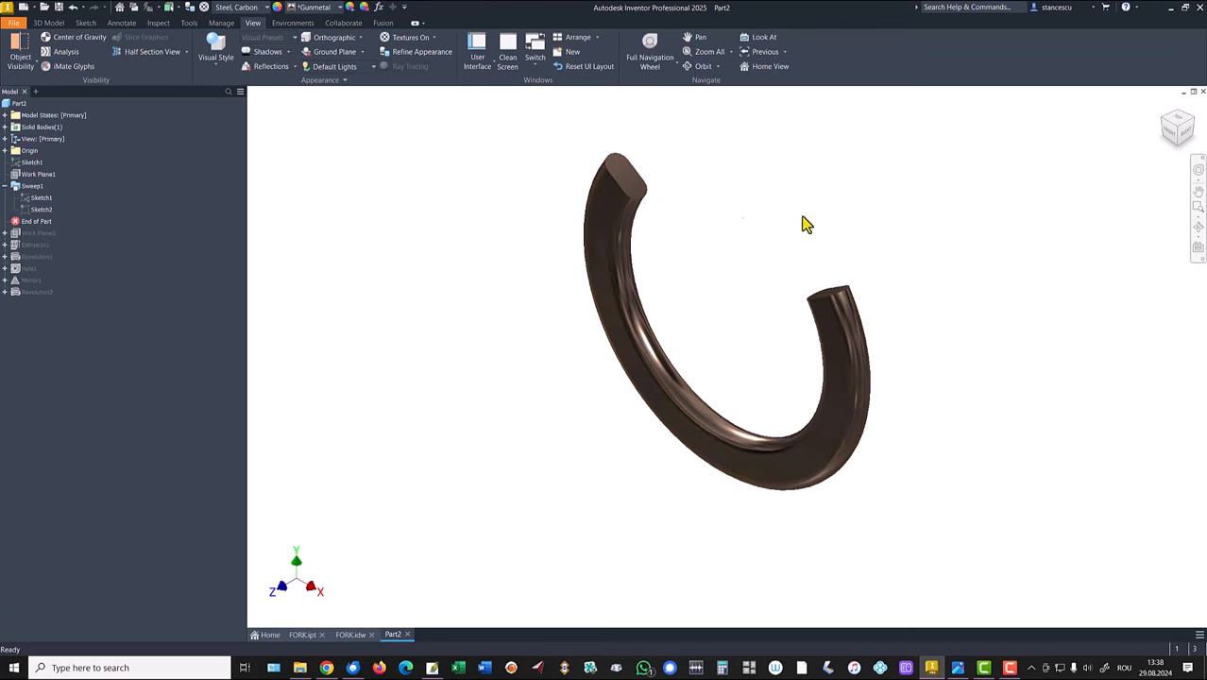
pyautogui.moveTo(15, 224); pyautogui.dragTo(15, 267)
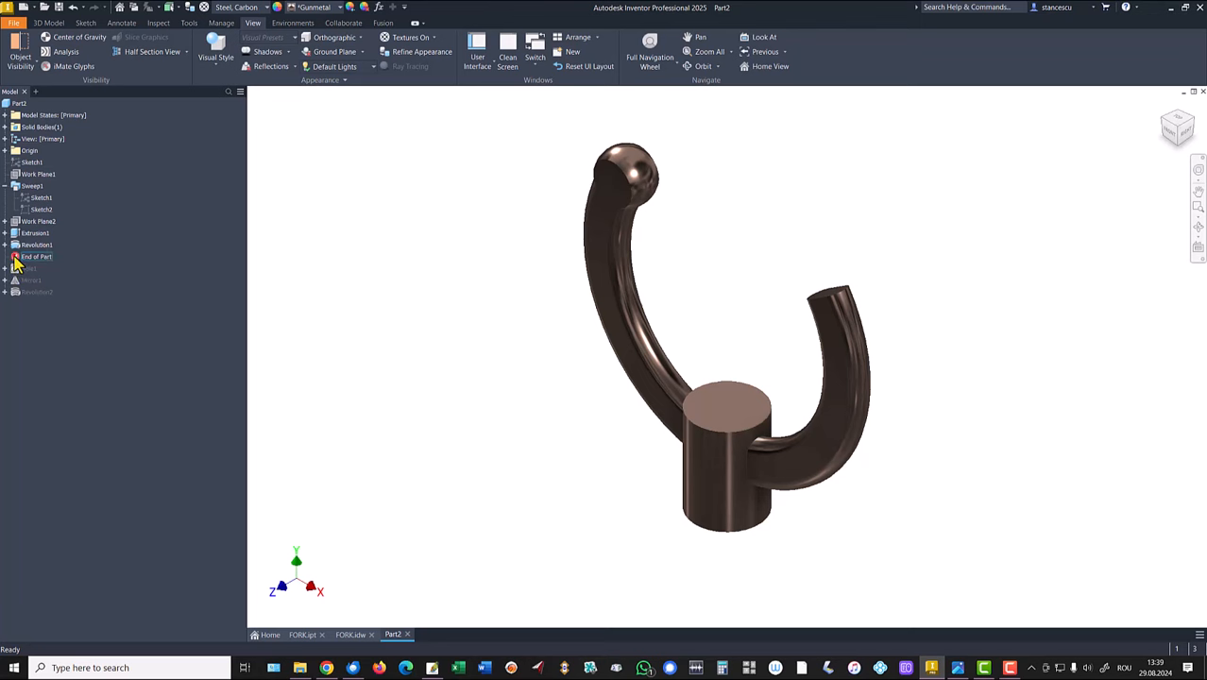
pyautogui.moveTo(14, 258); pyautogui.dragTo(22, 302)
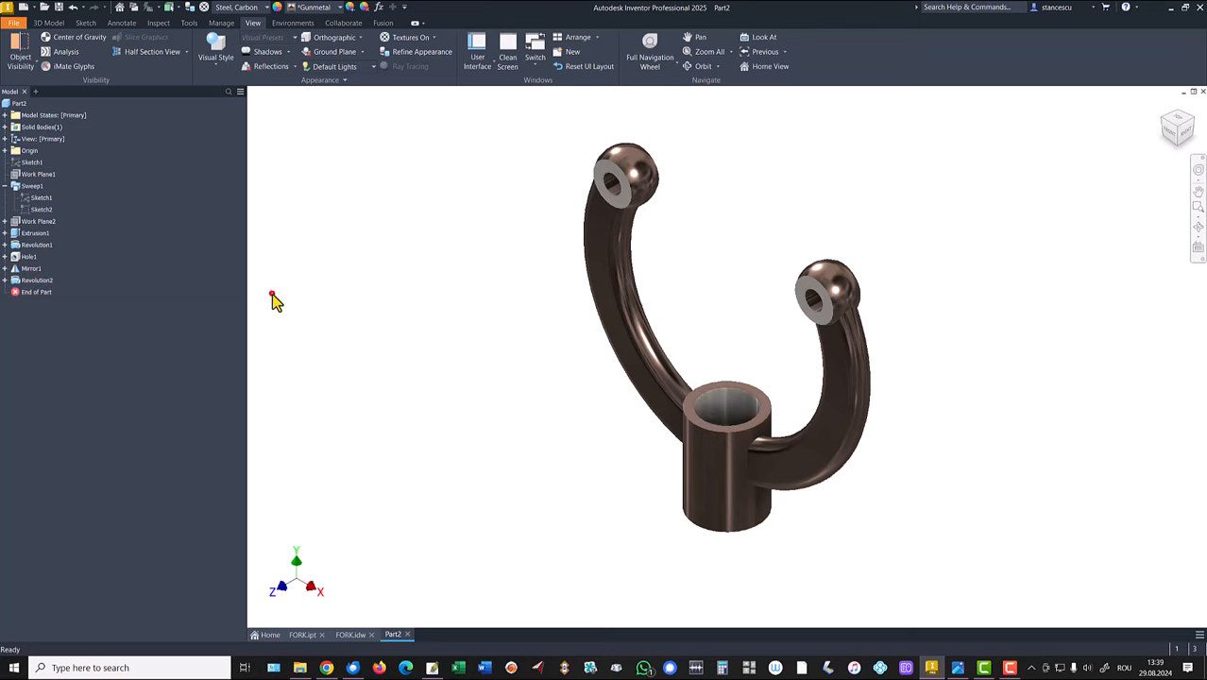
pyautogui.click(272, 293)
pyautogui.click(5, 187)
pyautogui.click(348, 236)
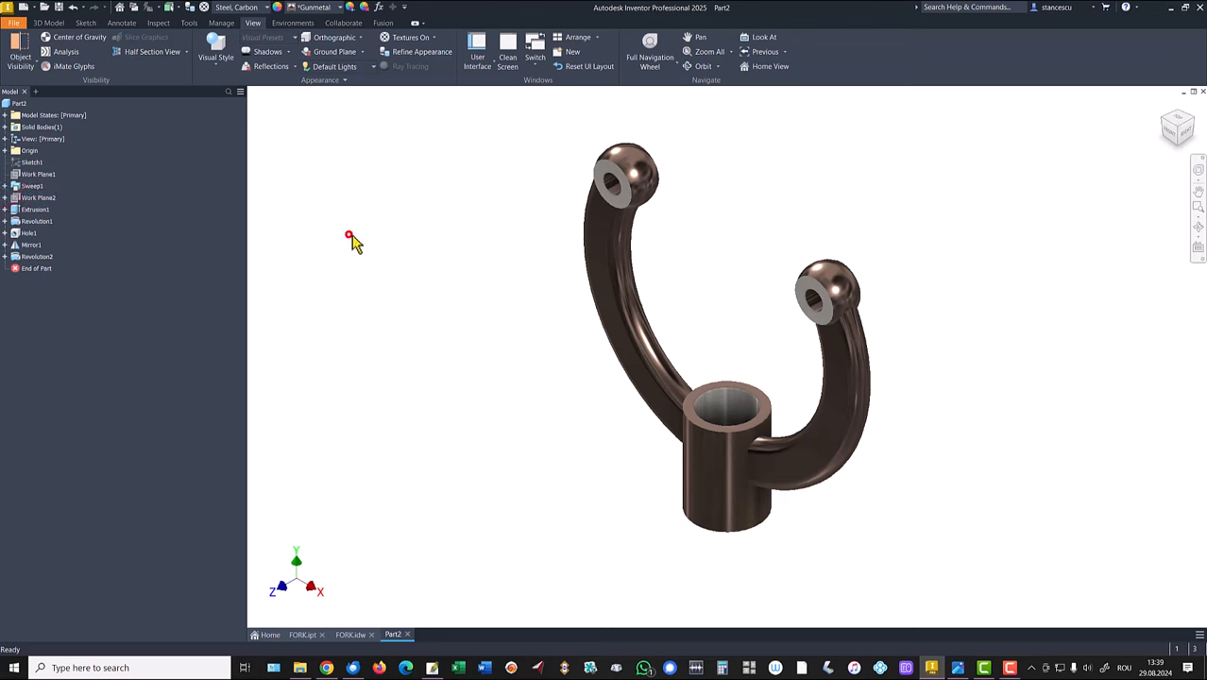